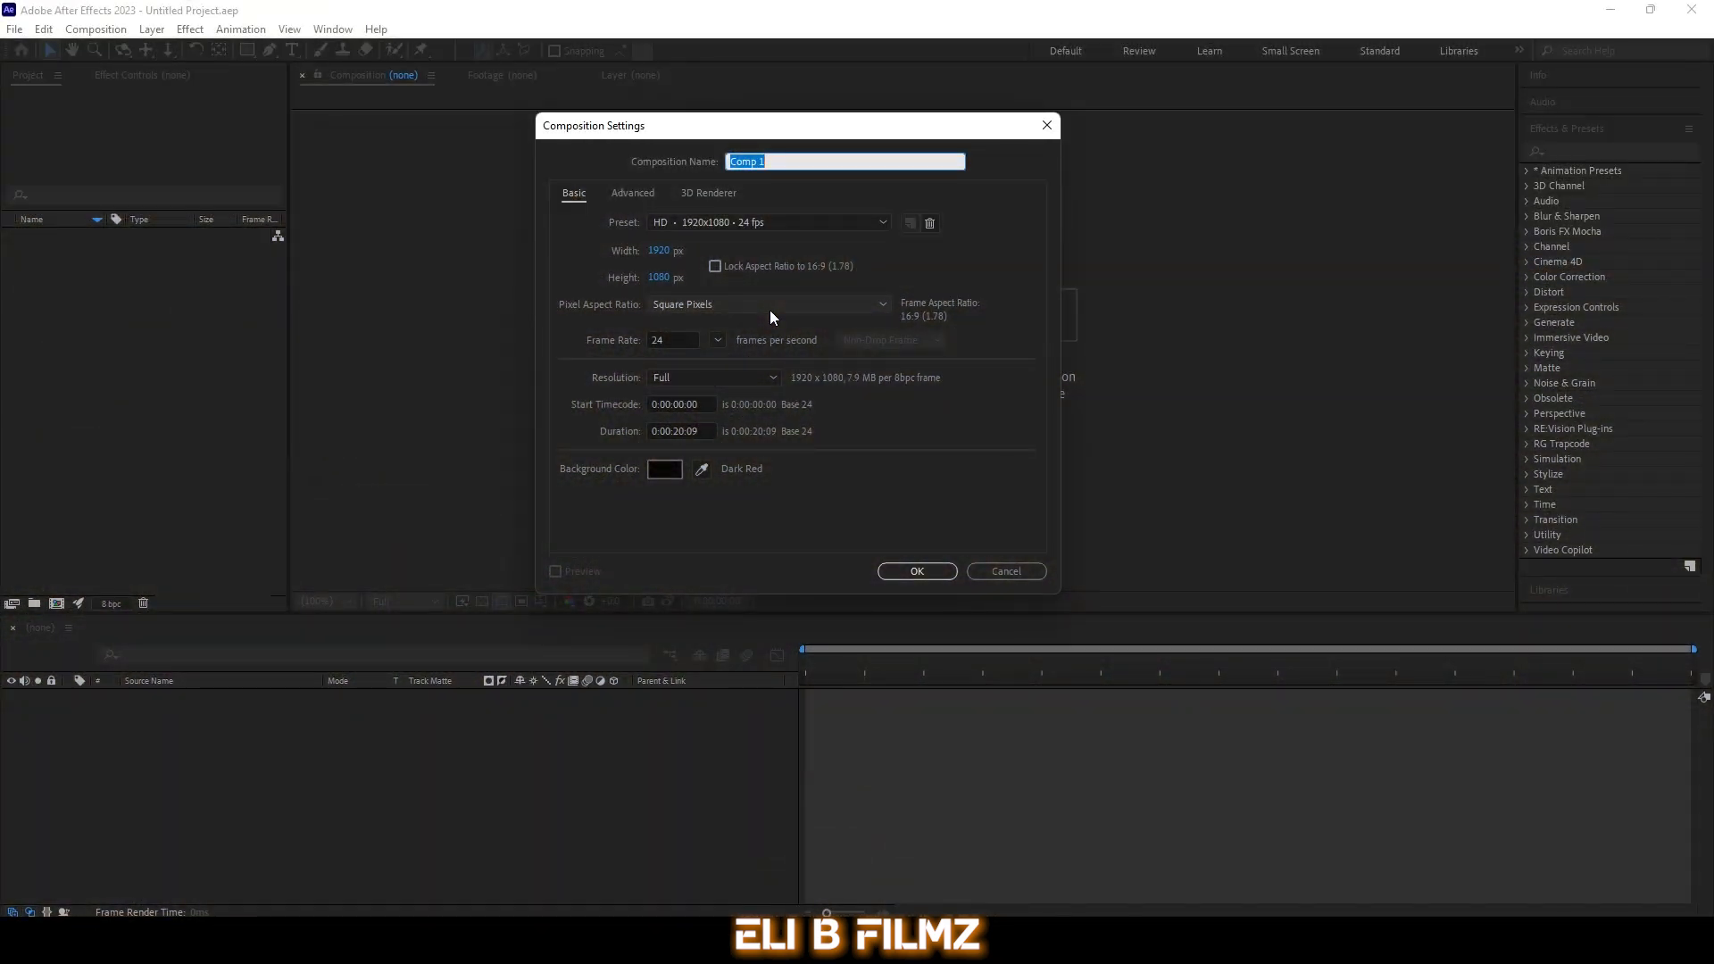
# Step: Create a 1920x1080, 24 fps composition named MAIN with a duration of 0:00:40:09
pyautogui.click(679, 432)
pyautogui.press('BackSpace')
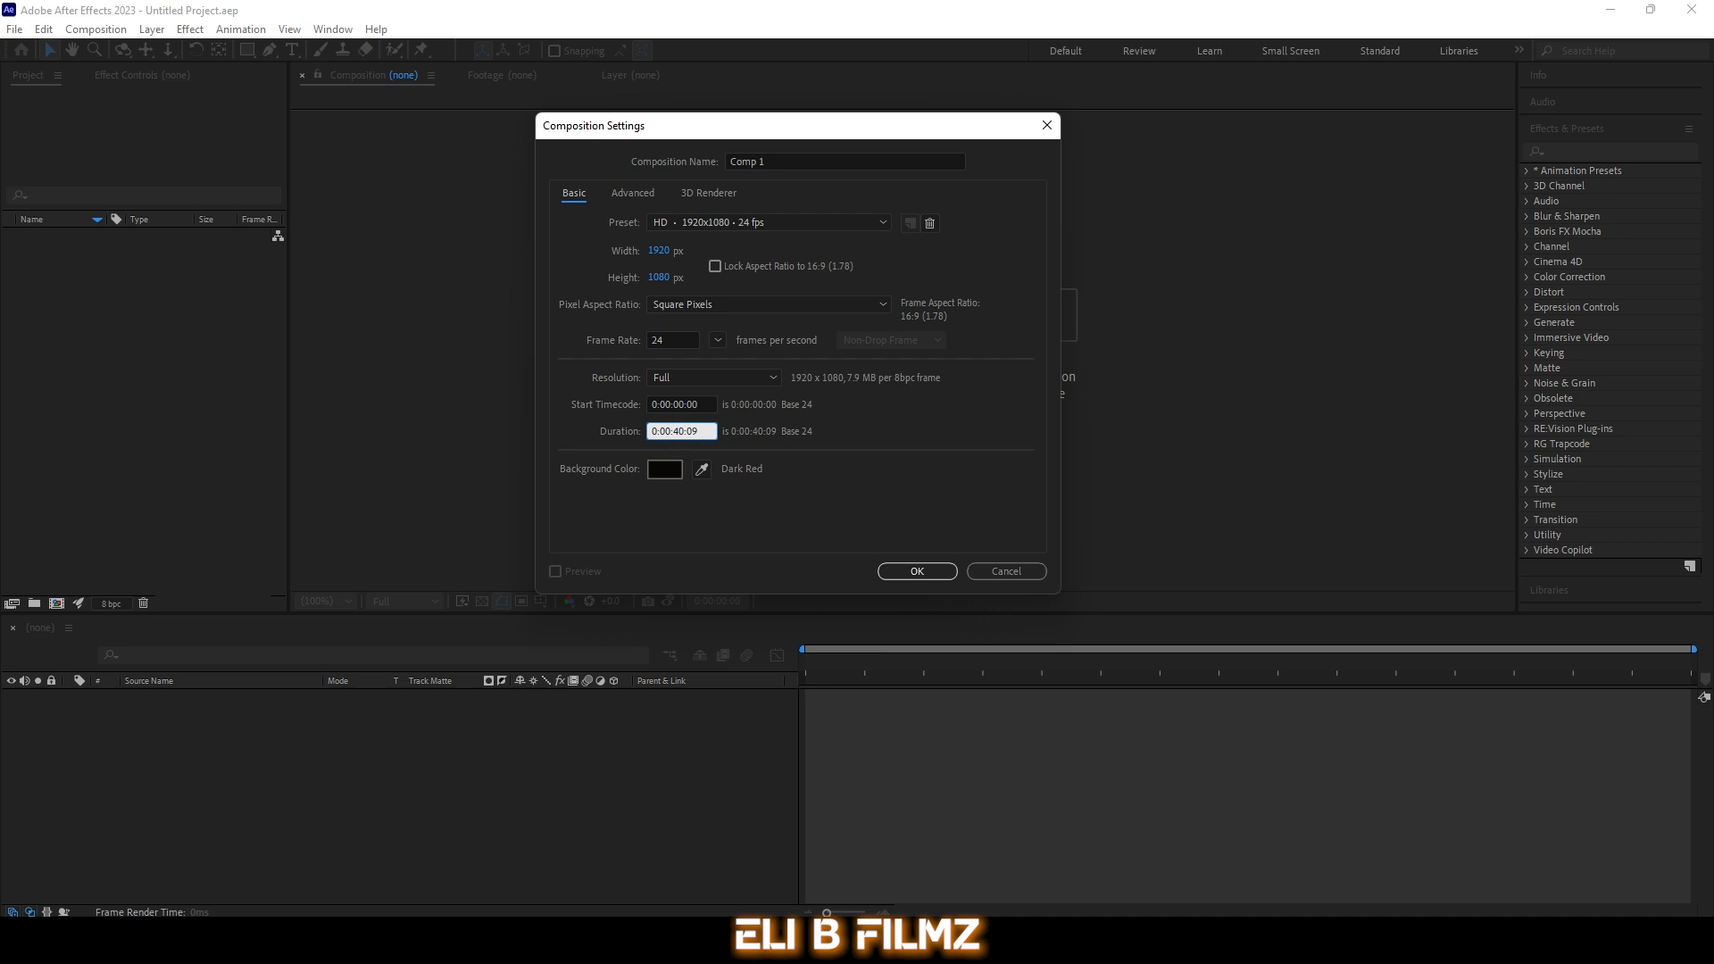
pyautogui.click(802, 166)
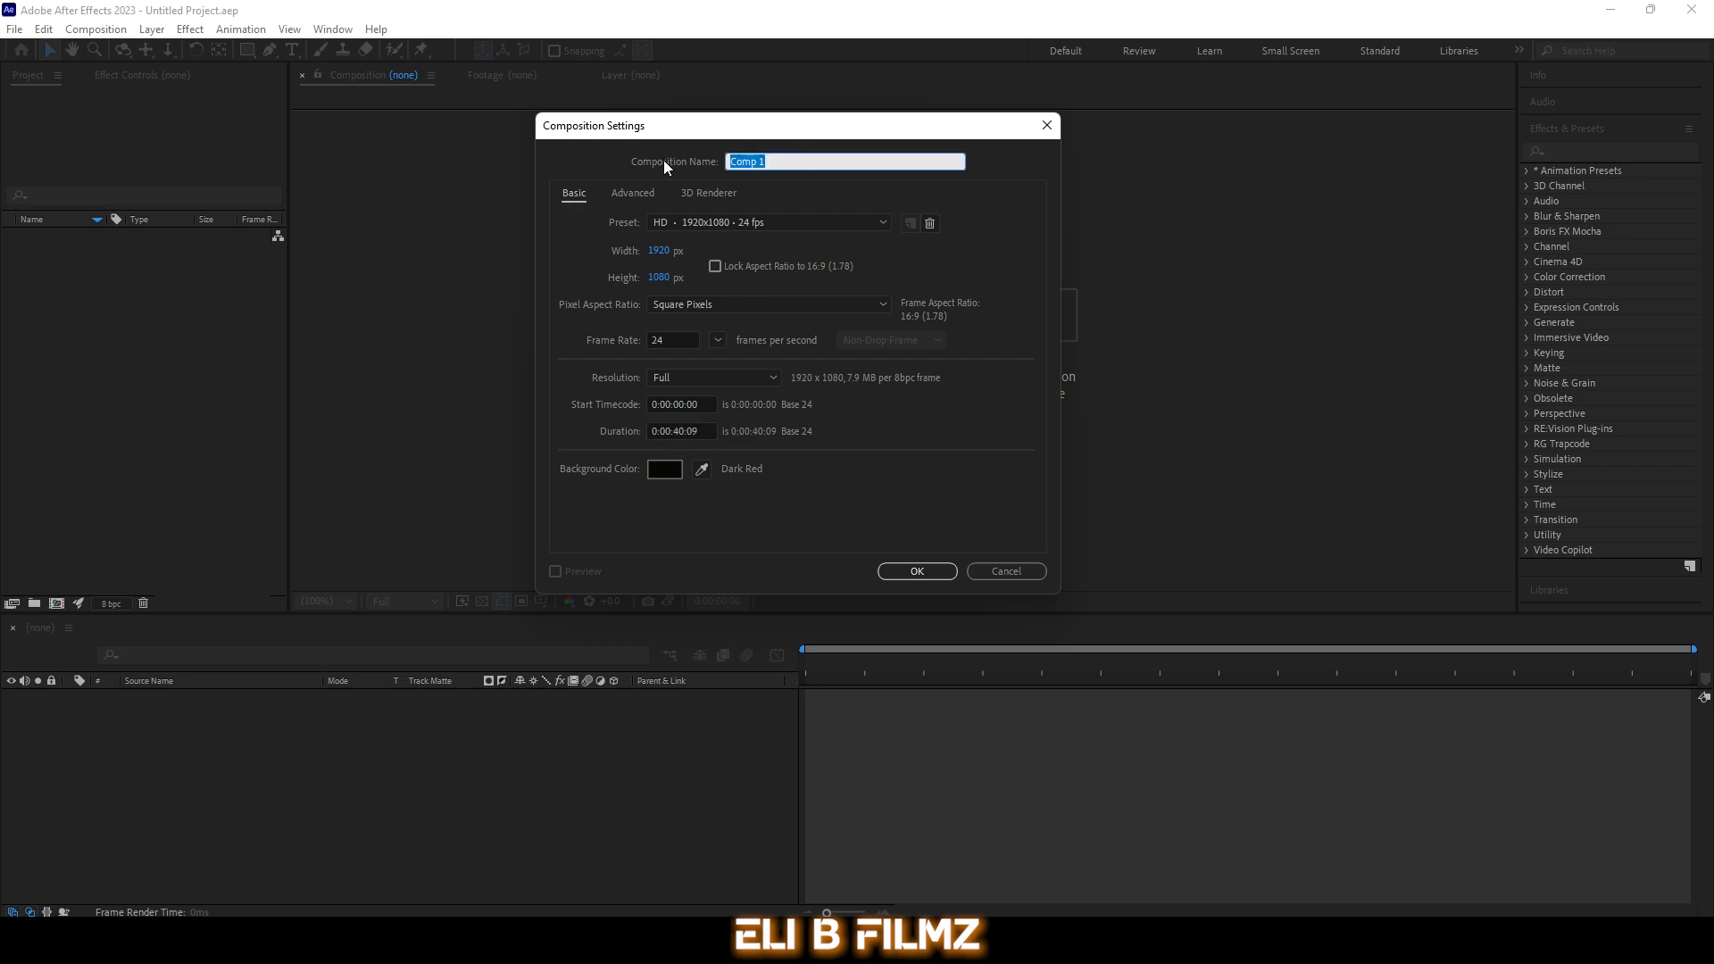
pyautogui.write('MAIN')
pyautogui.click(933, 566)
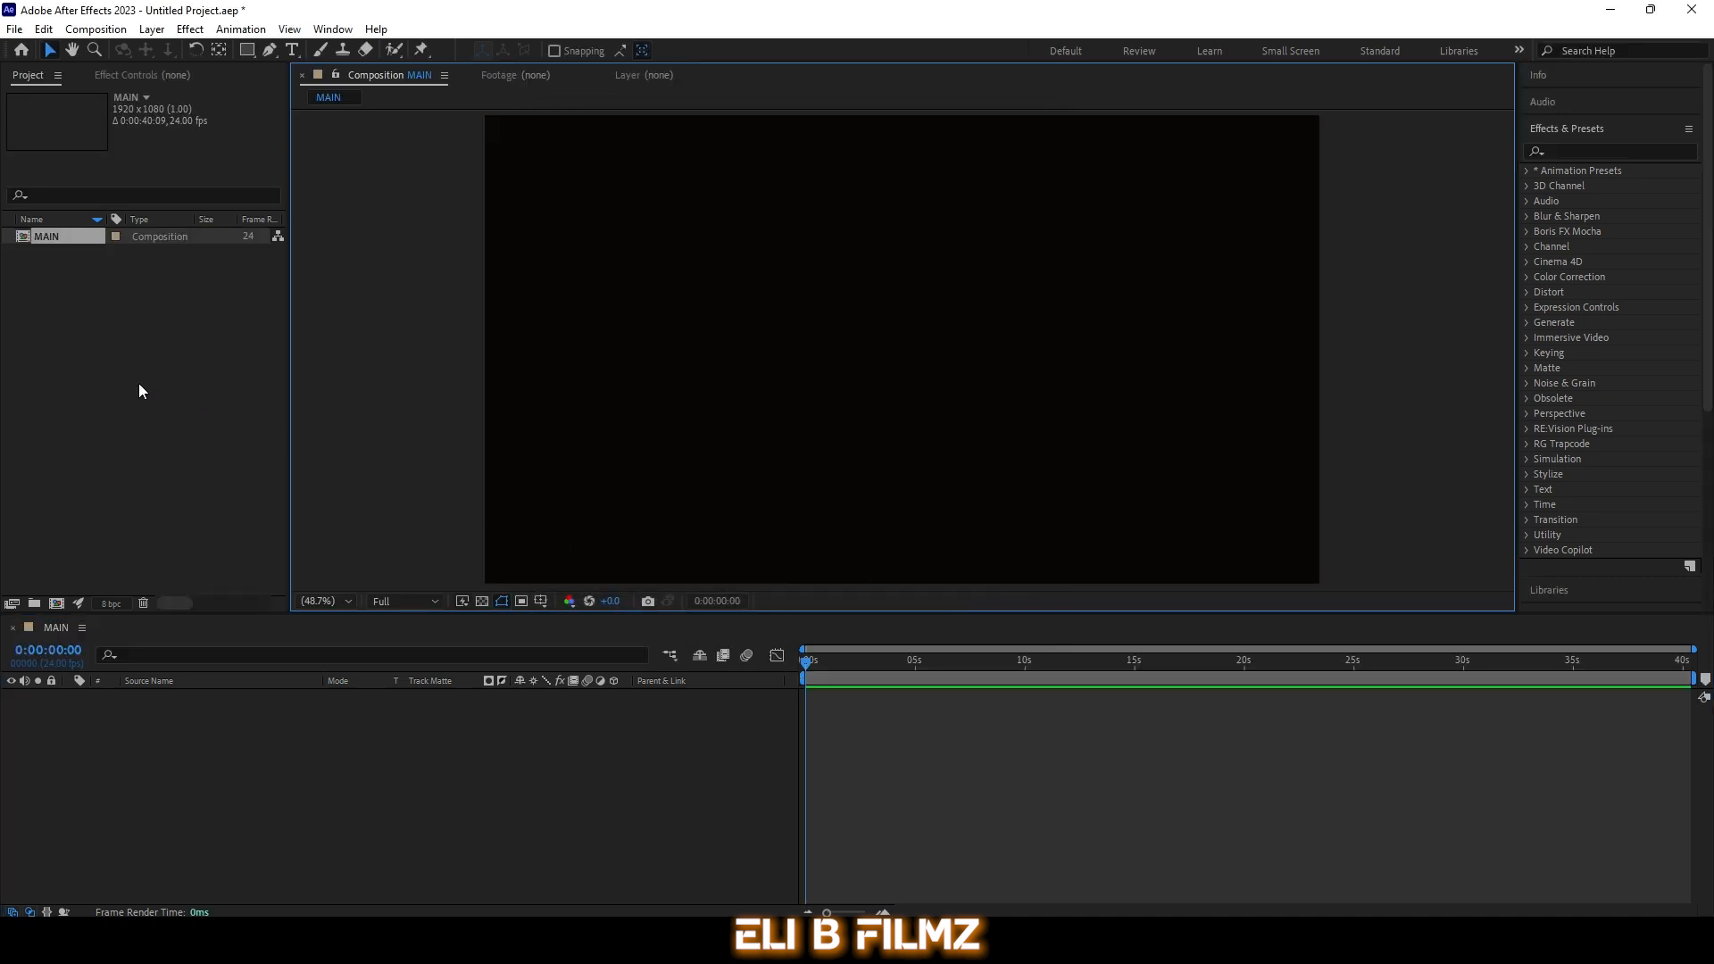
# Step: Import the VD1, VD2 and VD3 video clips from the camera fly through drone folder as footage
pyautogui.doubleClick(138, 390)
pyautogui.click(699, 201)
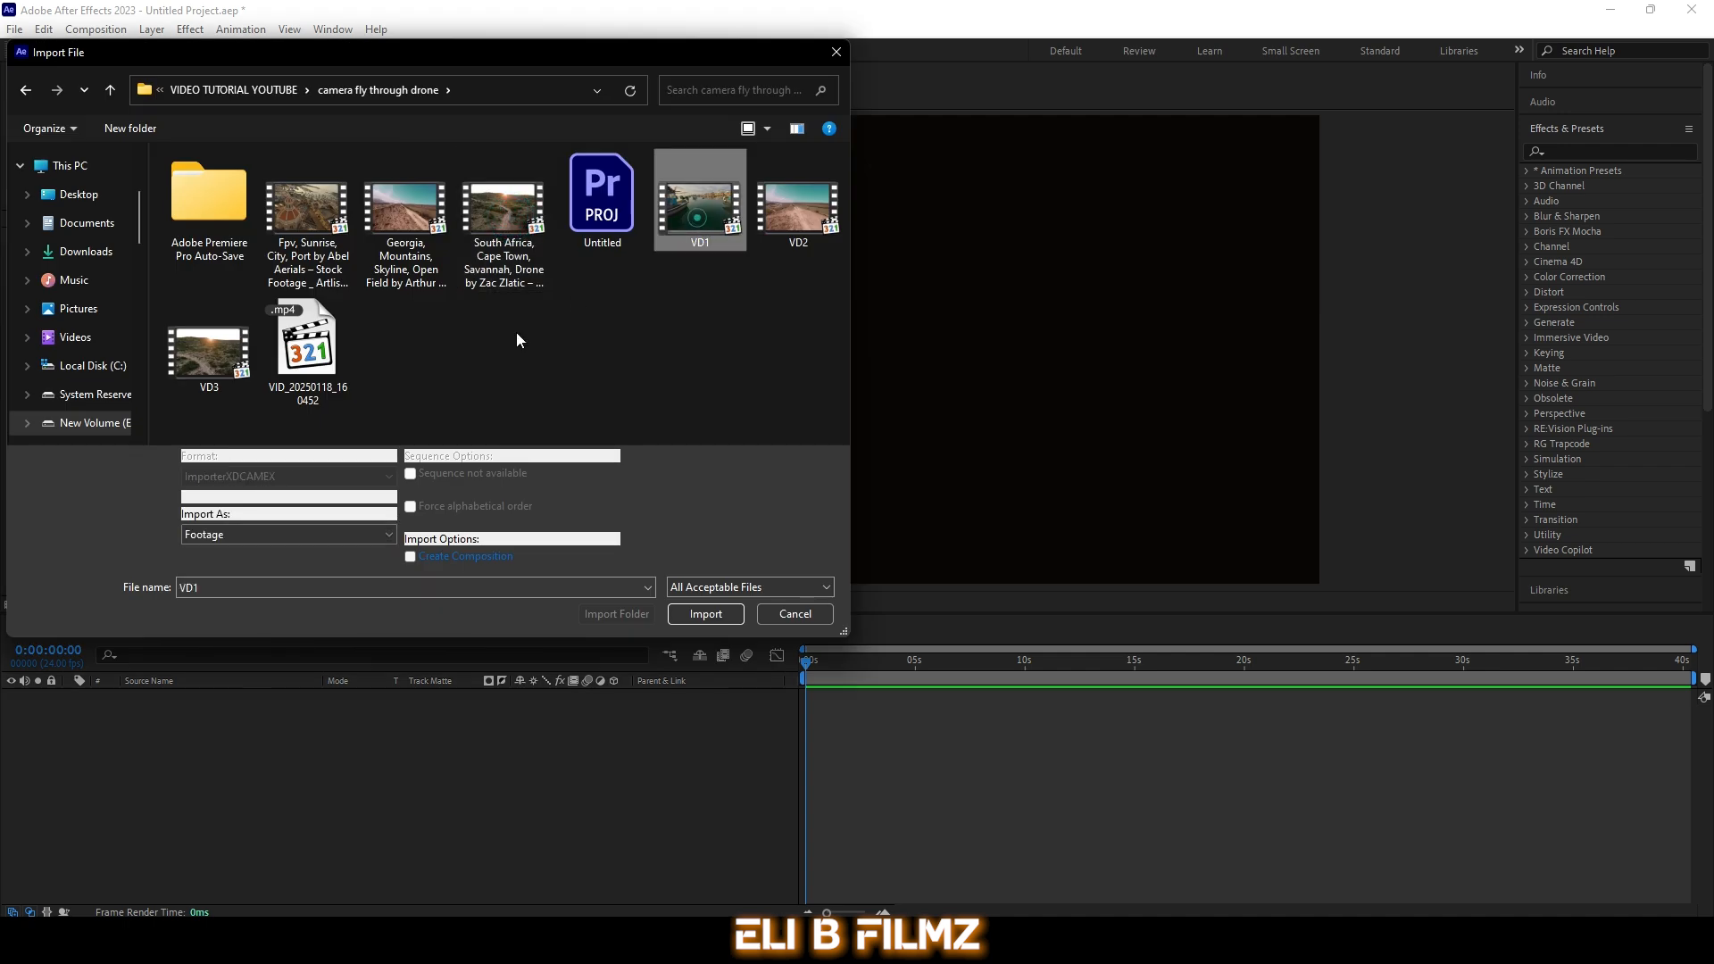
pyautogui.keyDown('shift'); pyautogui.click(224, 375); pyautogui.keyUp('shift')
pyautogui.click(714, 616)
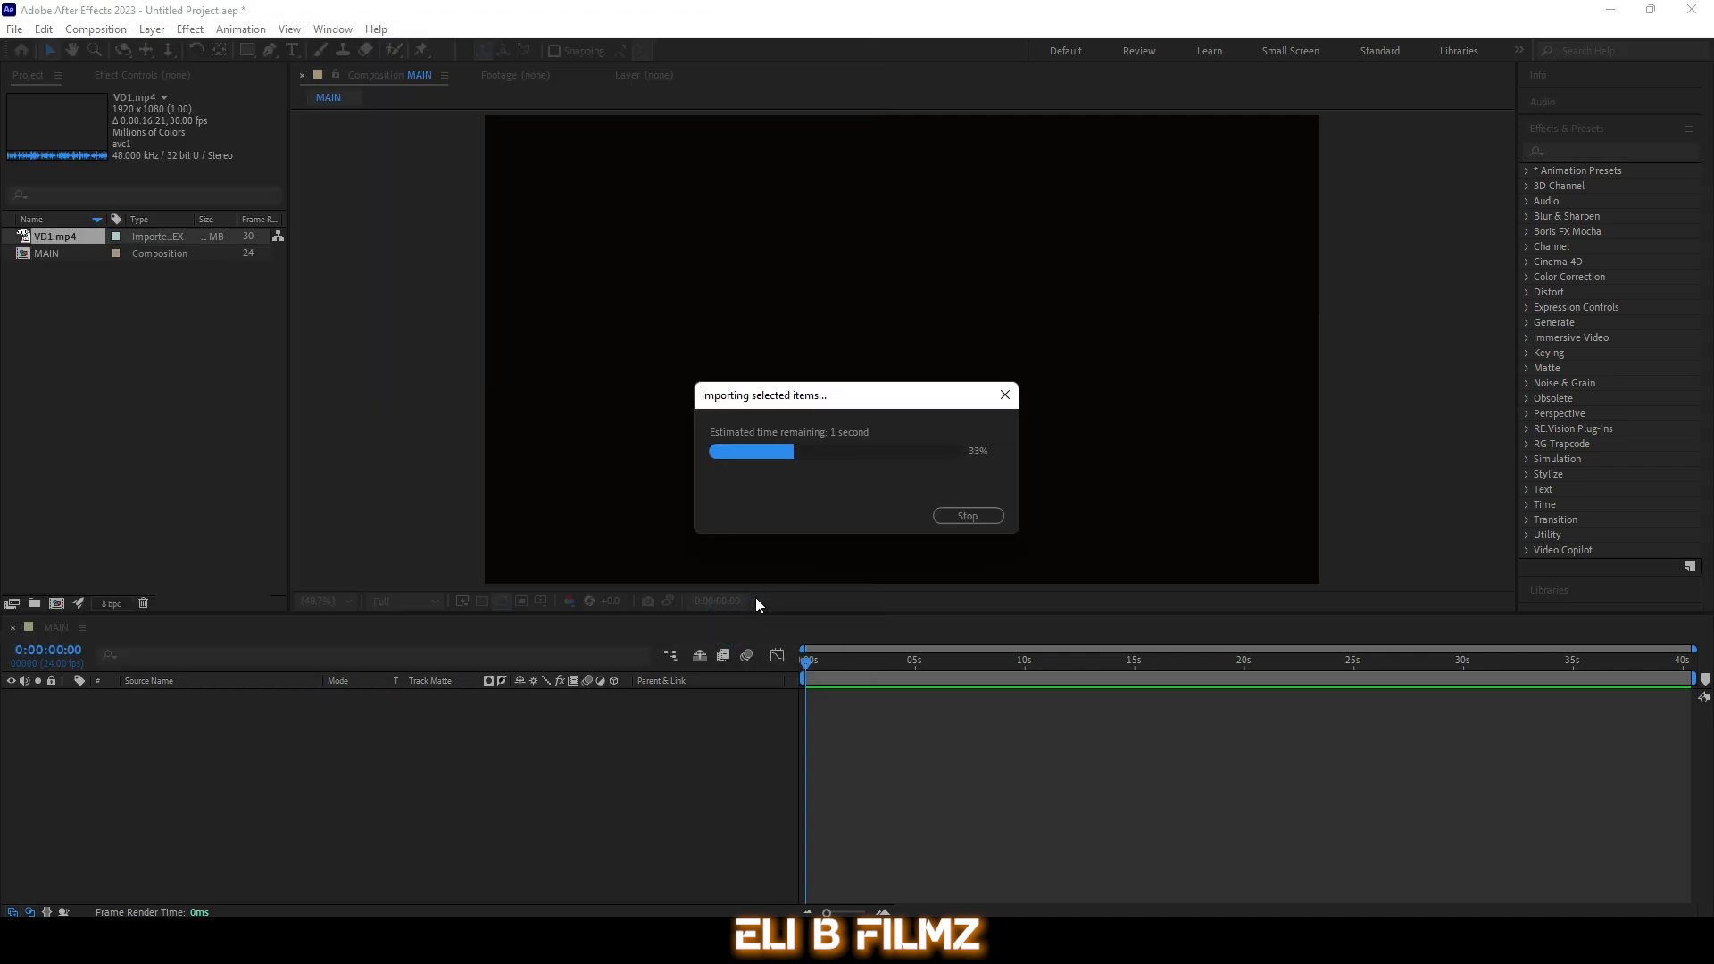
# Step: Add VD1.mp4 to the MAIN timeline starting at 0 seconds and preview the footage to about 13 seconds
pyautogui.click(312, 822)
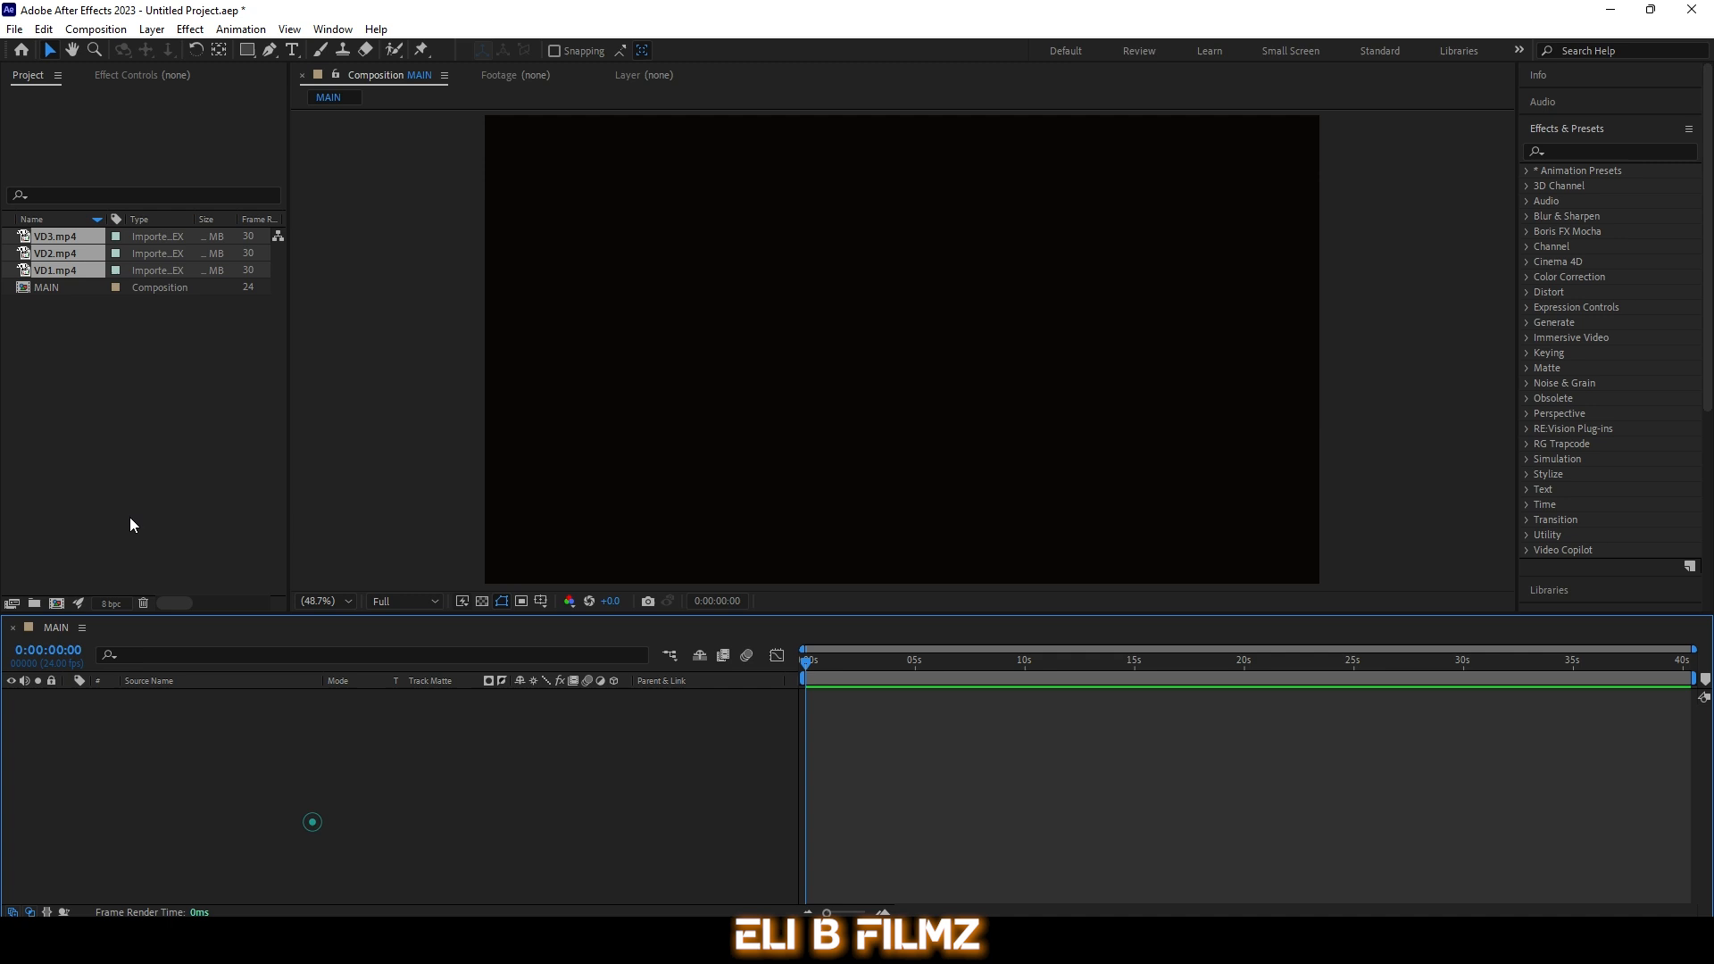
pyautogui.click(39, 389)
pyautogui.moveTo(64, 268); pyautogui.dragTo(99, 726)
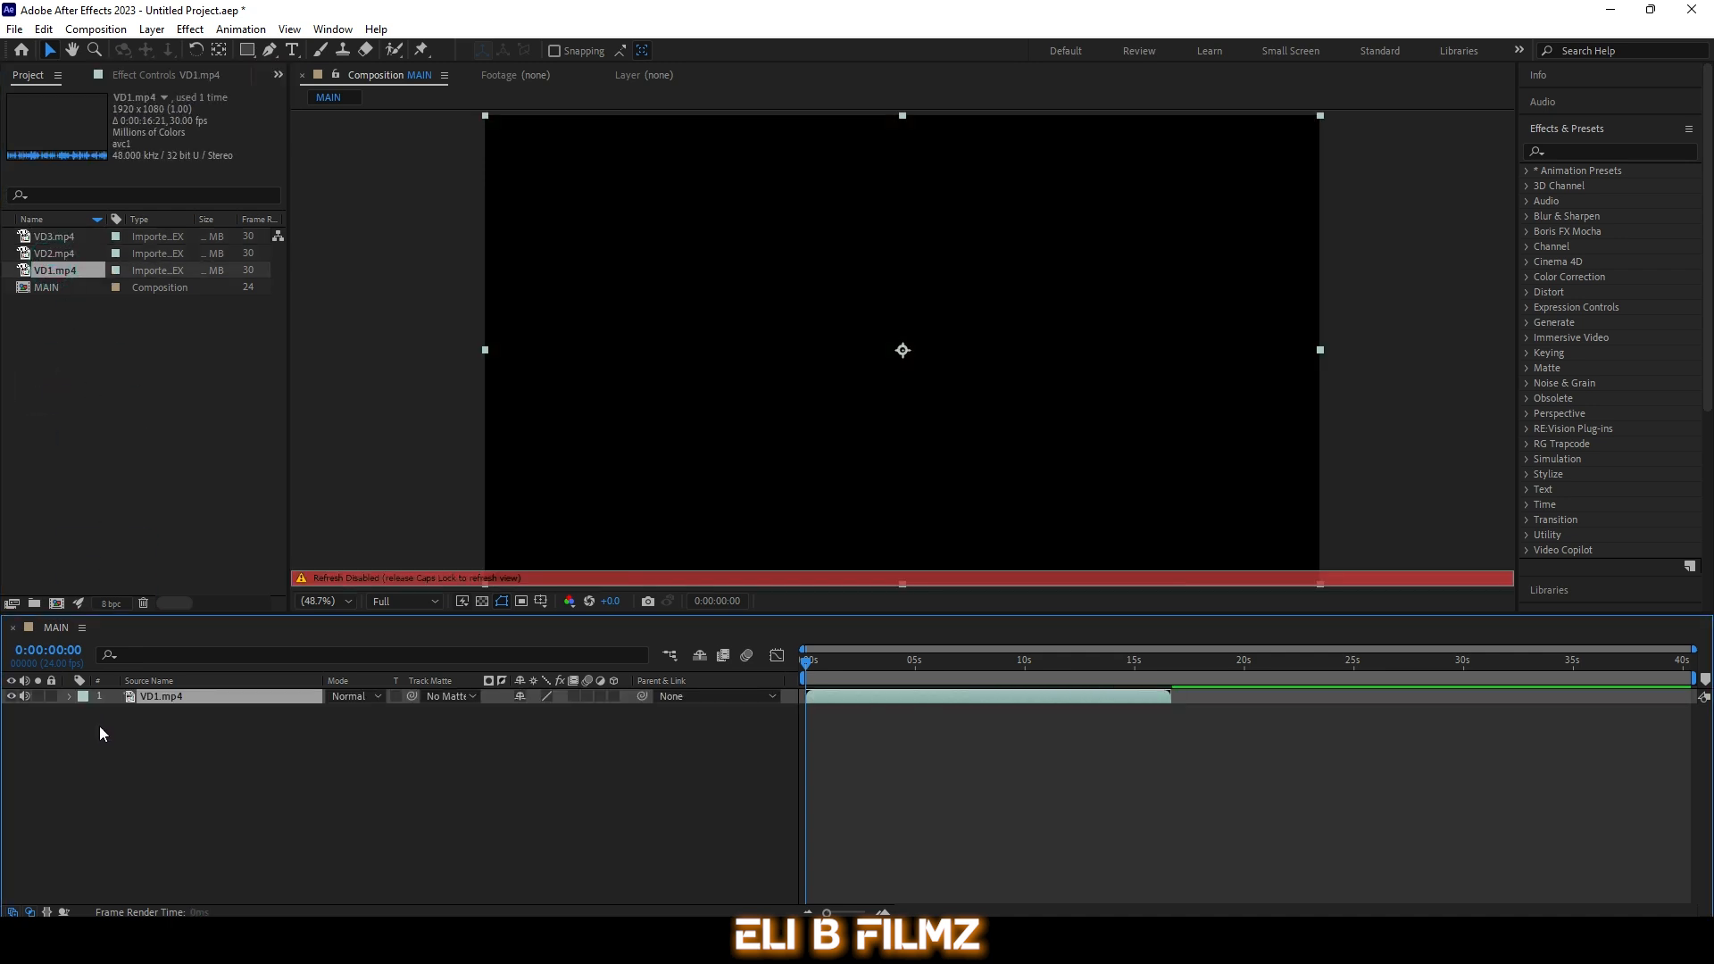
pyautogui.press('space')
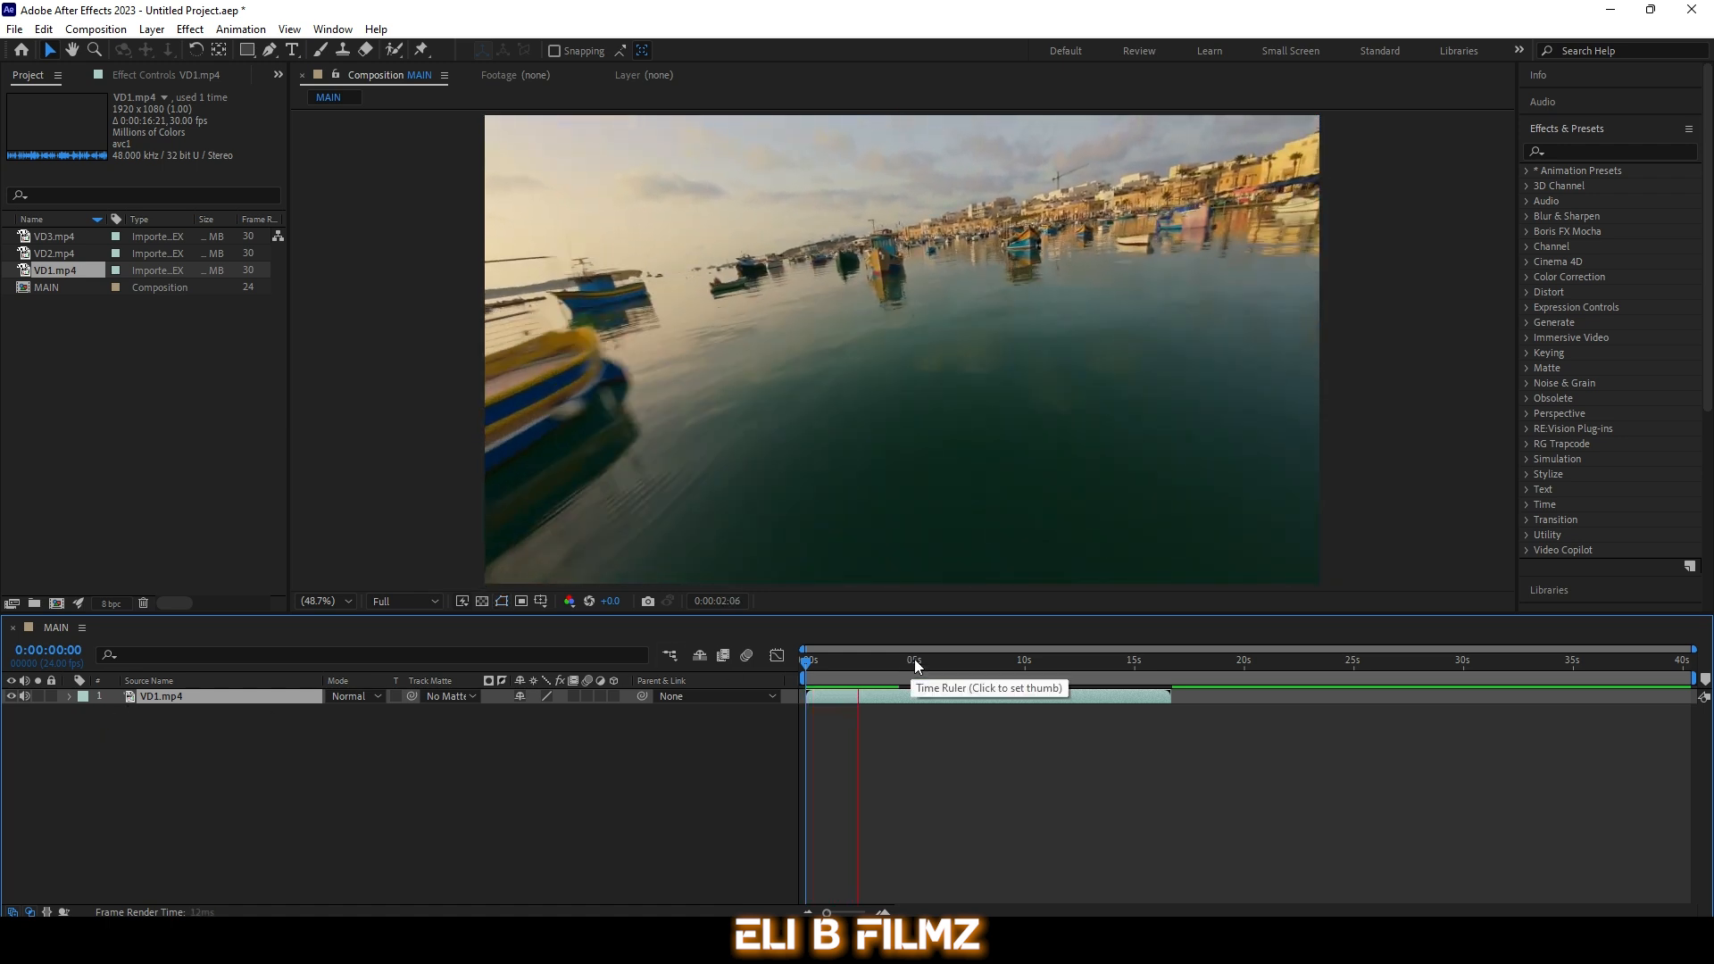
pyautogui.moveTo(914, 658); pyautogui.dragTo(1104, 656)
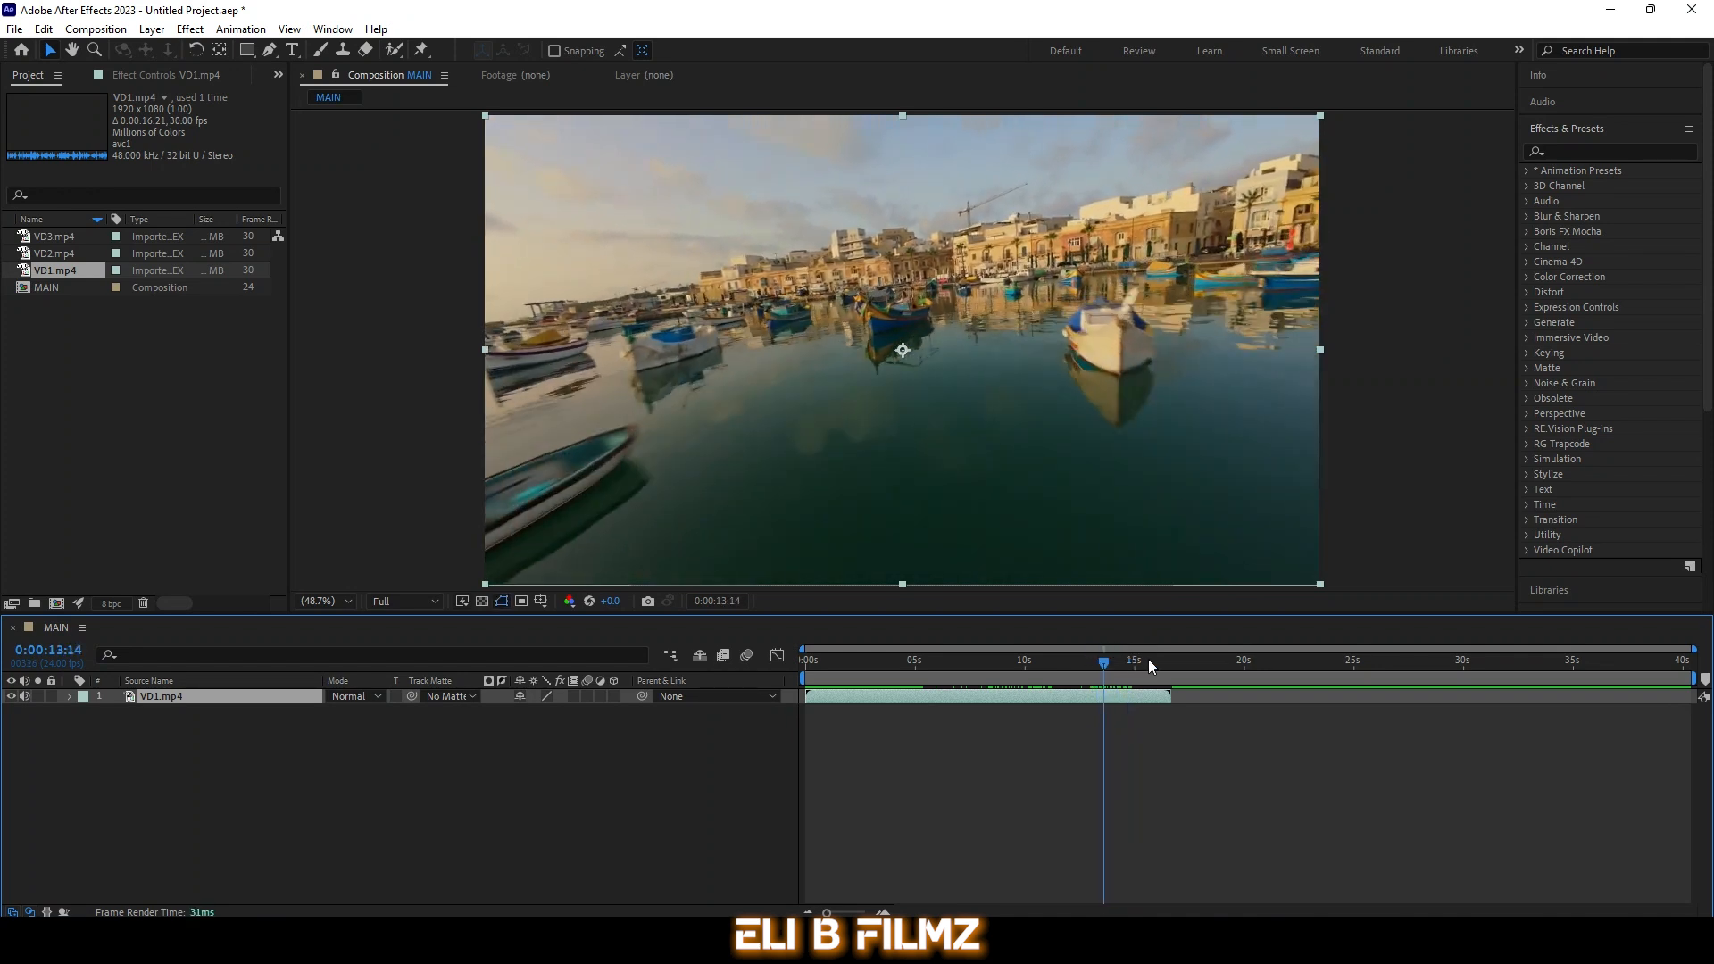
# Step: Trim the end of the VD1.mp4 layer and shift it earlier so it ends at about 10 seconds
pyautogui.moveTo(1170, 697); pyautogui.dragTo(1105, 698)
pyautogui.moveTo(919, 661); pyautogui.dragTo(861, 722)
pyautogui.press('space')
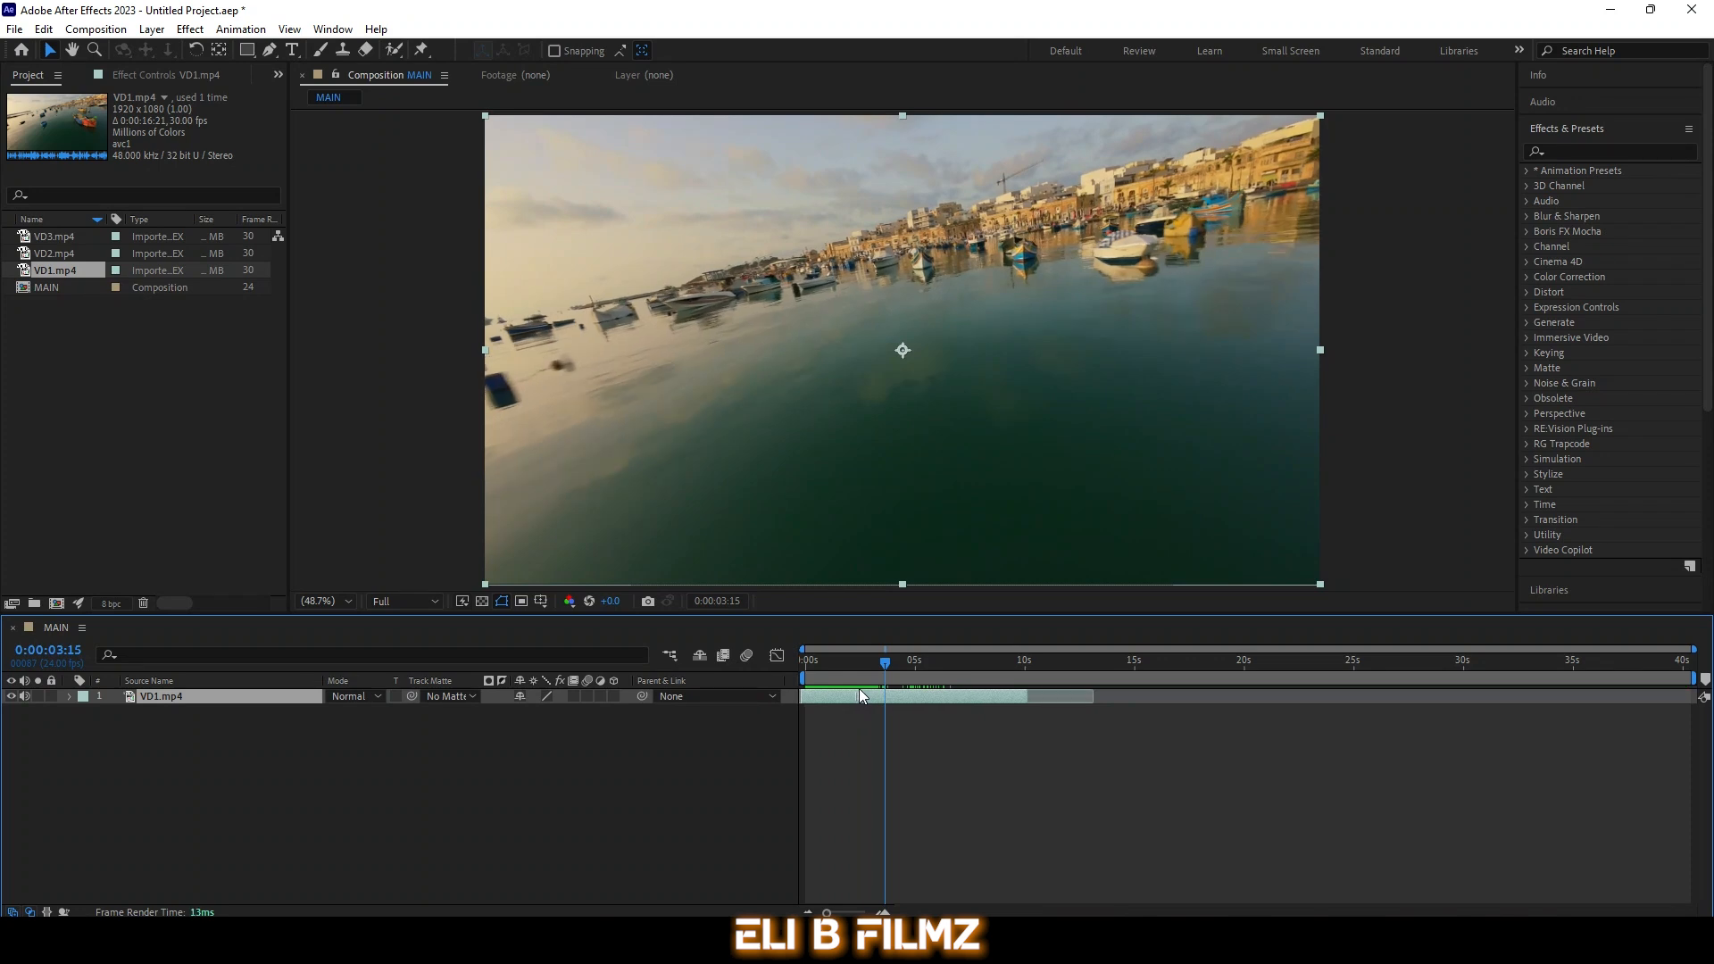
pyautogui.moveTo(843, 661); pyautogui.dragTo(807, 659)
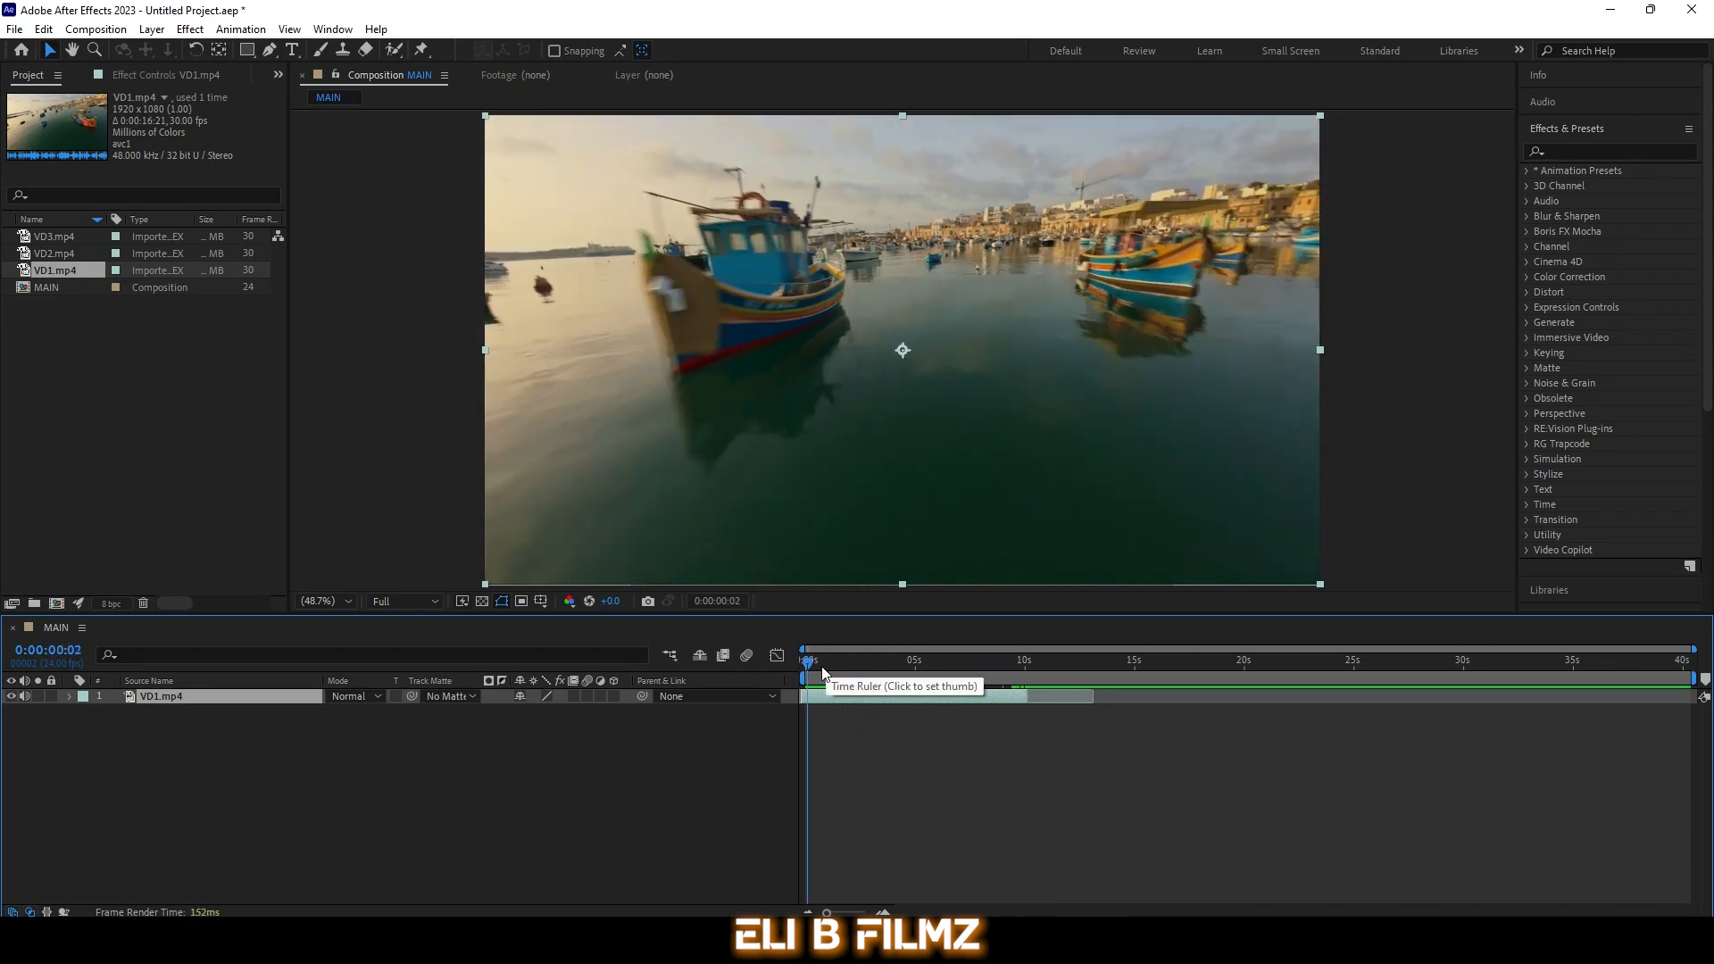
# Step: Find the 3D Camera Tracker effect and apply it to the VD1.mp4 layer
pyautogui.click(1570, 152)
pyautogui.write('3d')
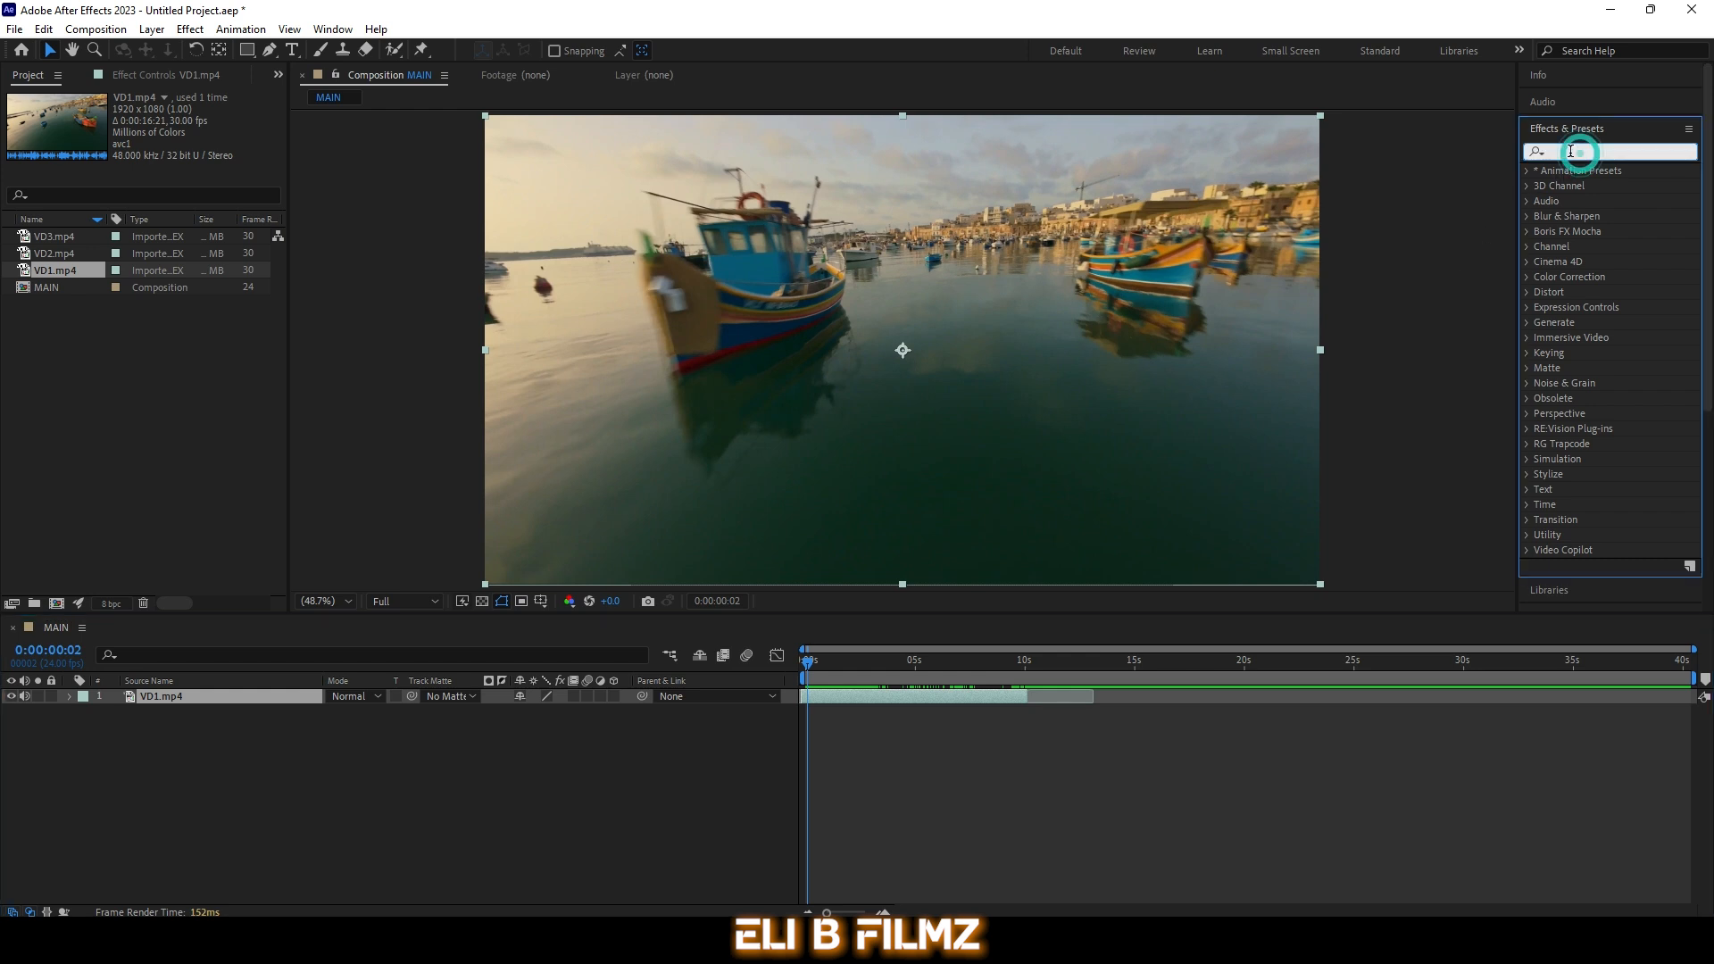
pyautogui.write(' camer')
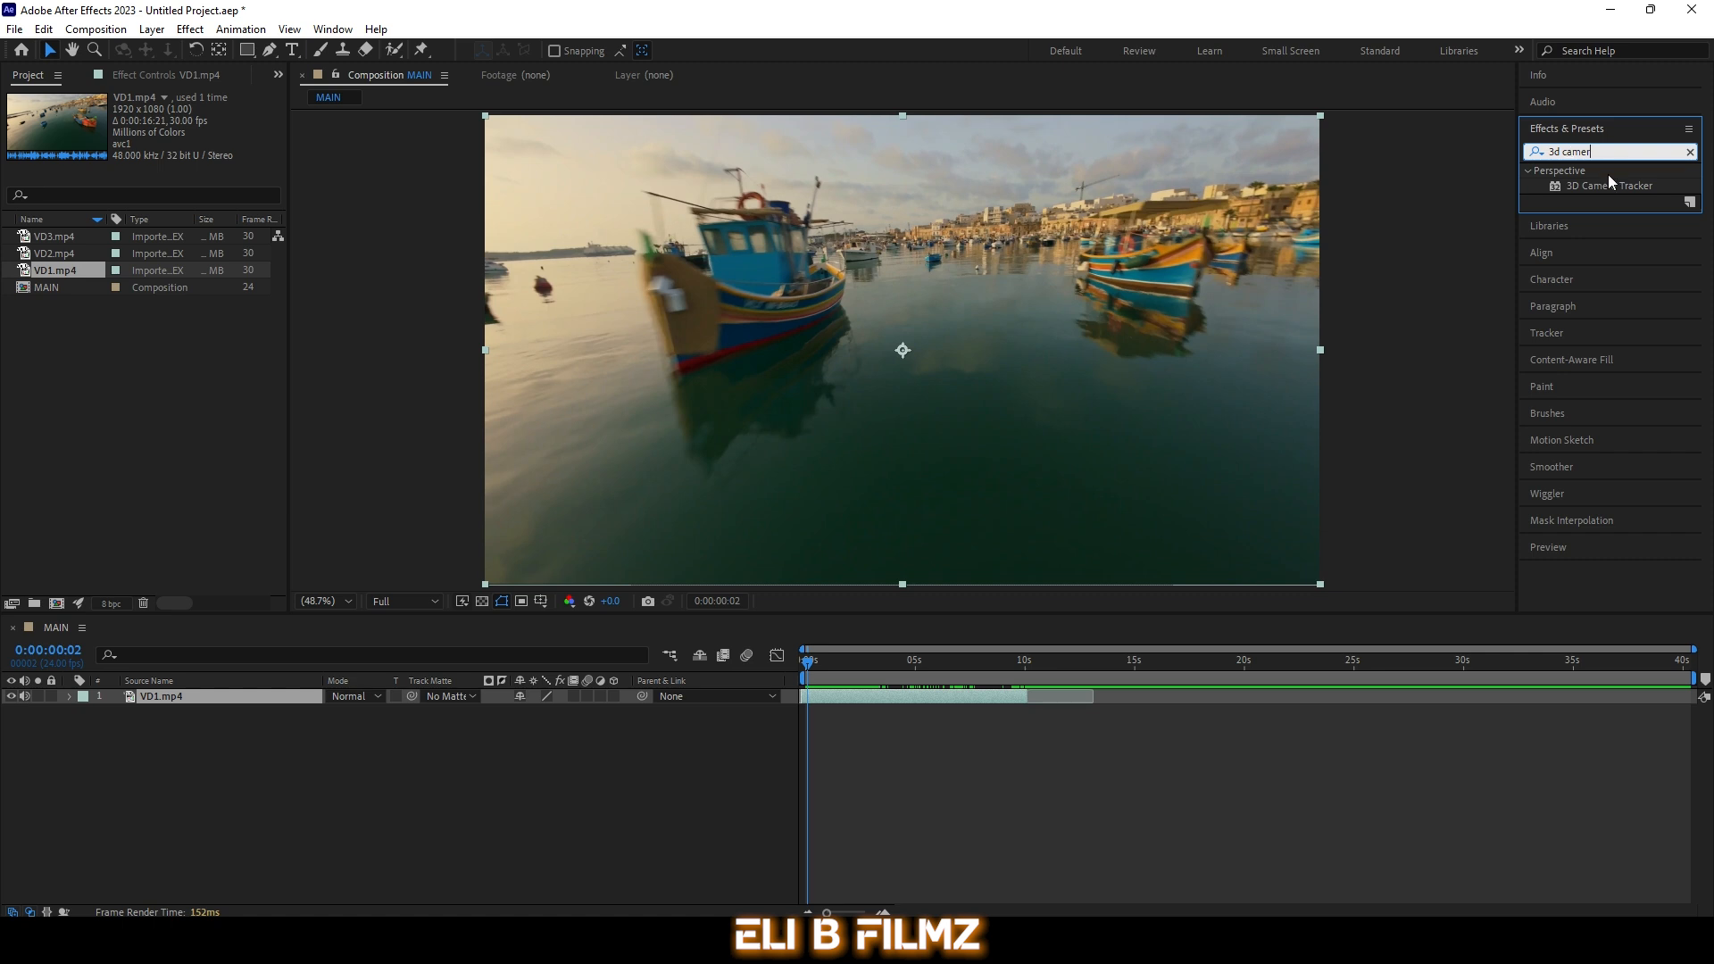
pyautogui.moveTo(1597, 184); pyautogui.dragTo(925, 699)
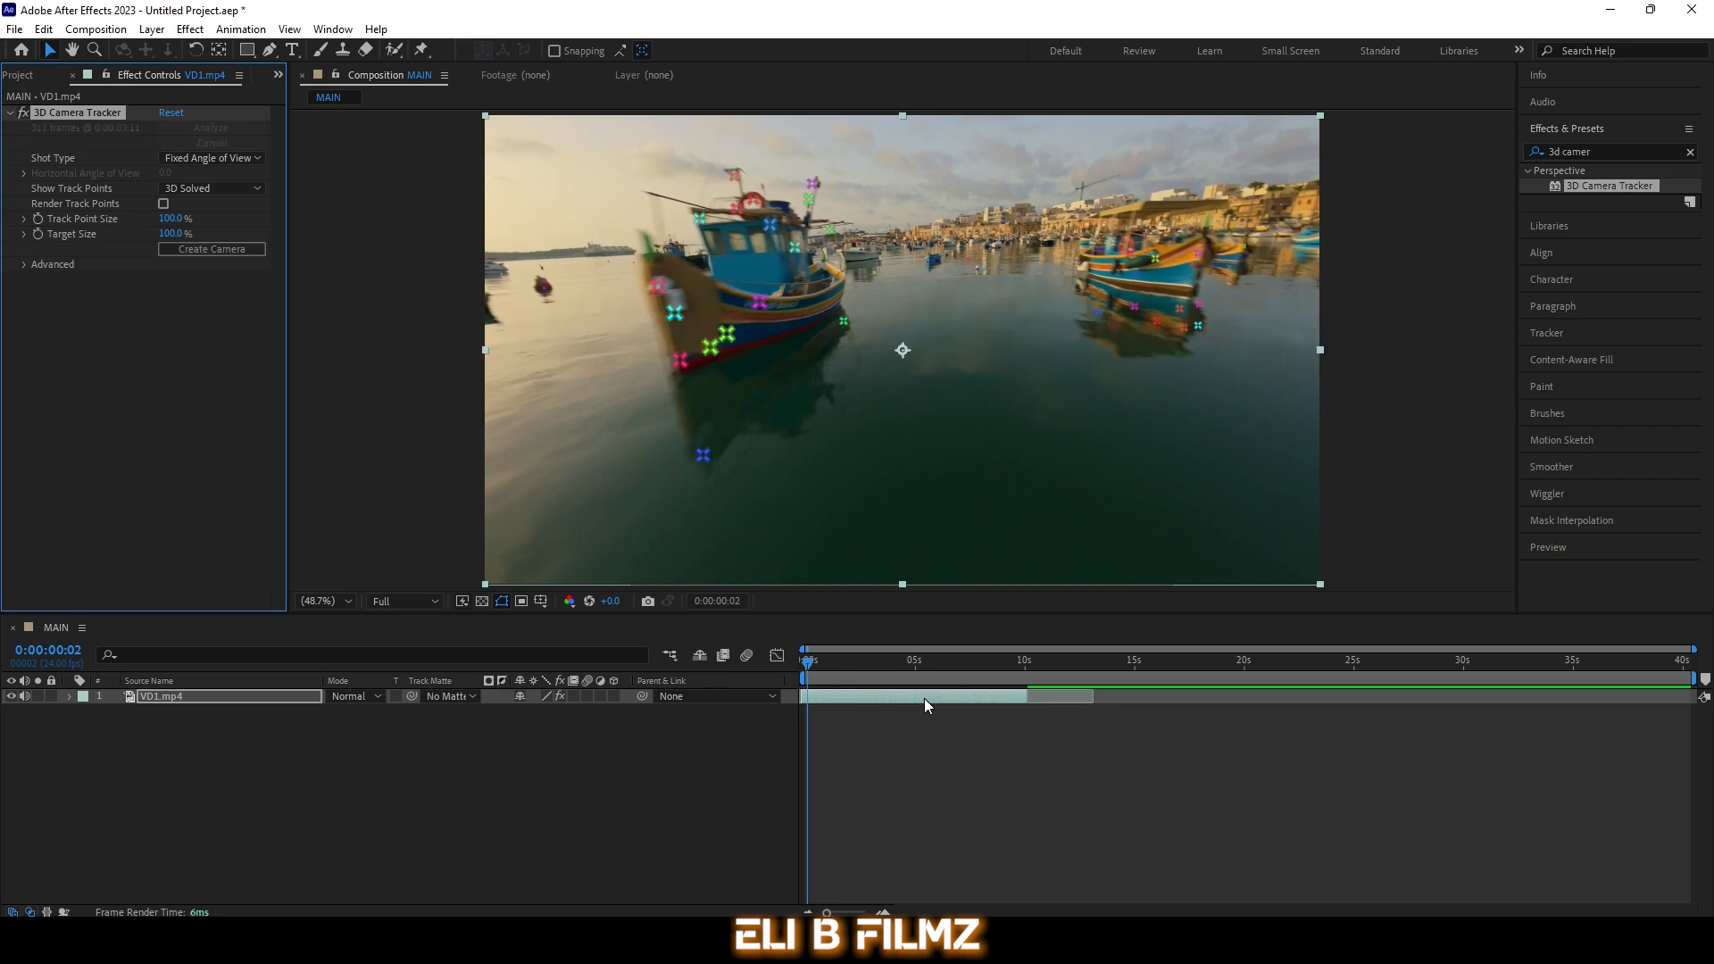
# Step: Create a text layer and tracker camera from the track points around the white boat at 0:00:09:21
pyautogui.moveTo(898, 669); pyautogui.dragTo(1023, 666)
pyautogui.moveTo(826, 913); pyautogui.dragTo(855, 912)
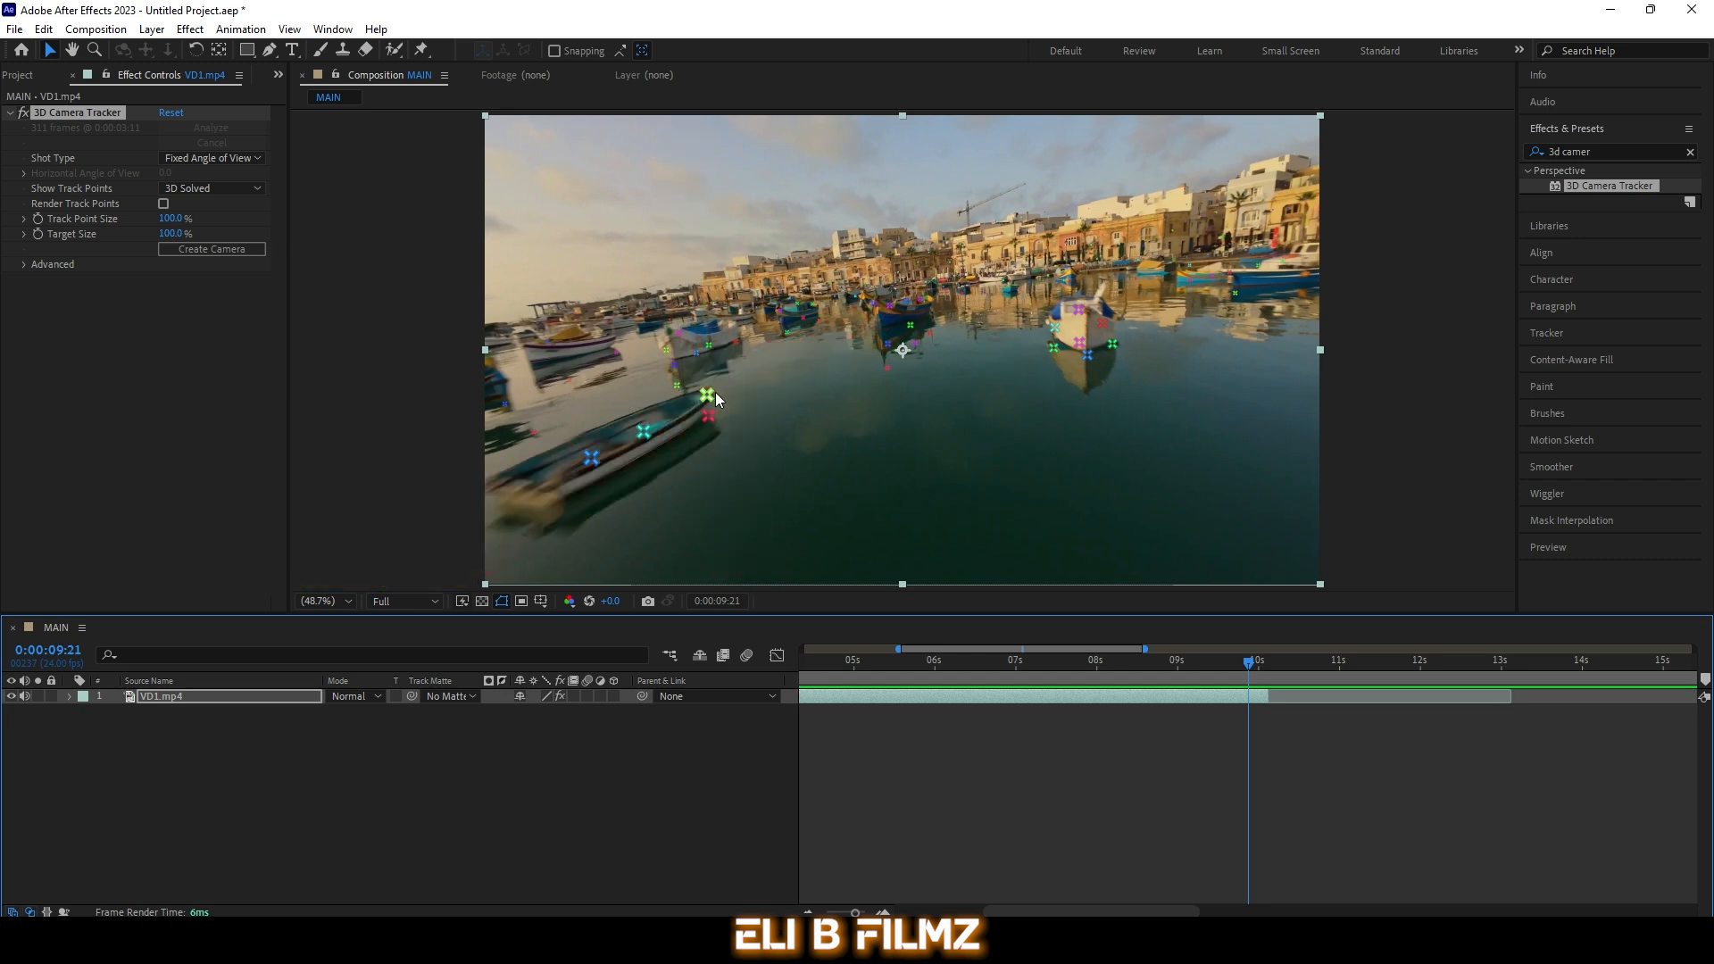
pyautogui.rightClick(1012, 347)
pyautogui.click(1053, 352)
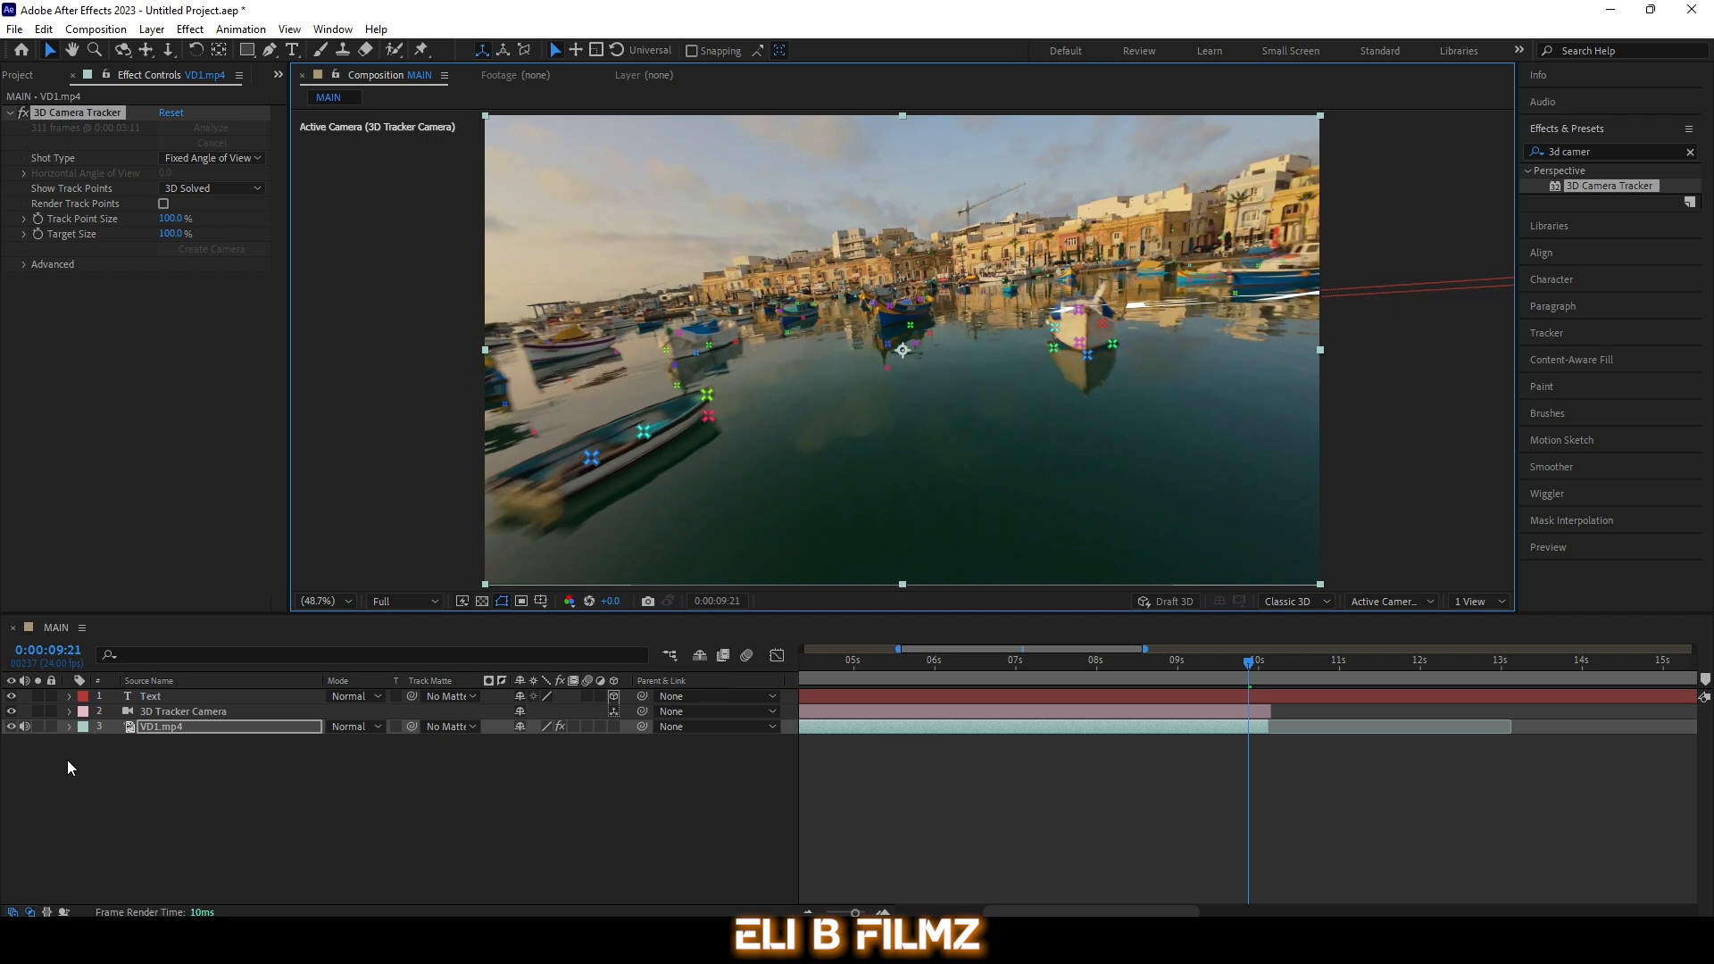
# Step: Stand the tracked text layer upright with an X Rotation of 91° and a Y Rotation of -23°
pyautogui.click(152, 698)
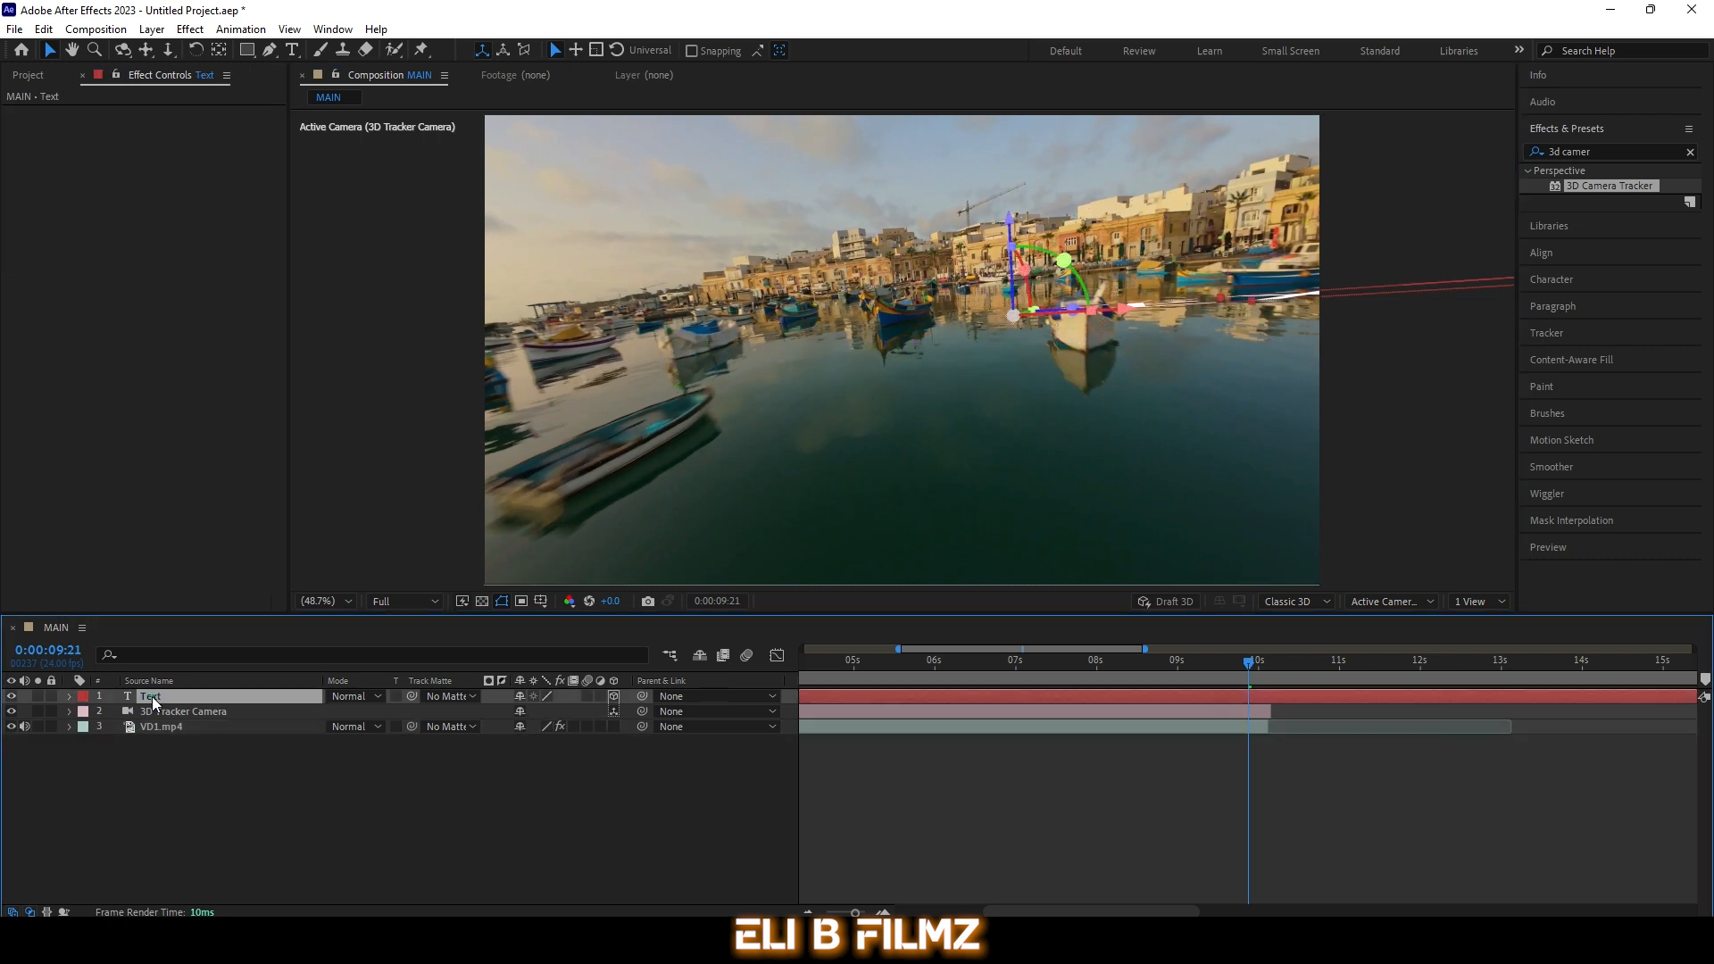
pyautogui.press('r')
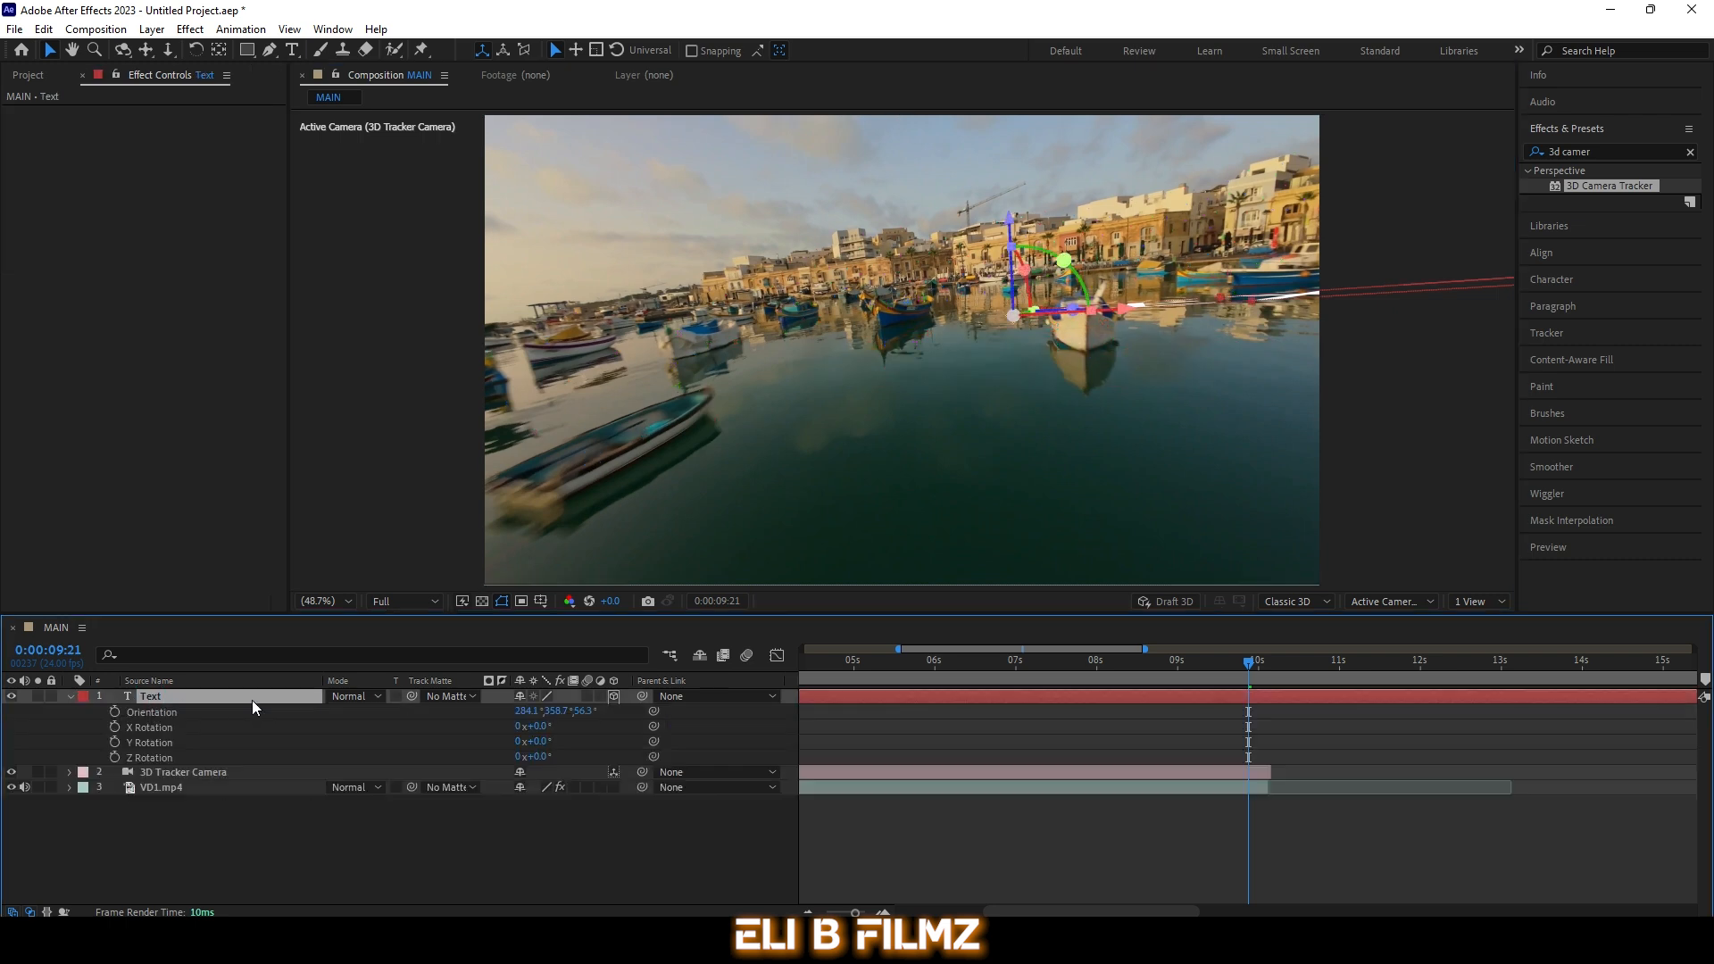
pyautogui.moveTo(541, 741); pyautogui.dragTo(555, 739)
pyautogui.hotkey('ctrl', 'z')
pyautogui.moveTo(539, 725)
pyautogui.mouseDown()
pyautogui.moveTo(614, 718)
pyautogui.moveTo(550, 758)
pyautogui.moveTo(517, 740)
pyautogui.mouseUp()
pyautogui.hotkey('ctrl', 'z')
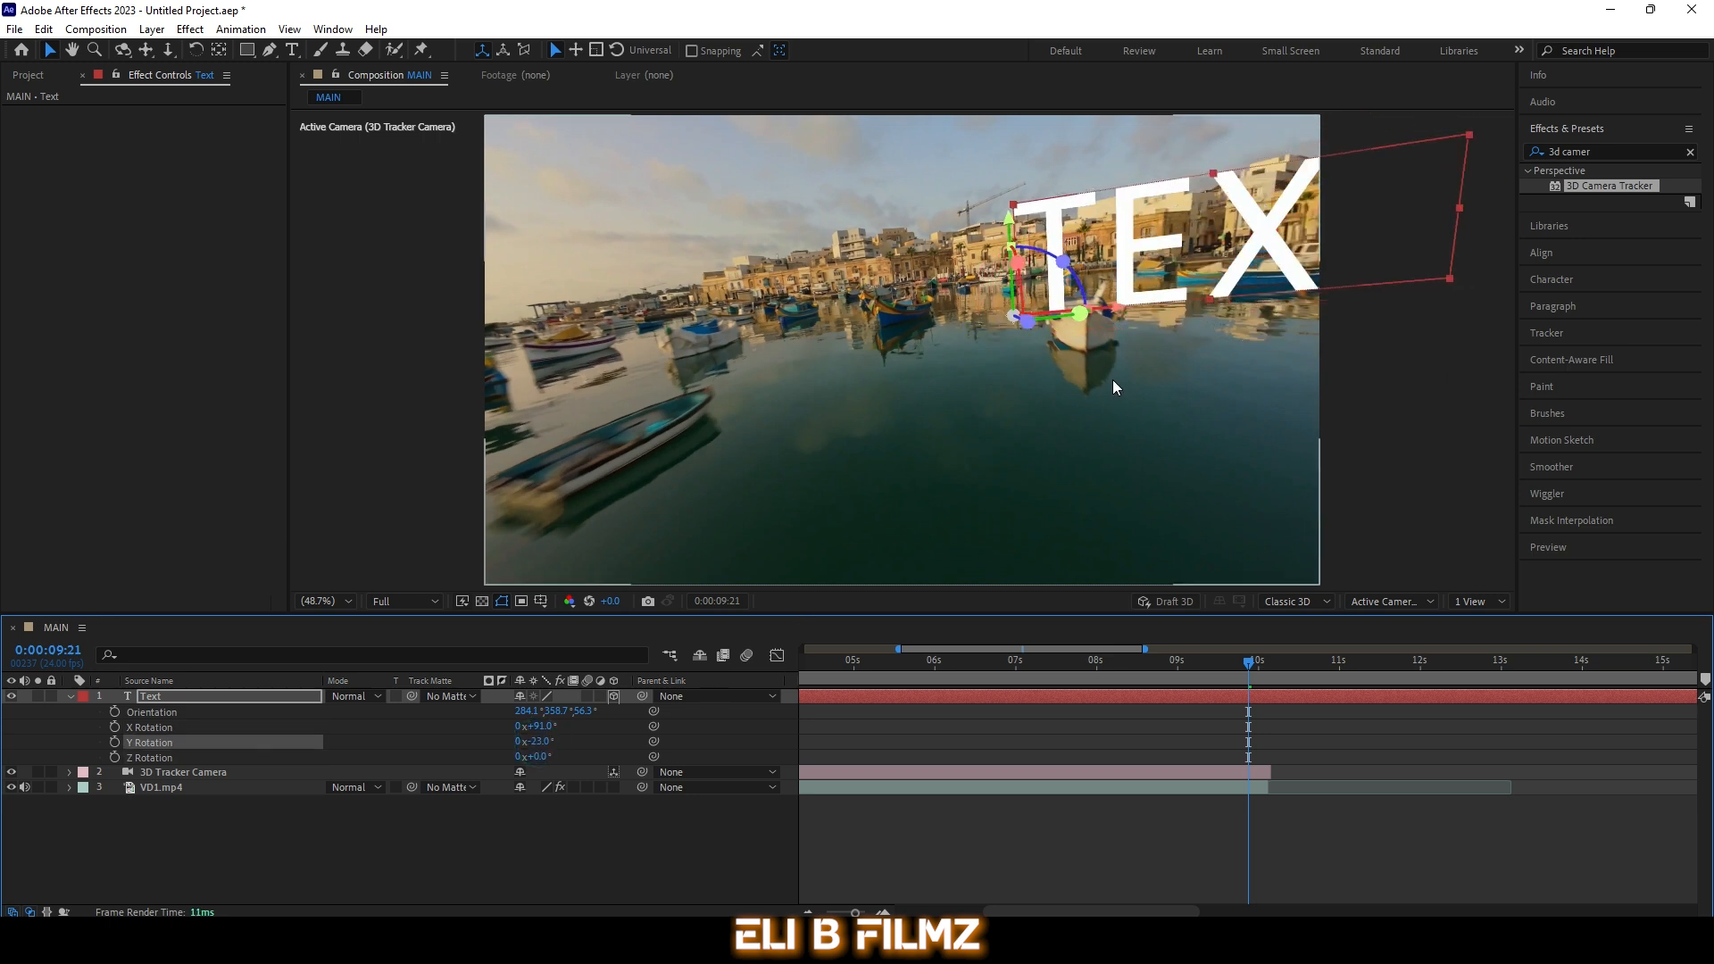
# Step: Move the text between the moored boats and adjust its orientation to 285.3°, 355.6°, 44.4°
pyautogui.moveTo(1074, 313); pyautogui.dragTo(836, 344)
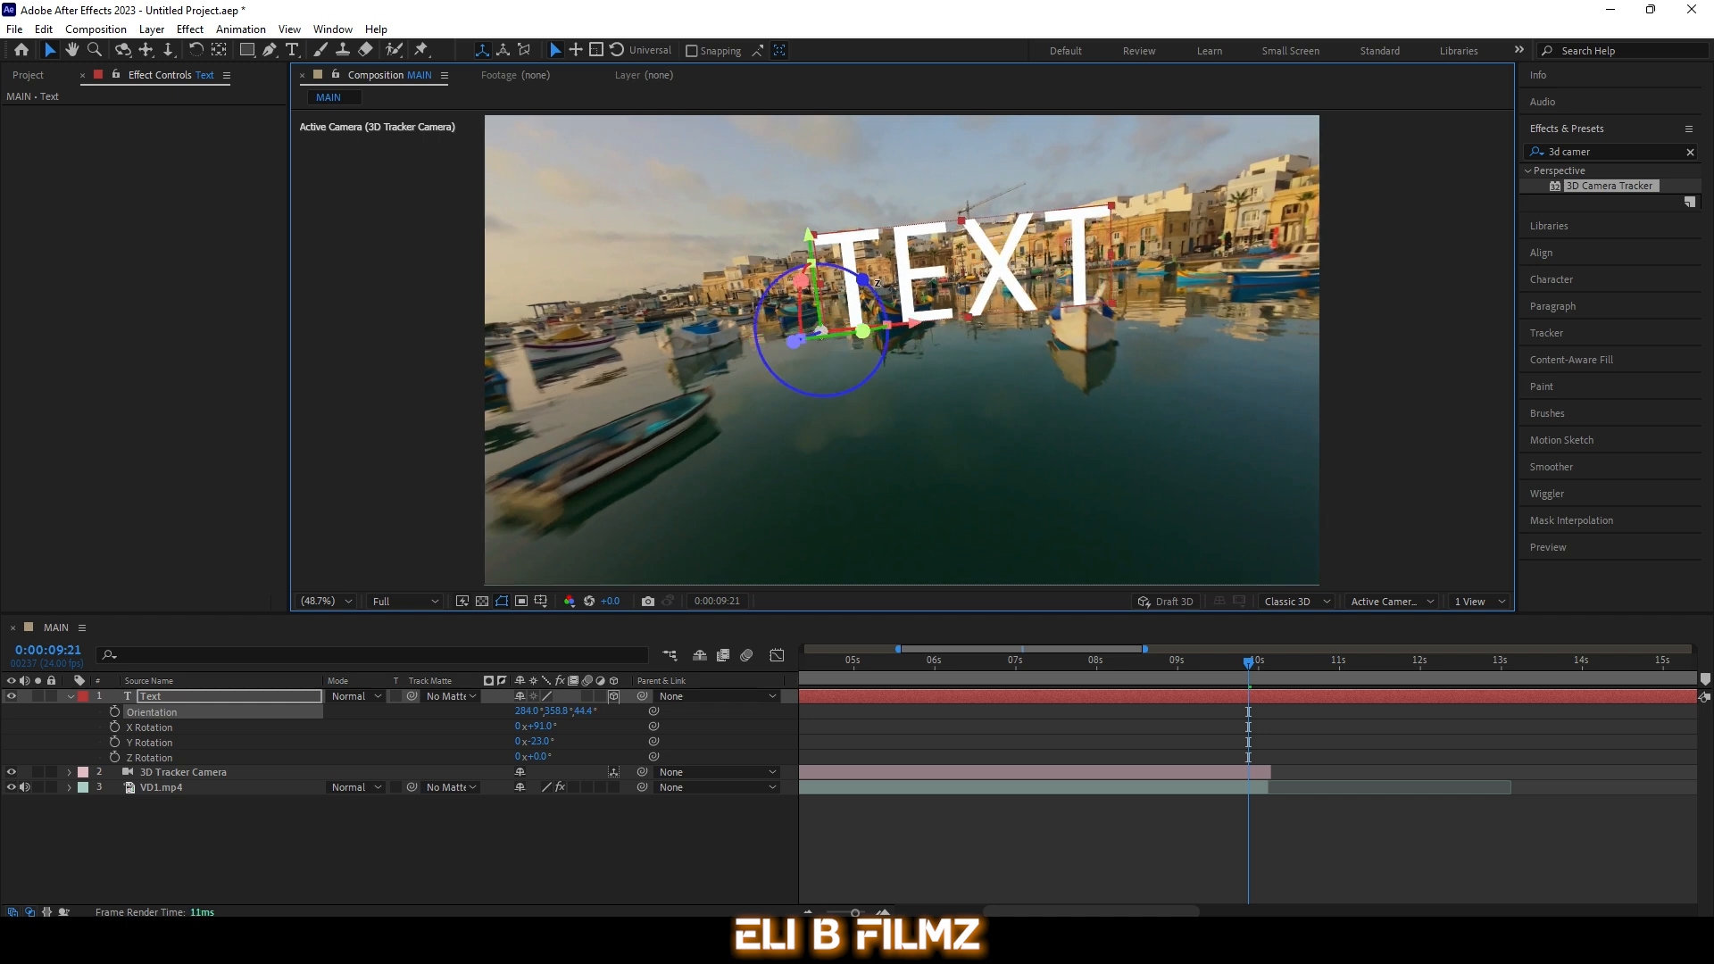
pyautogui.moveTo(866, 281); pyautogui.dragTo(869, 284)
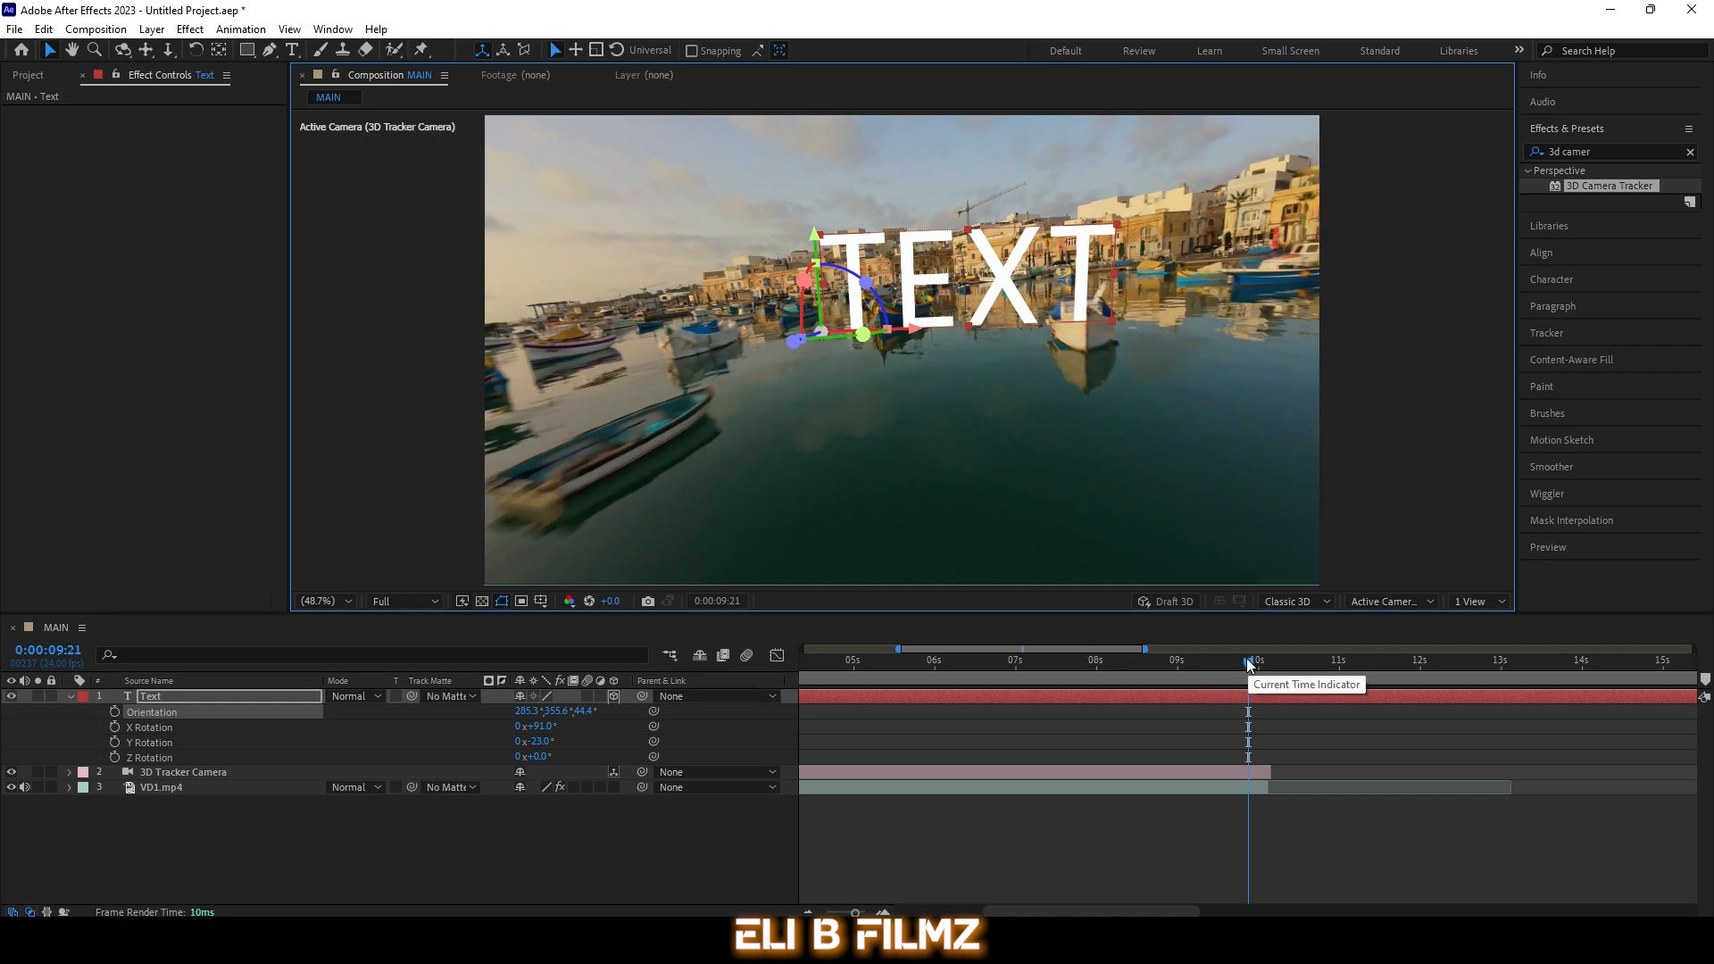
pyautogui.moveTo(1248, 663); pyautogui.dragTo(1147, 650)
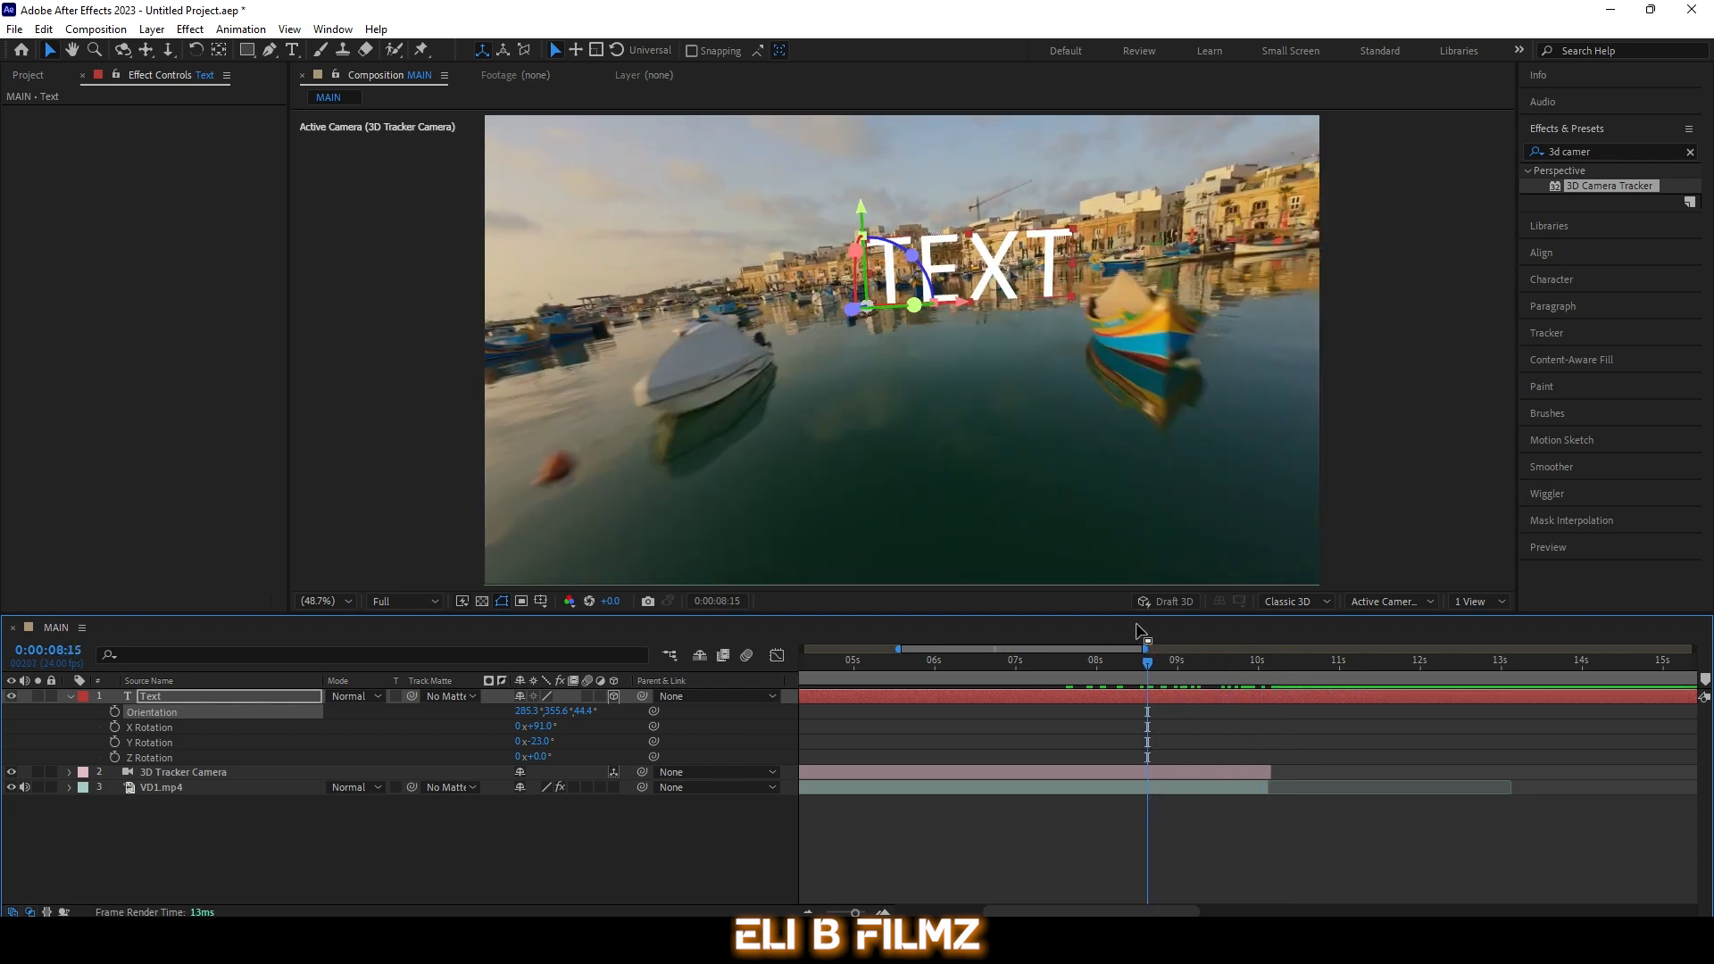
# Step: Reposition the text in depth and sideways above the water, previewing its motion from 0:00:08:15 and 0:00:07:14
pyautogui.moveTo(853, 315); pyautogui.dragTo(1080, 379)
pyautogui.press('space')
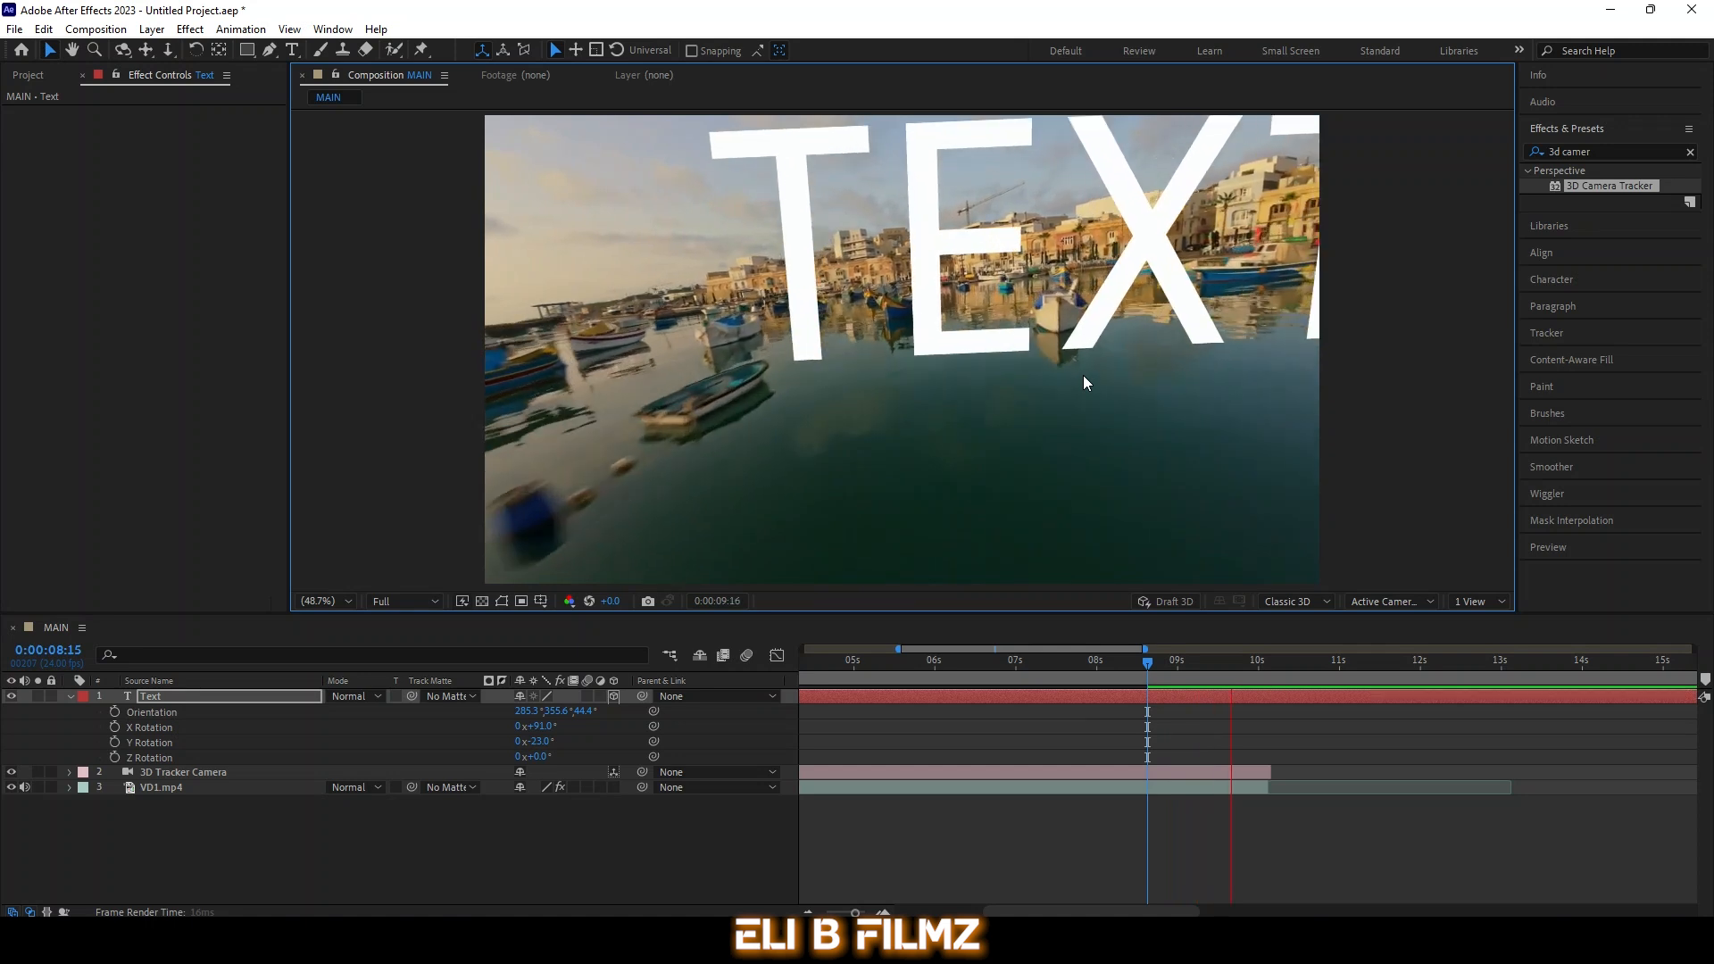
pyautogui.moveTo(1127, 670); pyautogui.dragTo(1062, 665)
pyautogui.moveTo(976, 291); pyautogui.dragTo(877, 295)
pyautogui.press('space')
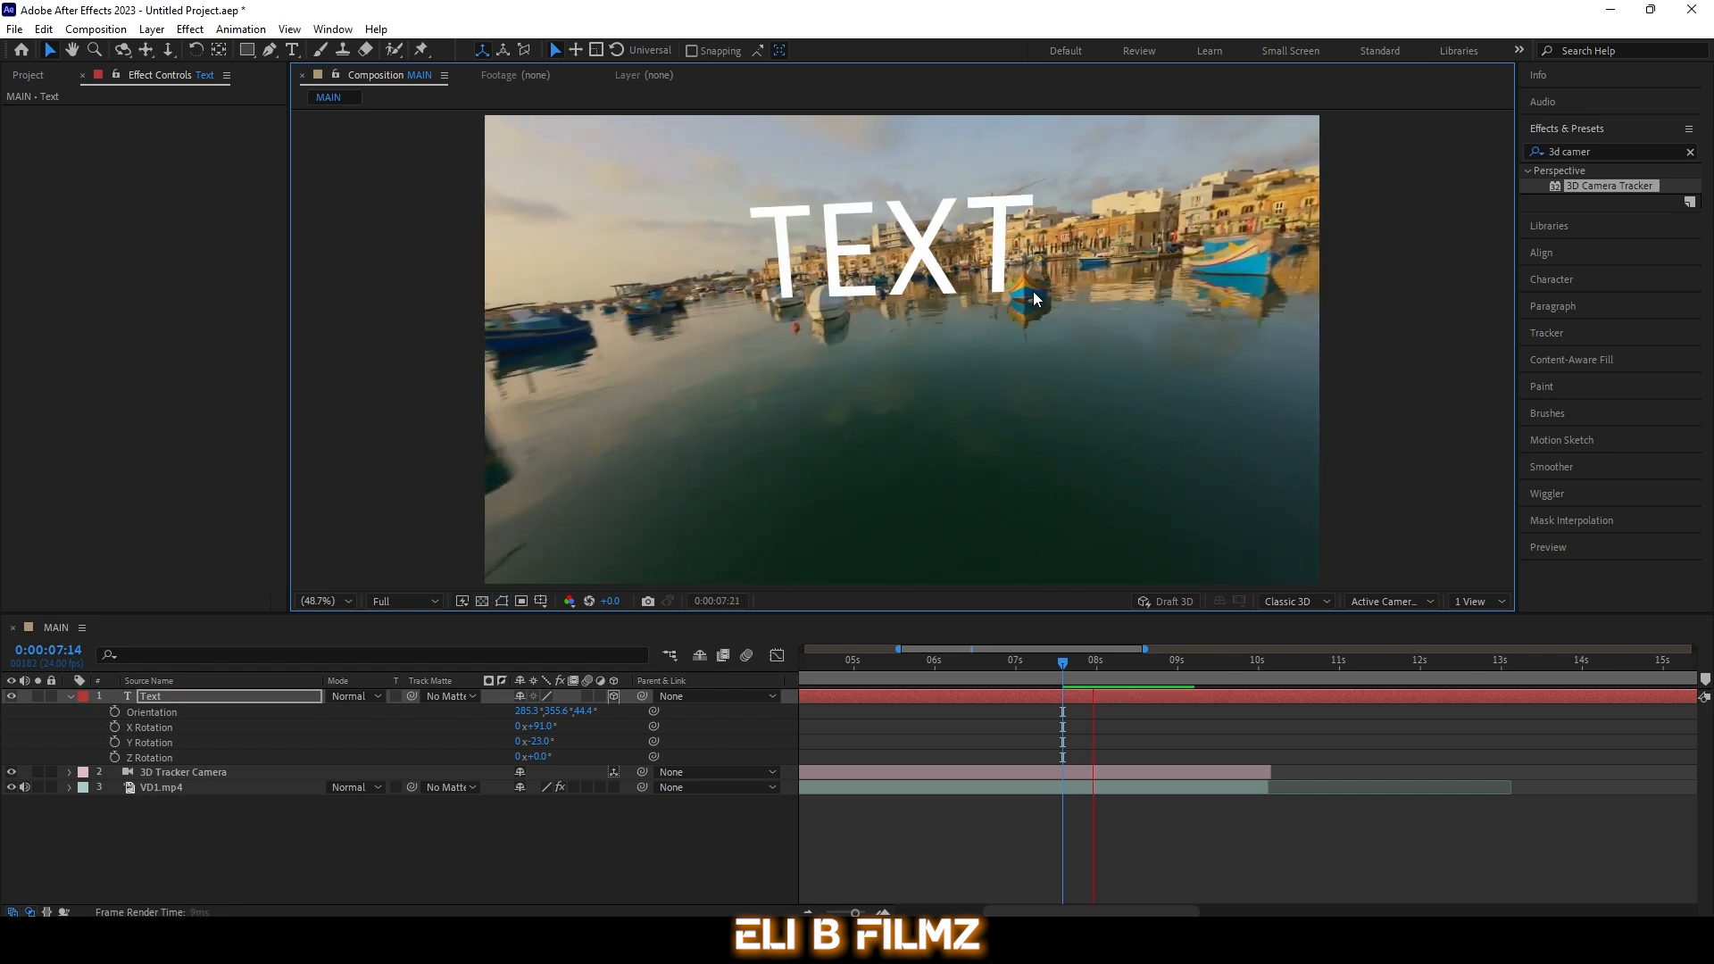
pyautogui.press('space')
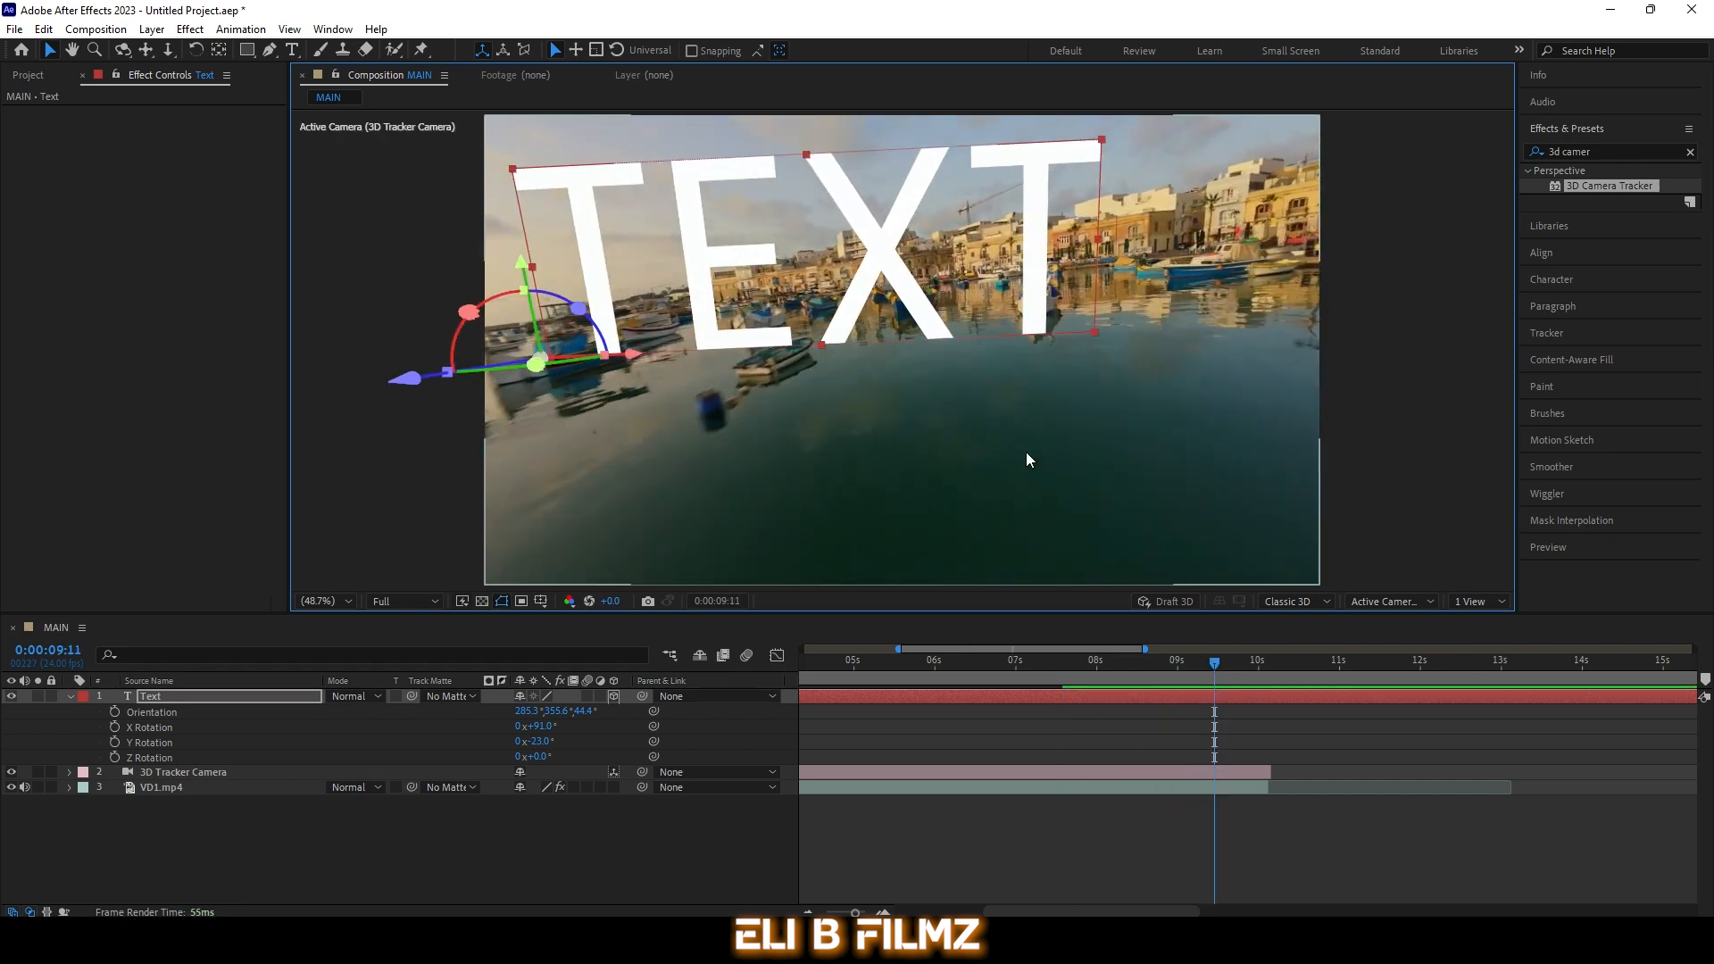
# Step: At 0:00:06:22, bring the text forward and lower it, turn its orientation to 285.1°, 355.8°, 31.9°, and preview it
pyautogui.moveTo(1068, 664); pyautogui.dragTo(1008, 665)
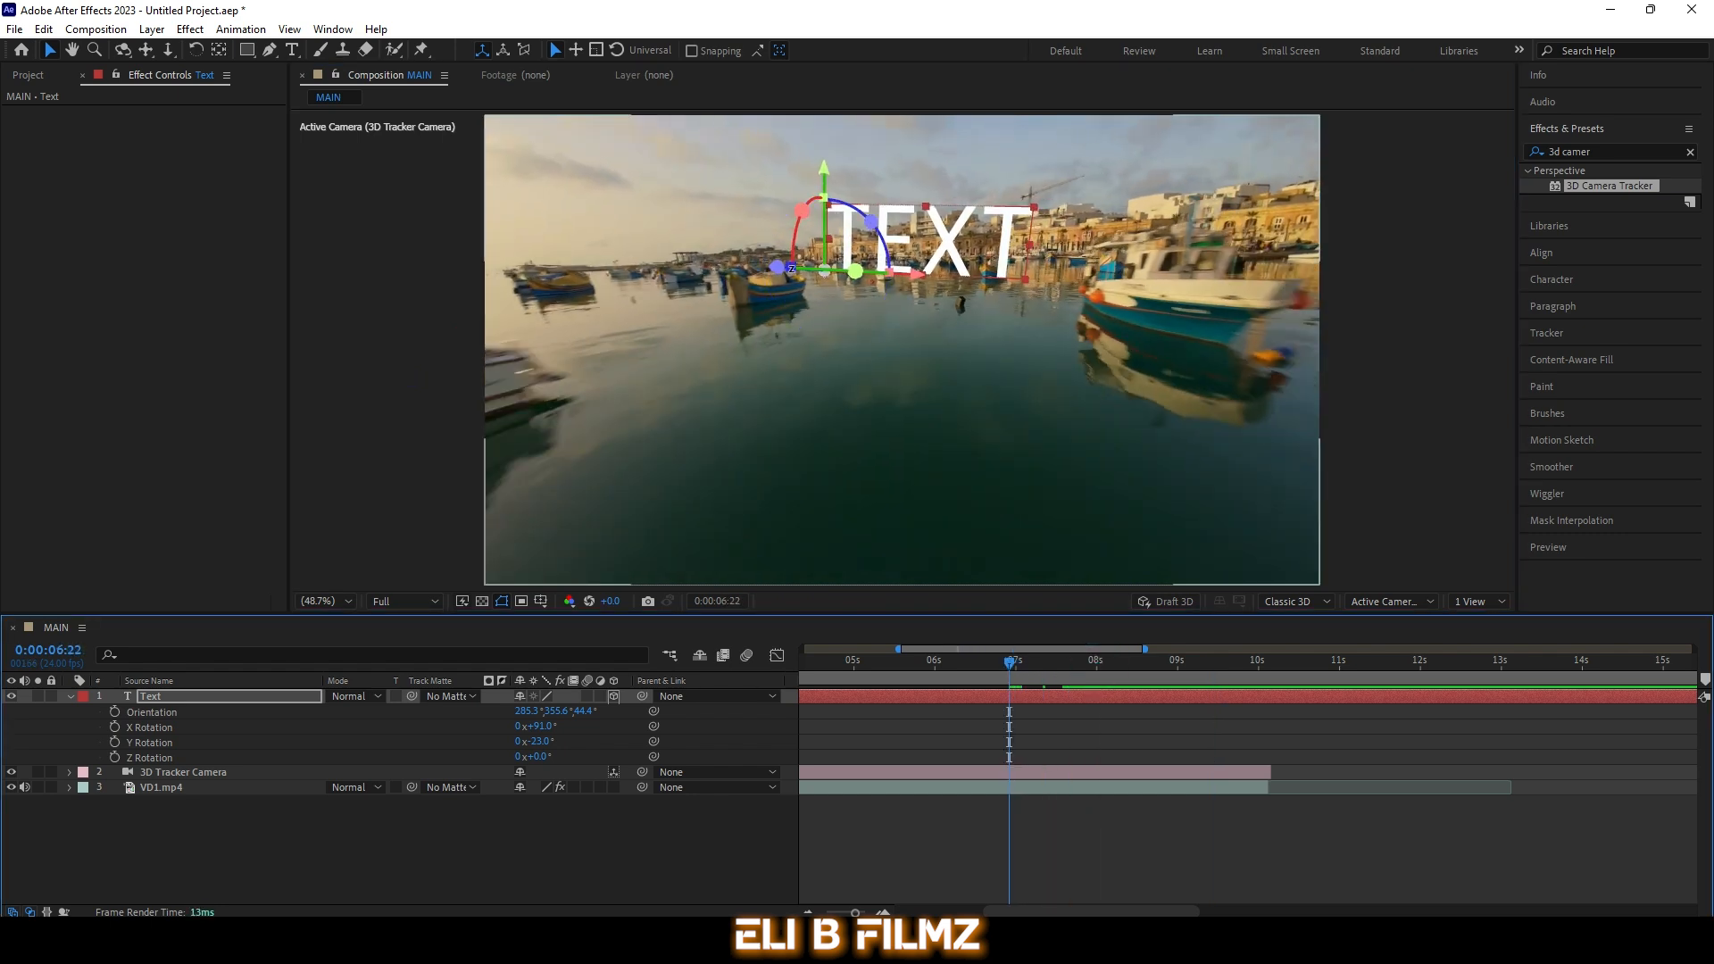
pyautogui.moveTo(777, 272); pyautogui.dragTo(725, 287)
pyautogui.moveTo(765, 188); pyautogui.dragTo(763, 214)
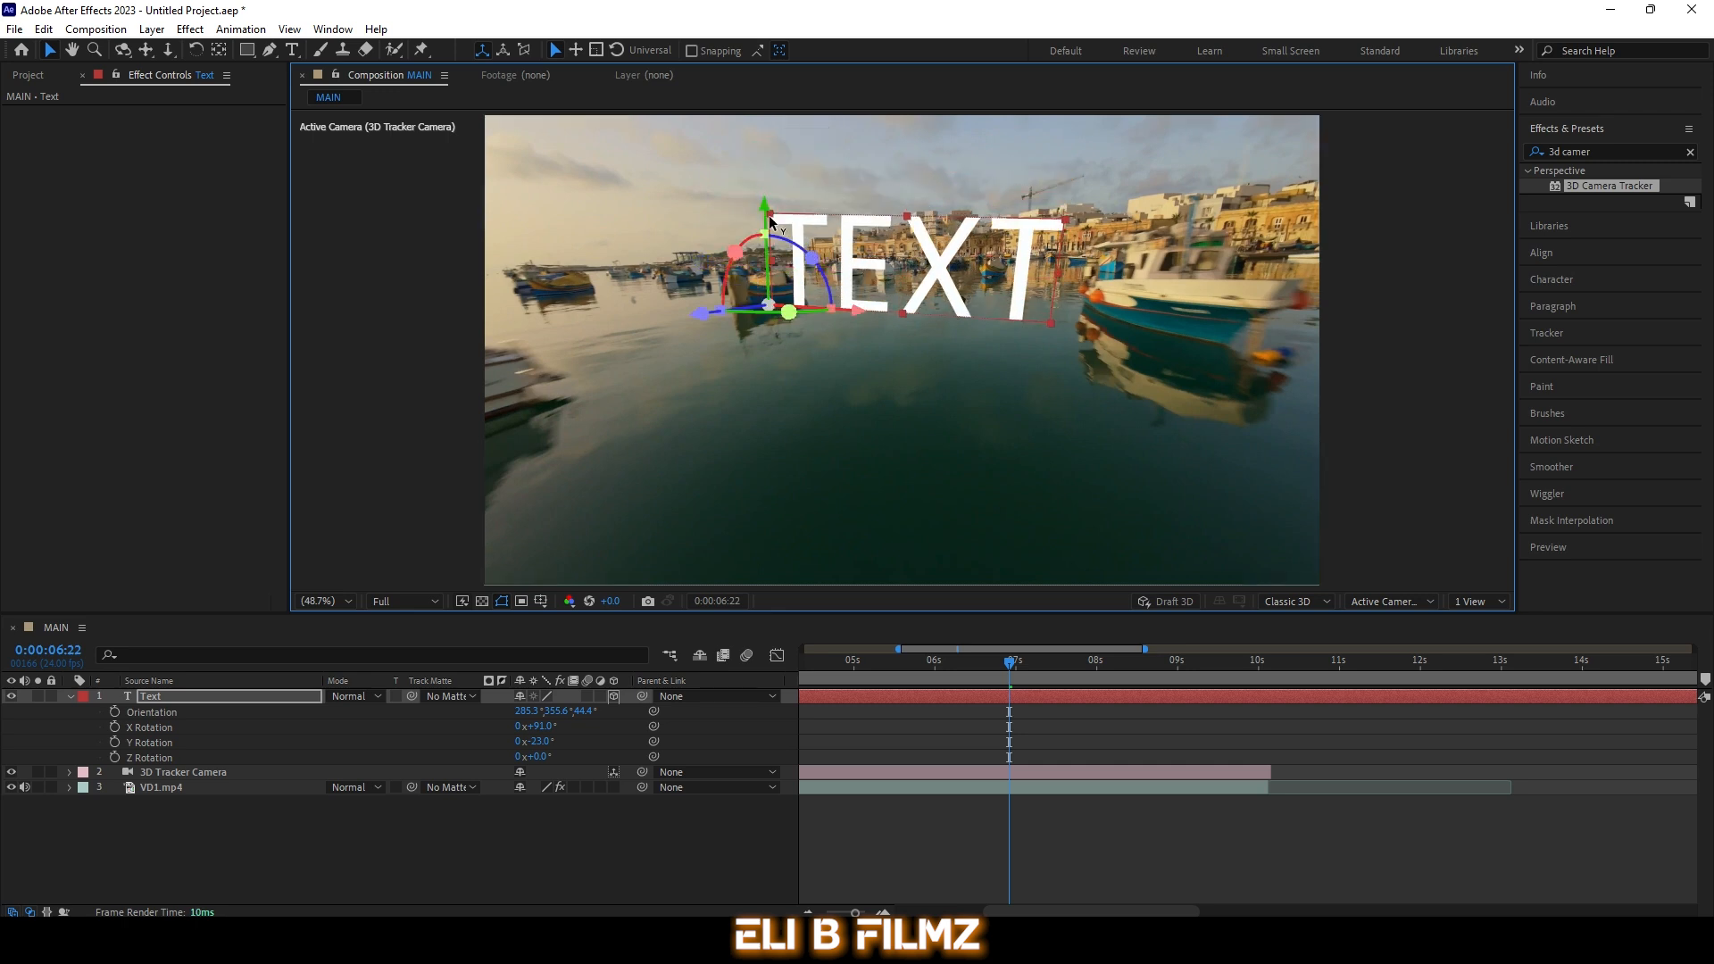
pyautogui.moveTo(763, 315); pyautogui.dragTo(773, 317)
pyautogui.press('space')
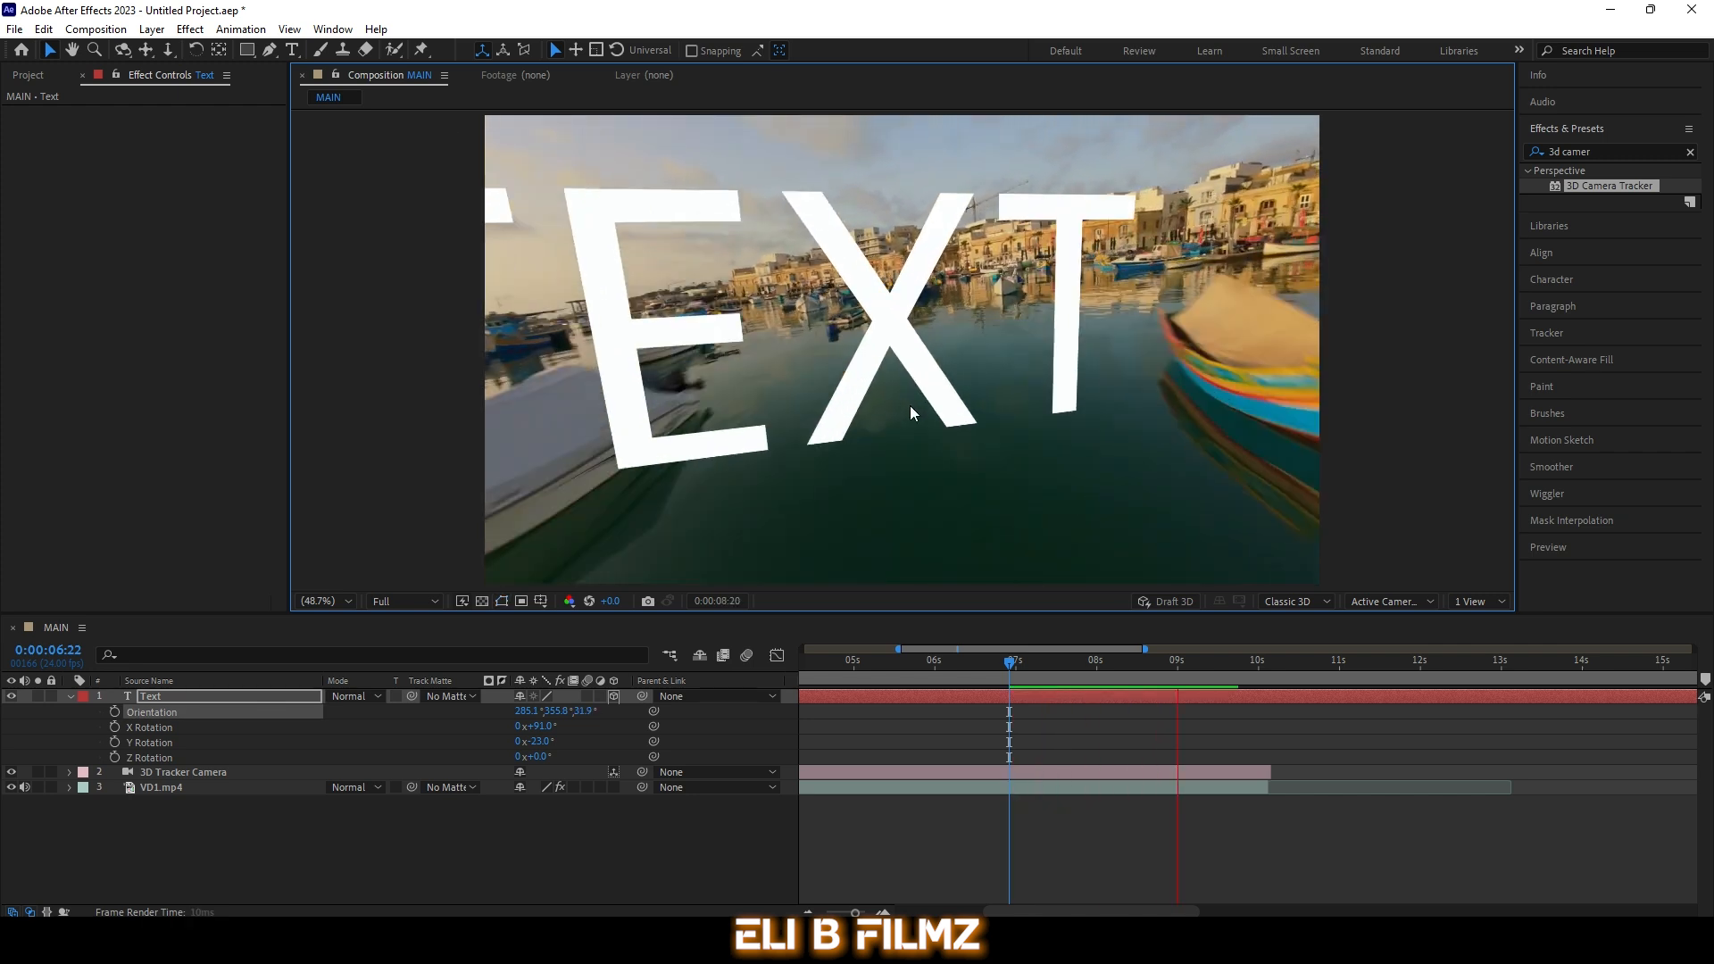
pyautogui.press('space')
# Step: At 0:00:08:02, enlarge the text layer to a scale of 497%
pyautogui.moveTo(1011, 665); pyautogui.dragTo(1458, 652)
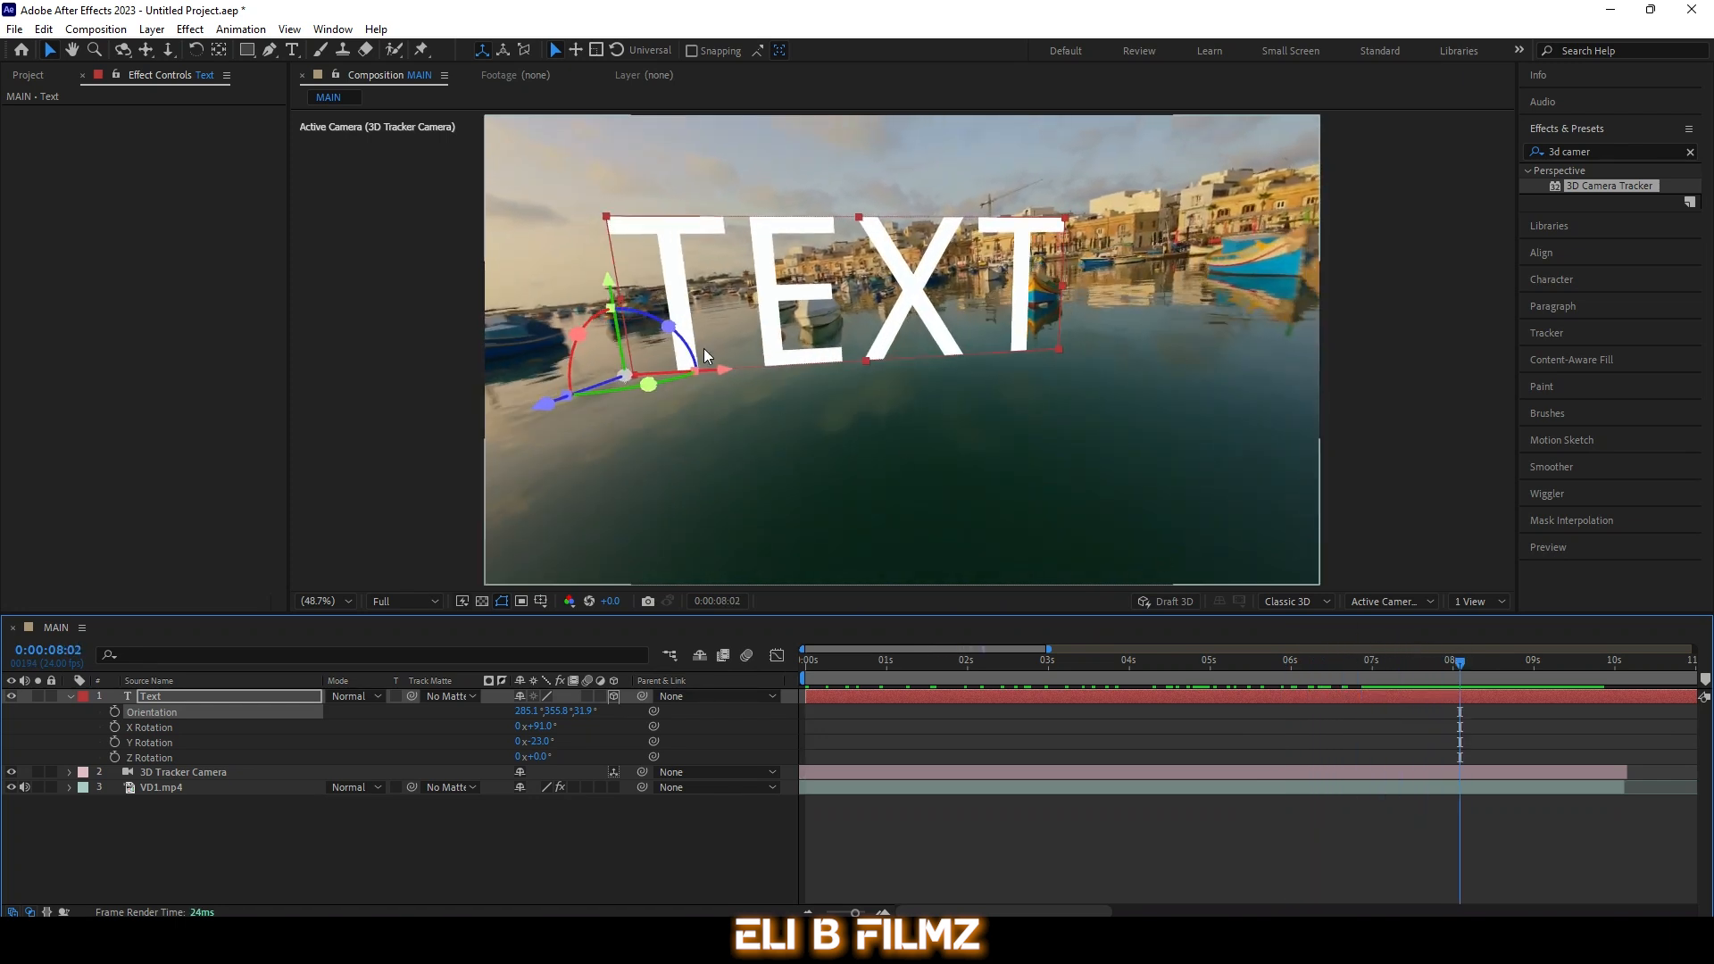
pyautogui.press('s')
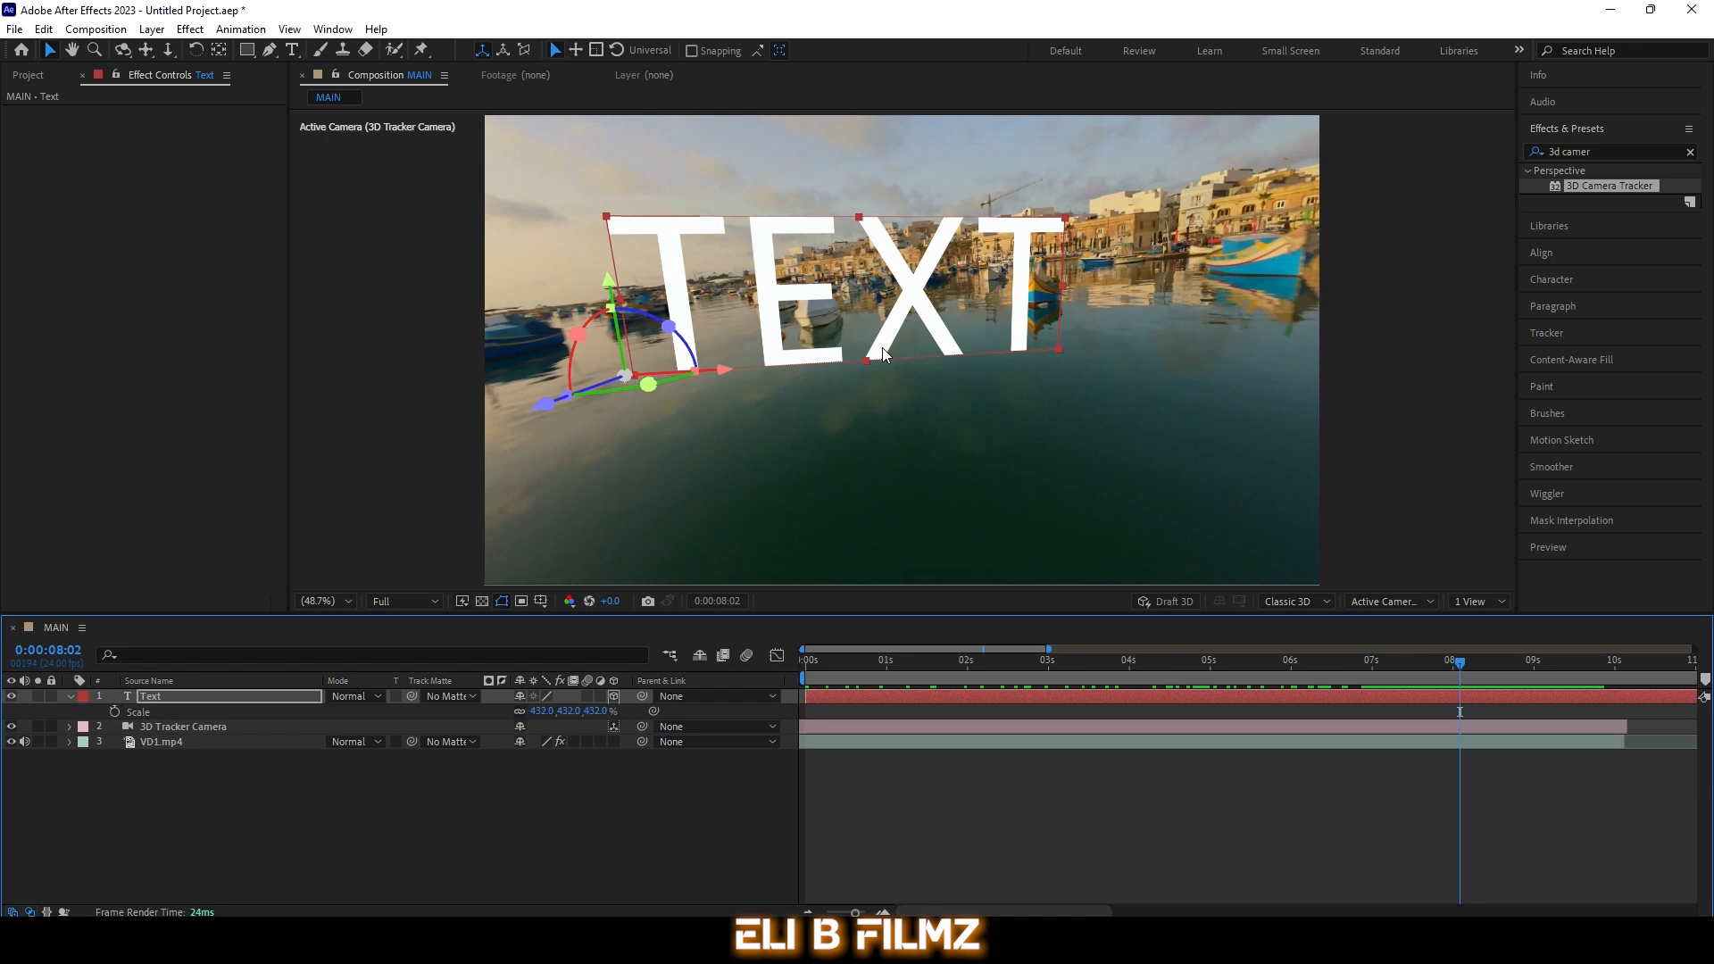
pyautogui.moveTo(546, 714); pyautogui.dragTo(592, 711)
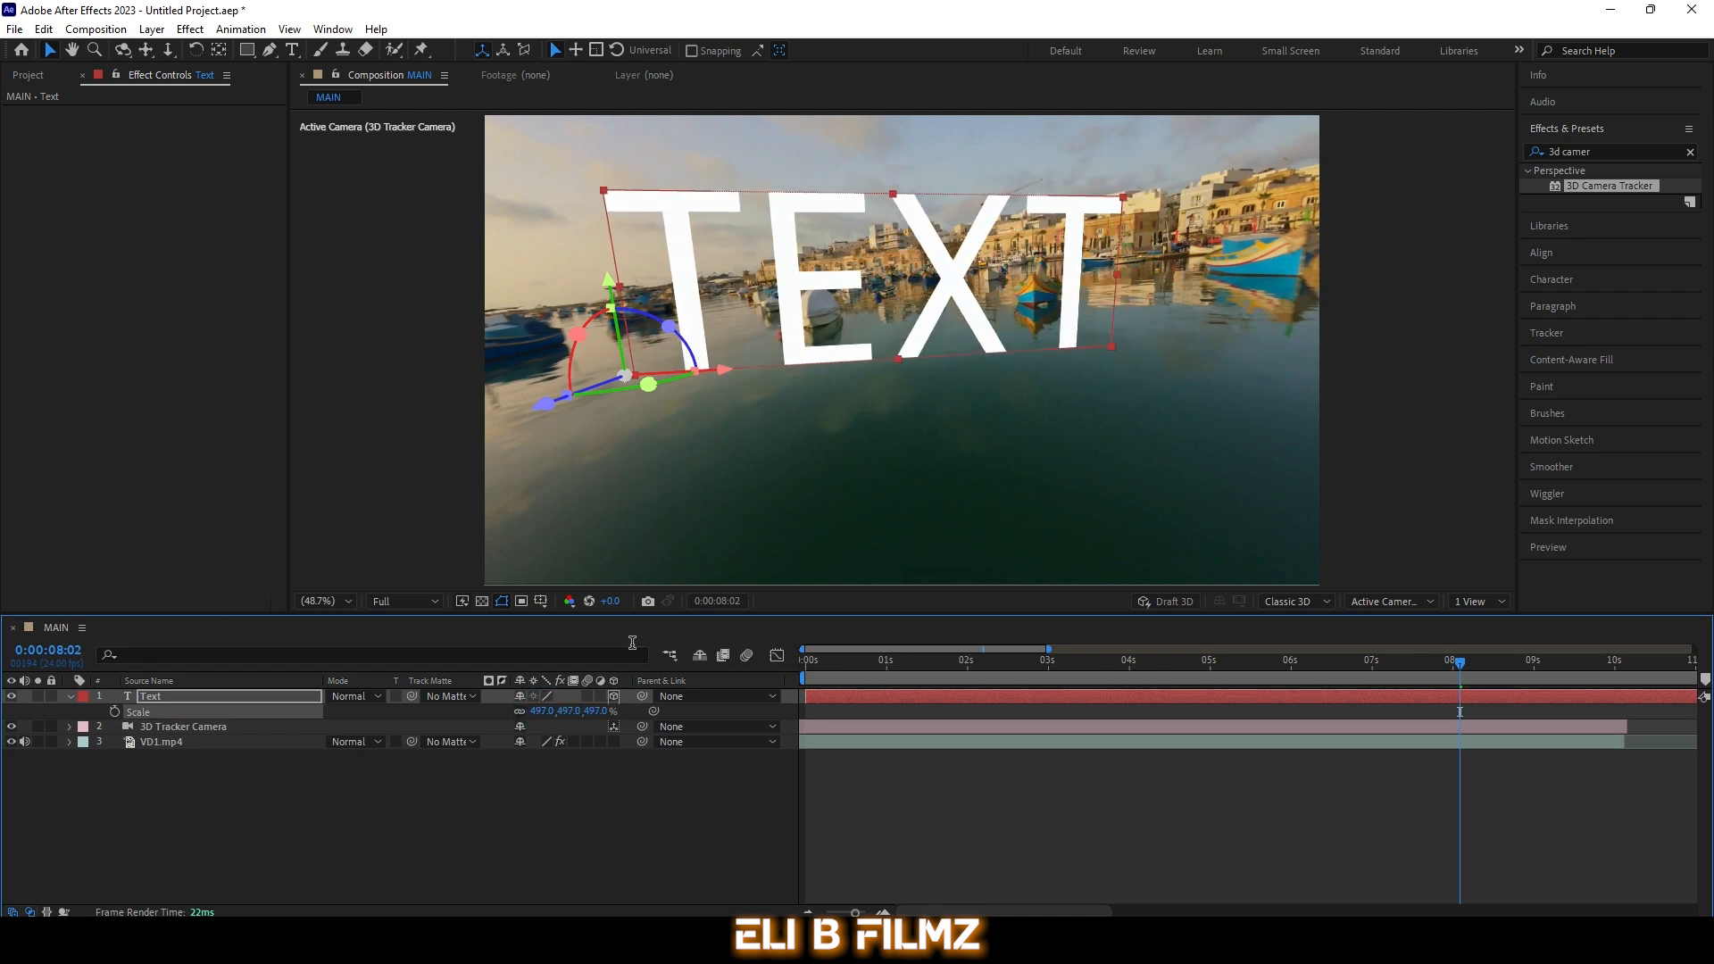
# Step: Rotate the enlarged text about its vertical axis and reposition it over the water, checking the result around 0:00:05:17
pyautogui.moveTo(648, 386); pyautogui.dragTo(631, 397)
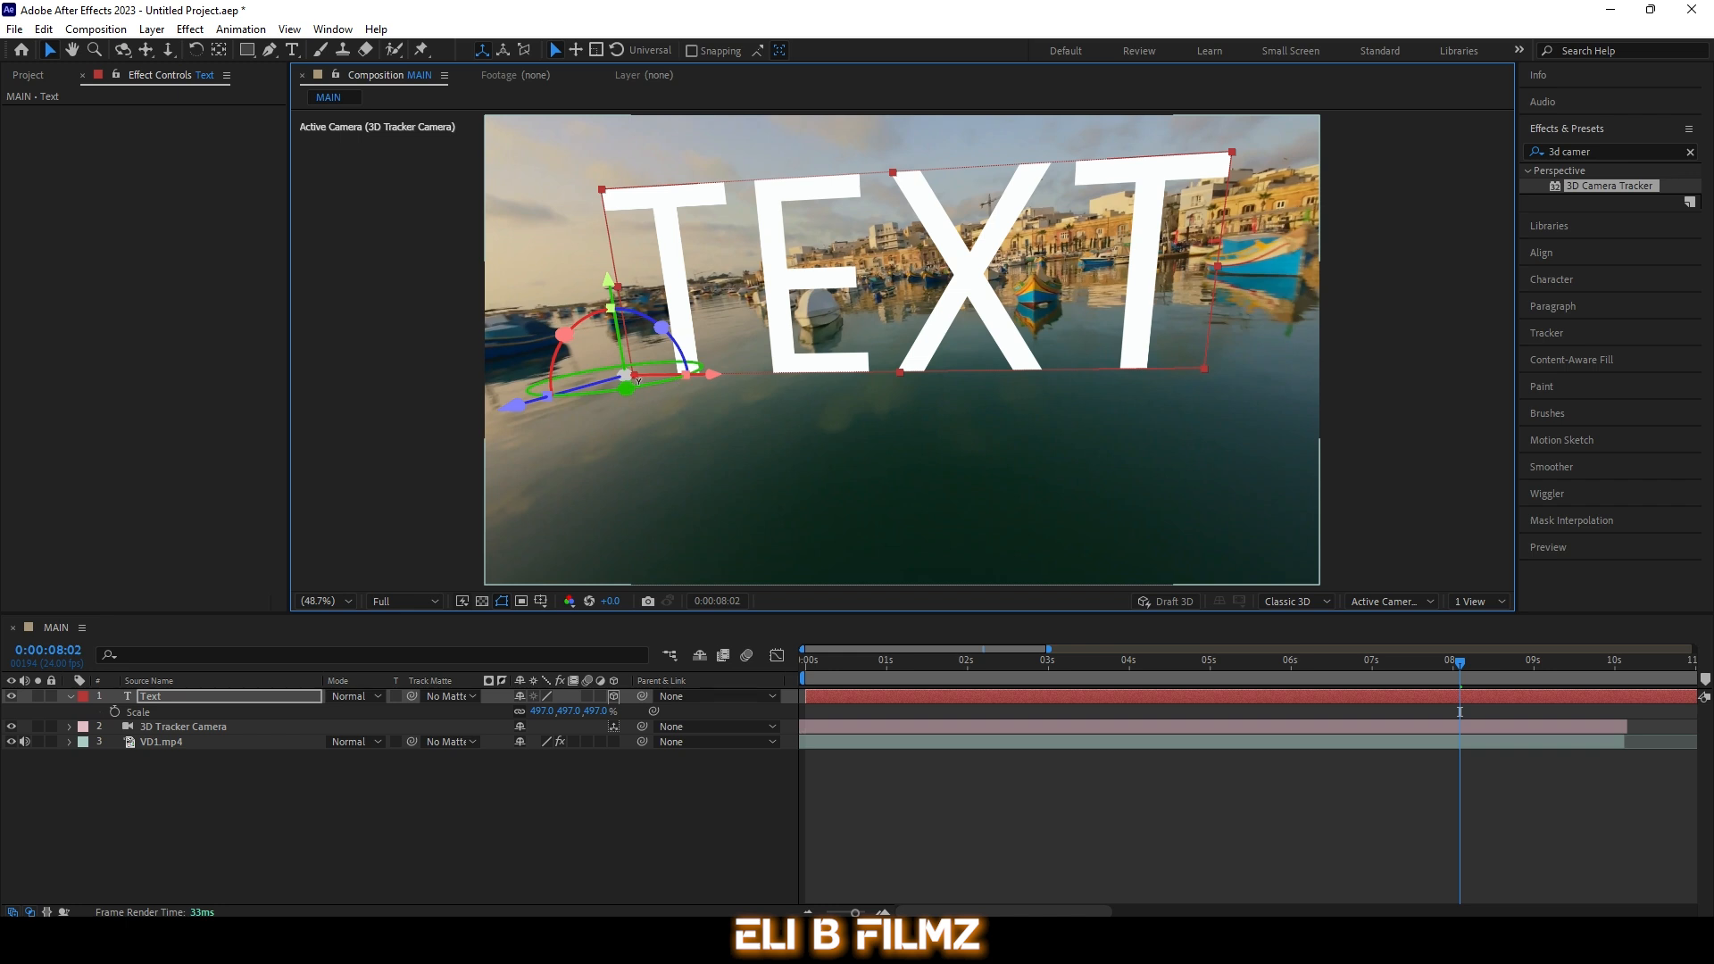
pyautogui.moveTo(629, 376); pyautogui.dragTo(676, 427)
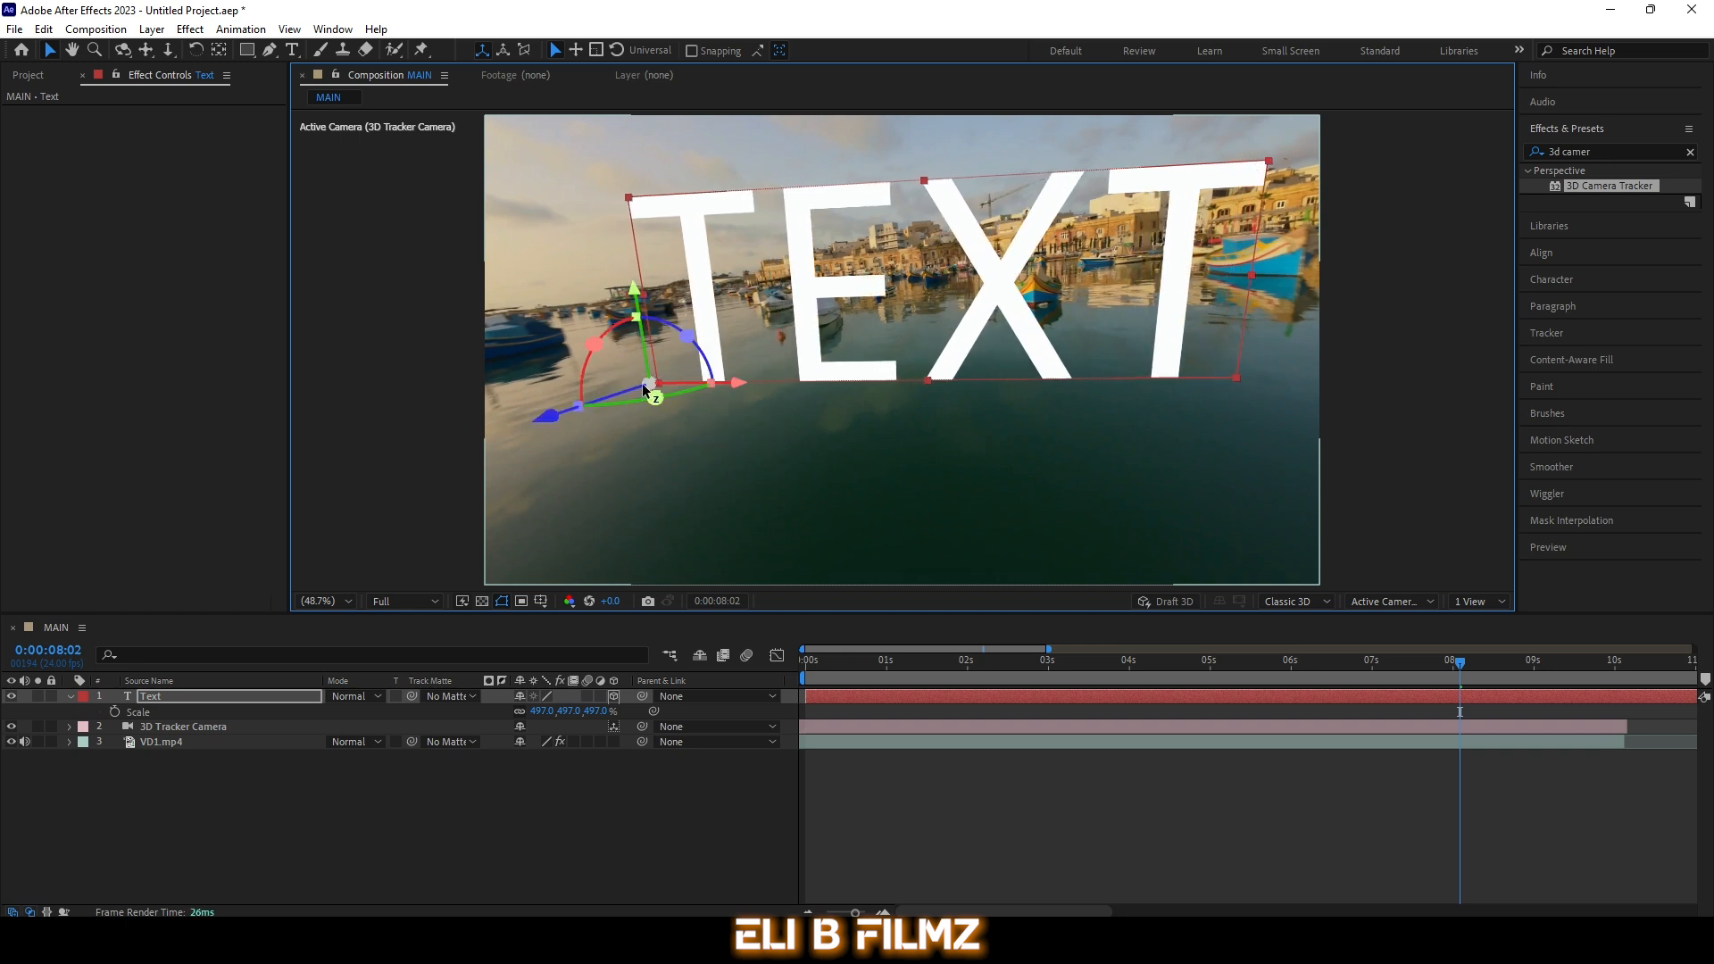
pyautogui.moveTo(647, 386); pyautogui.dragTo(730, 376)
pyautogui.press('space')
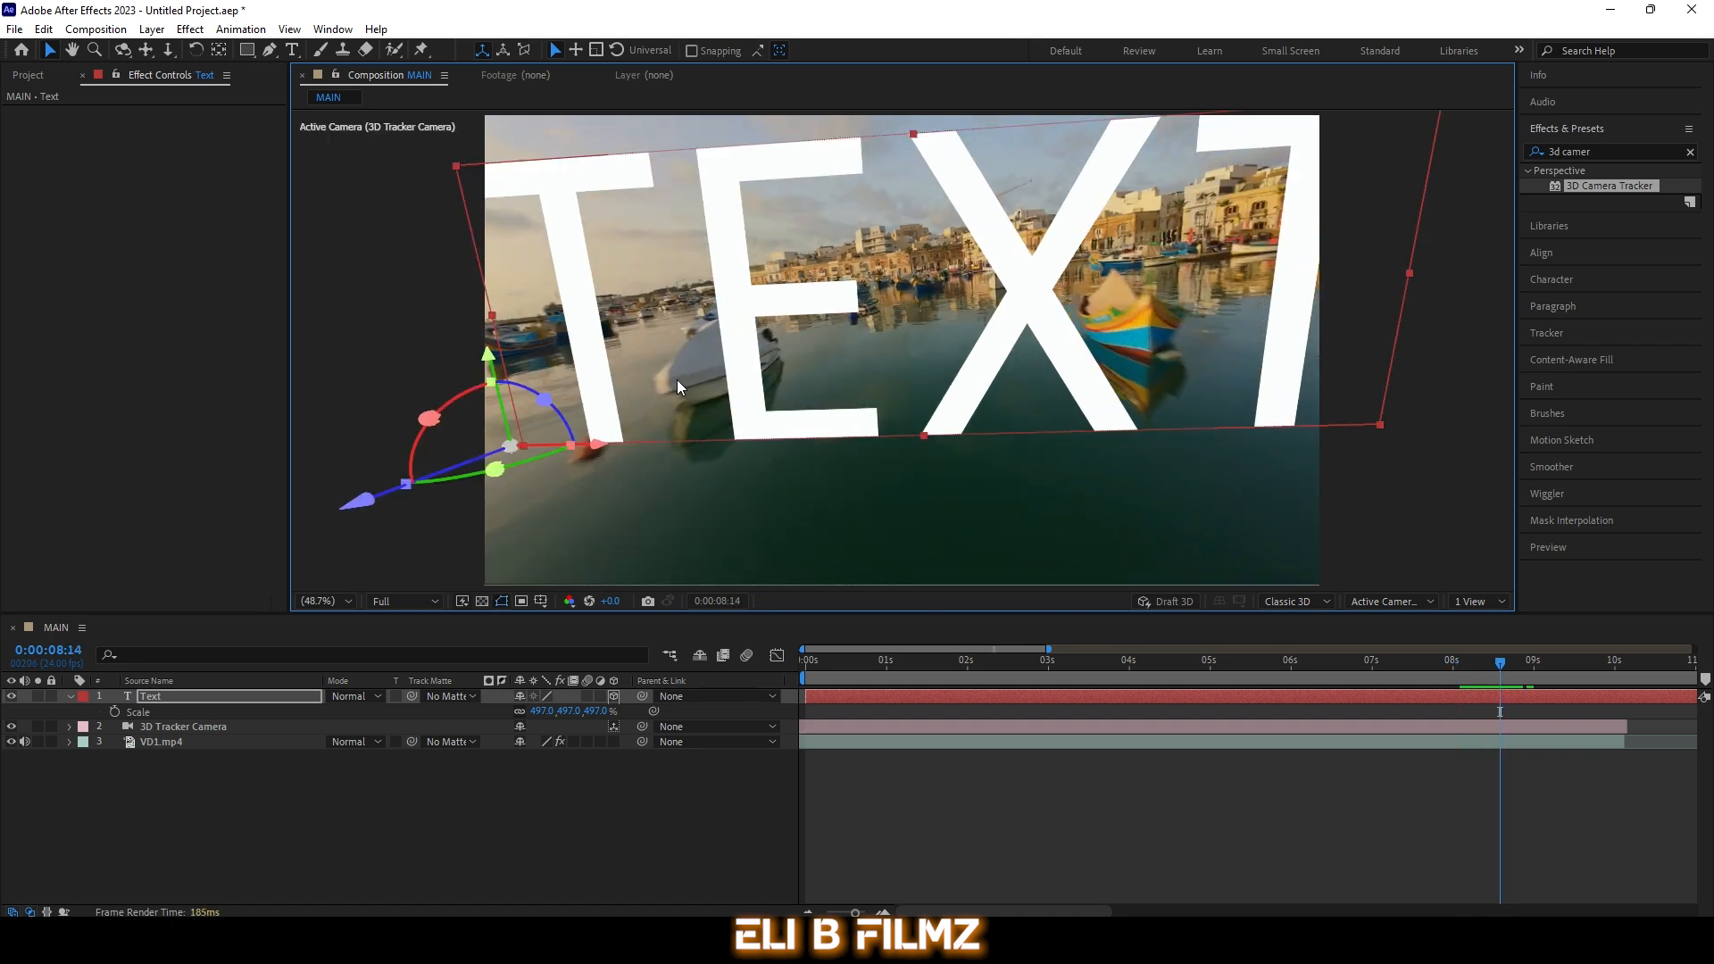
pyautogui.click(1243, 665)
pyautogui.moveTo(1260, 638); pyautogui.dragTo(1267, 636)
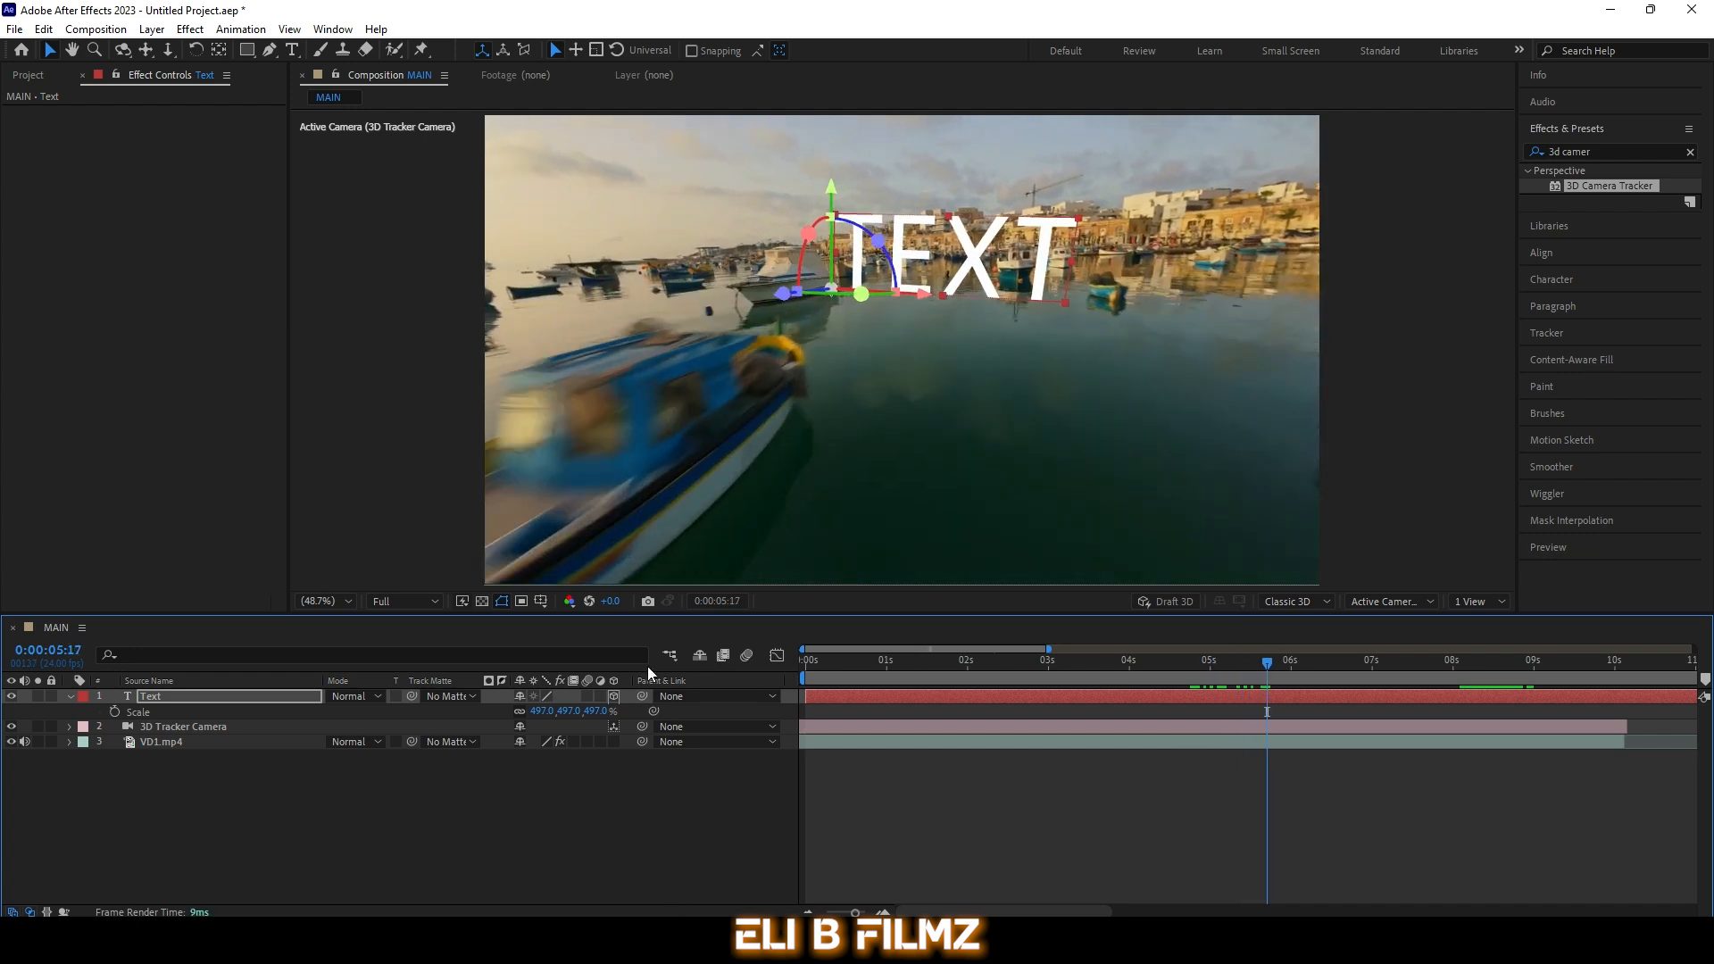
# Step: Replace the wording of the 3D text layer with "sea" and select all of its characters
pyautogui.click(292, 49)
pyautogui.doubleClick(975, 257)
pyautogui.write('sea')
pyautogui.hotkey('ctrl', 'a')
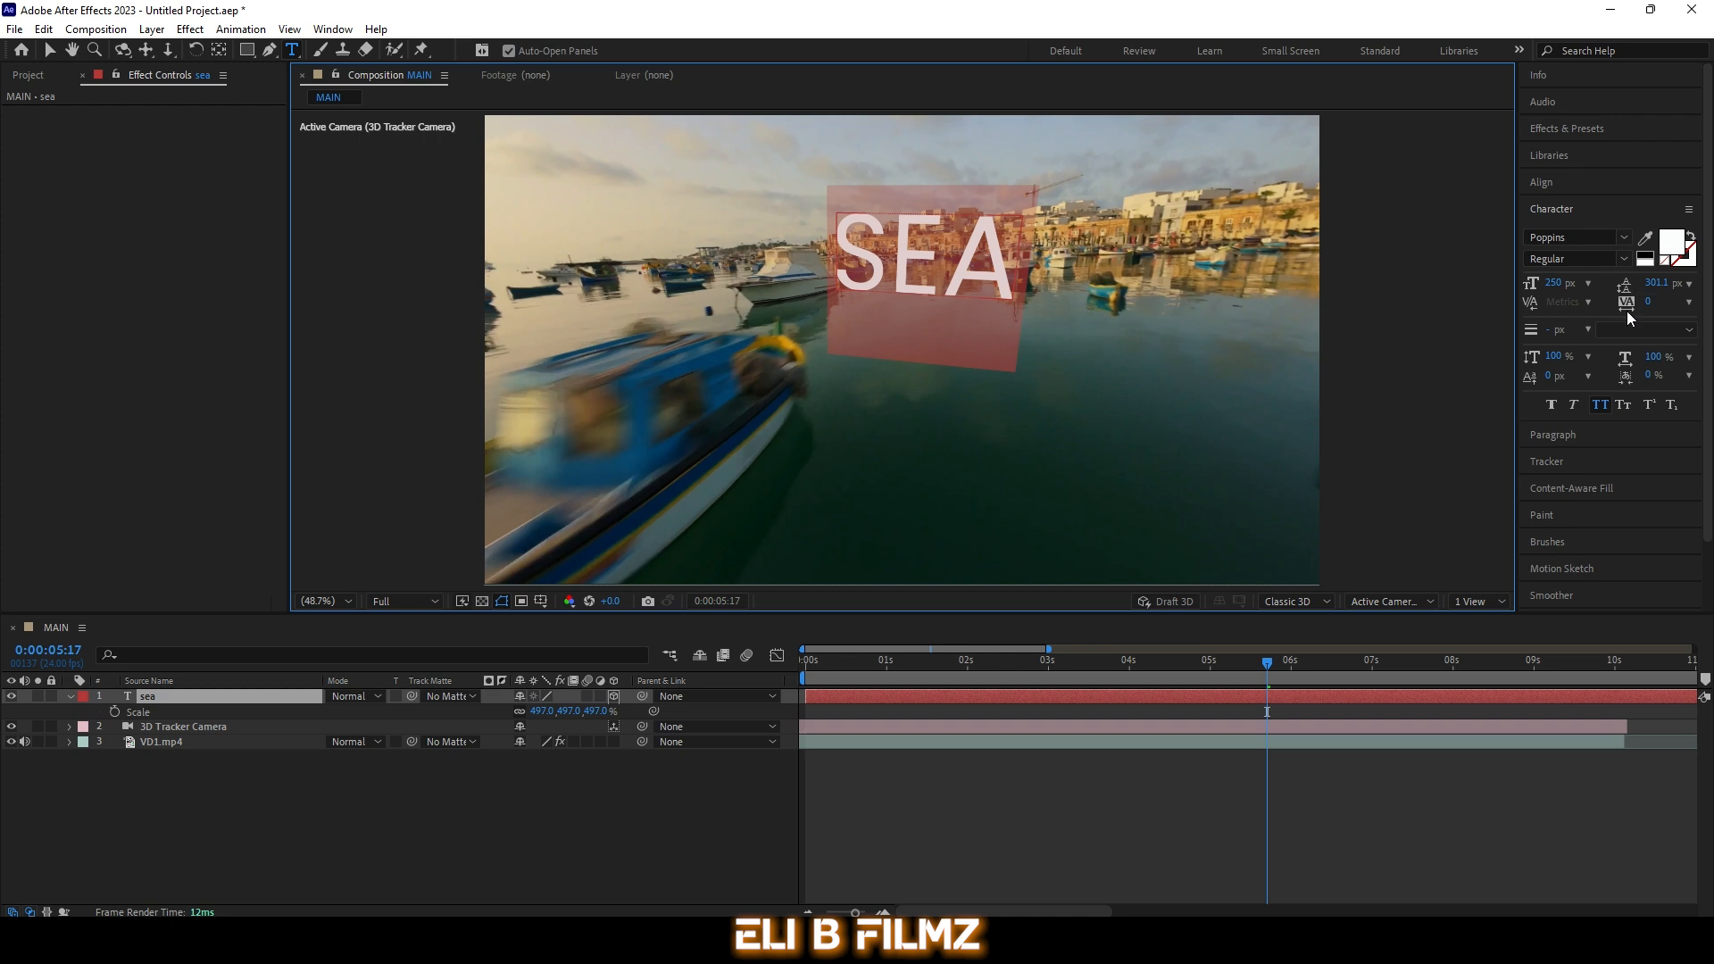
# Step: Set the font of the SEA text to Akira Expanded, restoring the characters after an accidental deletion
pyautogui.click(1622, 238)
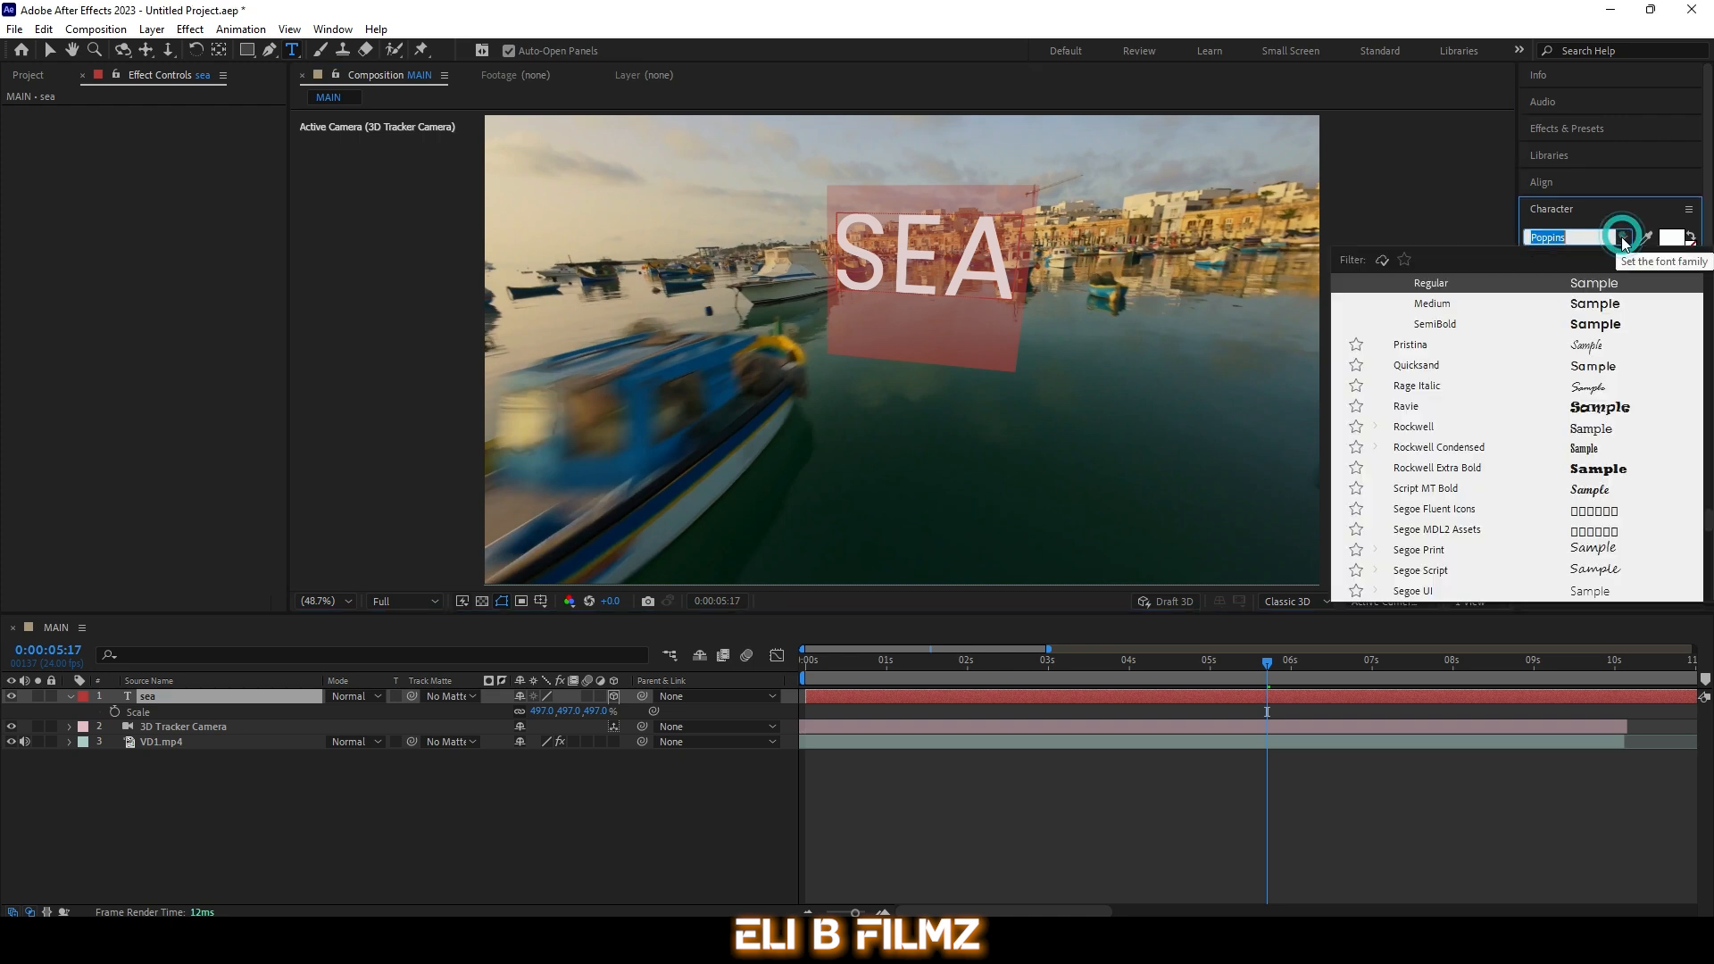
pyautogui.scroll(15, 1634, 446)
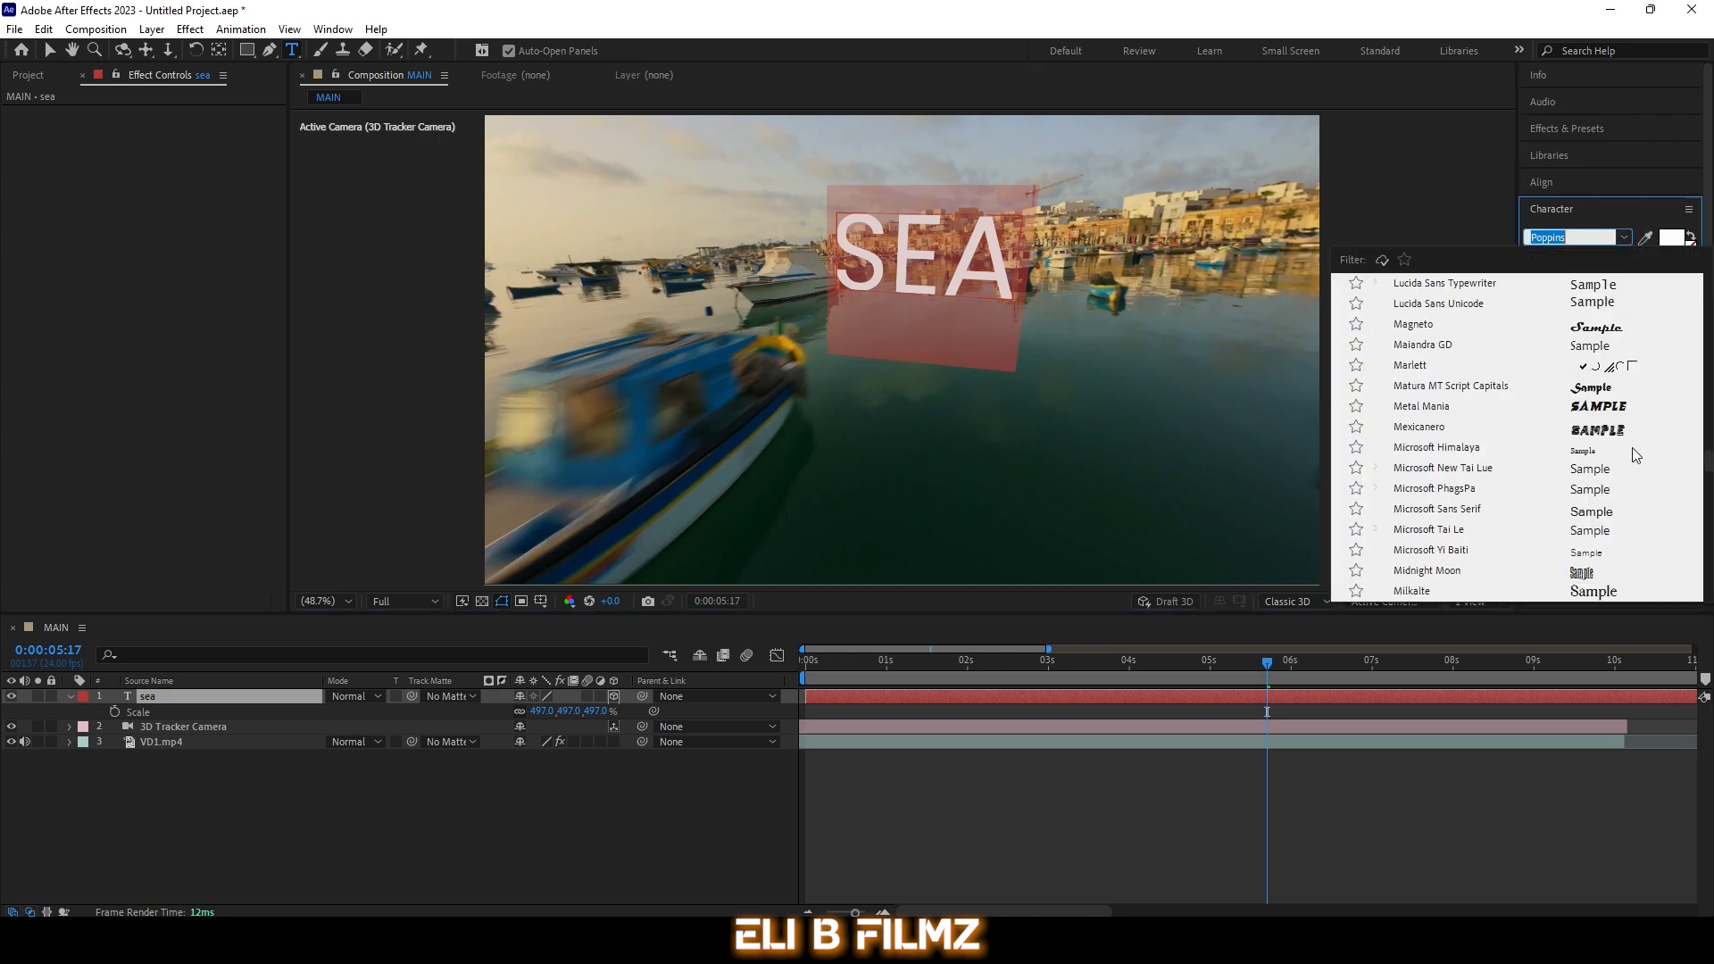
pyautogui.scroll(15, 1631, 446)
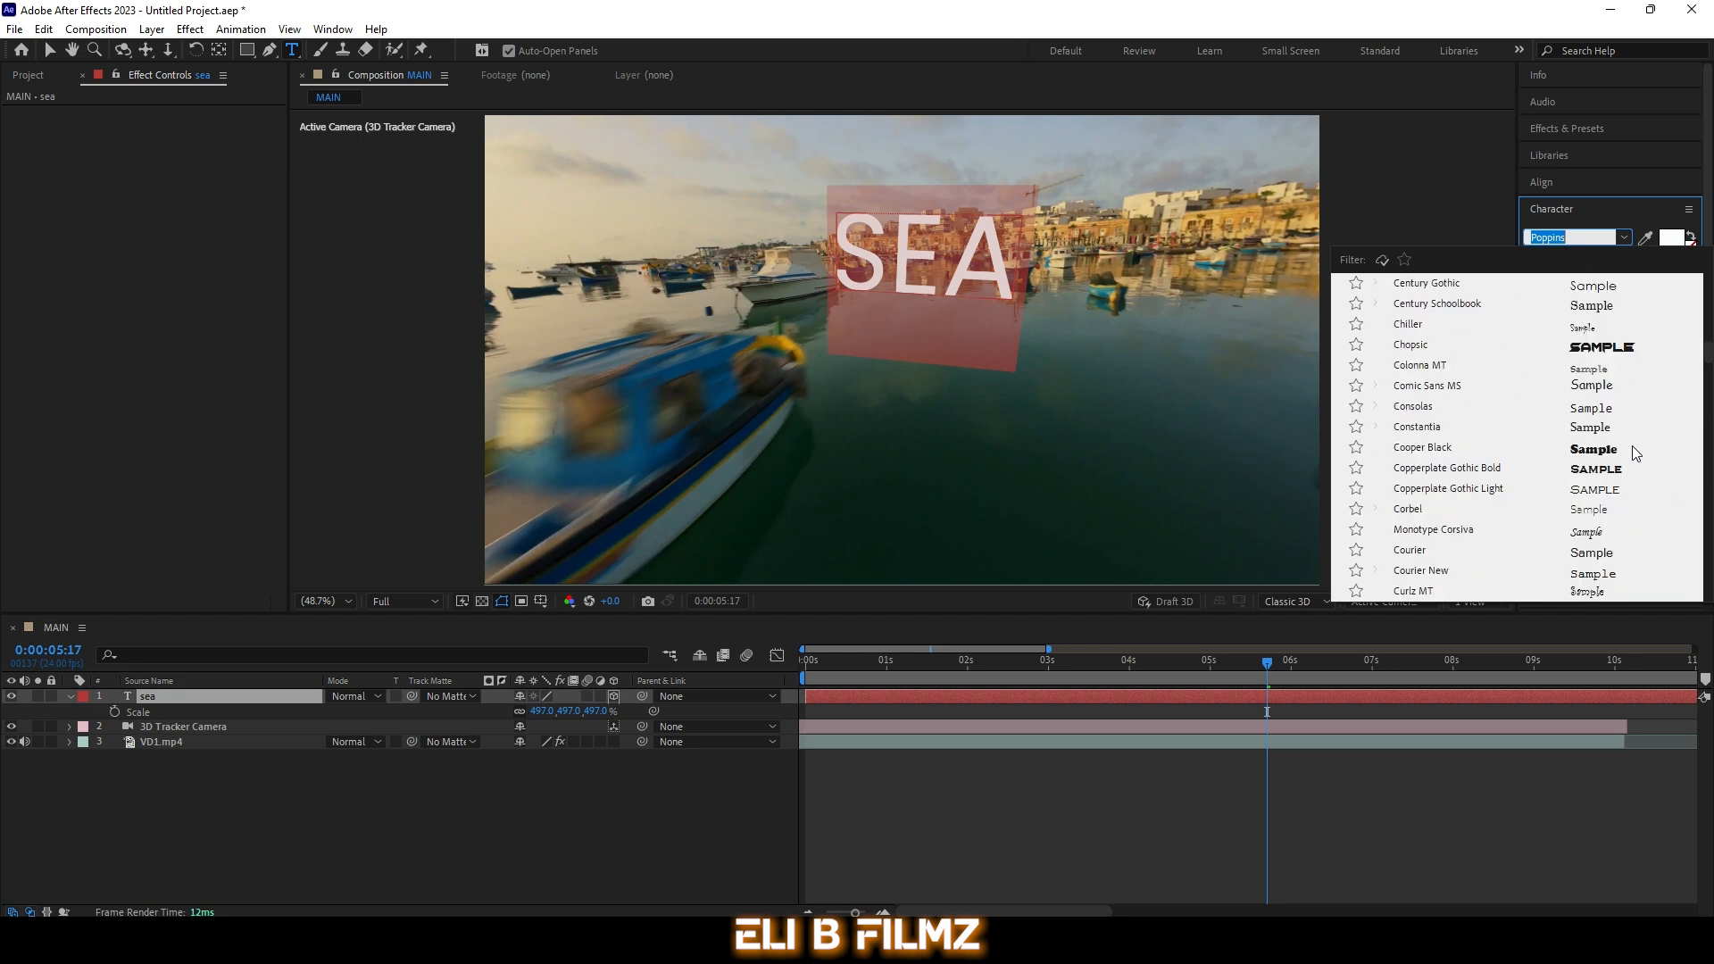
pyautogui.scroll(10, 1632, 446)
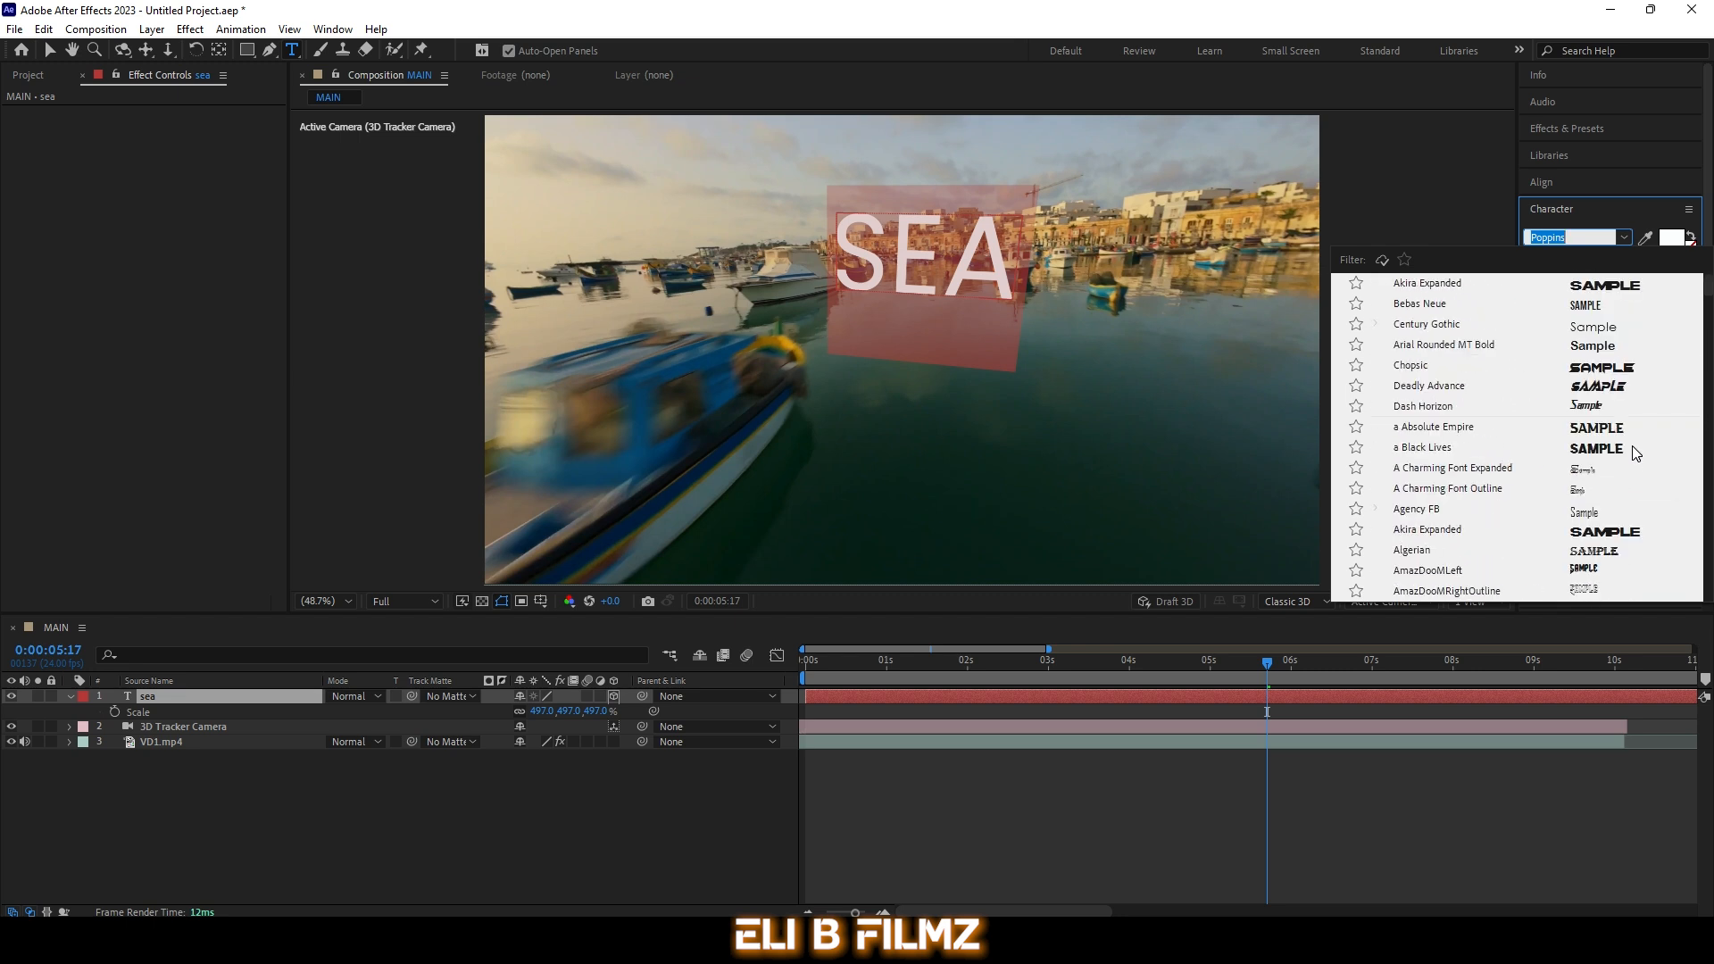
pyautogui.click(1613, 278)
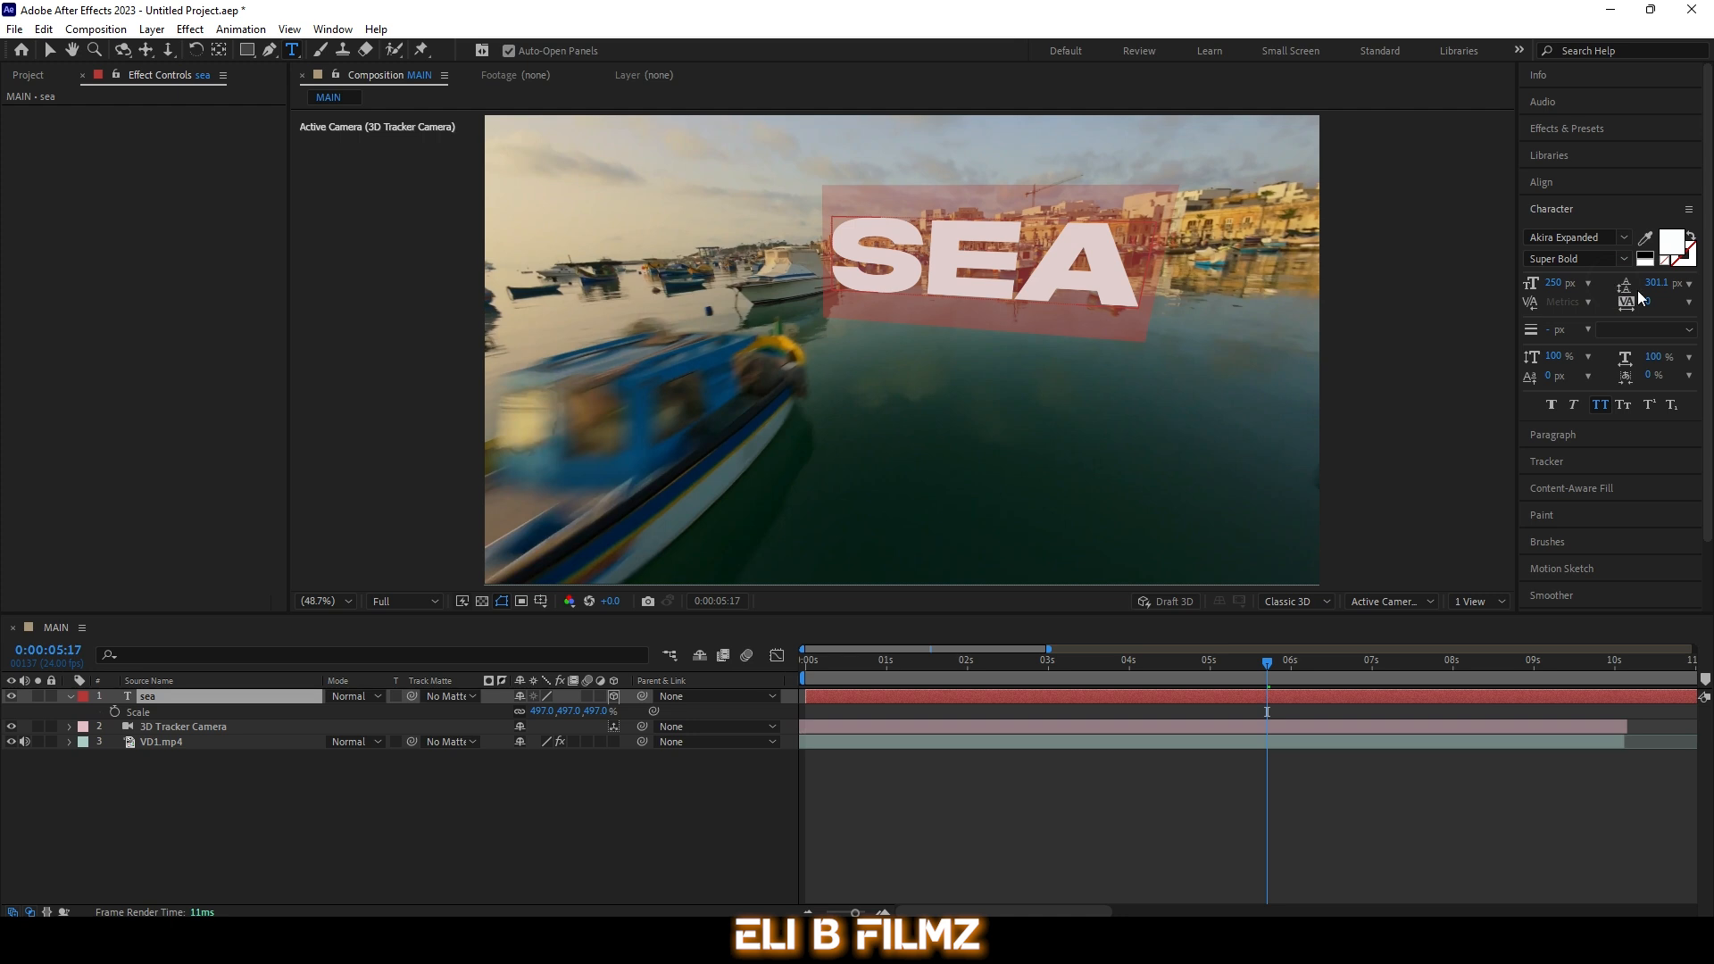
pyautogui.press('BackSpace')
pyautogui.hotkey('ctrl', 'z')
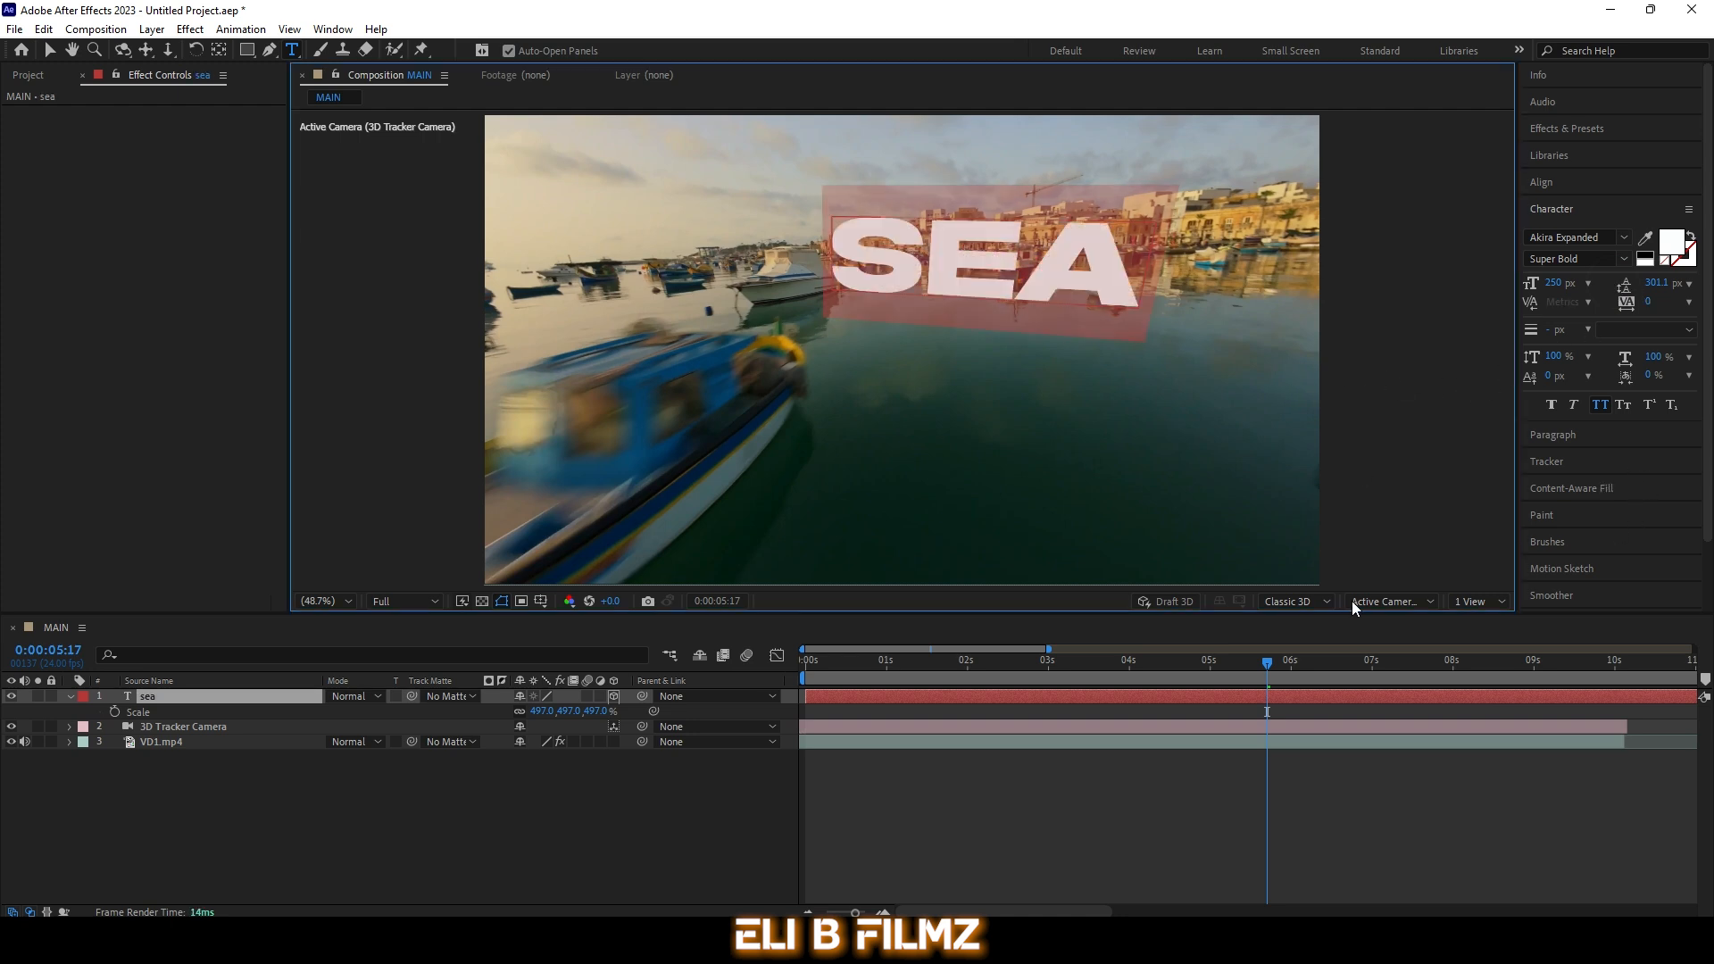
# Step: Preview the SEA text's motion from 0:00:06:23 and return to 0:00:07:04
pyautogui.moveTo(1266, 669); pyautogui.dragTo(1373, 680)
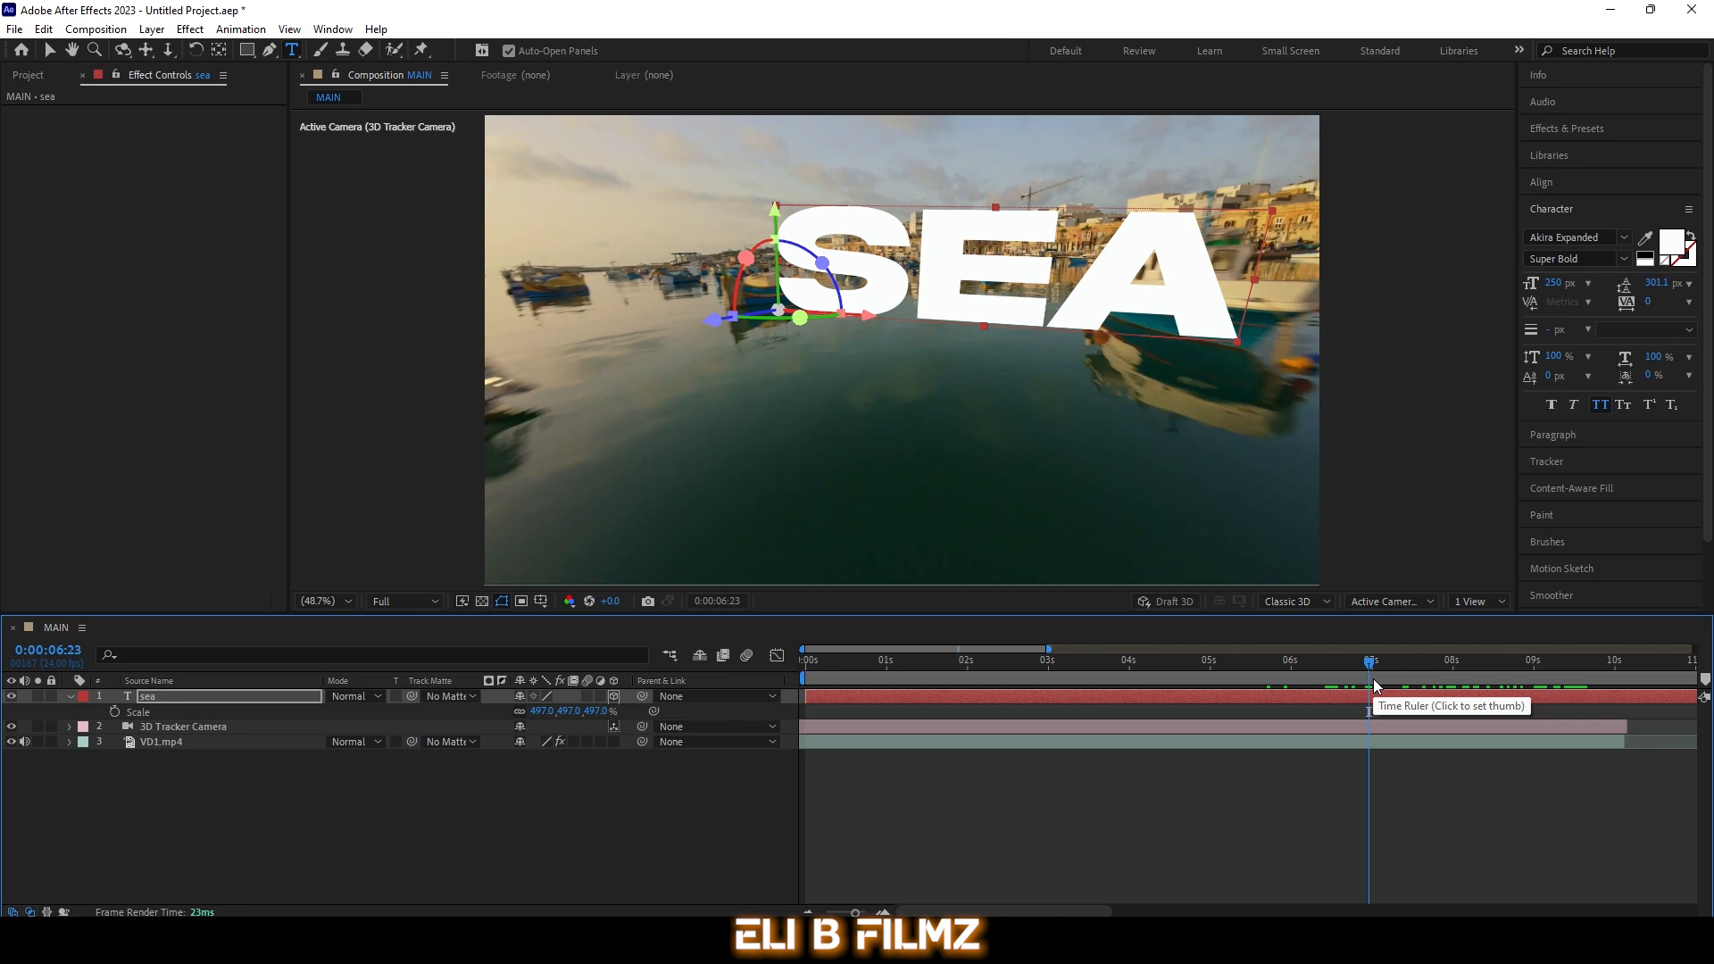
pyautogui.press('space')
pyautogui.moveTo(1534, 645); pyautogui.dragTo(1385, 683)
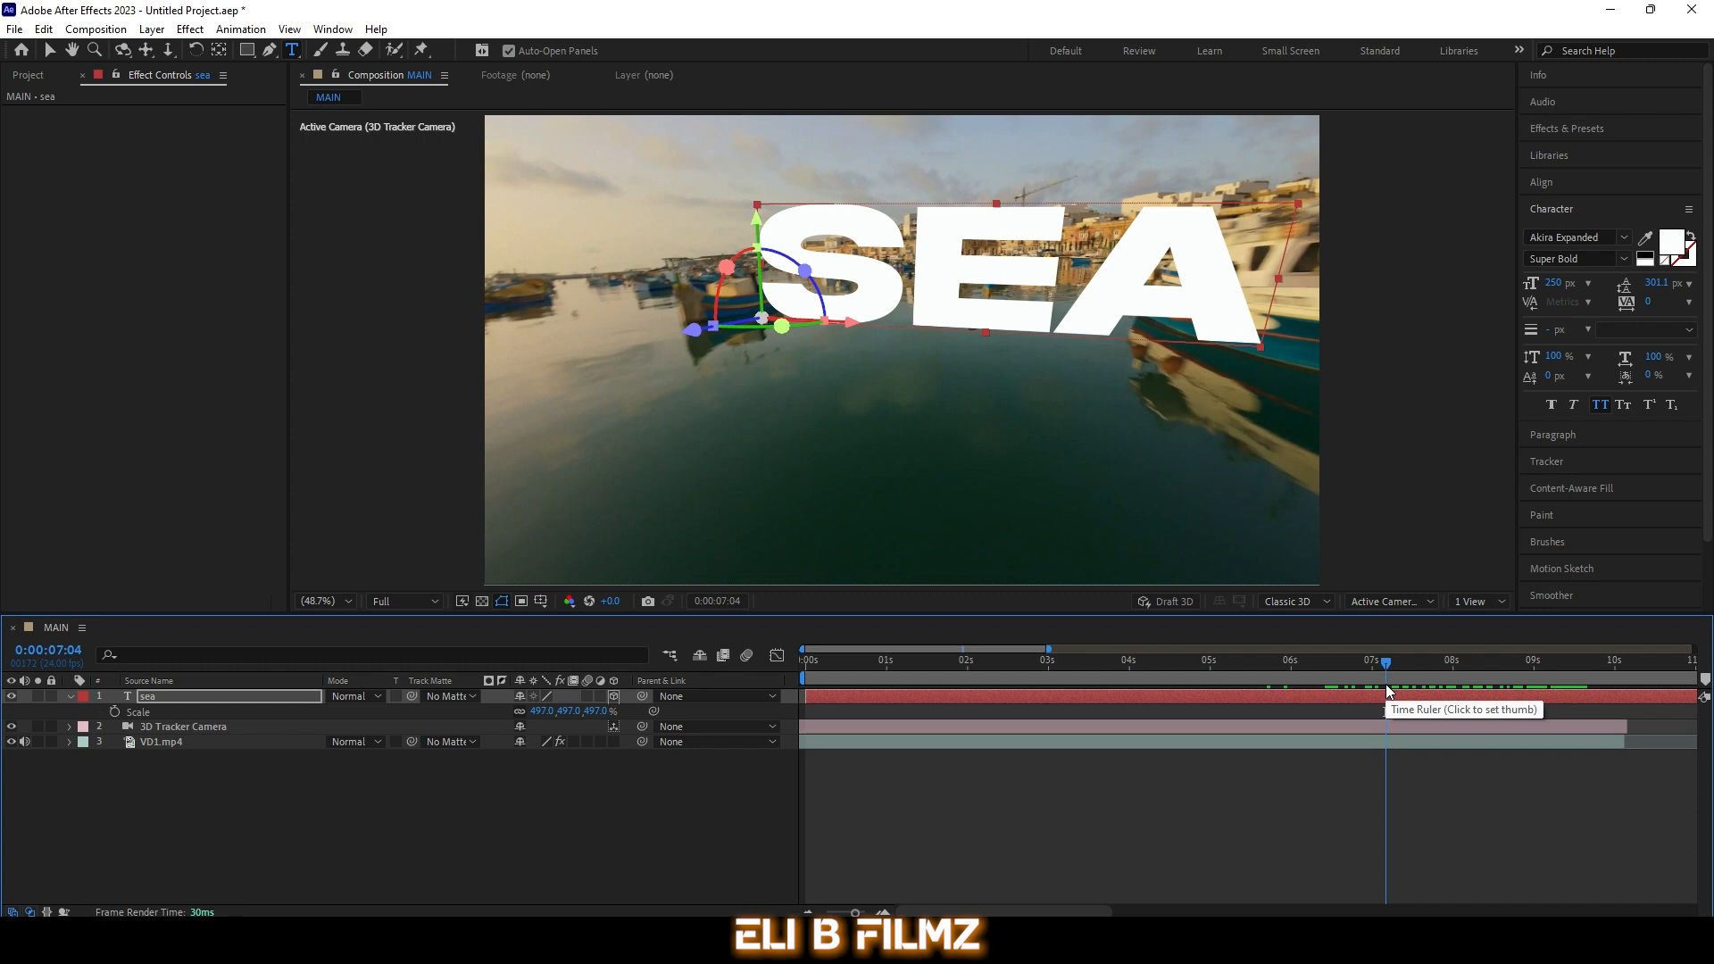
# Step: Collapse the sea layer's properties and add the VD2.mp4 clip as the top layer of the MAIN composition
pyautogui.click(69, 697)
pyautogui.click(155, 780)
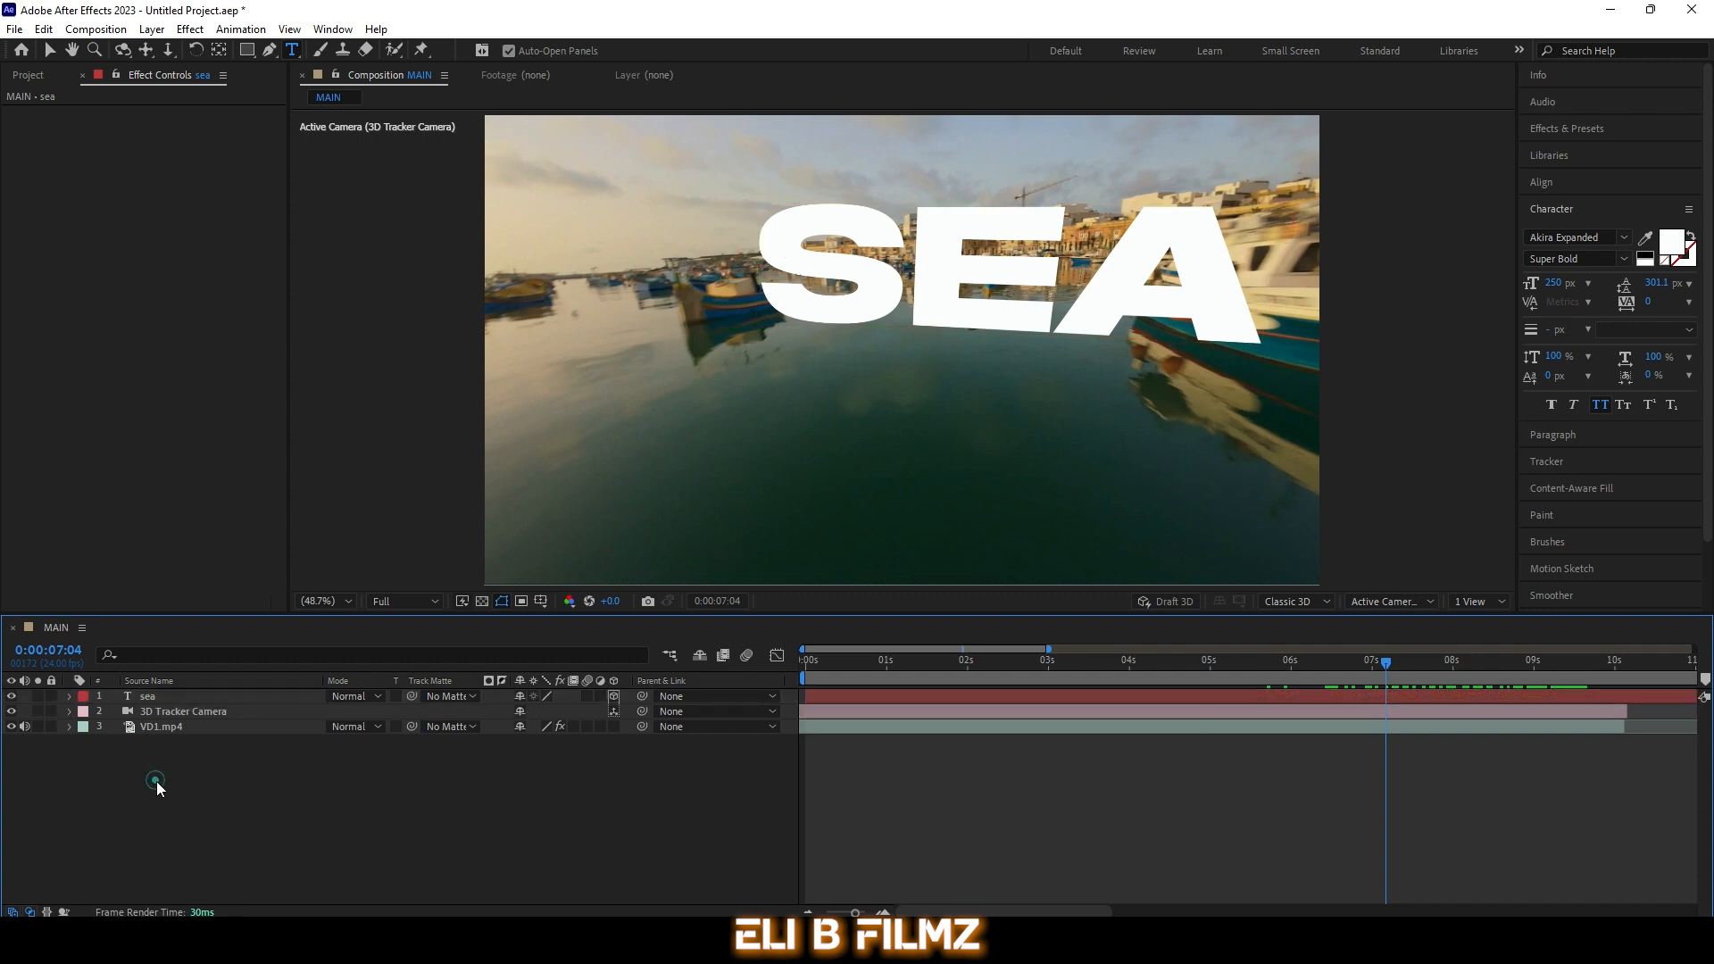
pyautogui.click(28, 75)
pyautogui.click(51, 254)
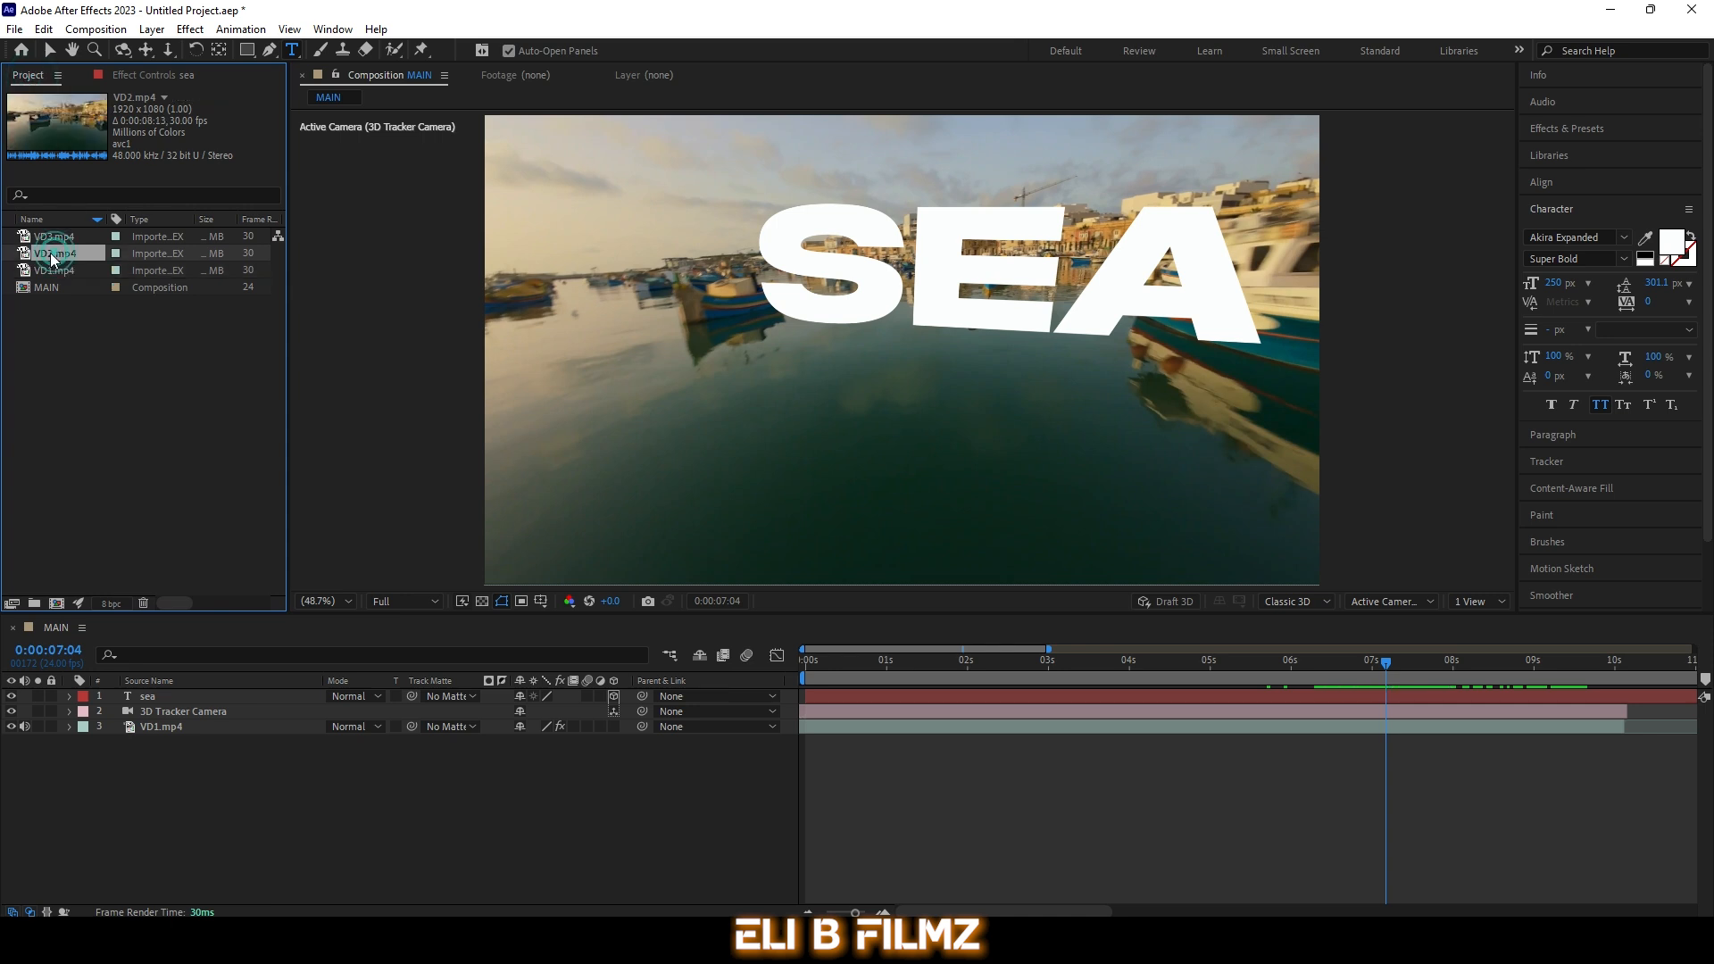
pyautogui.moveTo(71, 336); pyautogui.dragTo(129, 697)
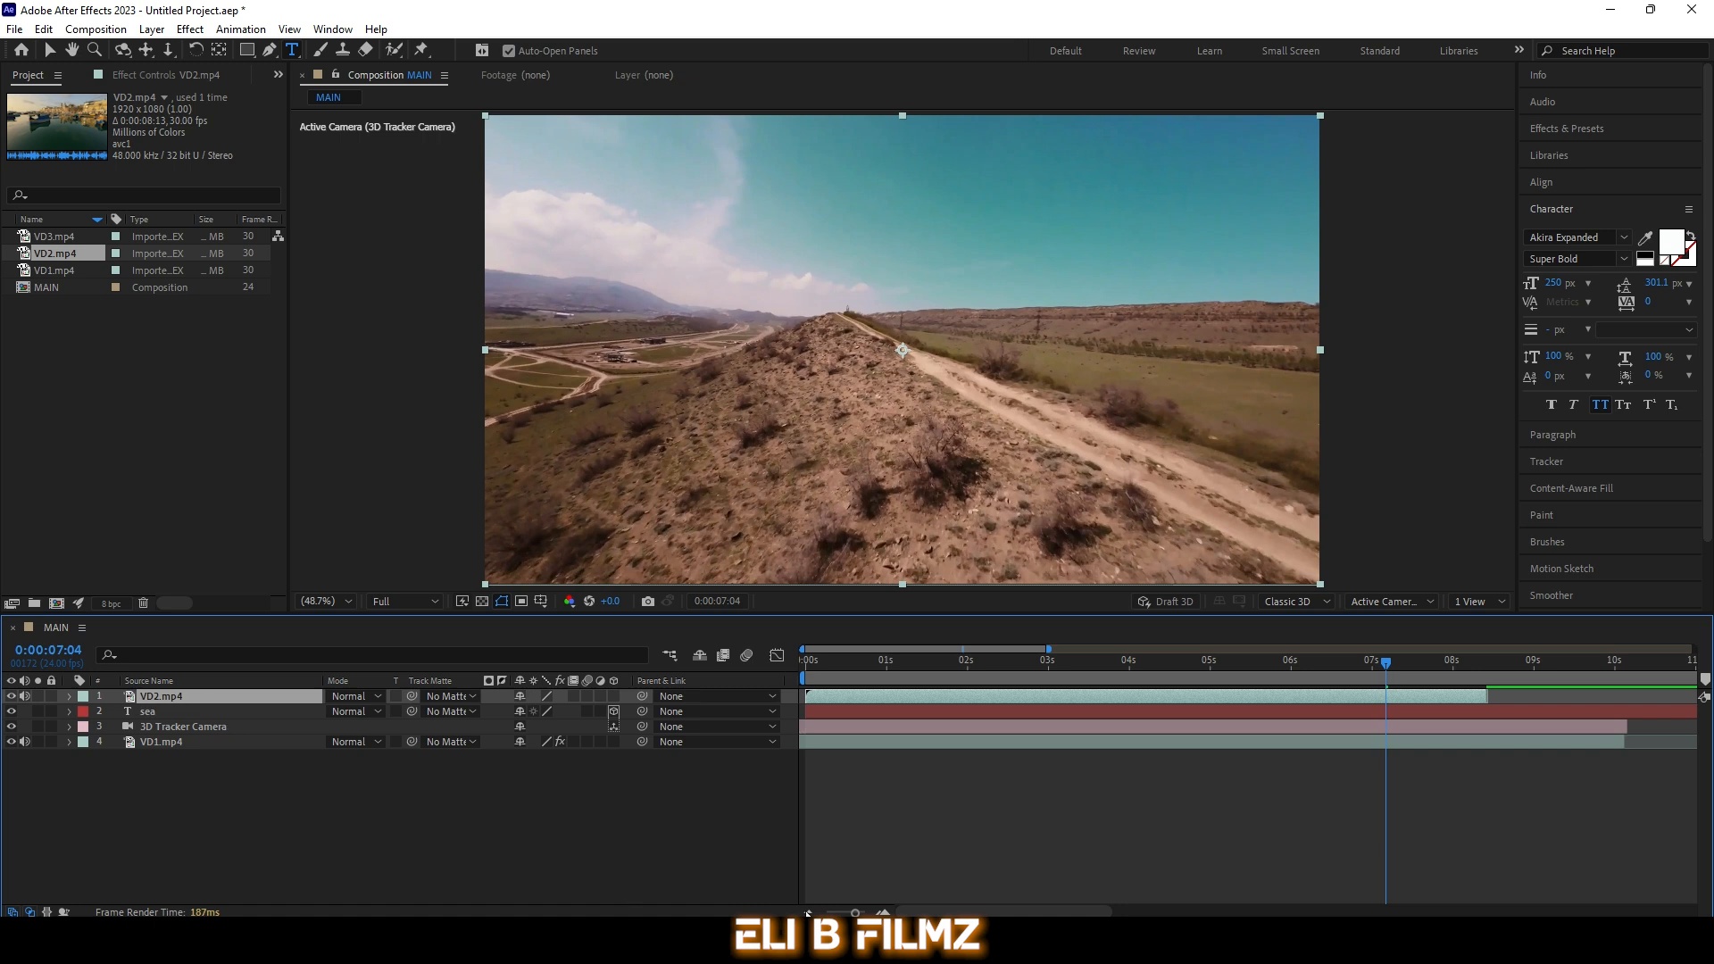
pyautogui.moveTo(855, 913); pyautogui.dragTo(843, 913)
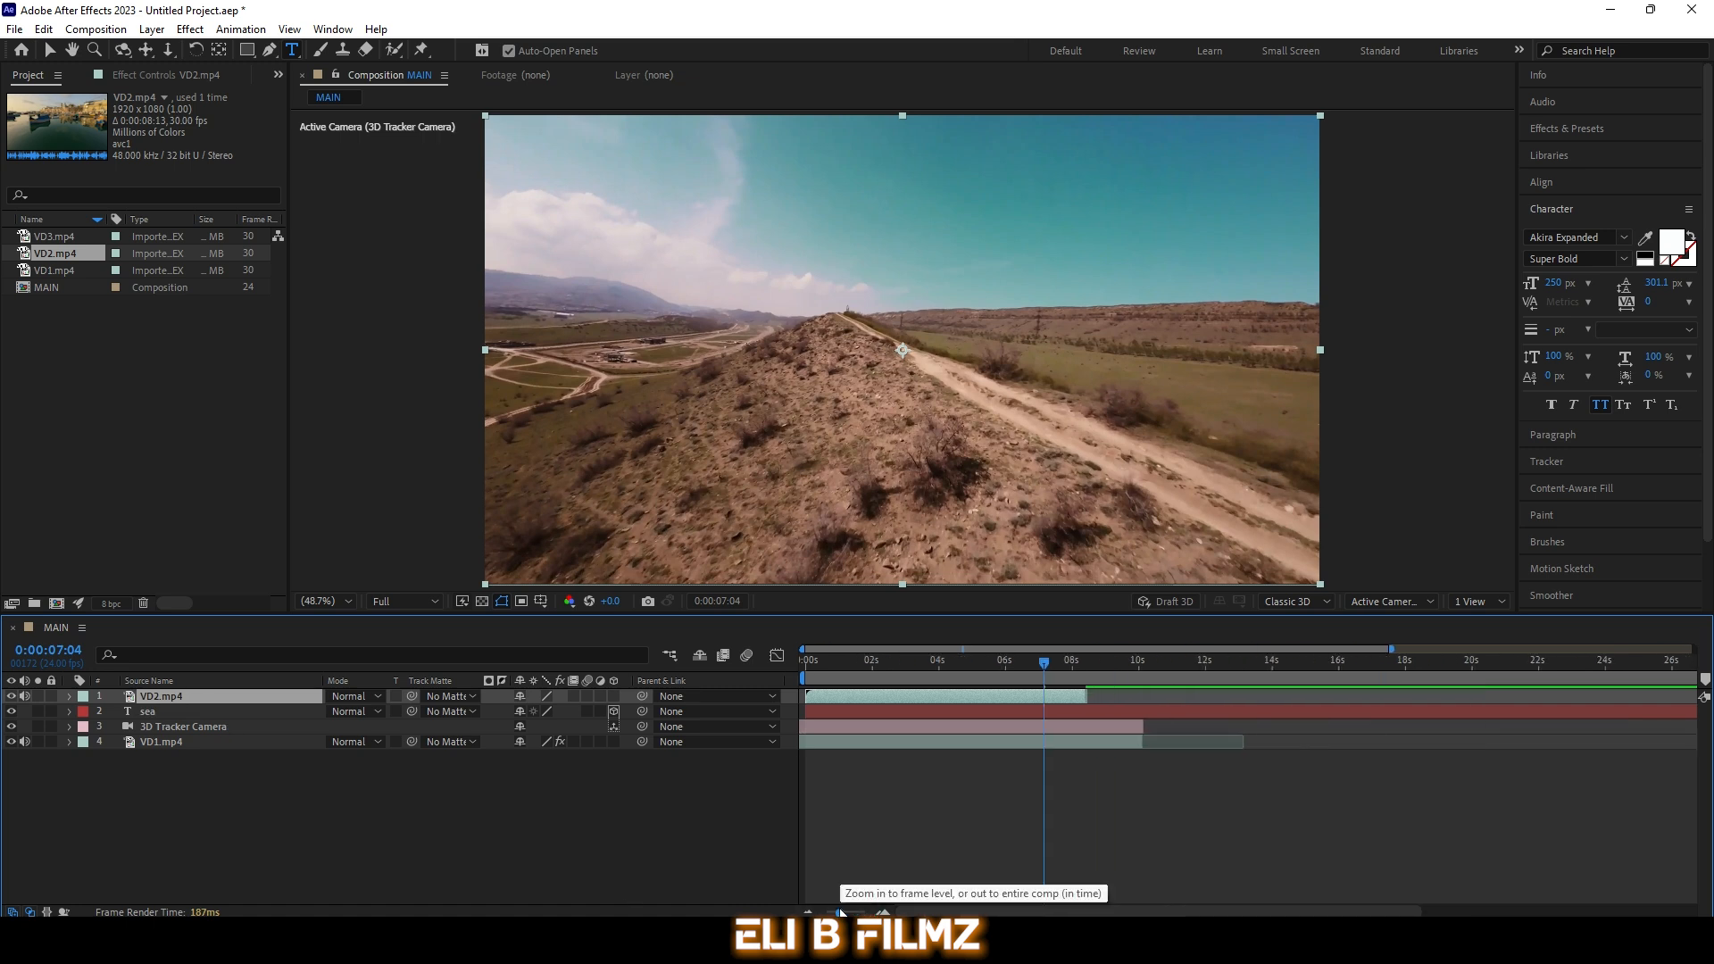
# Step: Pre-compose the VD2.mp4 layer as "v2", moving all attributes into the new composition
pyautogui.rightClick(172, 699)
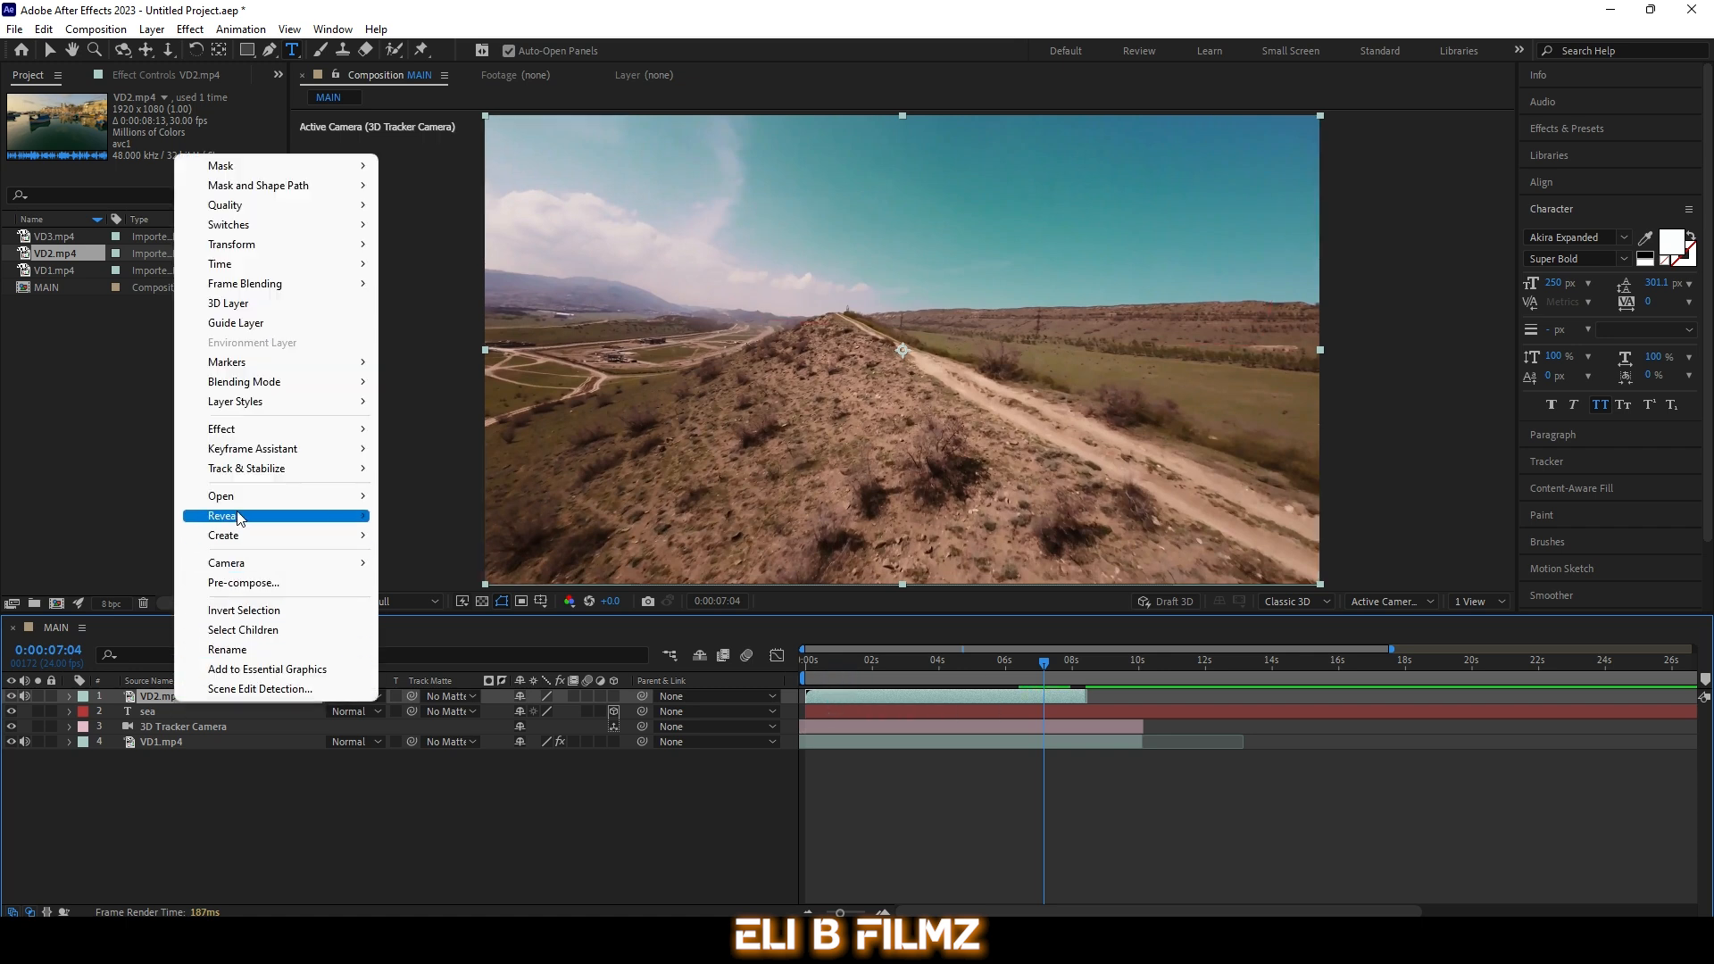
pyautogui.click(237, 582)
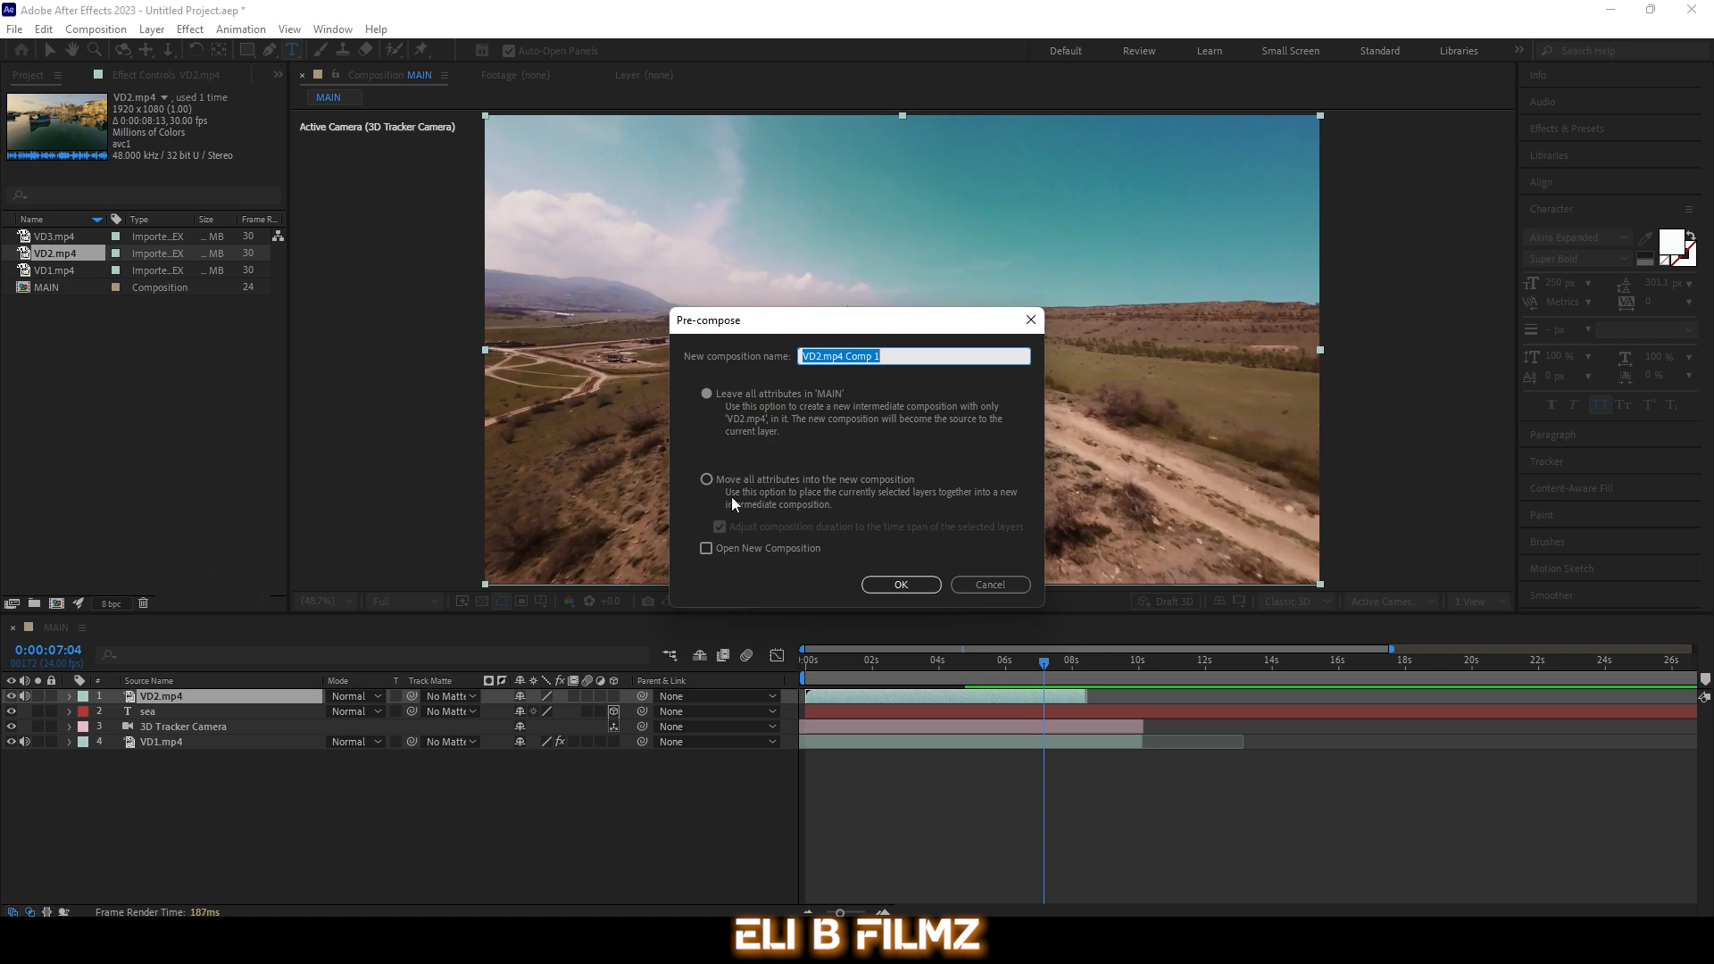
pyautogui.click(707, 480)
pyautogui.moveTo(899, 359); pyautogui.dragTo(780, 367)
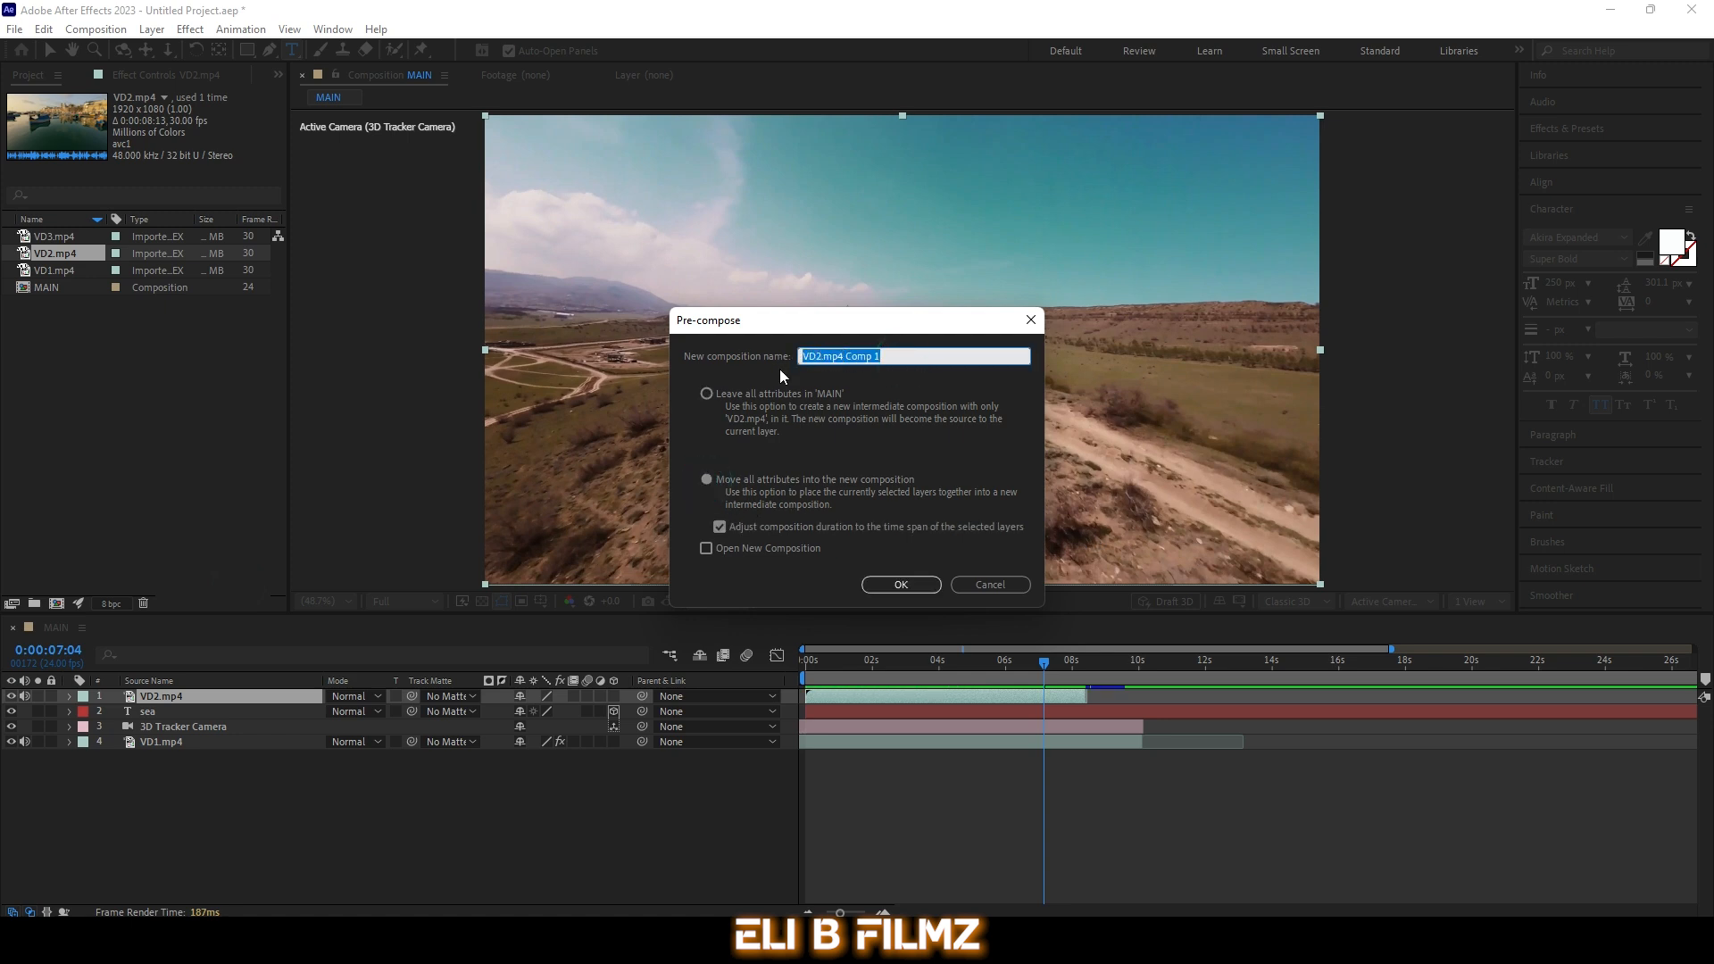
pyautogui.write('v2')
pyautogui.click(917, 580)
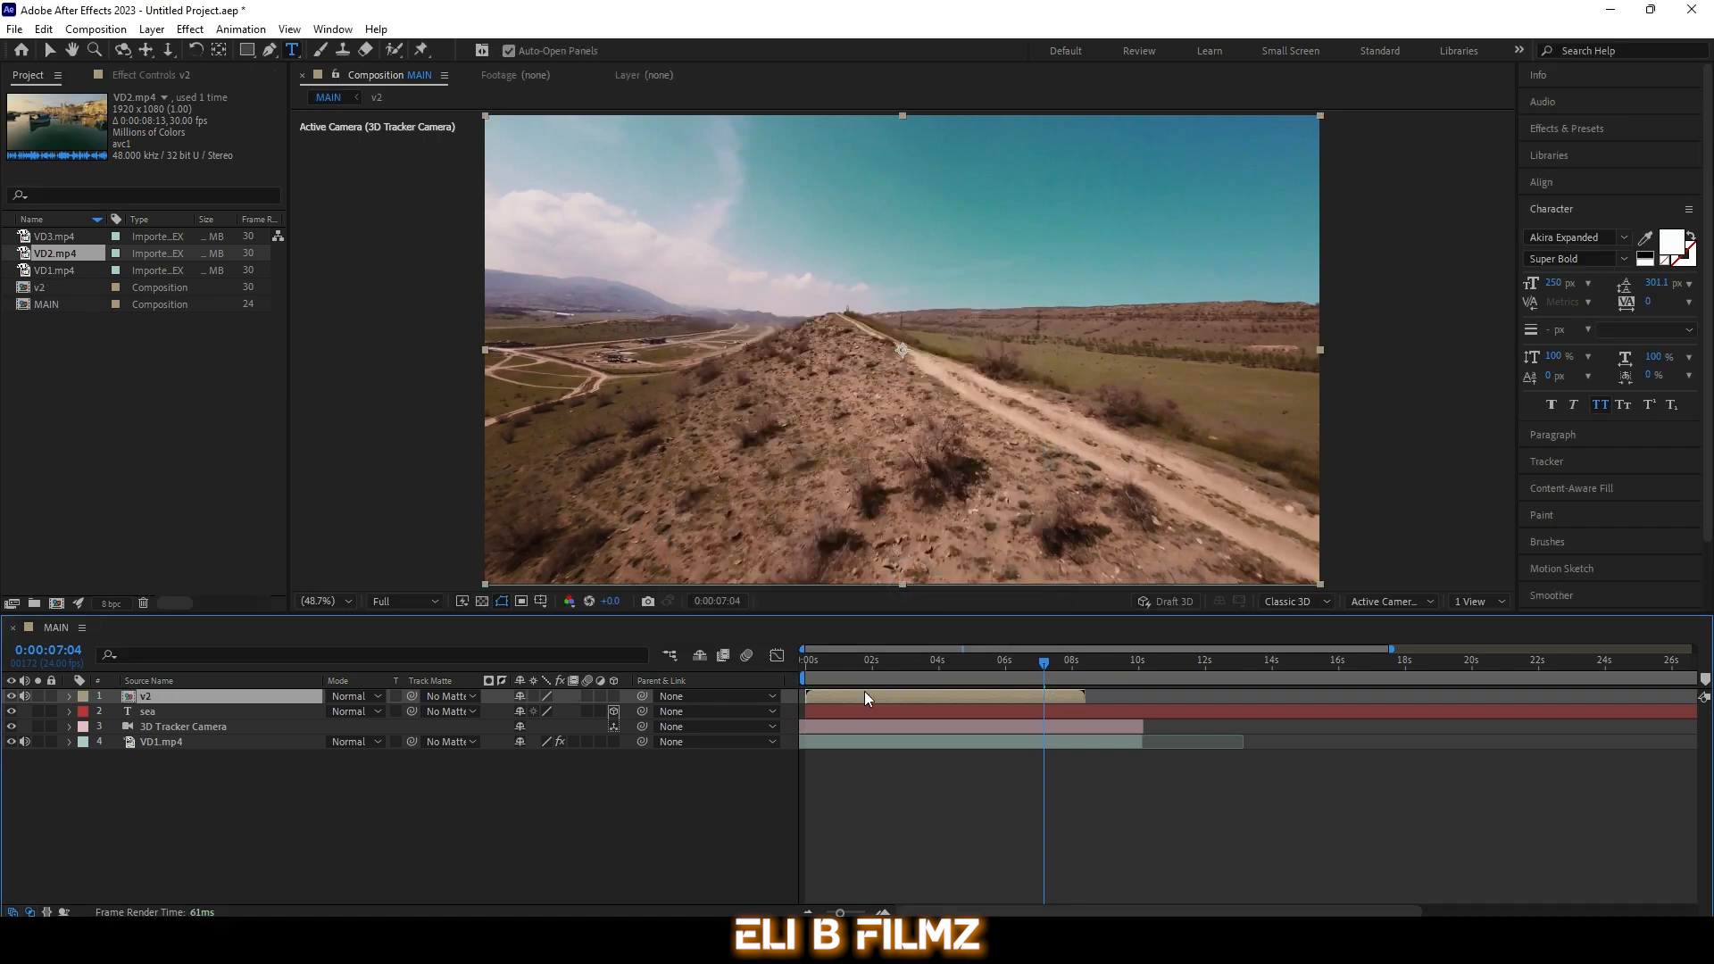
# Step: Shift the v2 layer to start at 0:00:06:17 and place it directly below the sea text layer
pyautogui.moveTo(830, 704); pyautogui.dragTo(1196, 699)
pyautogui.click(1075, 664)
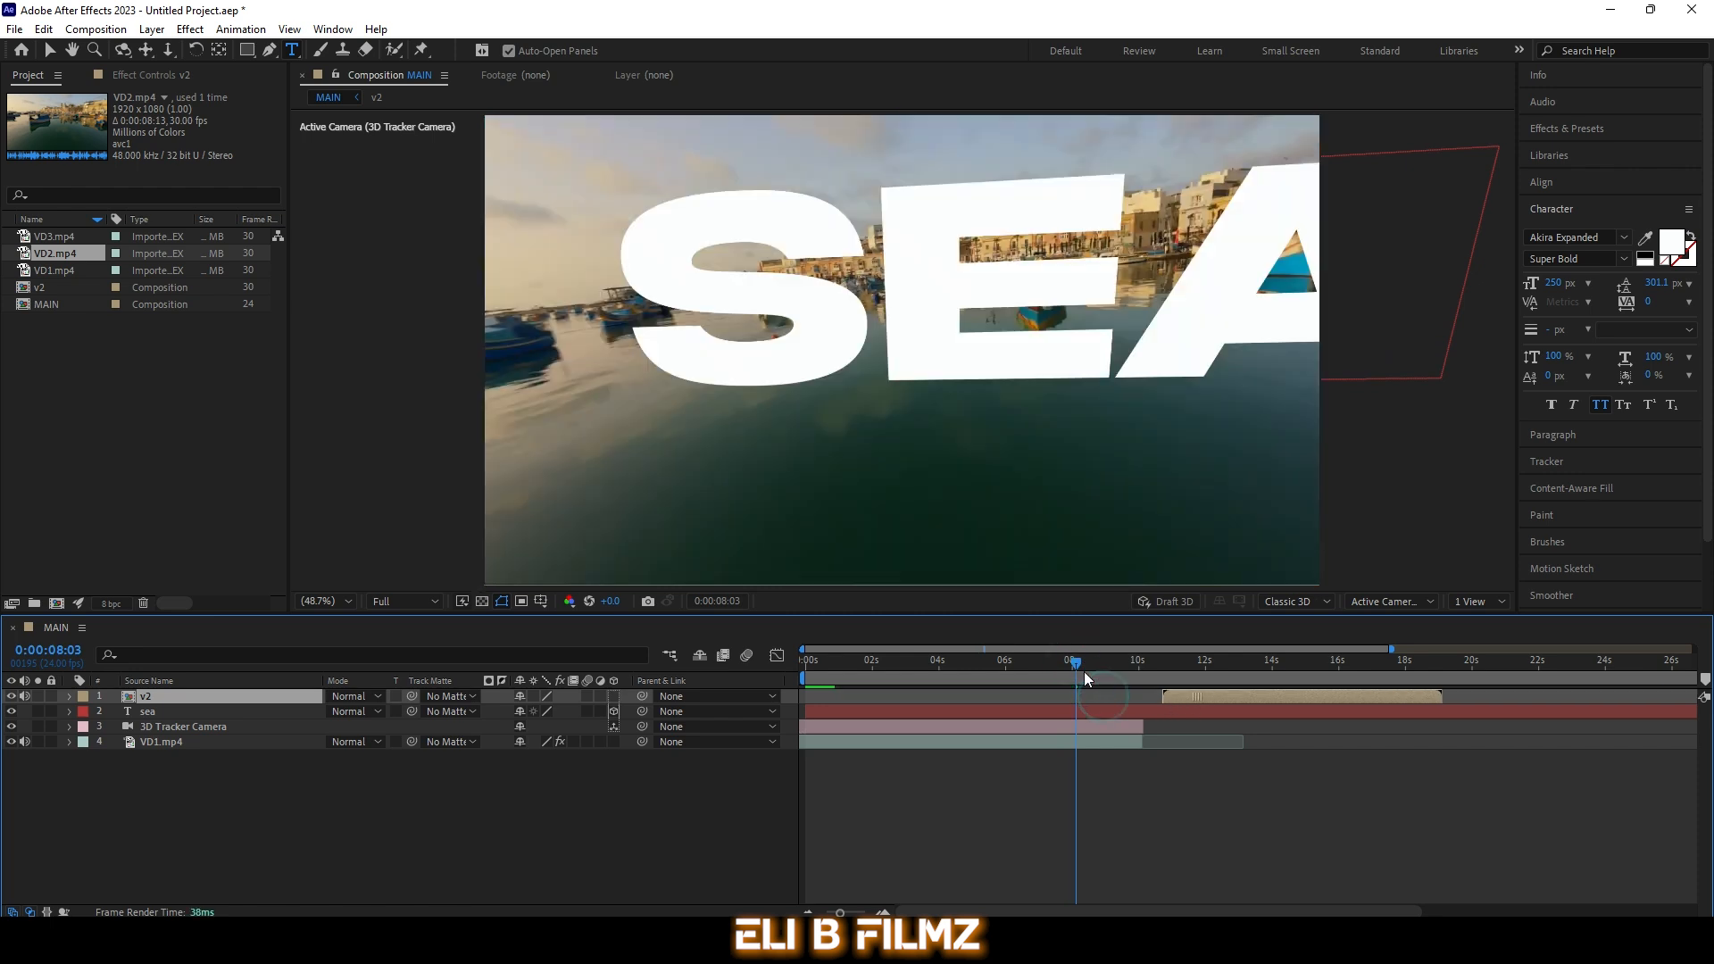
pyautogui.moveTo(1077, 667); pyautogui.dragTo(1032, 671)
pyautogui.moveTo(1185, 703); pyautogui.dragTo(1054, 697)
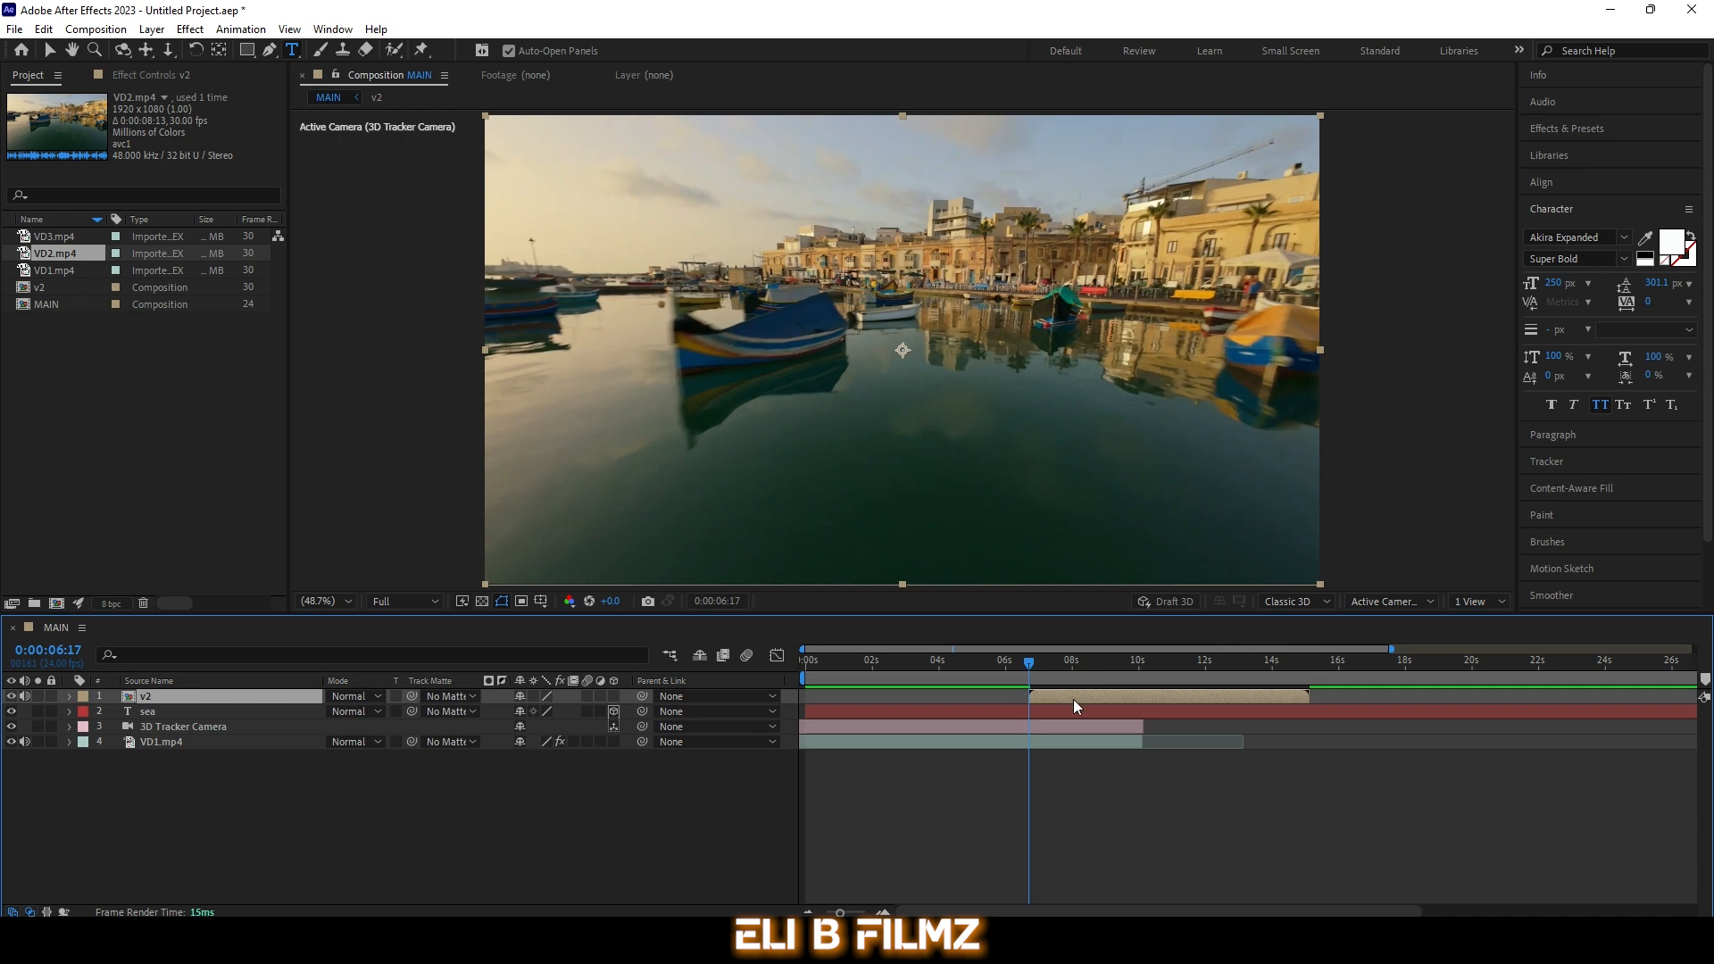
pyautogui.moveTo(207, 701); pyautogui.dragTo(204, 725)
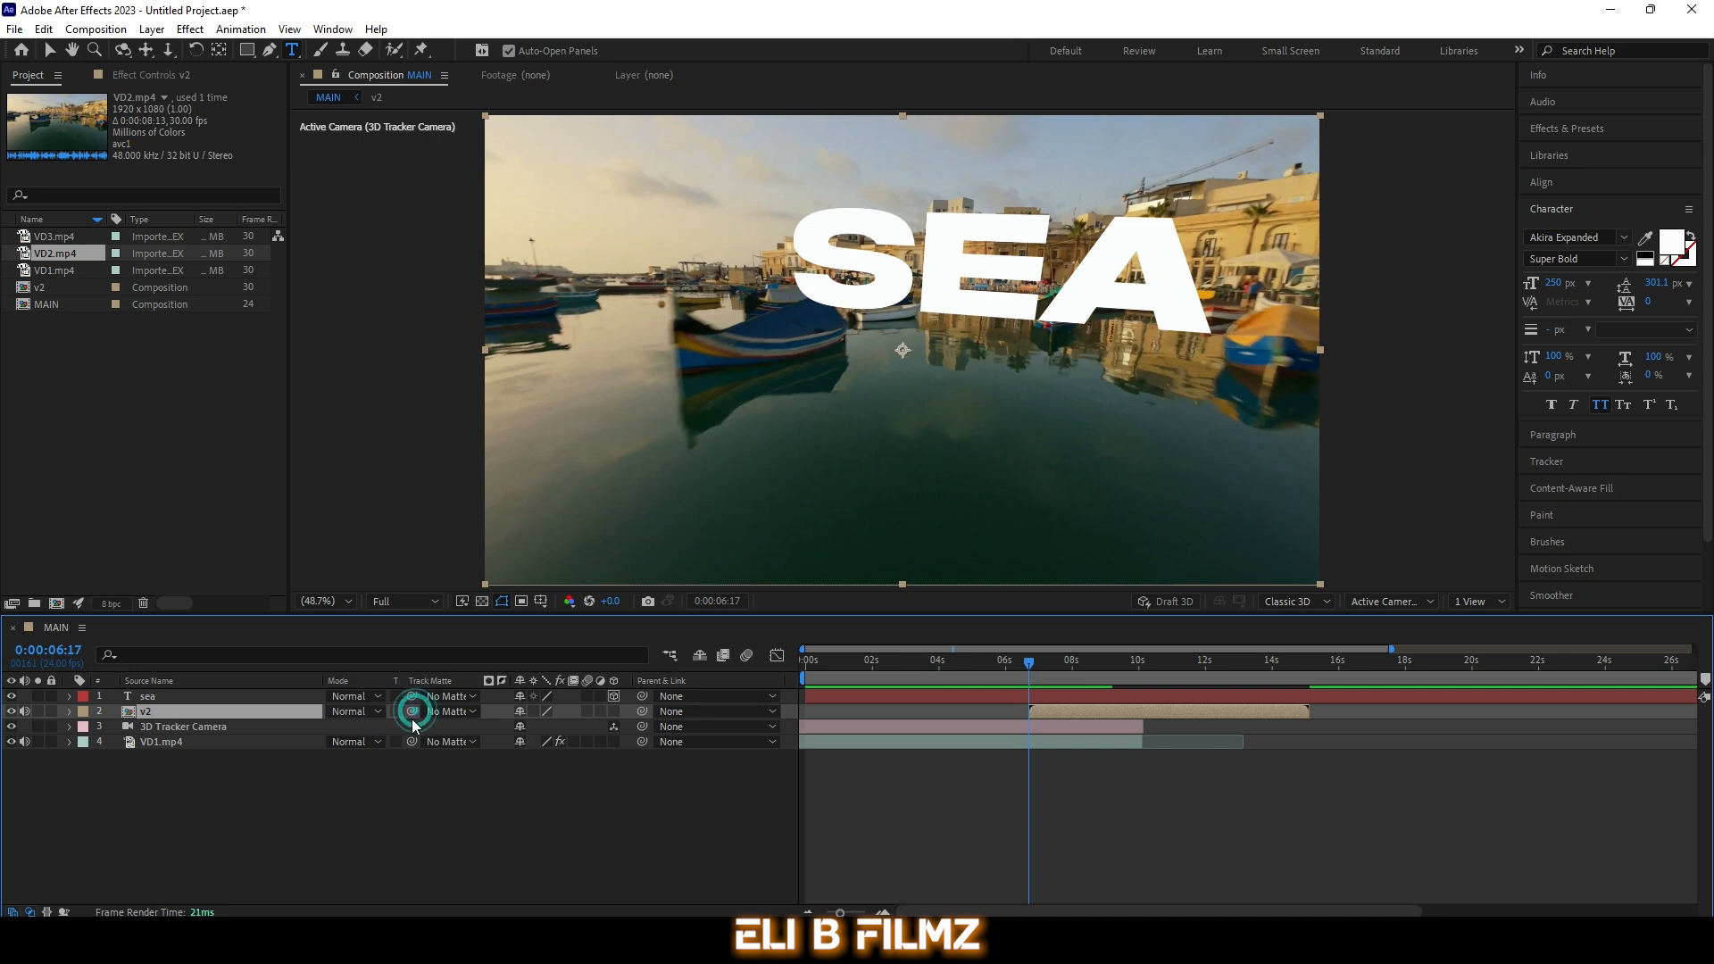
# Step: Try the whole sea text layer as the track matte of v2 and preview it up to 0:00:07:11
pyautogui.moveTo(413, 712); pyautogui.dragTo(211, 701)
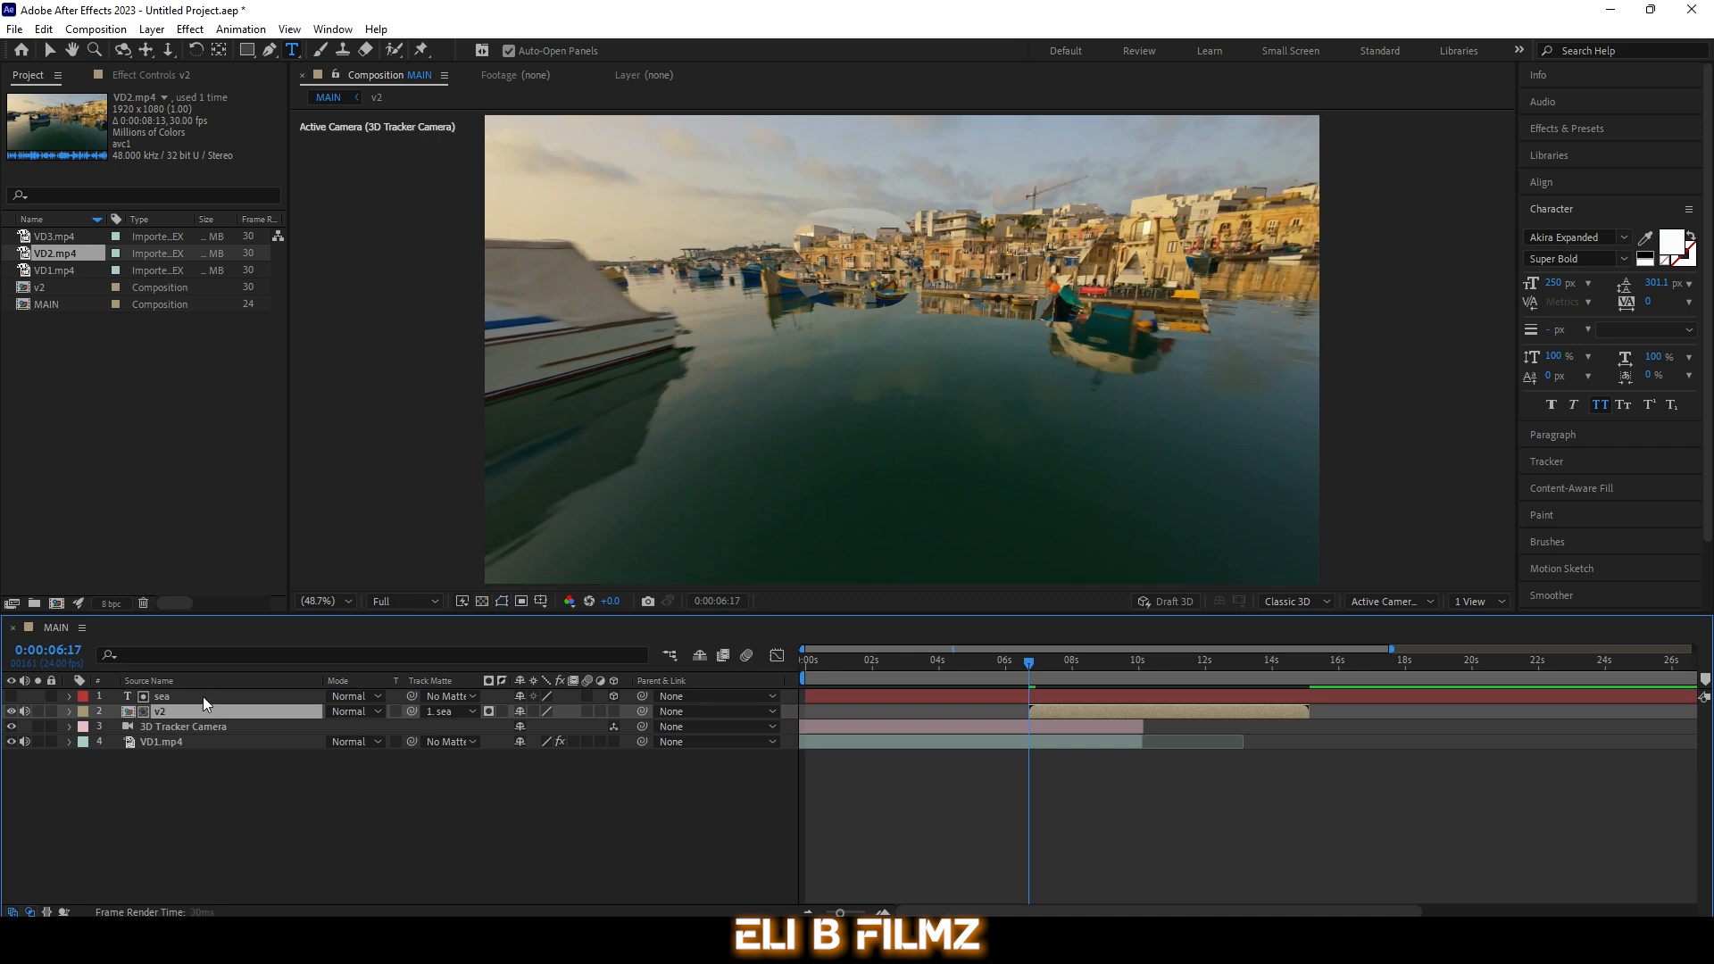
pyautogui.press('space')
pyautogui.press('space')
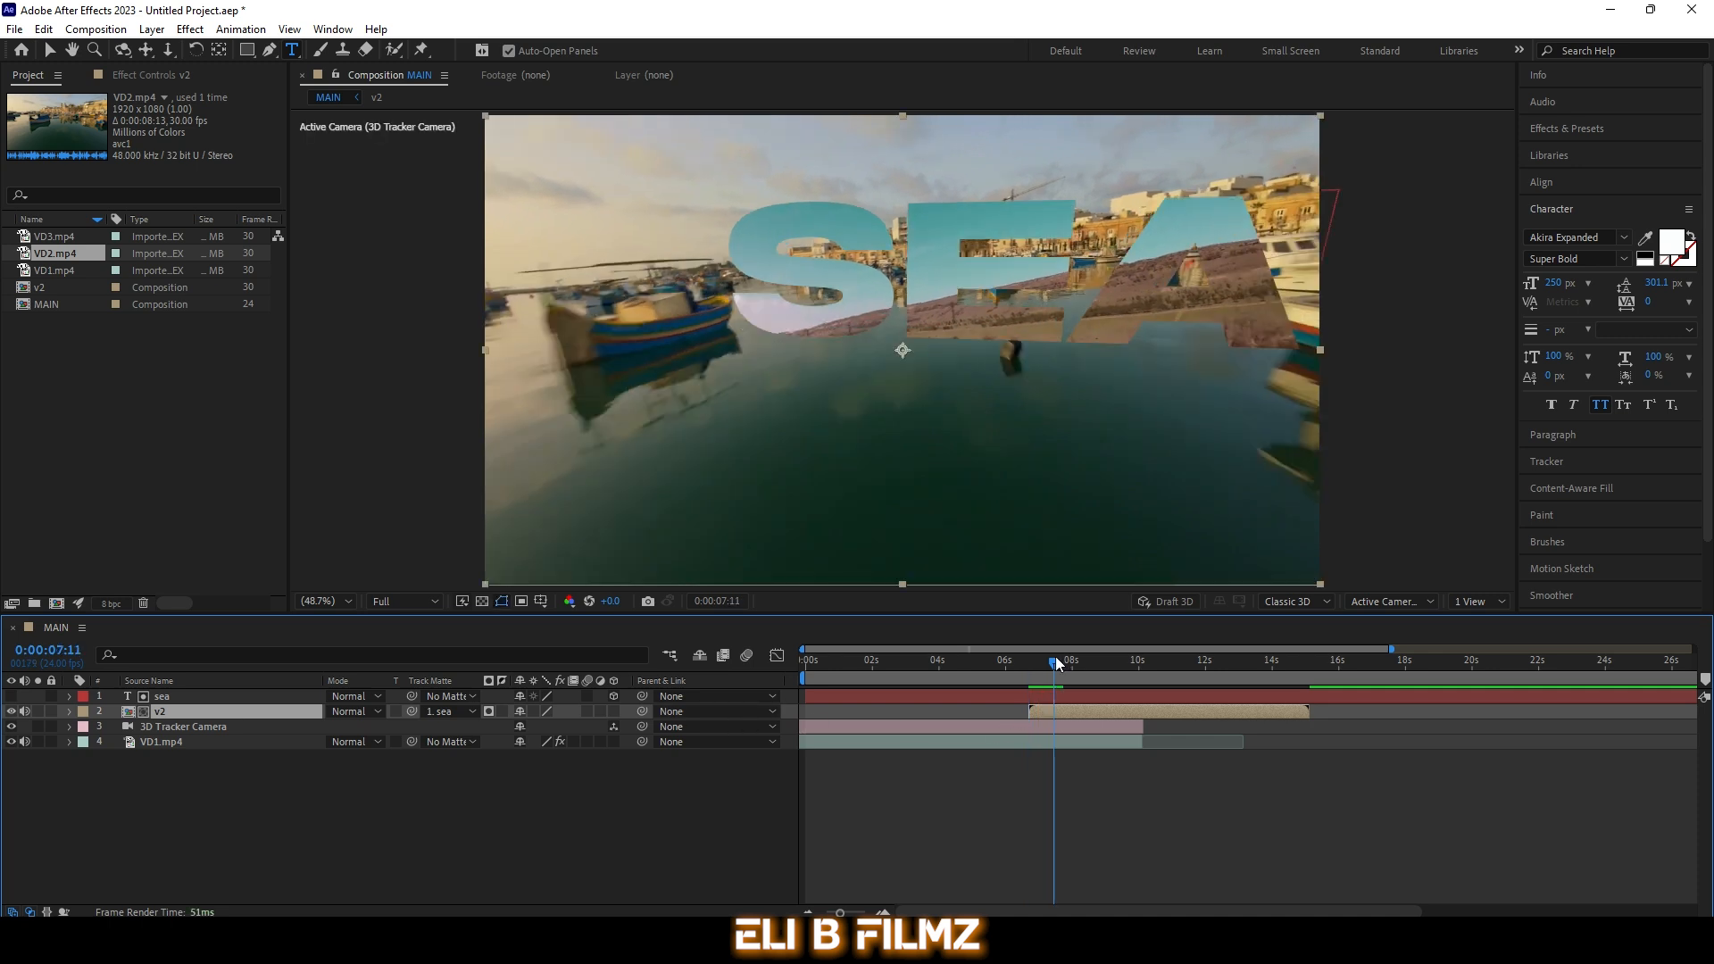
pyautogui.moveTo(1053, 661); pyautogui.dragTo(1000, 669)
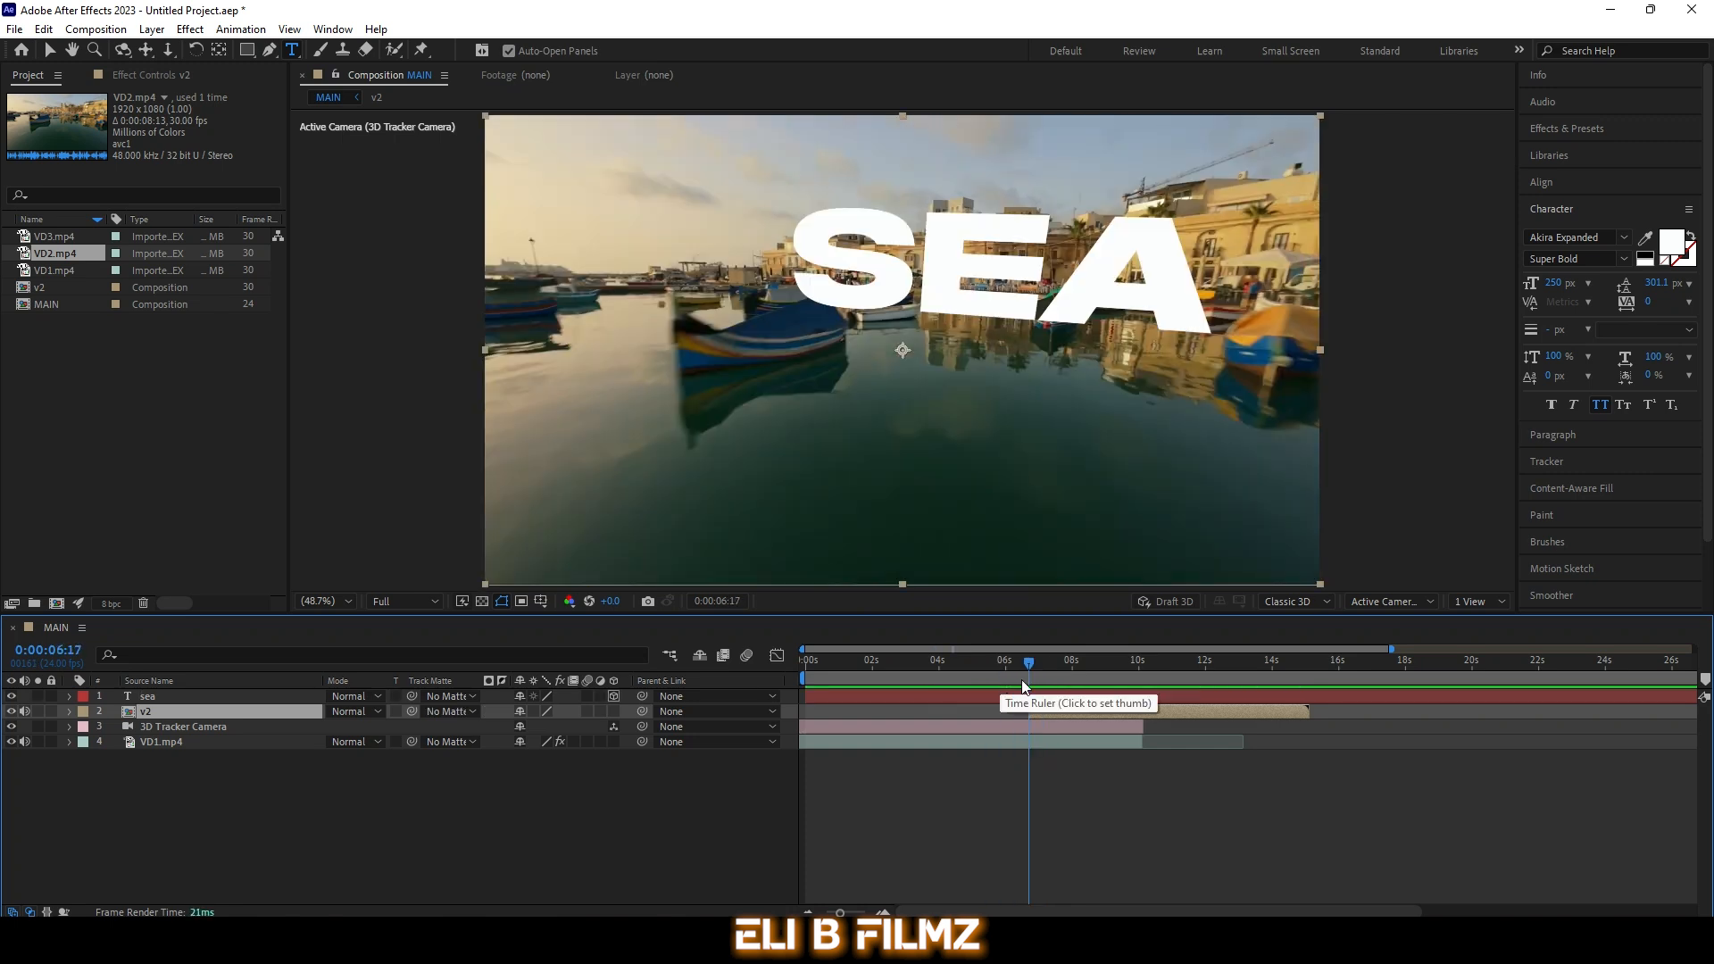
# Step: Split the sea text layer at 0:00:06:17, where the v2 layer starts
pyautogui.moveTo(1025, 671); pyautogui.dragTo(1028, 671)
pyautogui.click(1033, 699)
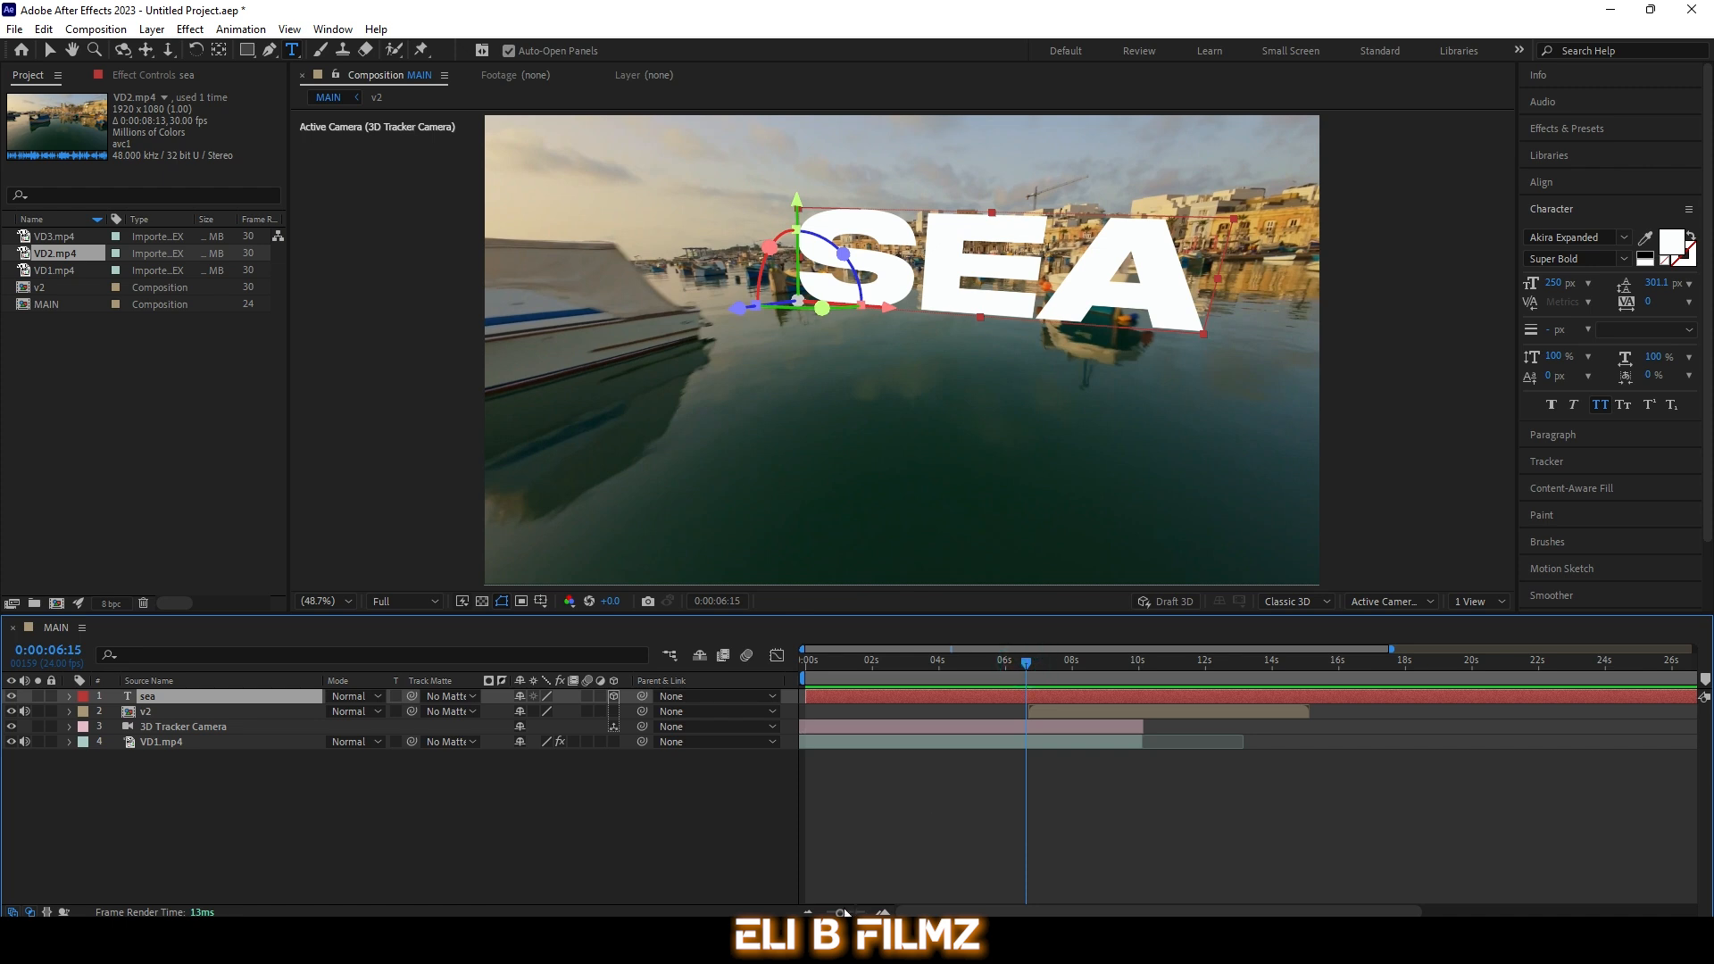
pyautogui.moveTo(840, 912); pyautogui.dragTo(865, 913)
pyautogui.moveTo(1284, 664); pyautogui.dragTo(1335, 670)
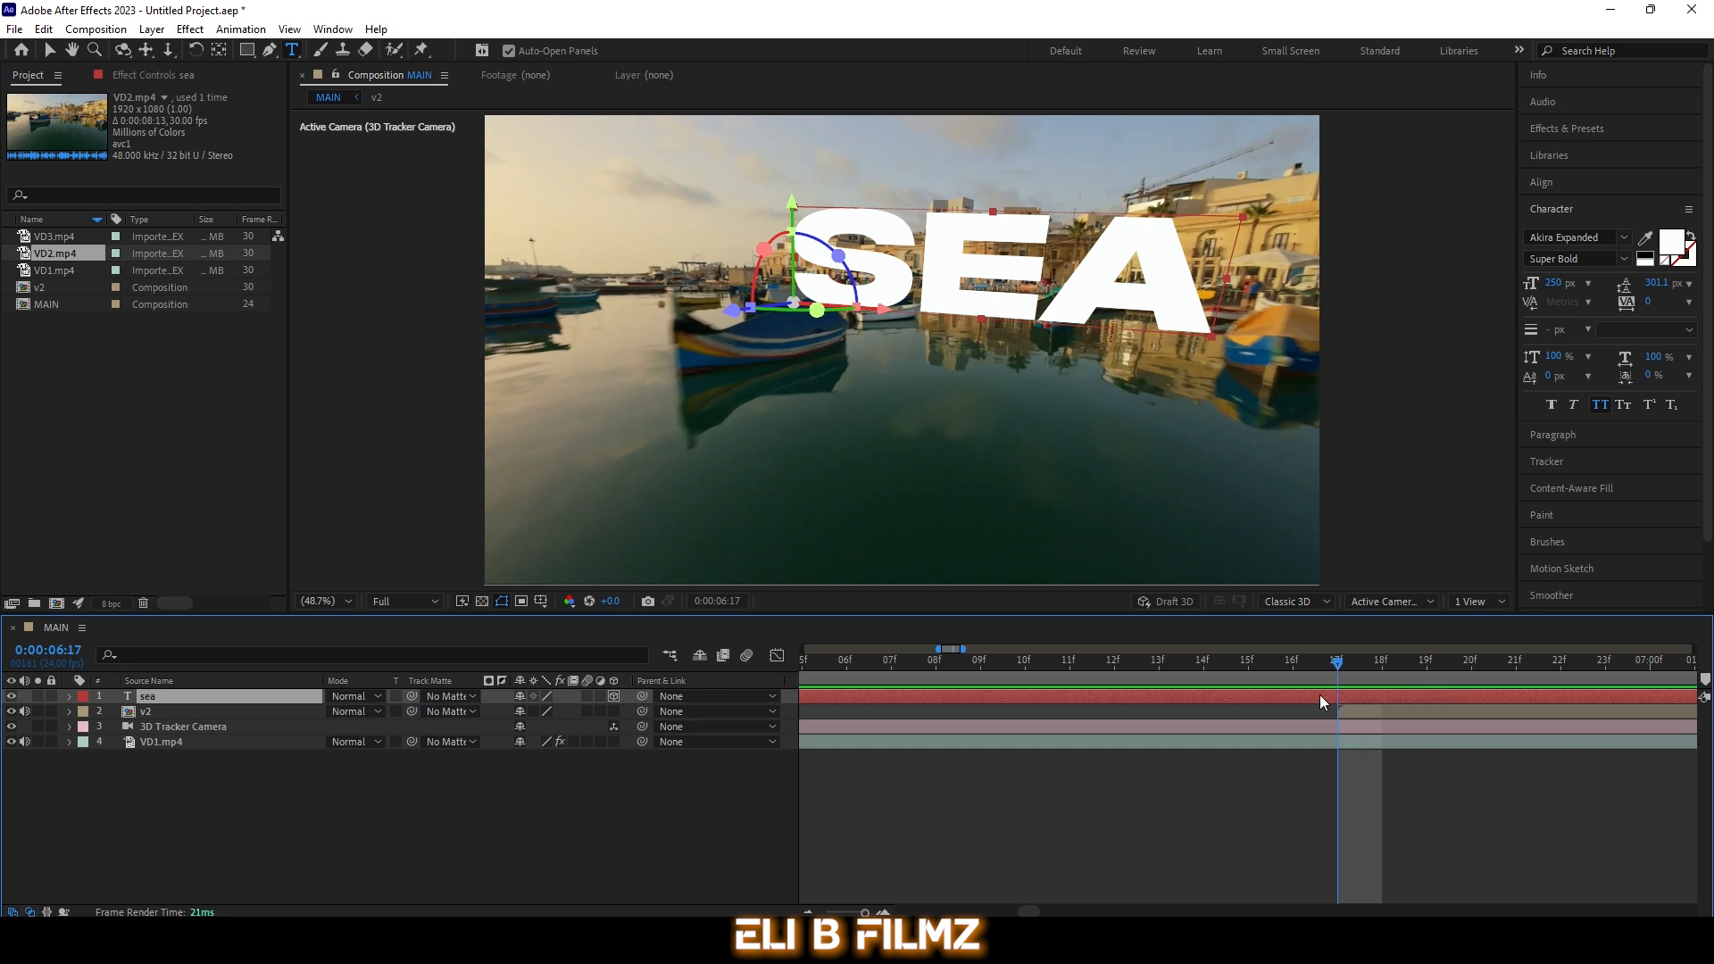
pyautogui.click(44, 30)
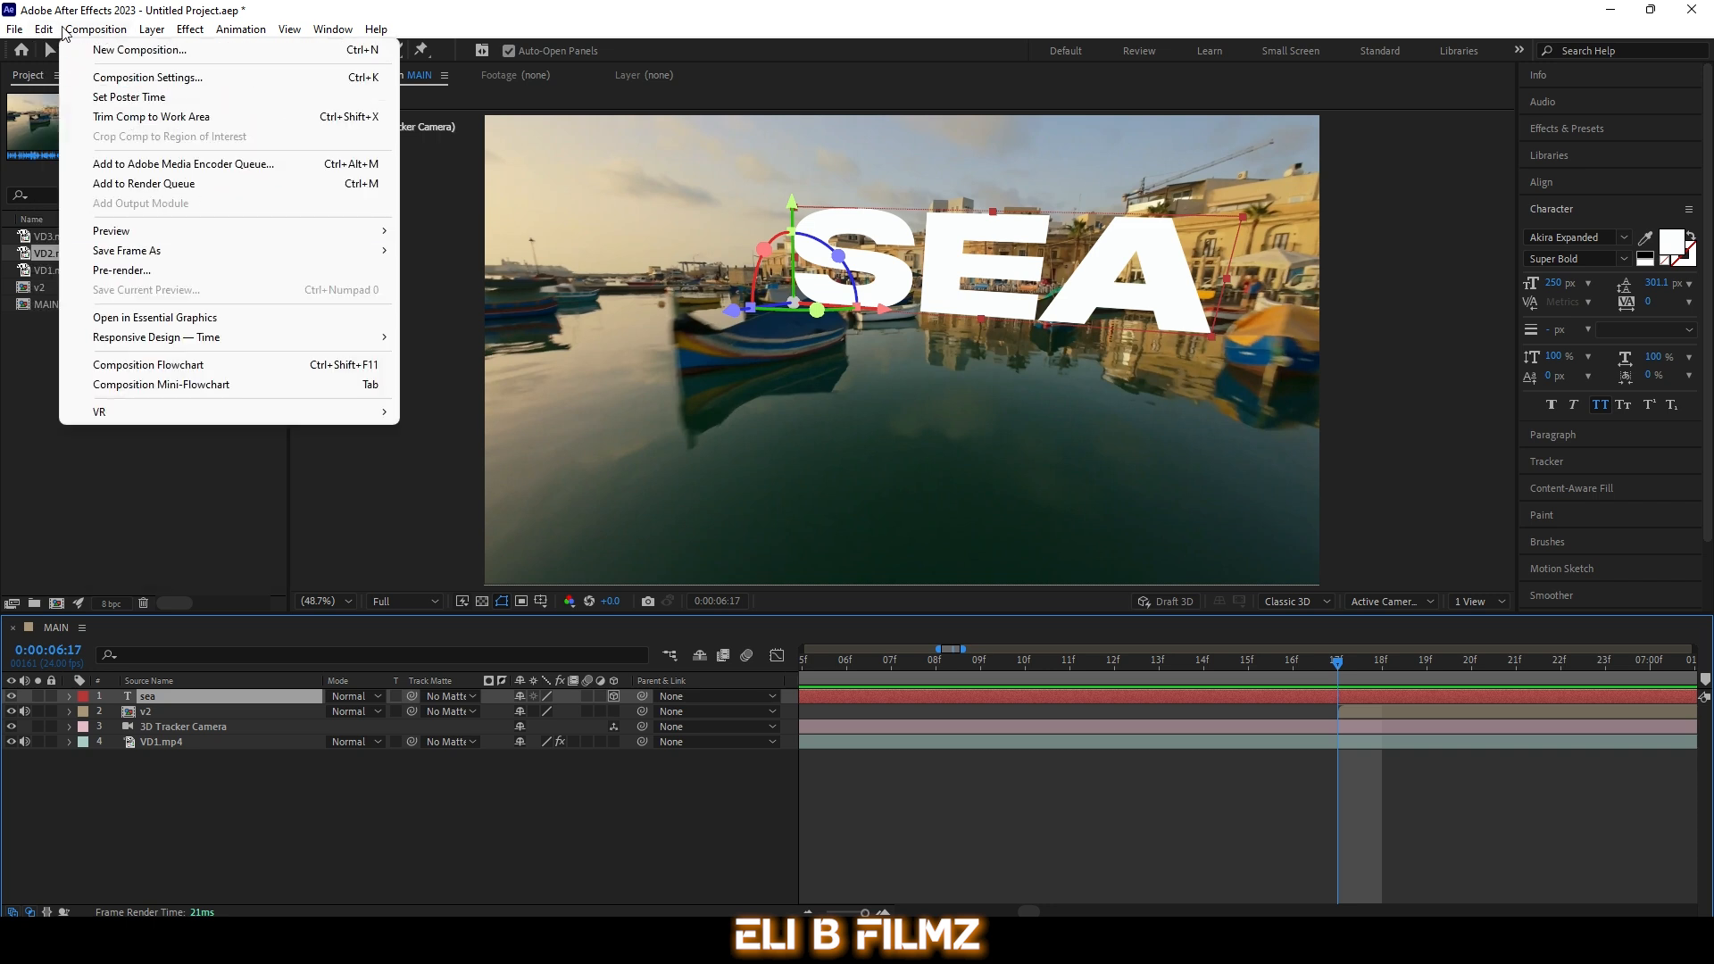
pyautogui.click(113, 280)
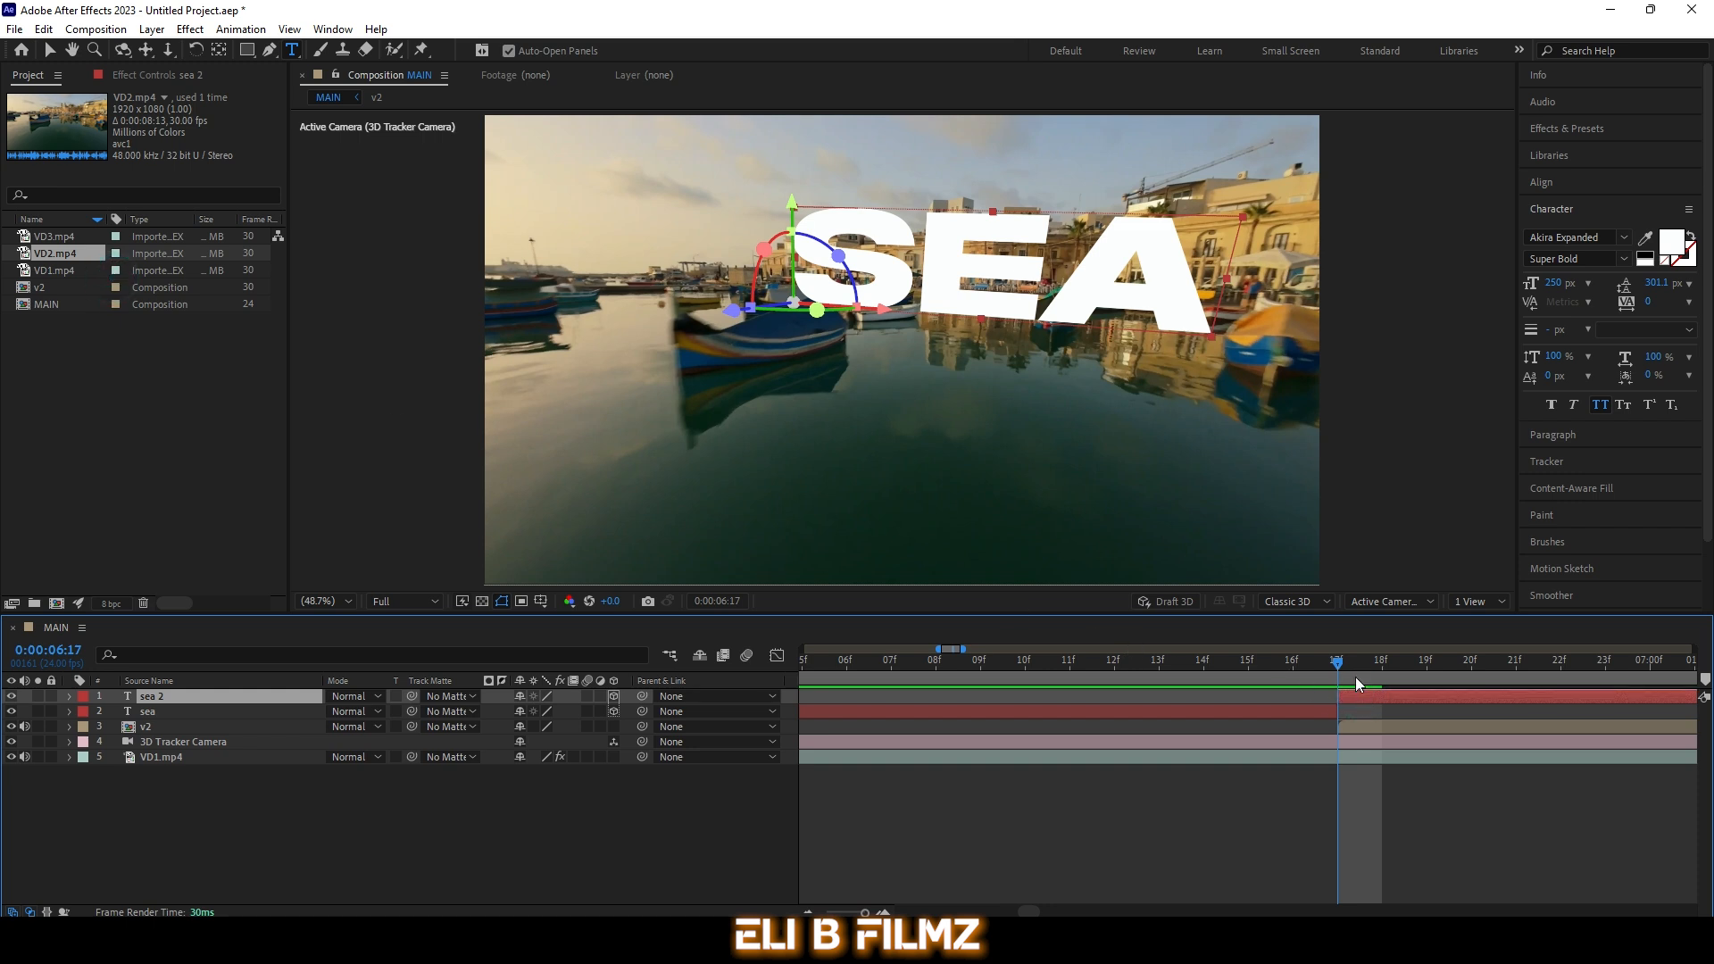
# Step: At 0:00:06:18, set the second part of the split text, sea 2, as the track matte of the v2 layer
pyautogui.moveTo(1349, 660); pyautogui.dragTo(1385, 658)
pyautogui.click(1384, 727)
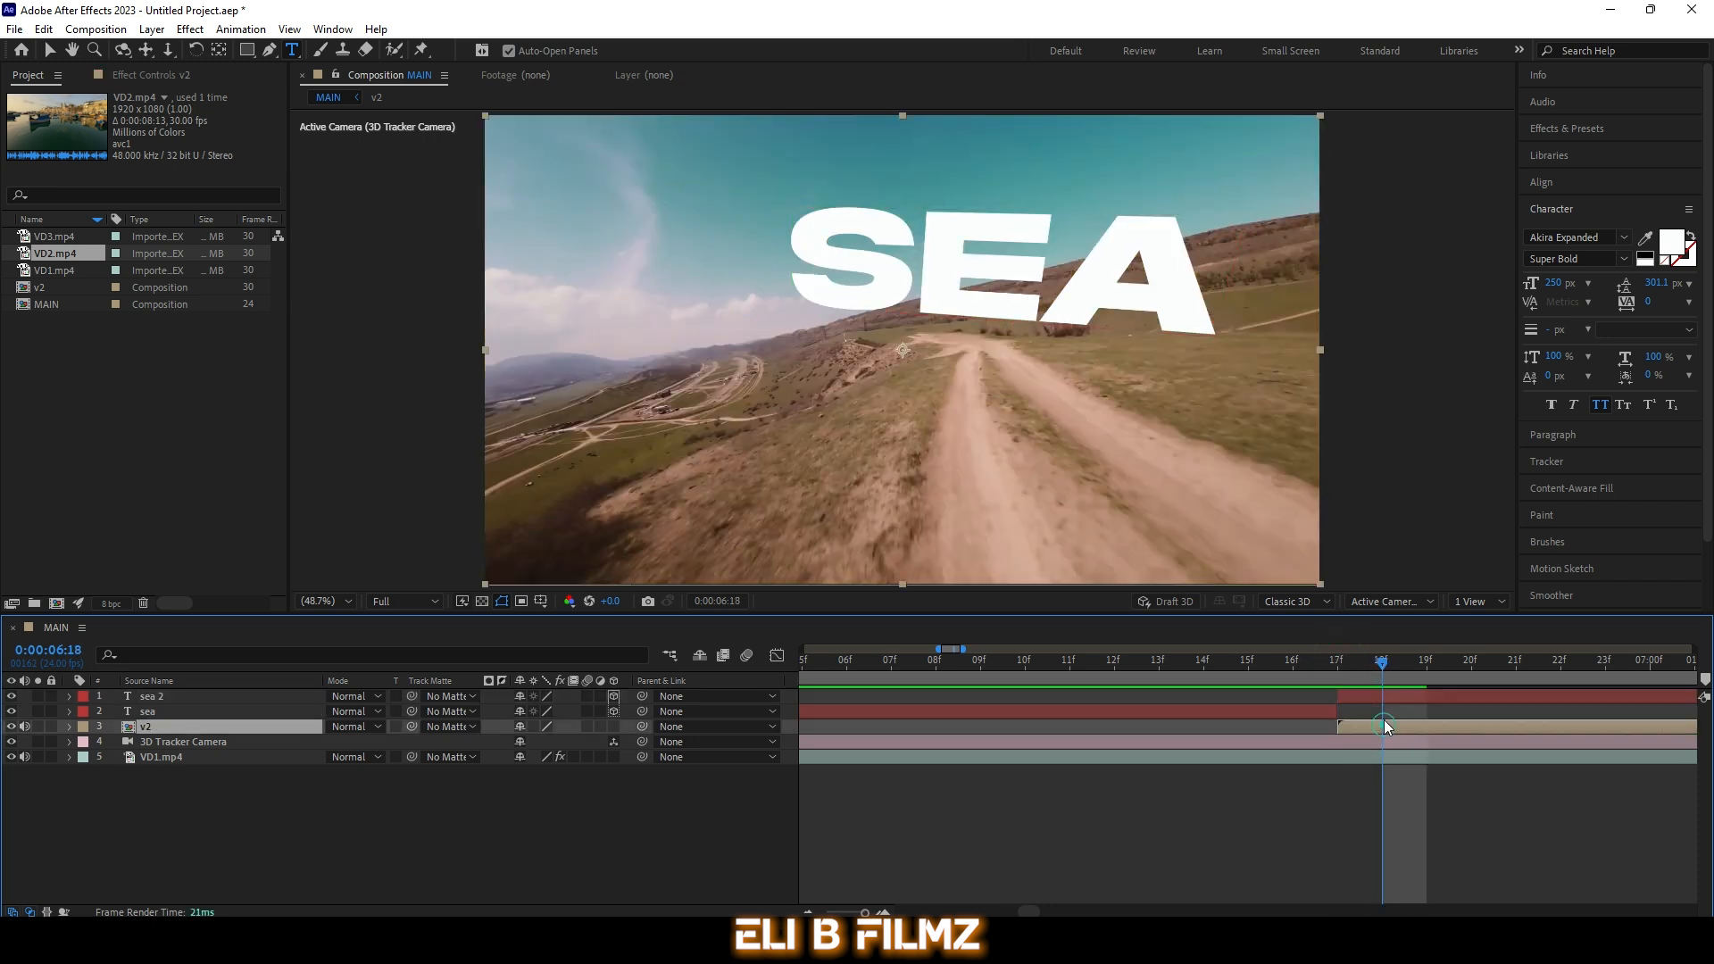
pyautogui.moveTo(410, 725); pyautogui.dragTo(179, 698)
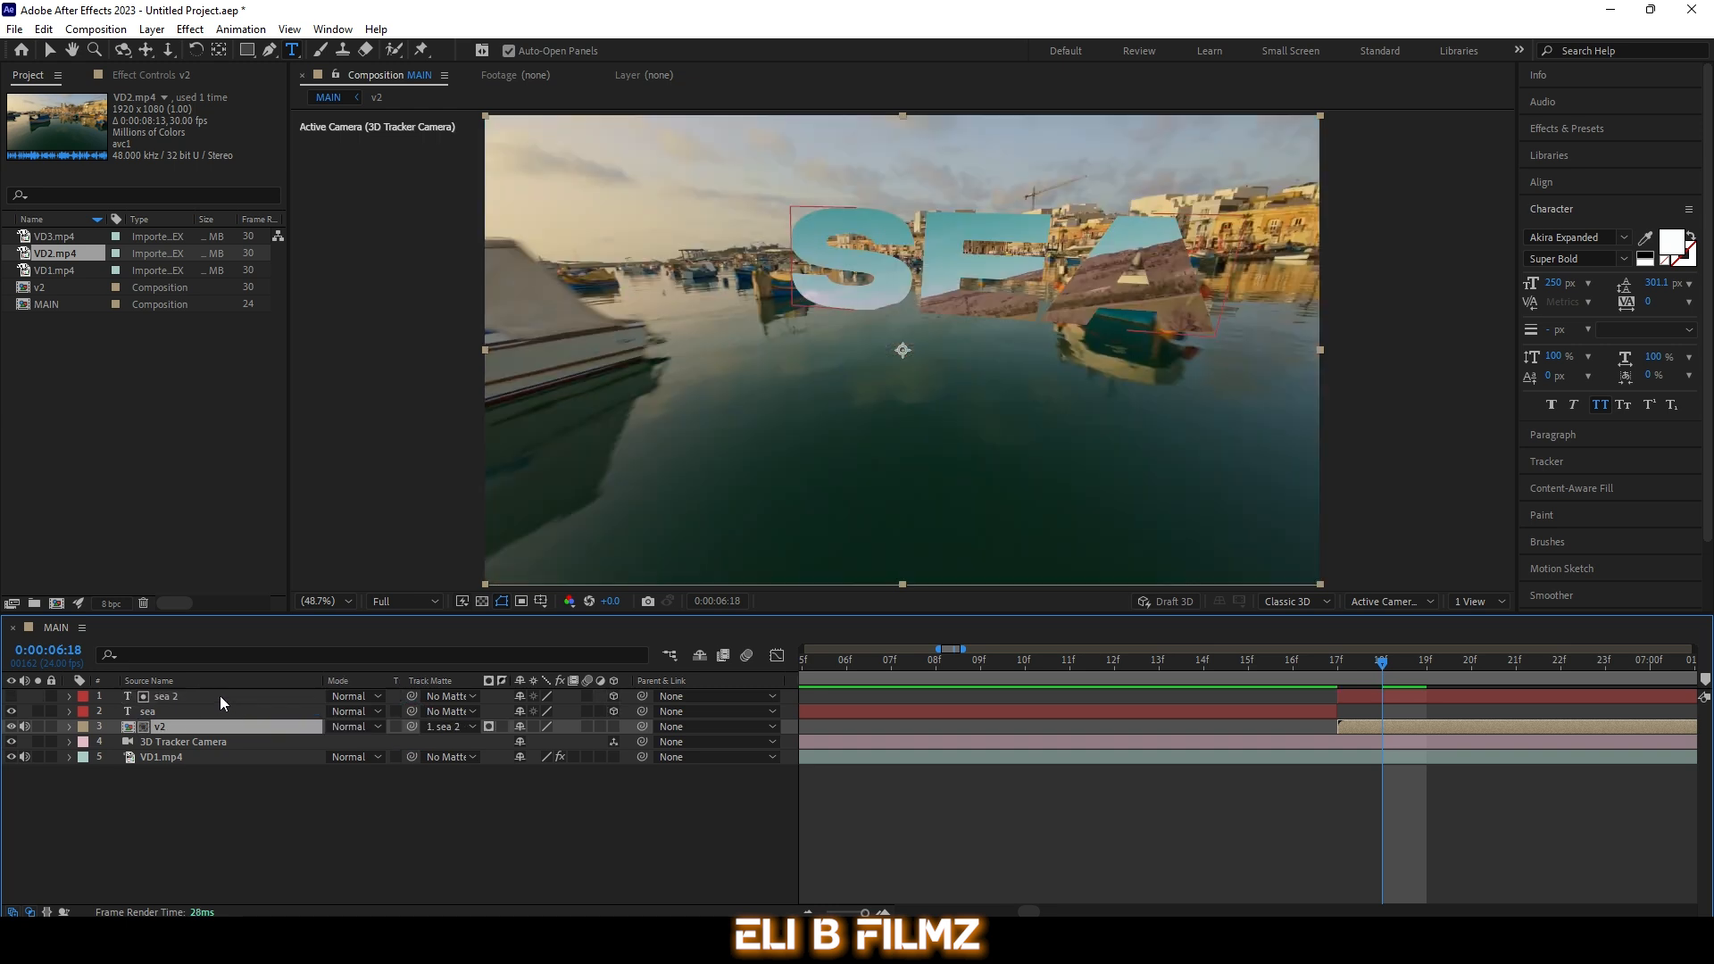
# Step: Preview the text transition from 0:00:05:01 and examine how v2 fills the frame around 0:00:09:08
pyautogui.press('space')
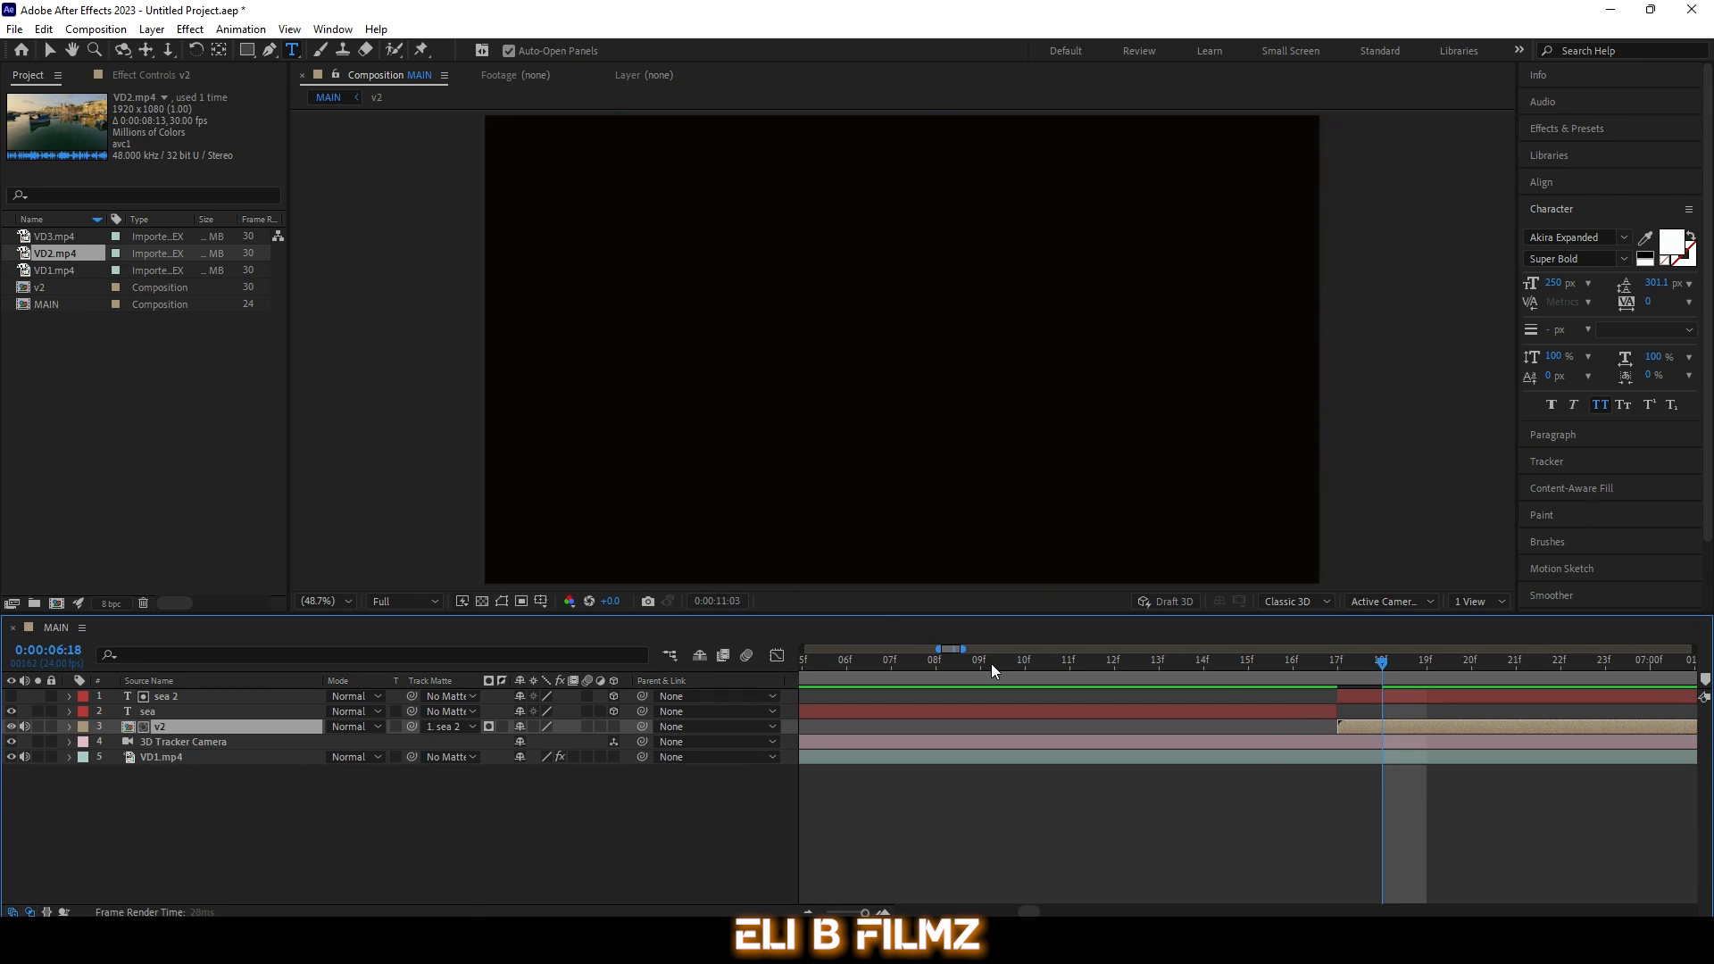
pyautogui.click(990, 665)
pyautogui.moveTo(862, 912); pyautogui.dragTo(826, 909)
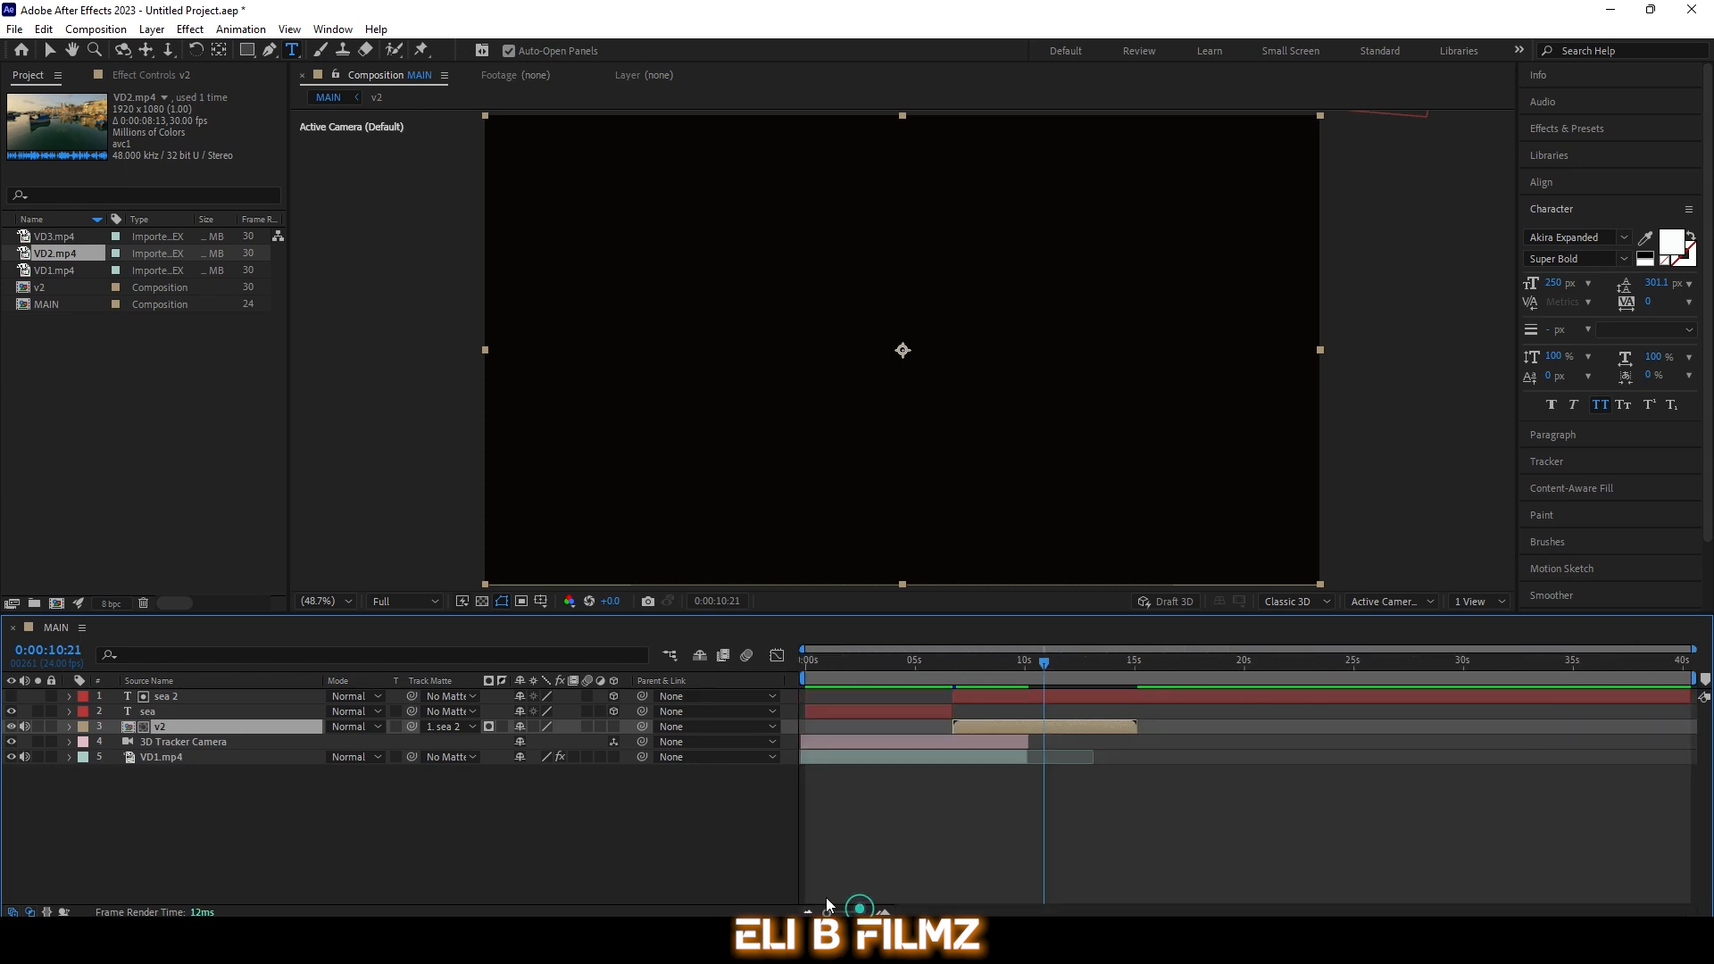
pyautogui.click(915, 659)
pyautogui.press('space')
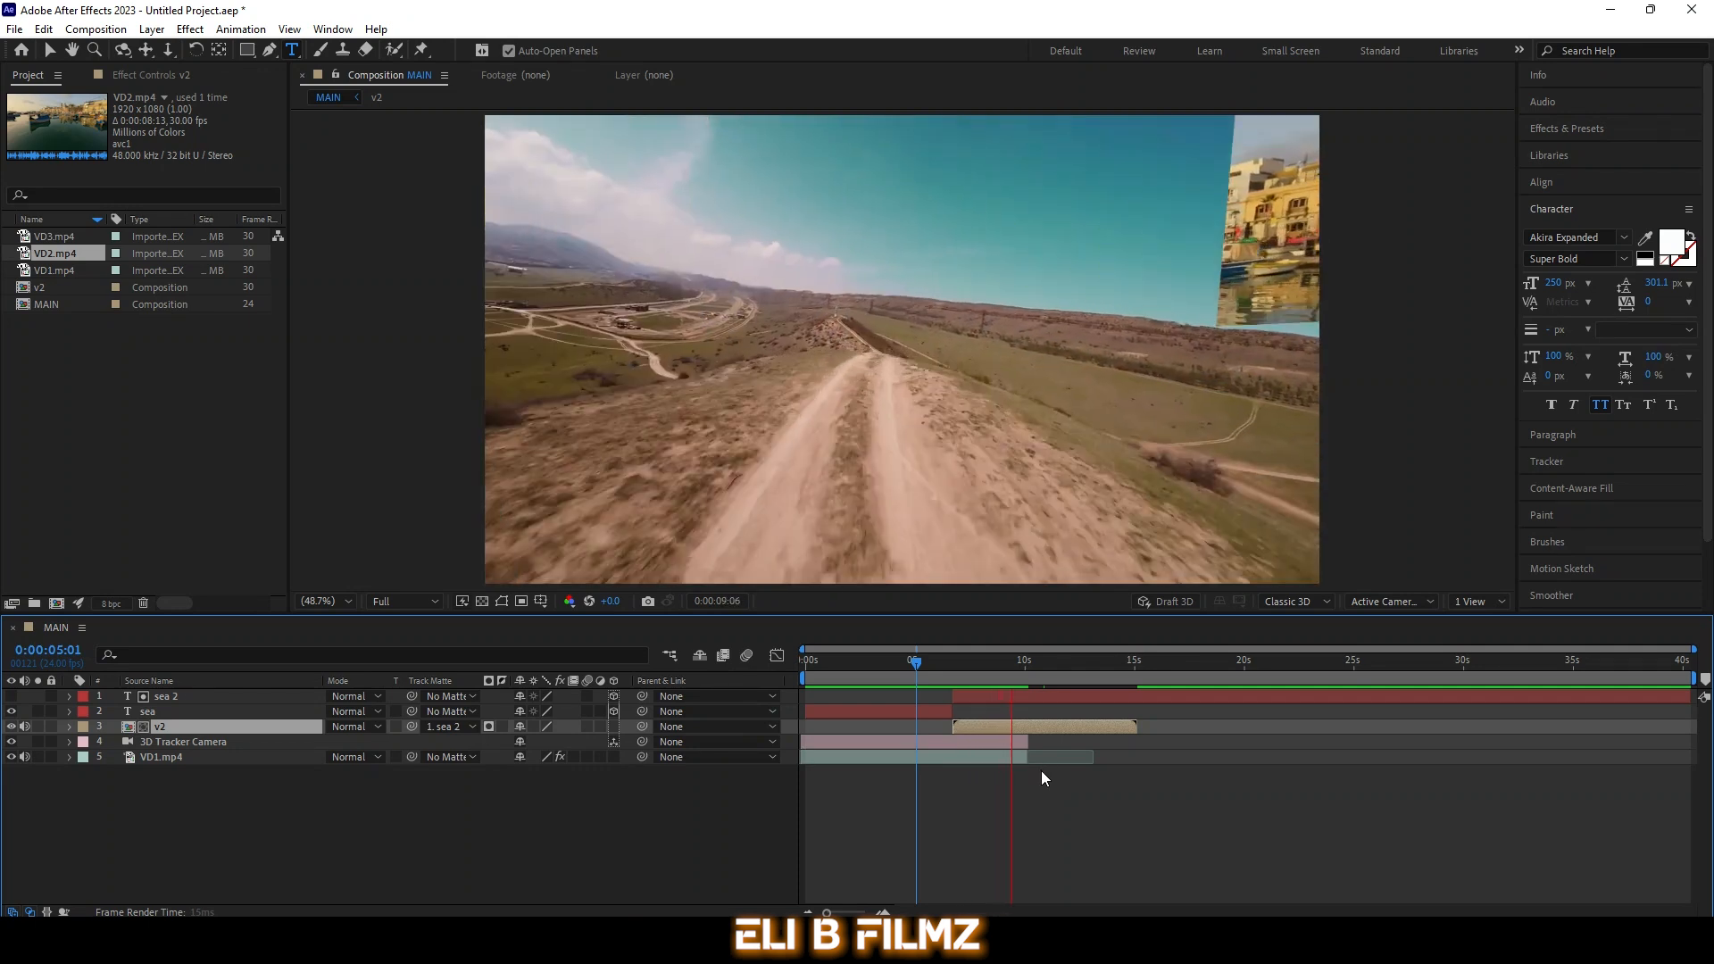
pyautogui.press('space')
pyautogui.moveTo(1008, 666)
pyautogui.mouseDown()
pyautogui.moveTo(1030, 662)
pyautogui.moveTo(1012, 681)
pyautogui.mouseUp()
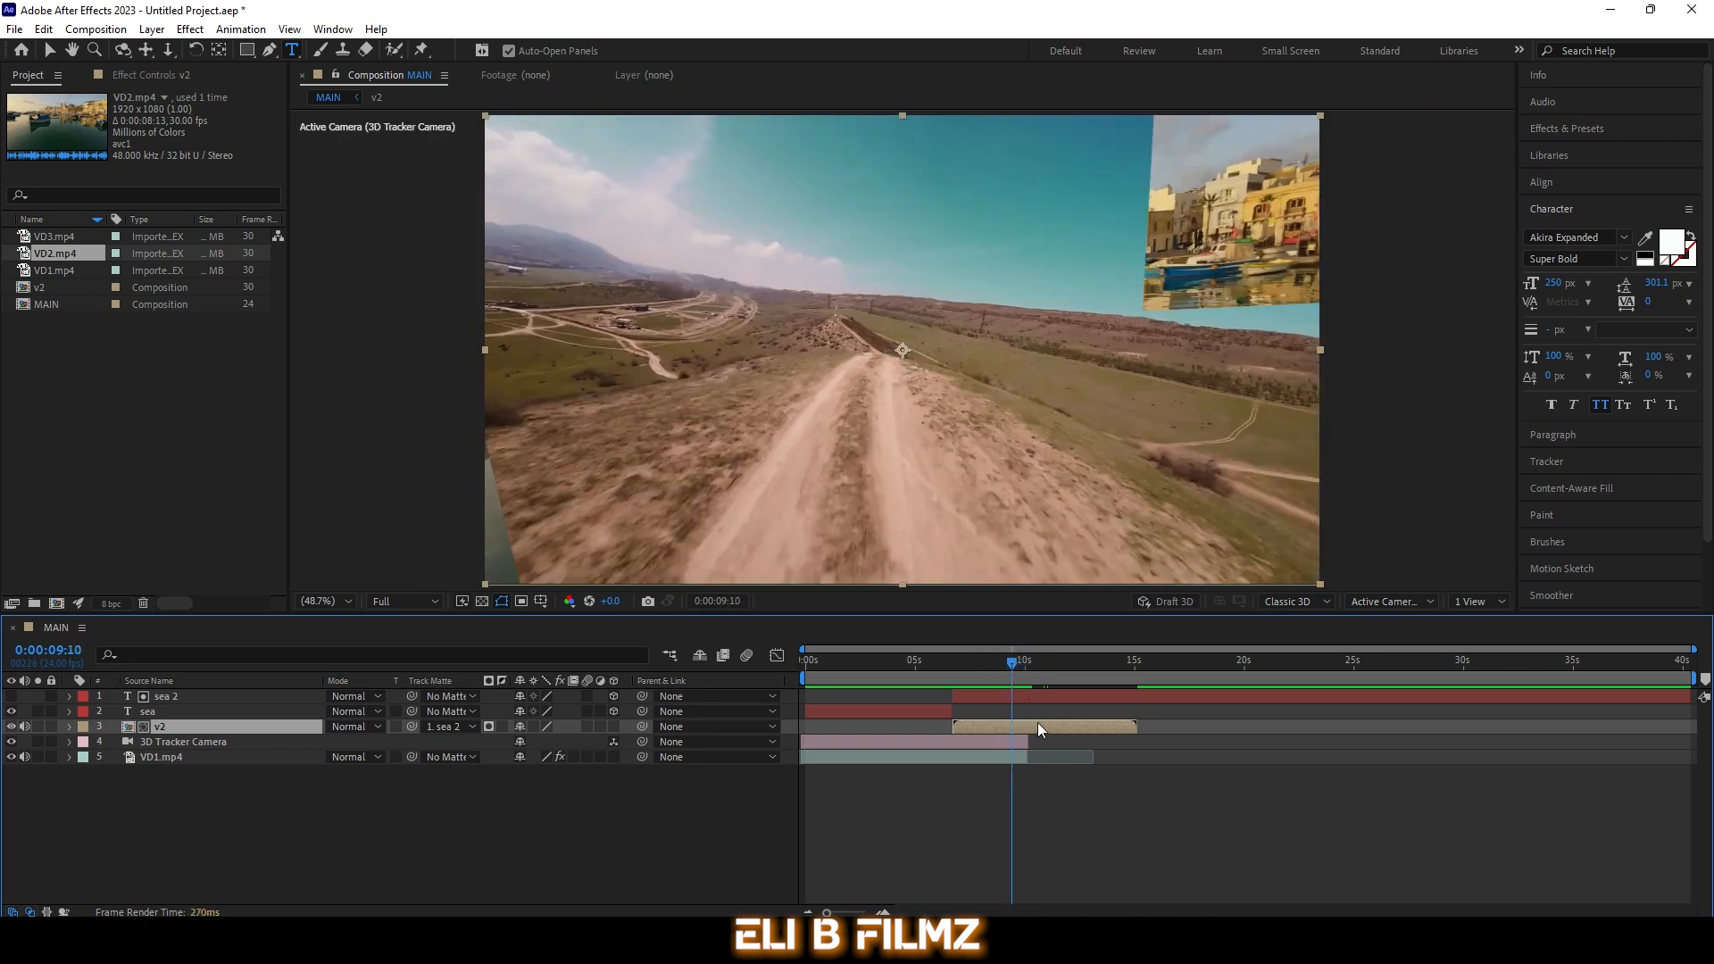
pyautogui.click(1023, 665)
pyautogui.moveTo(1029, 671)
pyautogui.mouseDown()
pyautogui.moveTo(993, 673)
pyautogui.moveTo(1015, 676)
pyautogui.mouseUp()
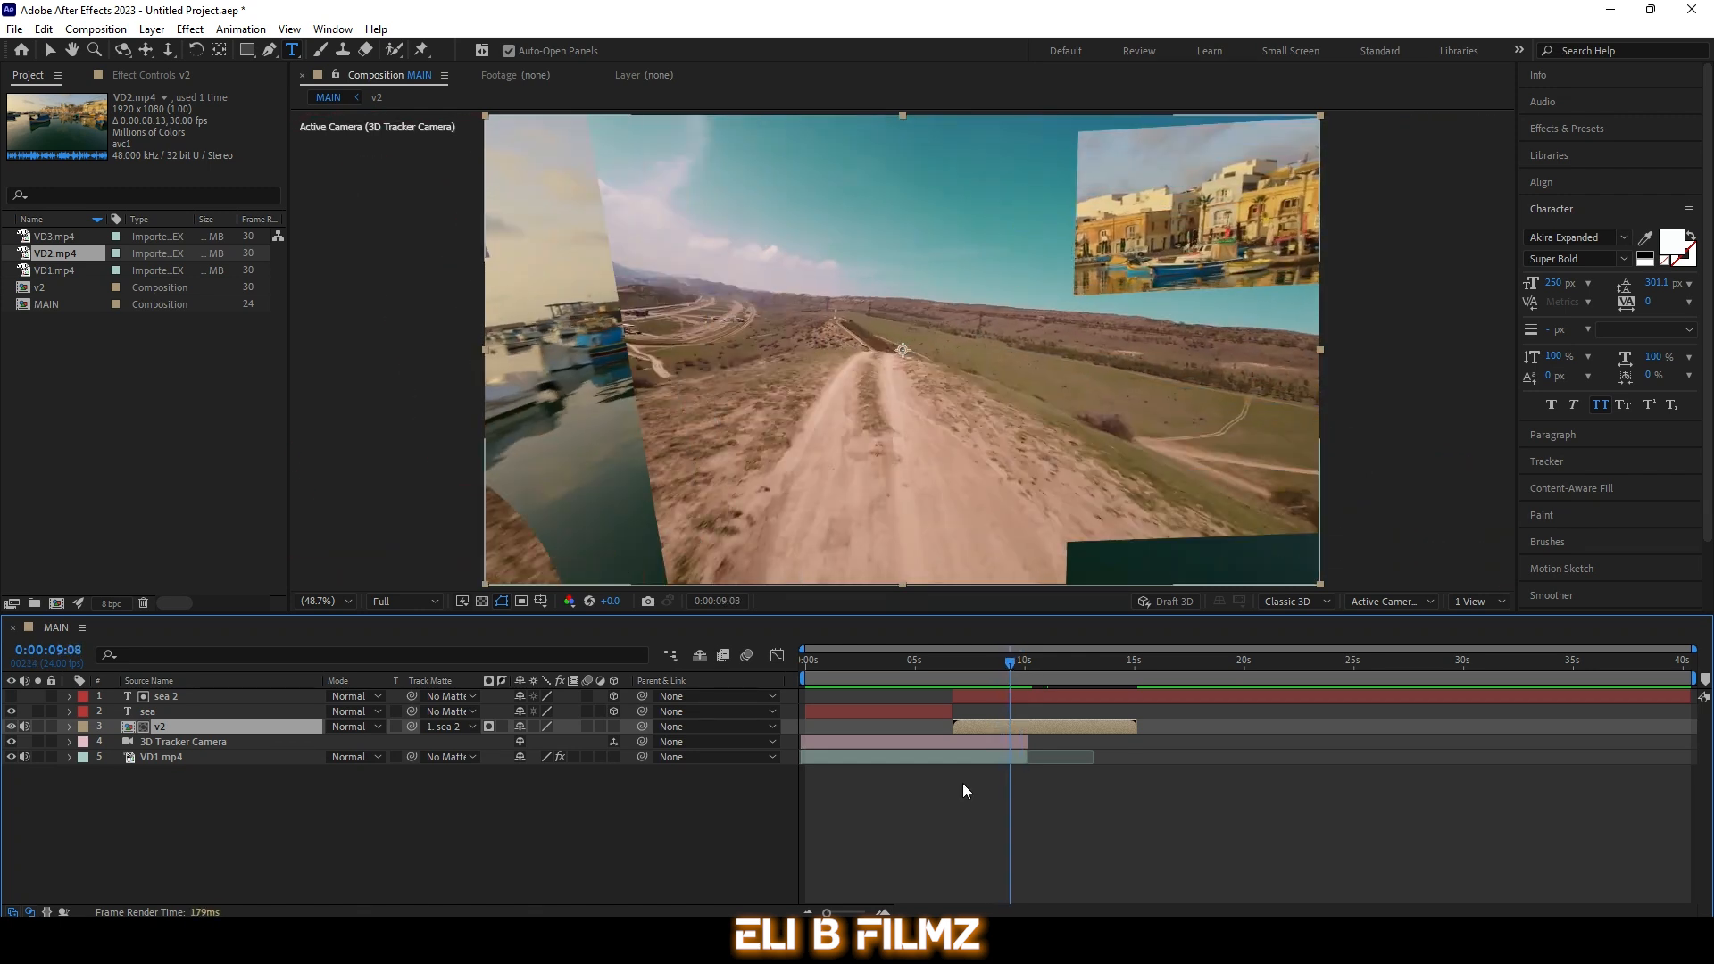
pyautogui.moveTo(828, 912); pyautogui.dragTo(858, 912)
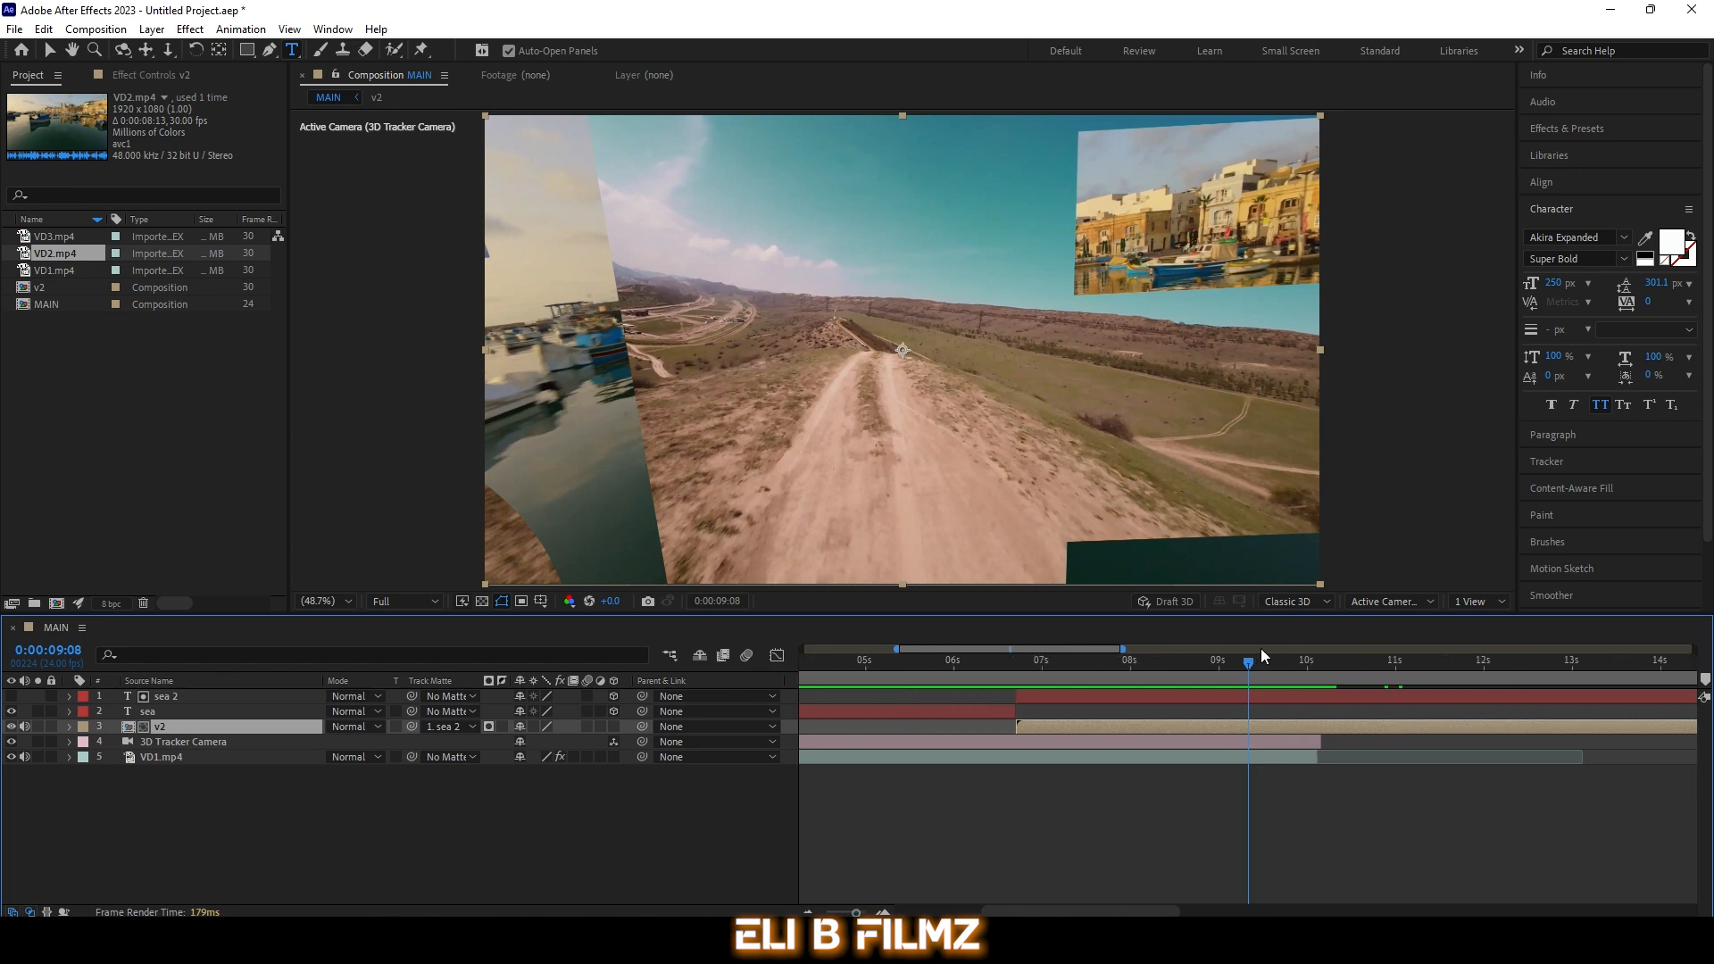
# Step: Split the v2 layer at 0:00:09:12 and set the track matte of its second part to No Matte
pyautogui.moveTo(1251, 665)
pyautogui.mouseDown()
pyautogui.moveTo(1299, 668)
pyautogui.moveTo(1264, 663)
pyautogui.mouseUp()
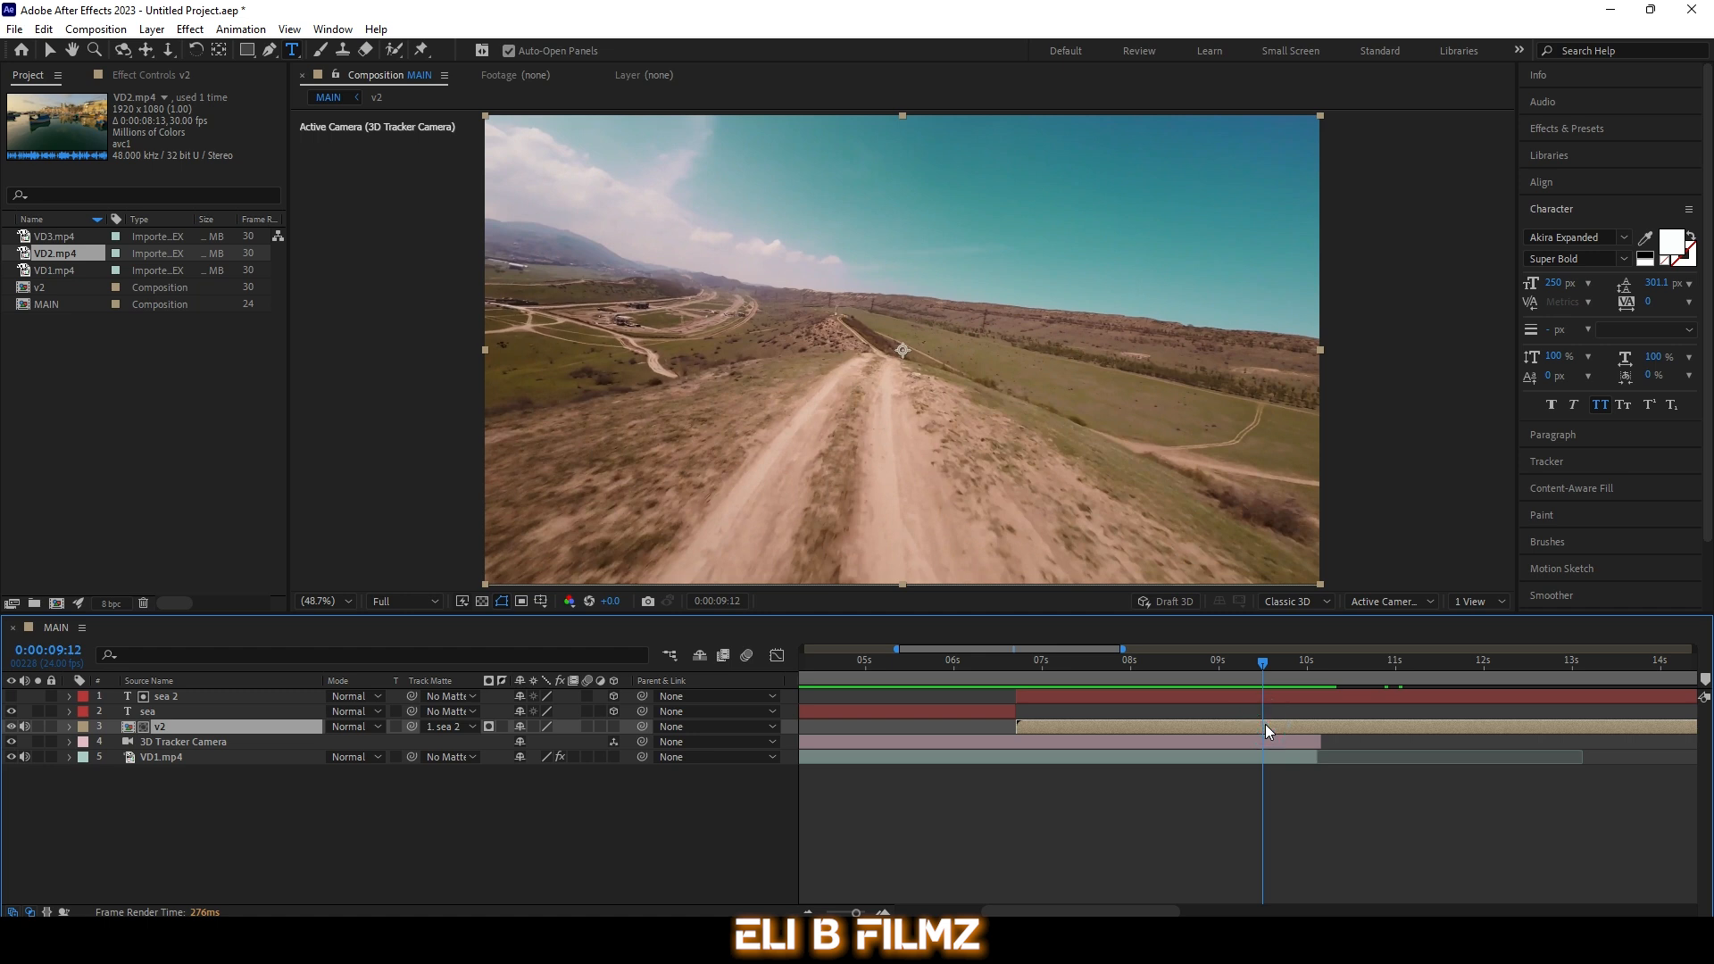
pyautogui.hotkey('ctrl', 'shift', 'd')
pyautogui.click(1297, 735)
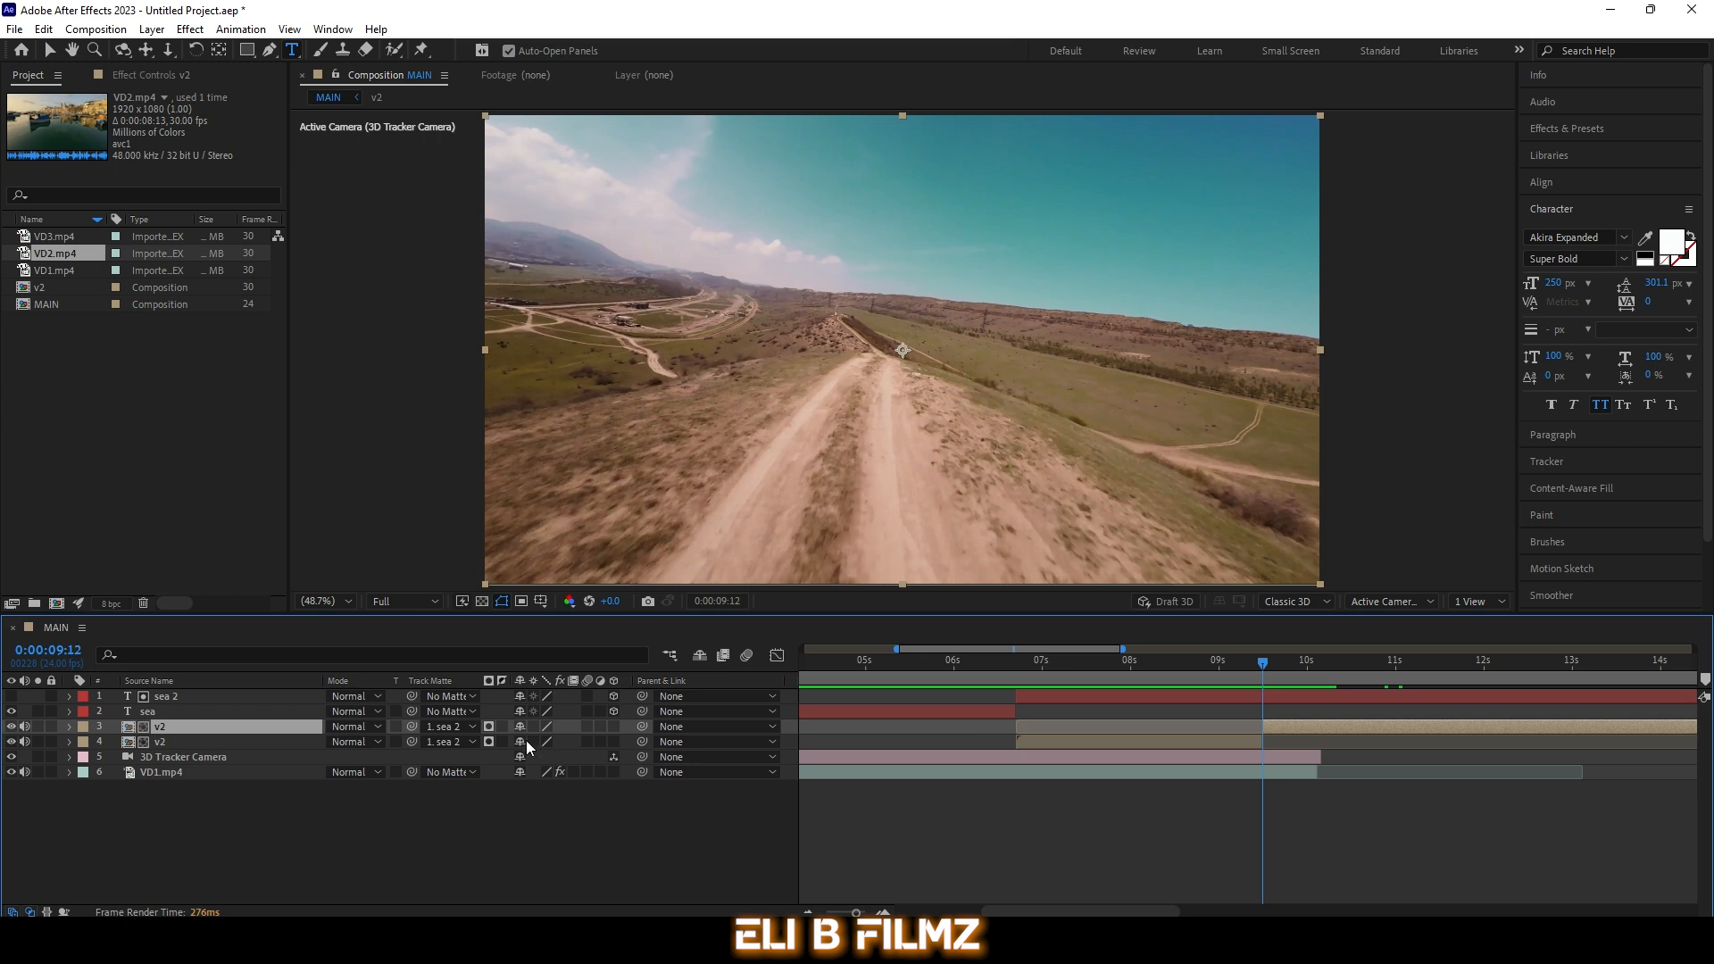
pyautogui.click(457, 726)
pyautogui.click(453, 739)
# Step: Preview the text transition from 0:00:08:22 and 0:00:05:11, checking the cut between the two v2 parts
pyautogui.moveTo(1262, 663); pyautogui.dragTo(1211, 680)
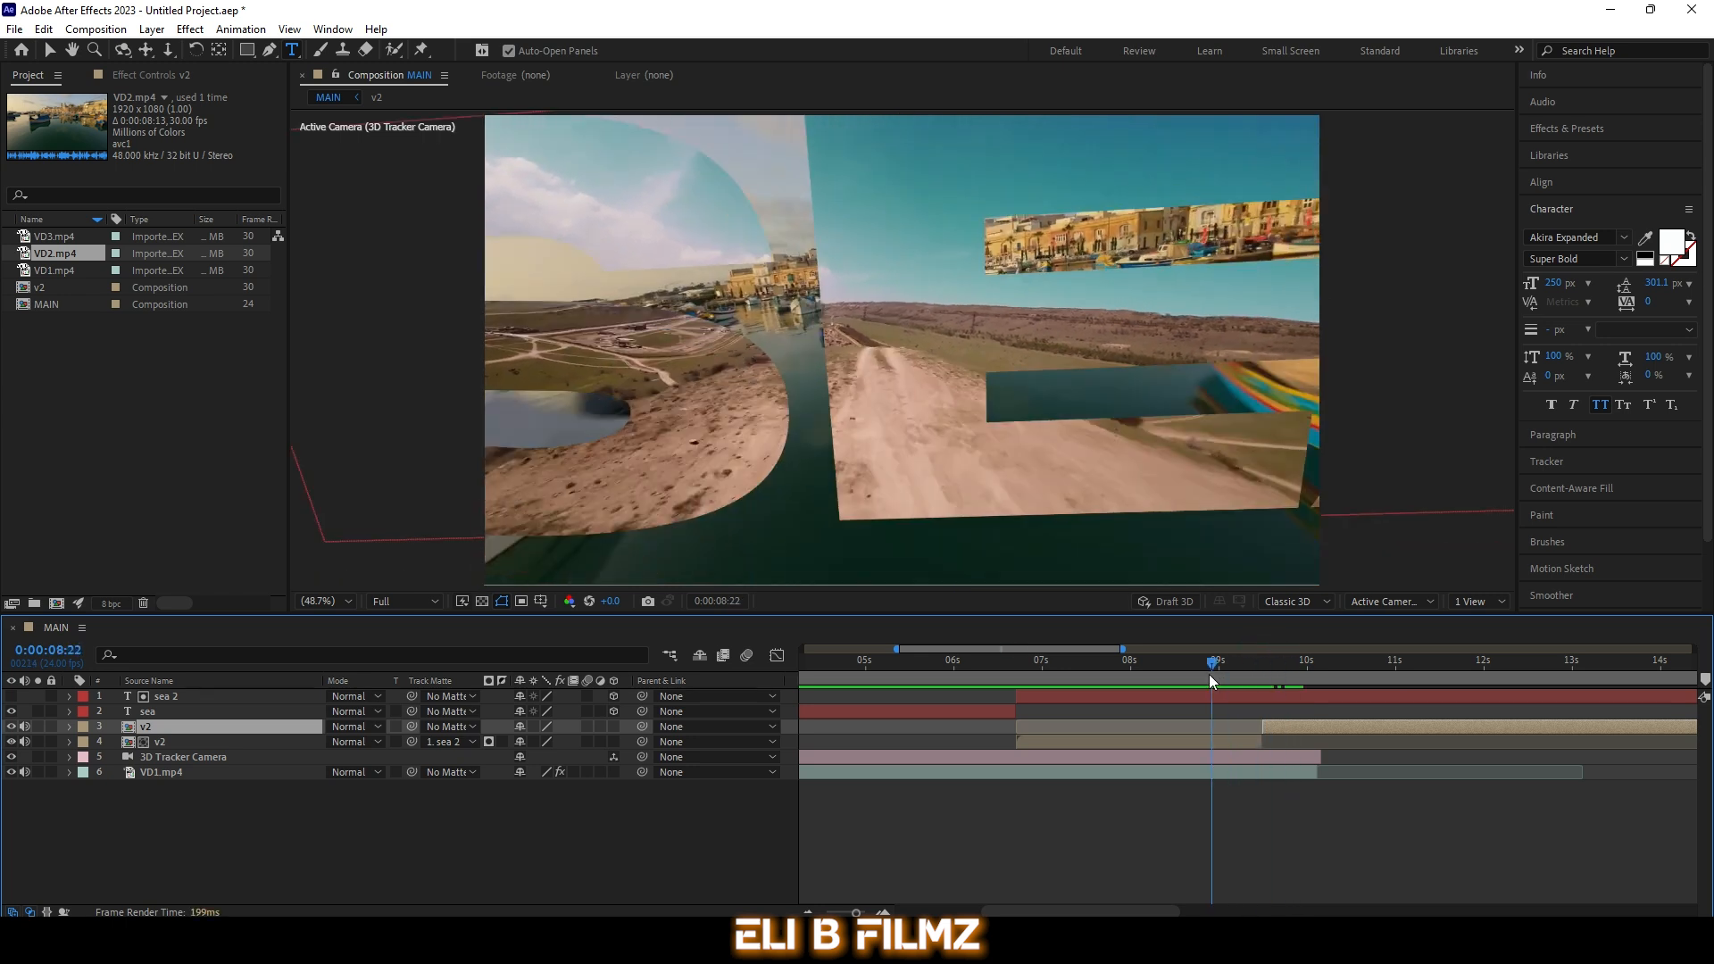
pyautogui.press('space')
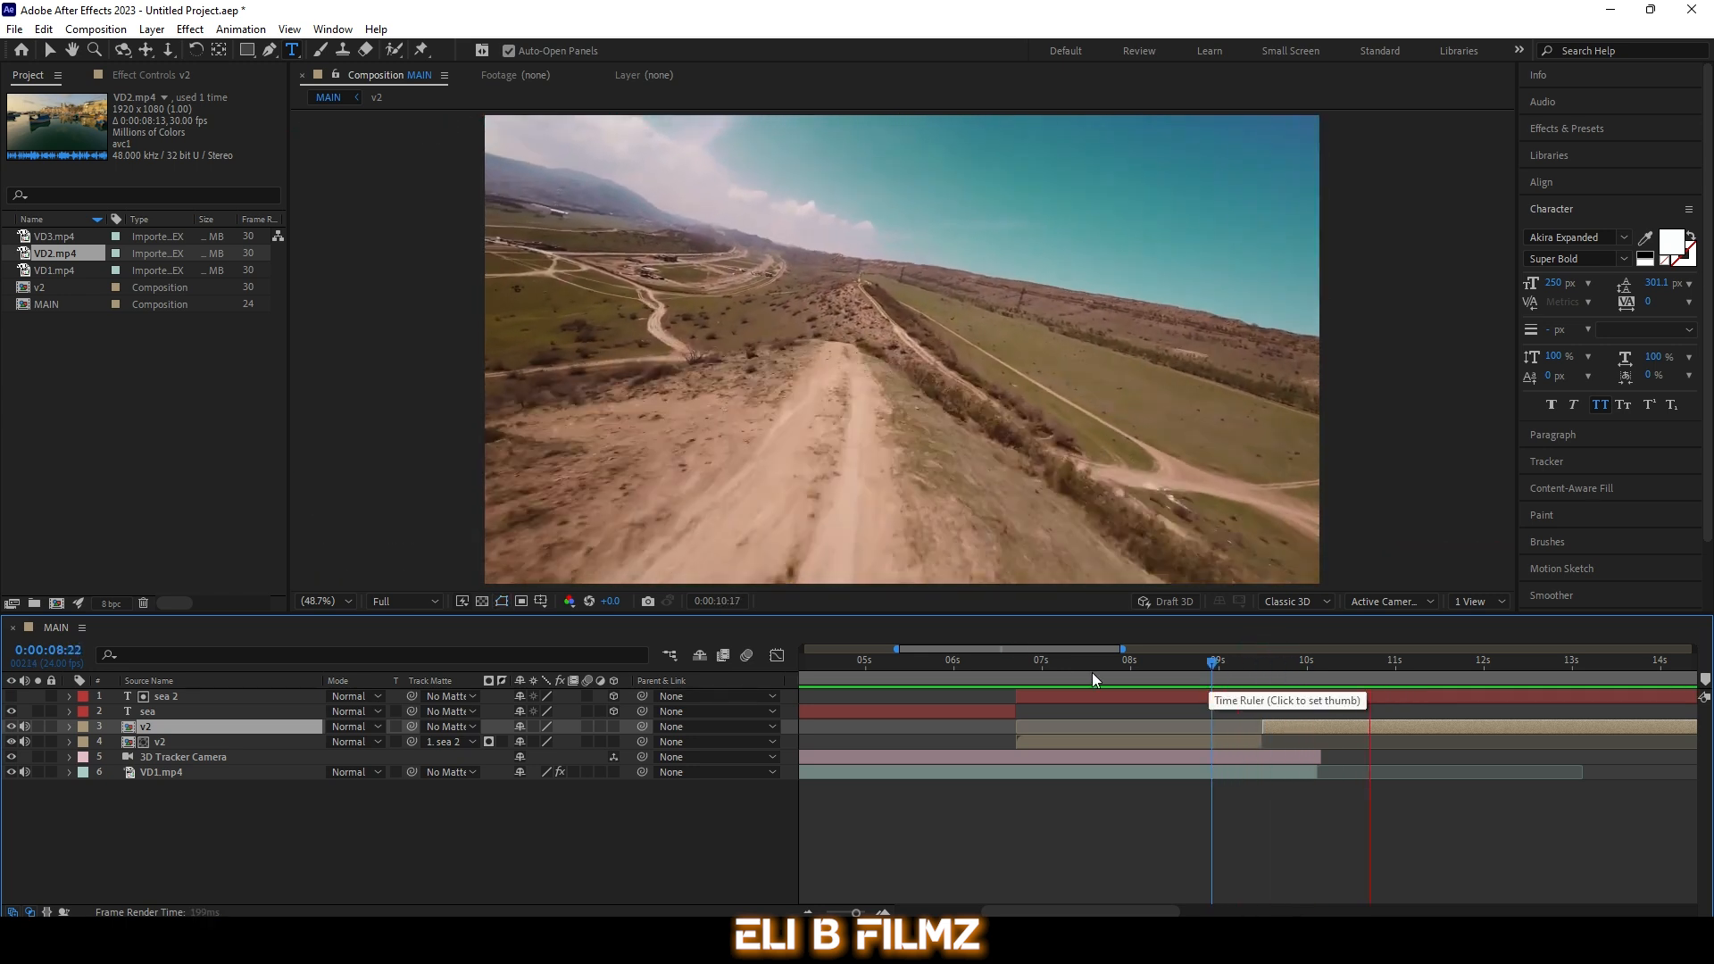
pyautogui.moveTo(1025, 671); pyautogui.dragTo(906, 671)
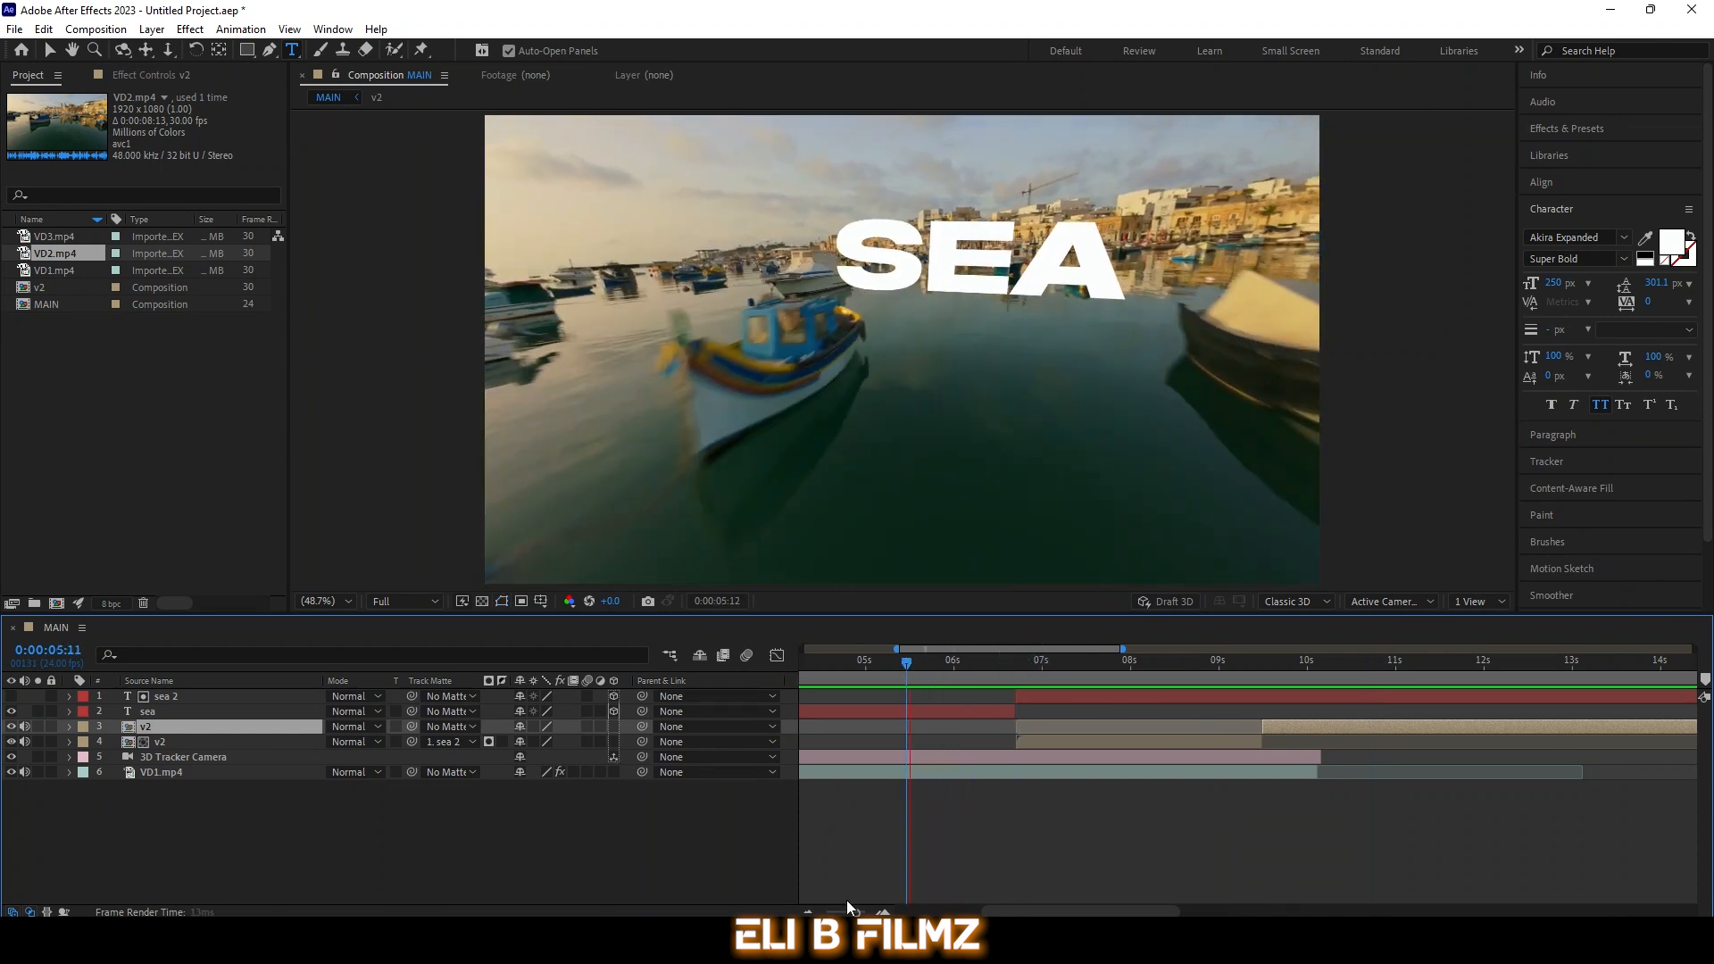
pyautogui.moveTo(848, 907); pyautogui.dragTo(823, 911)
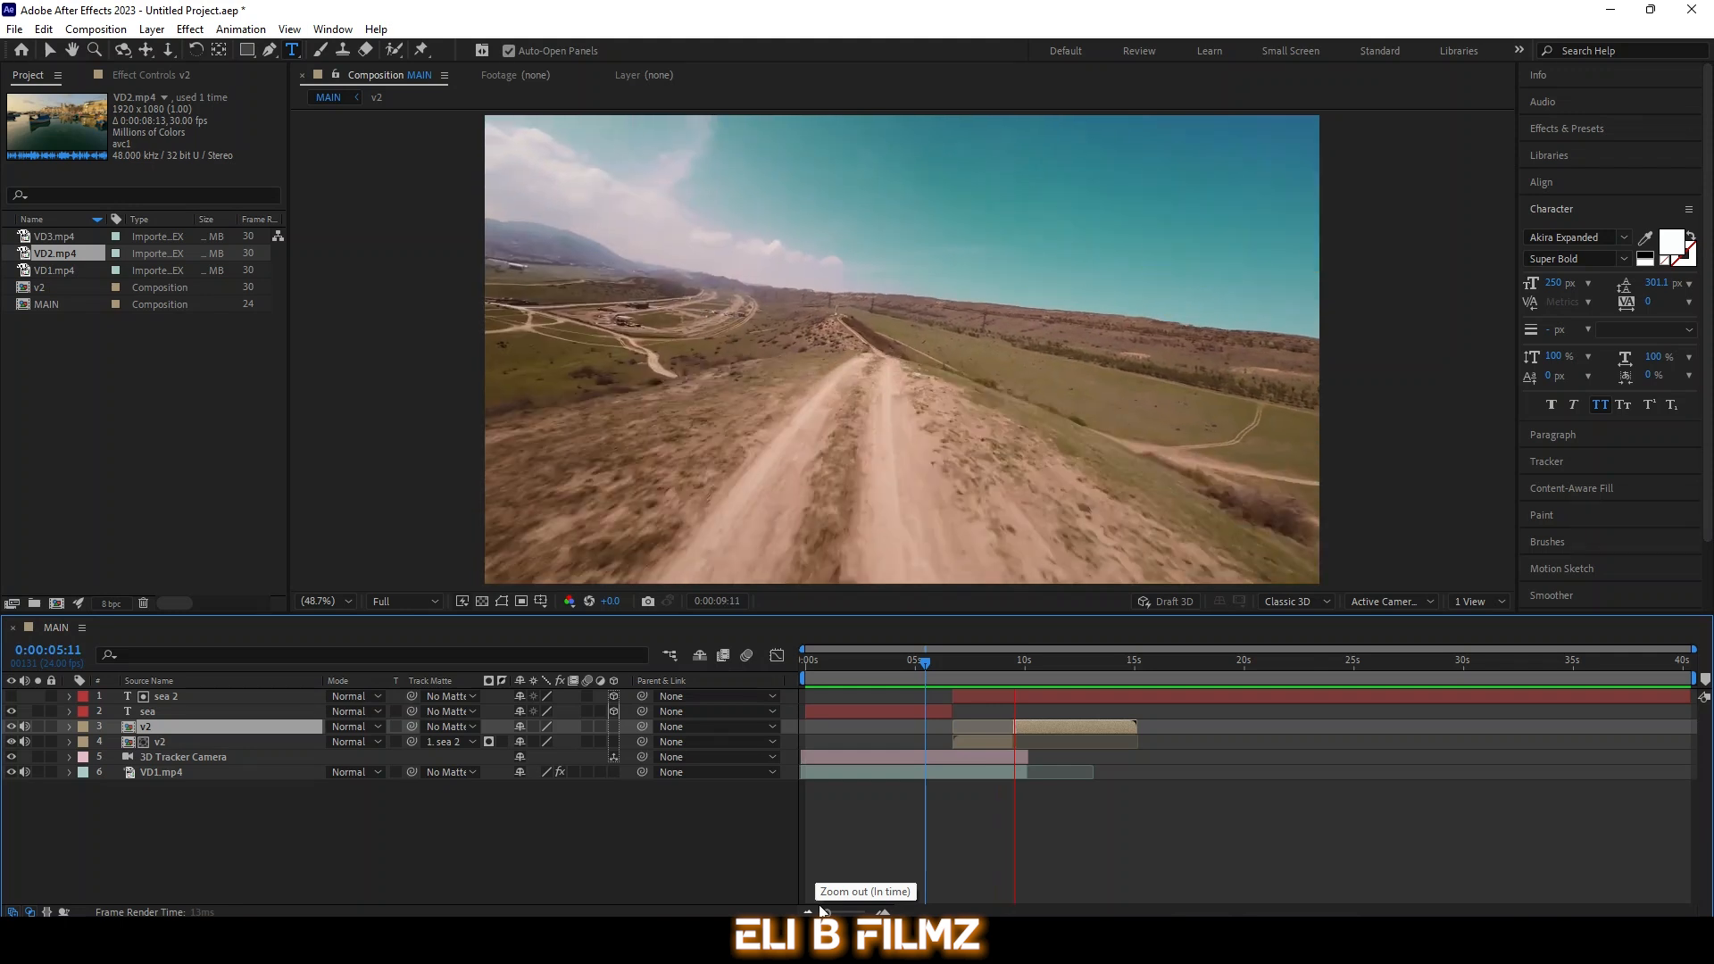
pyautogui.press('space')
pyautogui.press('space')
pyautogui.press('space')
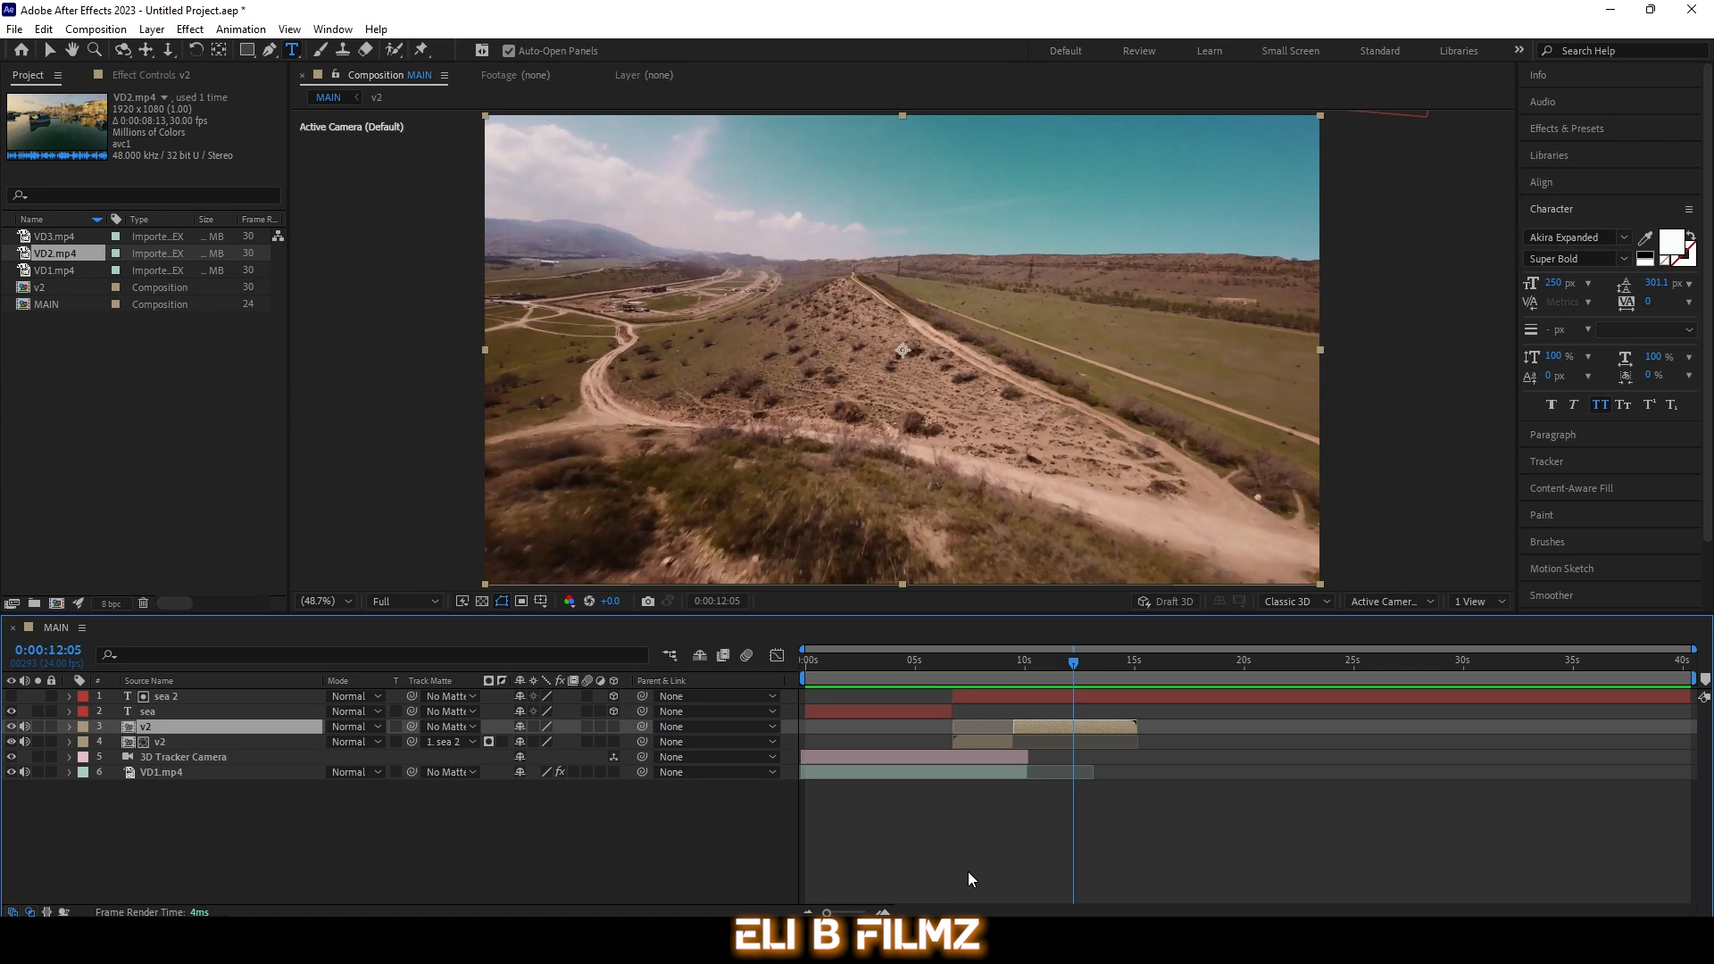
pyautogui.press('space')
pyautogui.press('space')
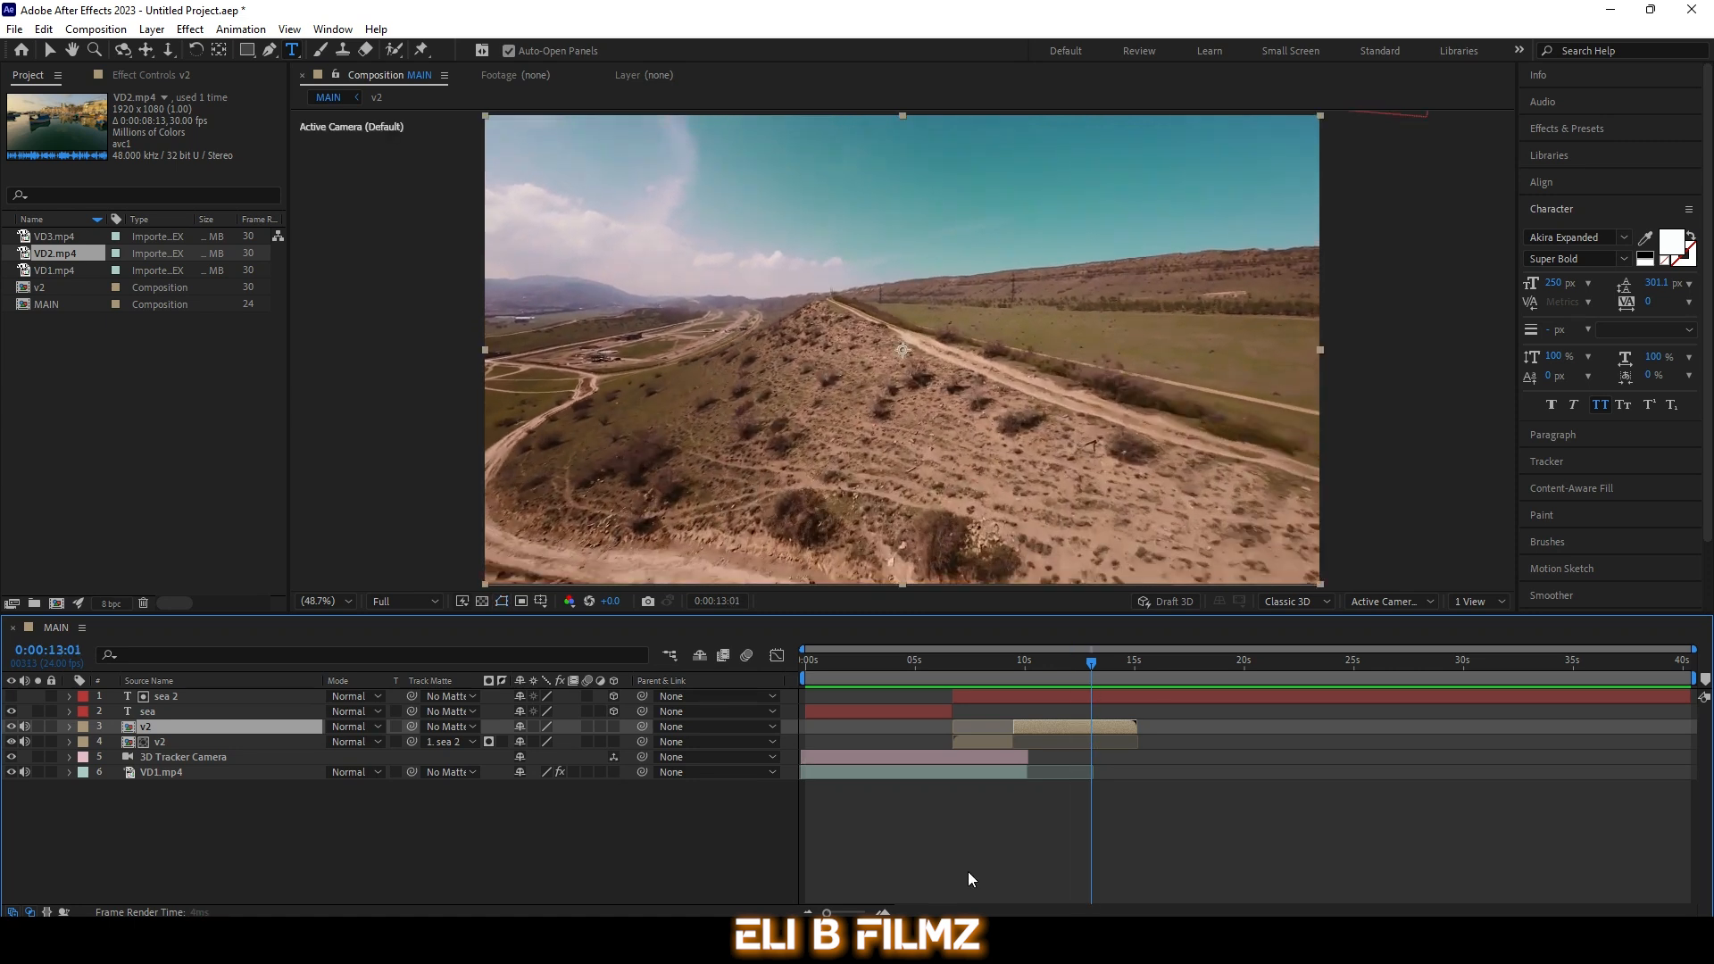
# Step: Play the whole composition from 0:00:00:00 through the harbour clip and into the v2 footage
pyautogui.moveTo(929, 662); pyautogui.dragTo(784, 673)
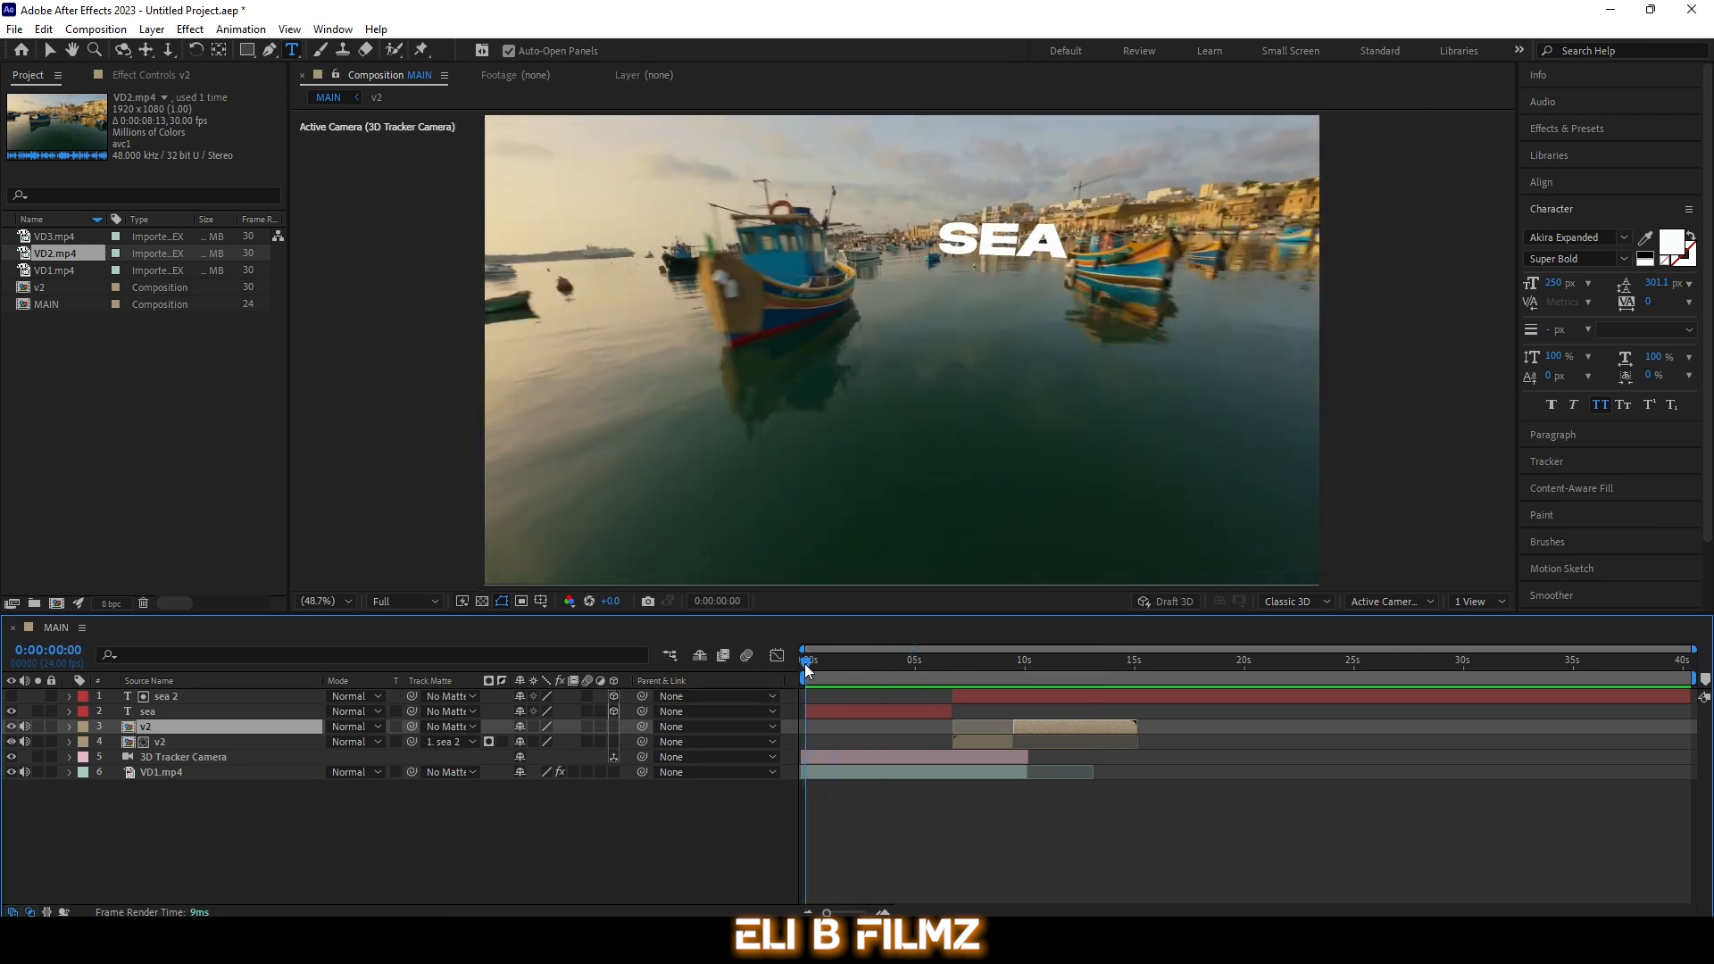
pyautogui.press('space')
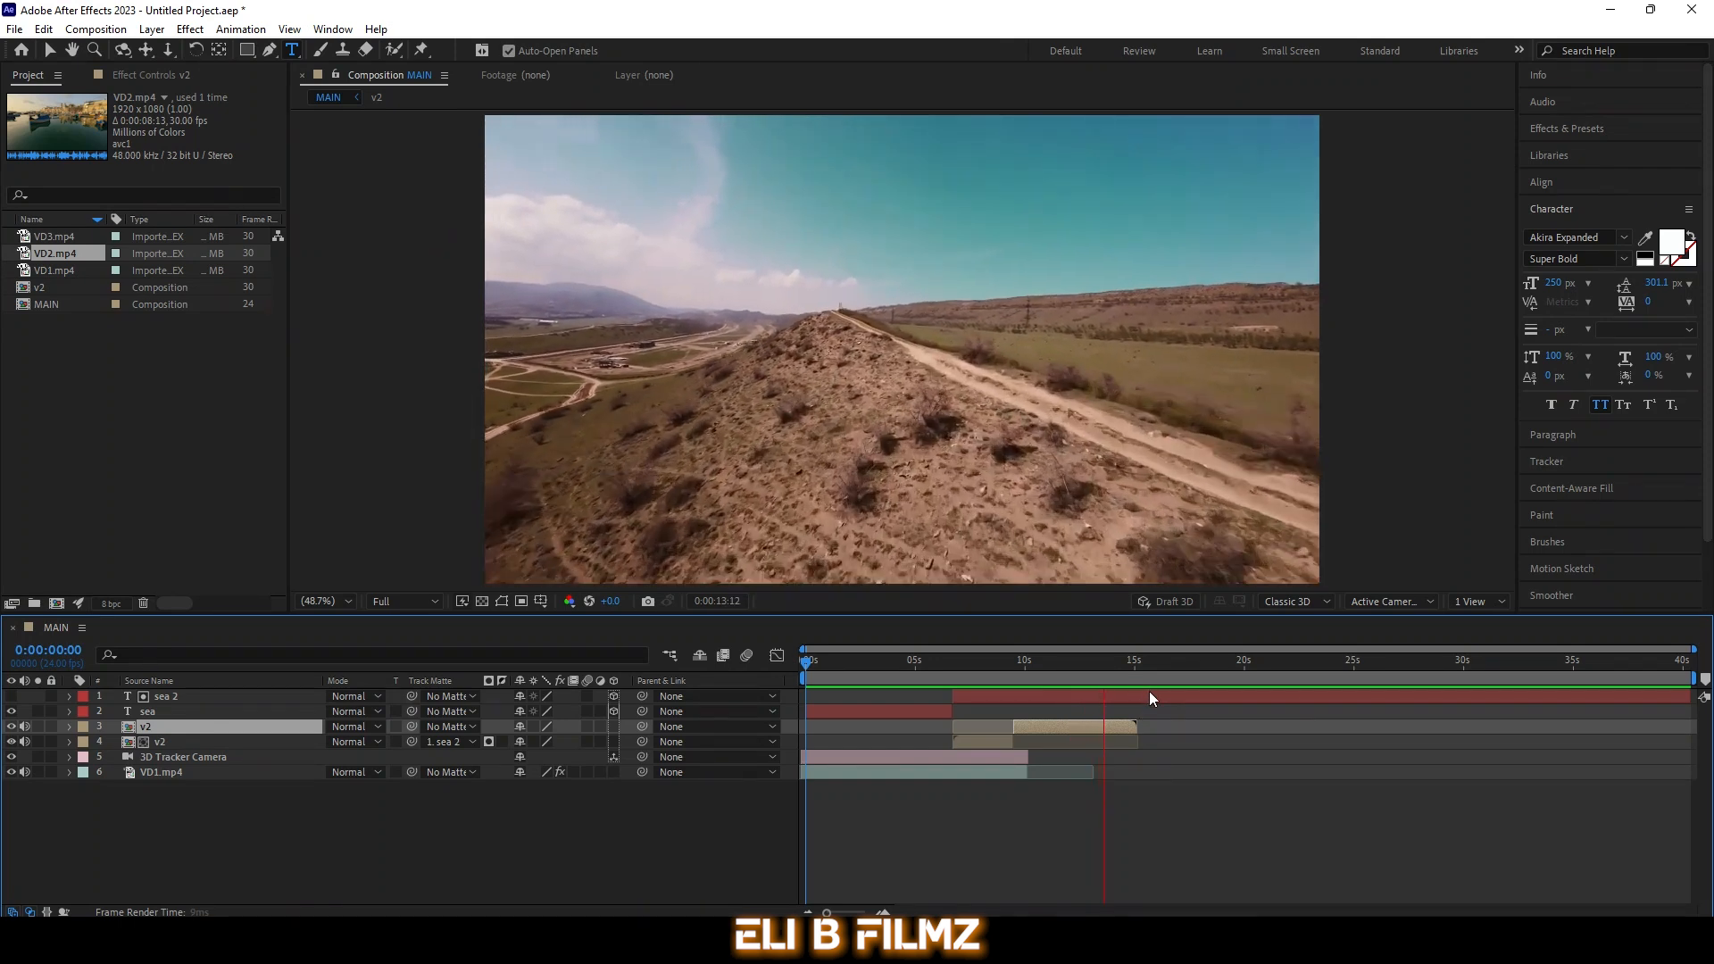
pyautogui.press('space')
# Step: Apply the 3D Camera Tracker effect to the second part of the v2 layer and let it solve the shot
pyautogui.moveTo(1100, 664); pyautogui.dragTo(1086, 666)
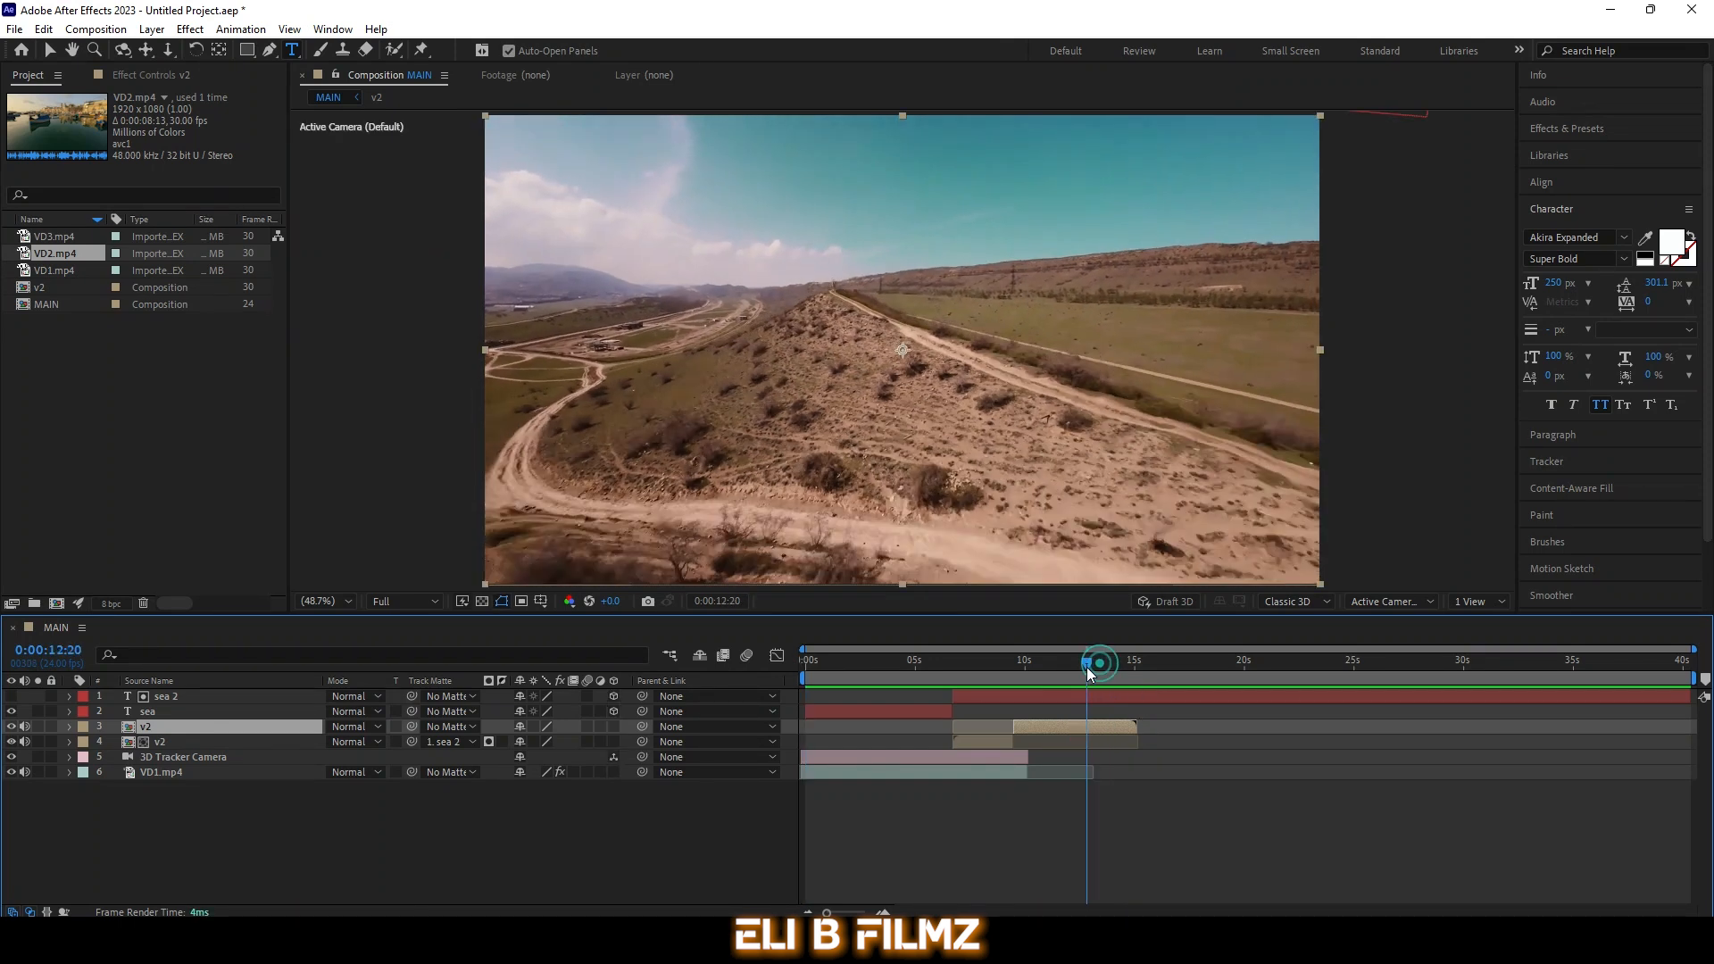
pyautogui.click(1084, 727)
pyautogui.click(1123, 713)
pyautogui.click(1113, 726)
pyautogui.click(1583, 127)
pyautogui.moveTo(1621, 184); pyautogui.dragTo(1082, 721)
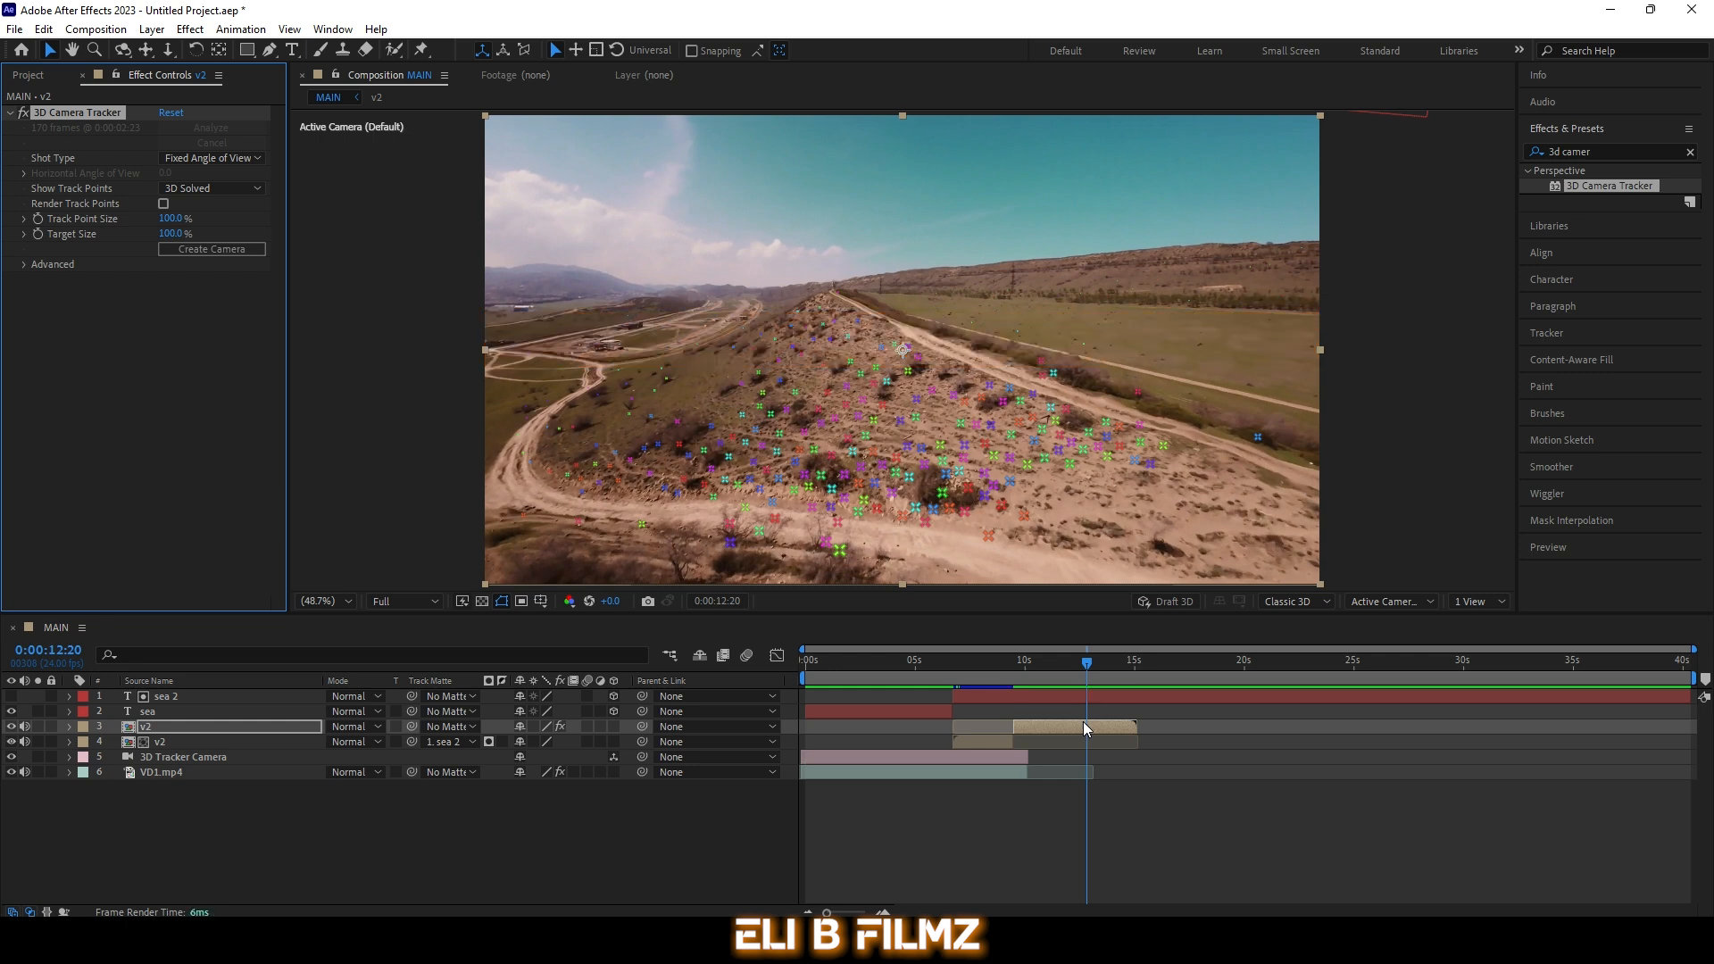
# Step: At 0:00:10:17, create a text and camera from the track points on the dirt road in v2
pyautogui.moveTo(1085, 665); pyautogui.dragTo(1034, 693)
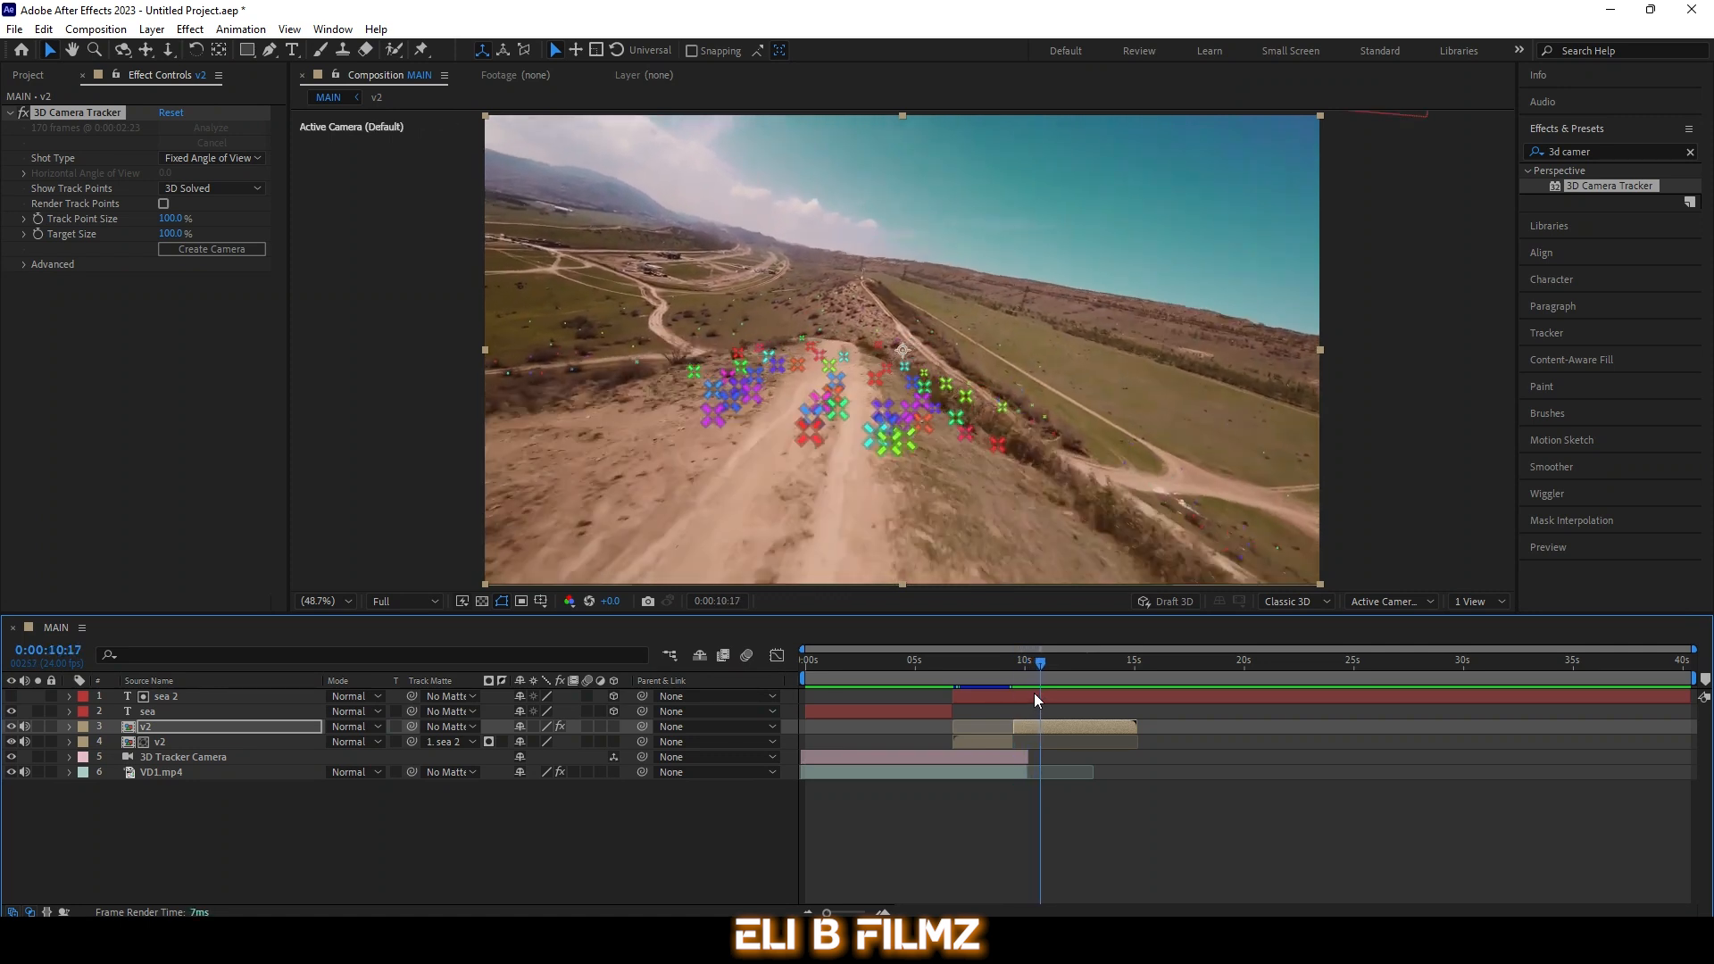
pyautogui.rightClick(865, 366)
pyautogui.click(929, 378)
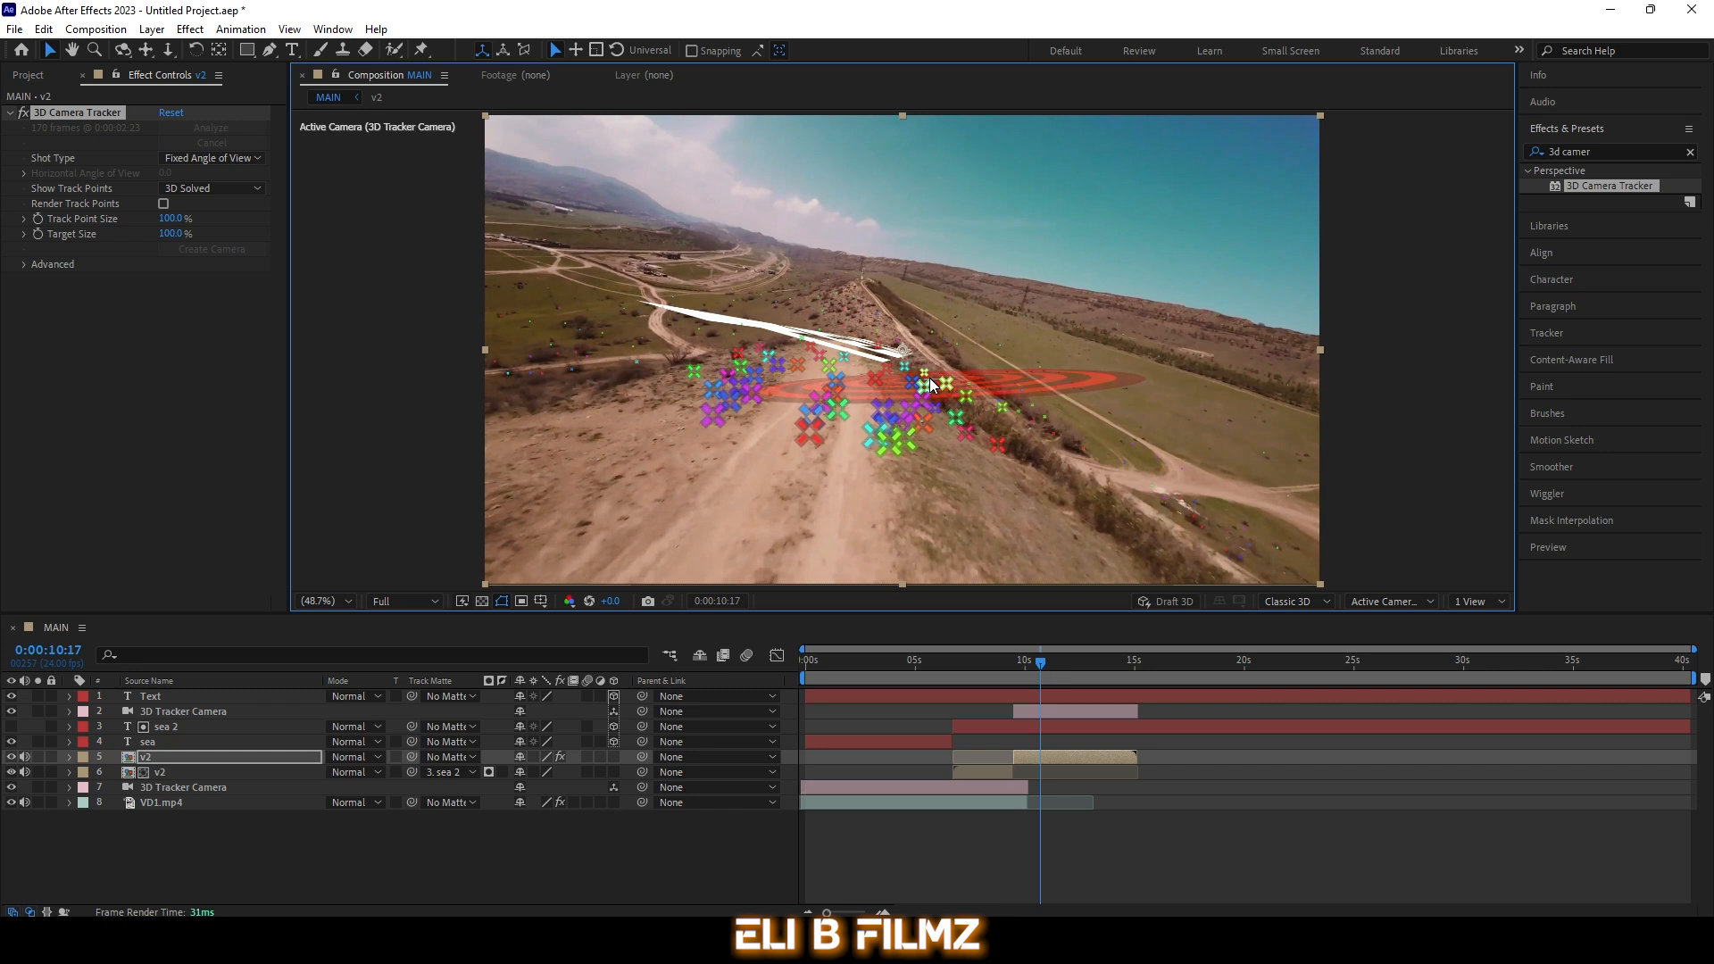
# Step: Rotate the new Text layer upright to face the camera, with X Rotation 74° and Z Rotation 4°, adjusting Y Rotation as well
pyautogui.press('r')
pyautogui.press('r')
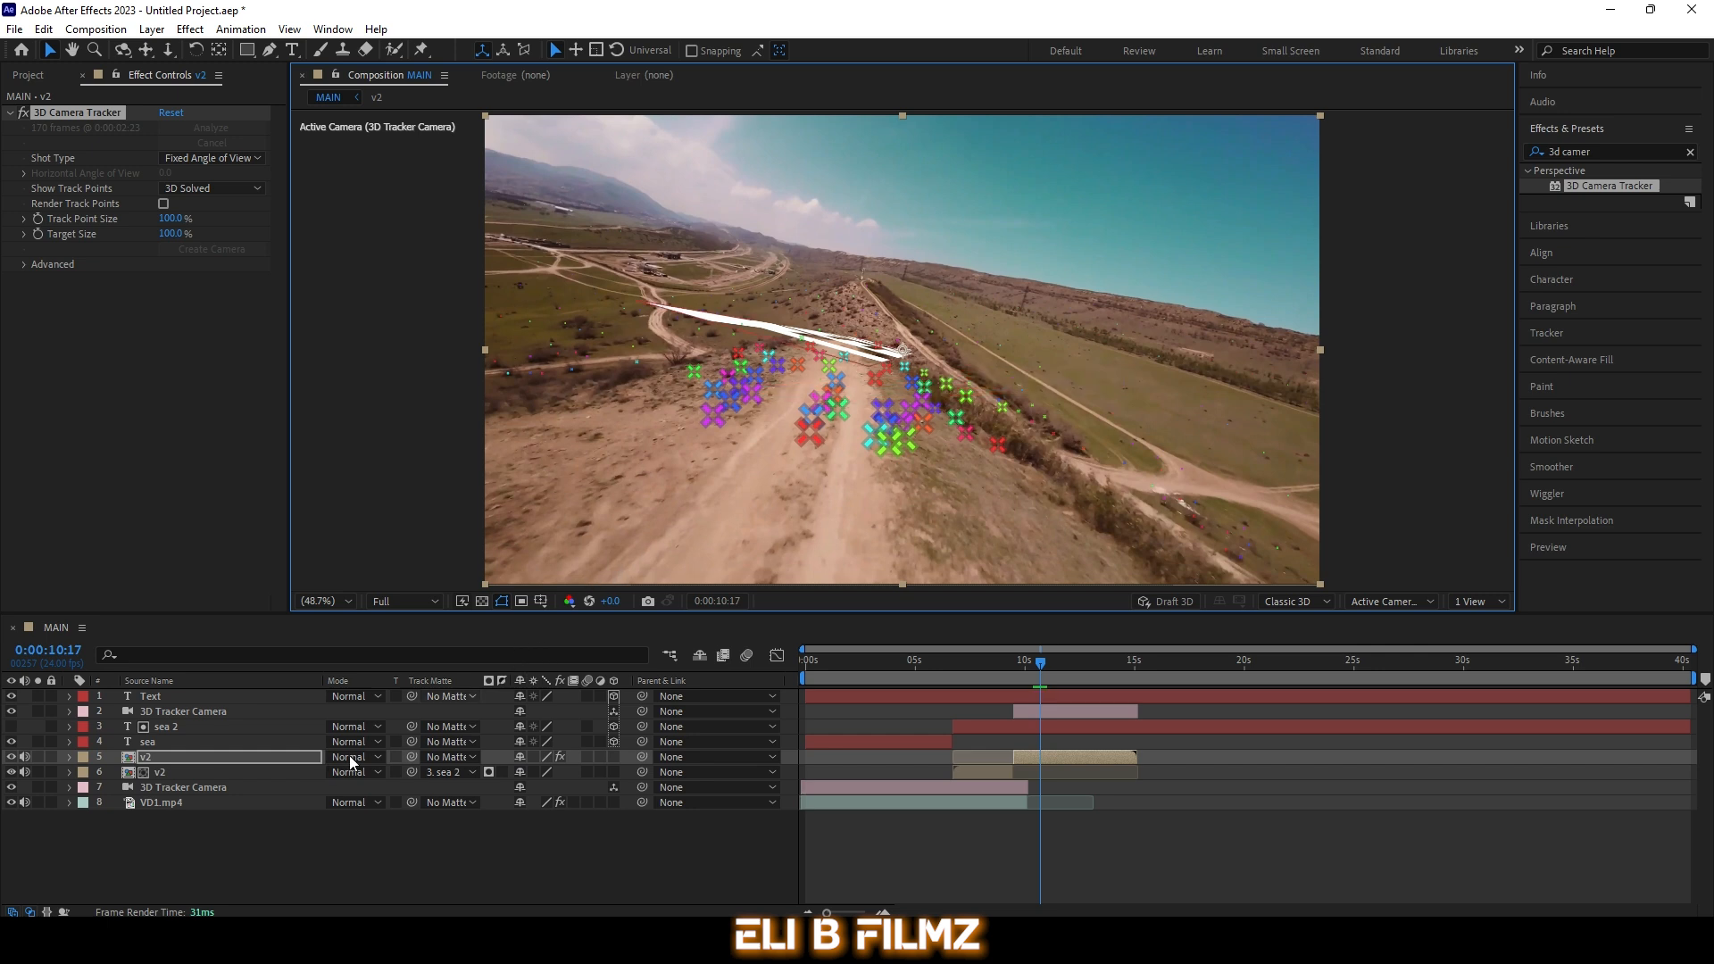
pyautogui.click(1074, 715)
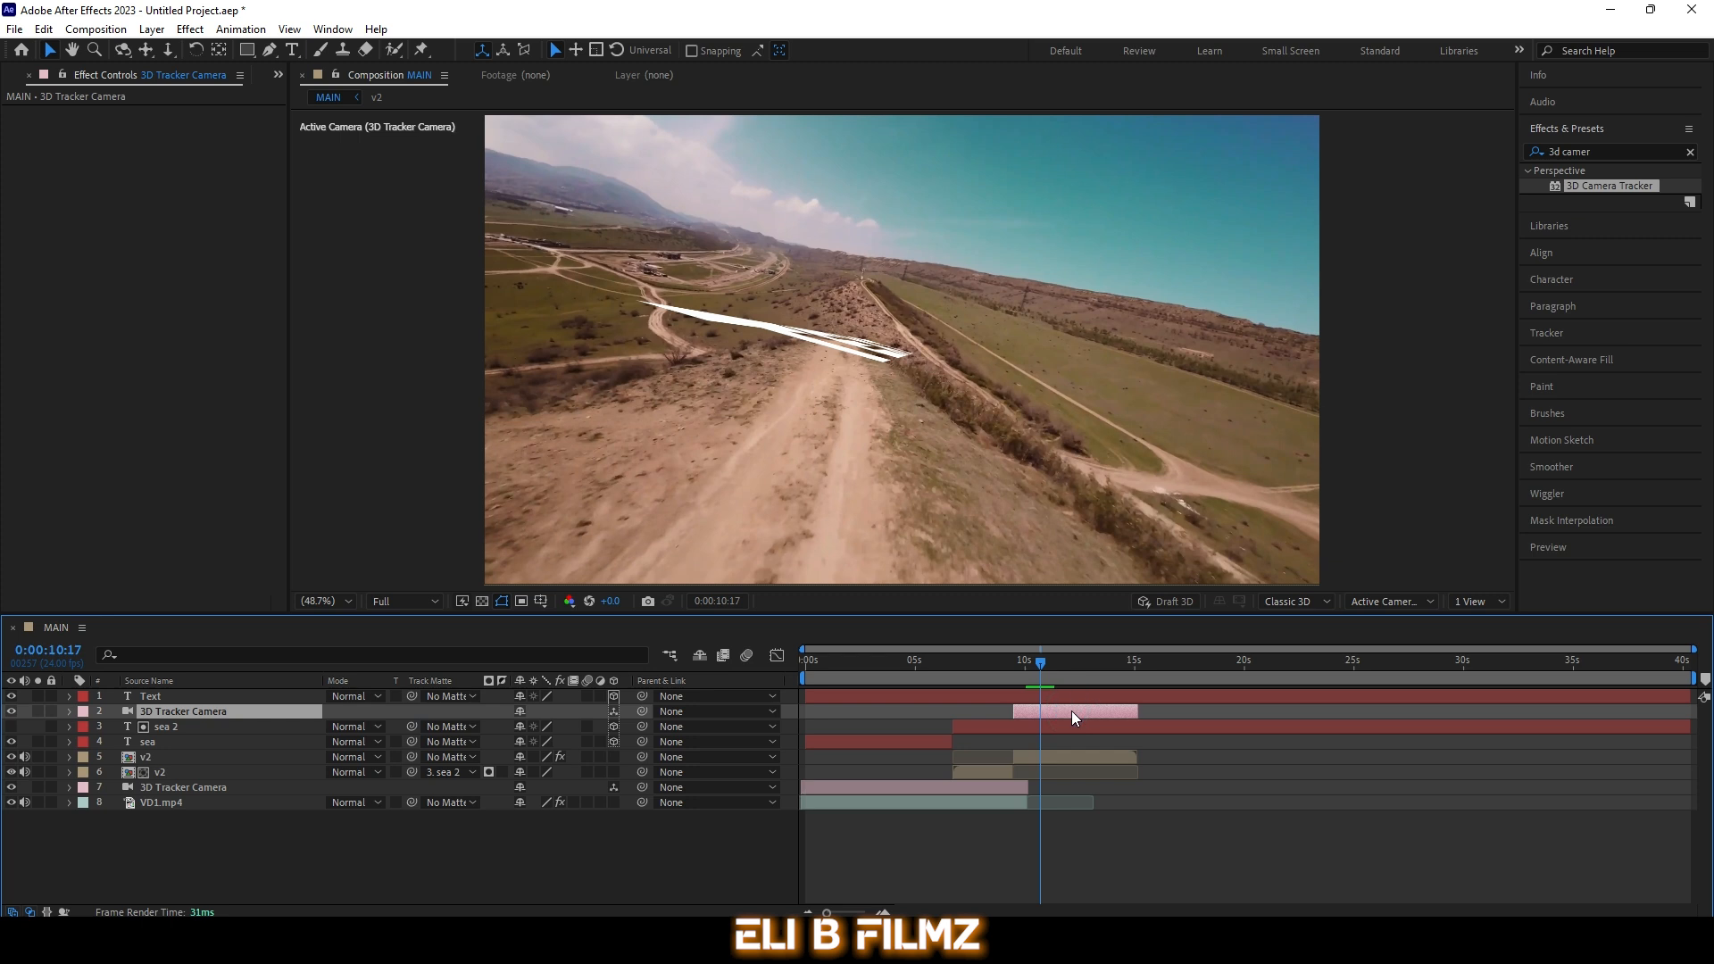
pyautogui.click(1065, 692)
pyautogui.press('r')
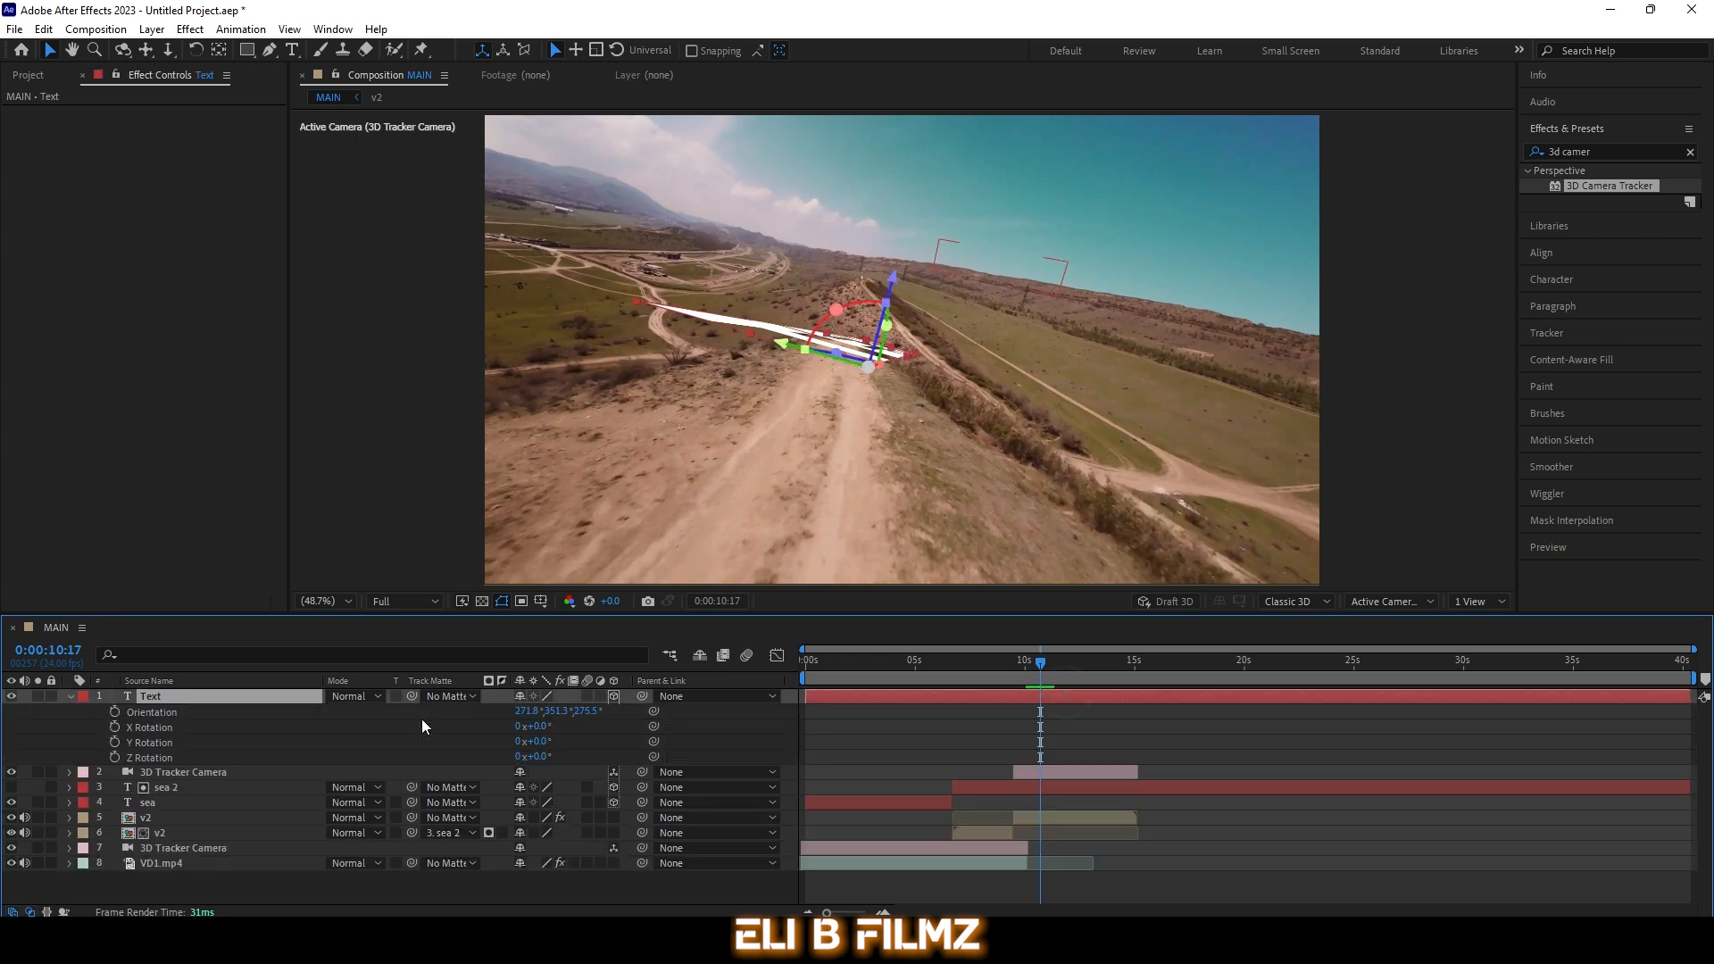
pyautogui.moveTo(541, 727)
pyautogui.mouseDown()
pyautogui.moveTo(618, 740)
pyautogui.moveTo(546, 759)
pyautogui.mouseUp()
# Step: Reposition the Text layer farther along the dirt road so the whole word fits inside the frame at 0:00:10:17
pyautogui.moveTo(859, 375); pyautogui.dragTo(303, 366)
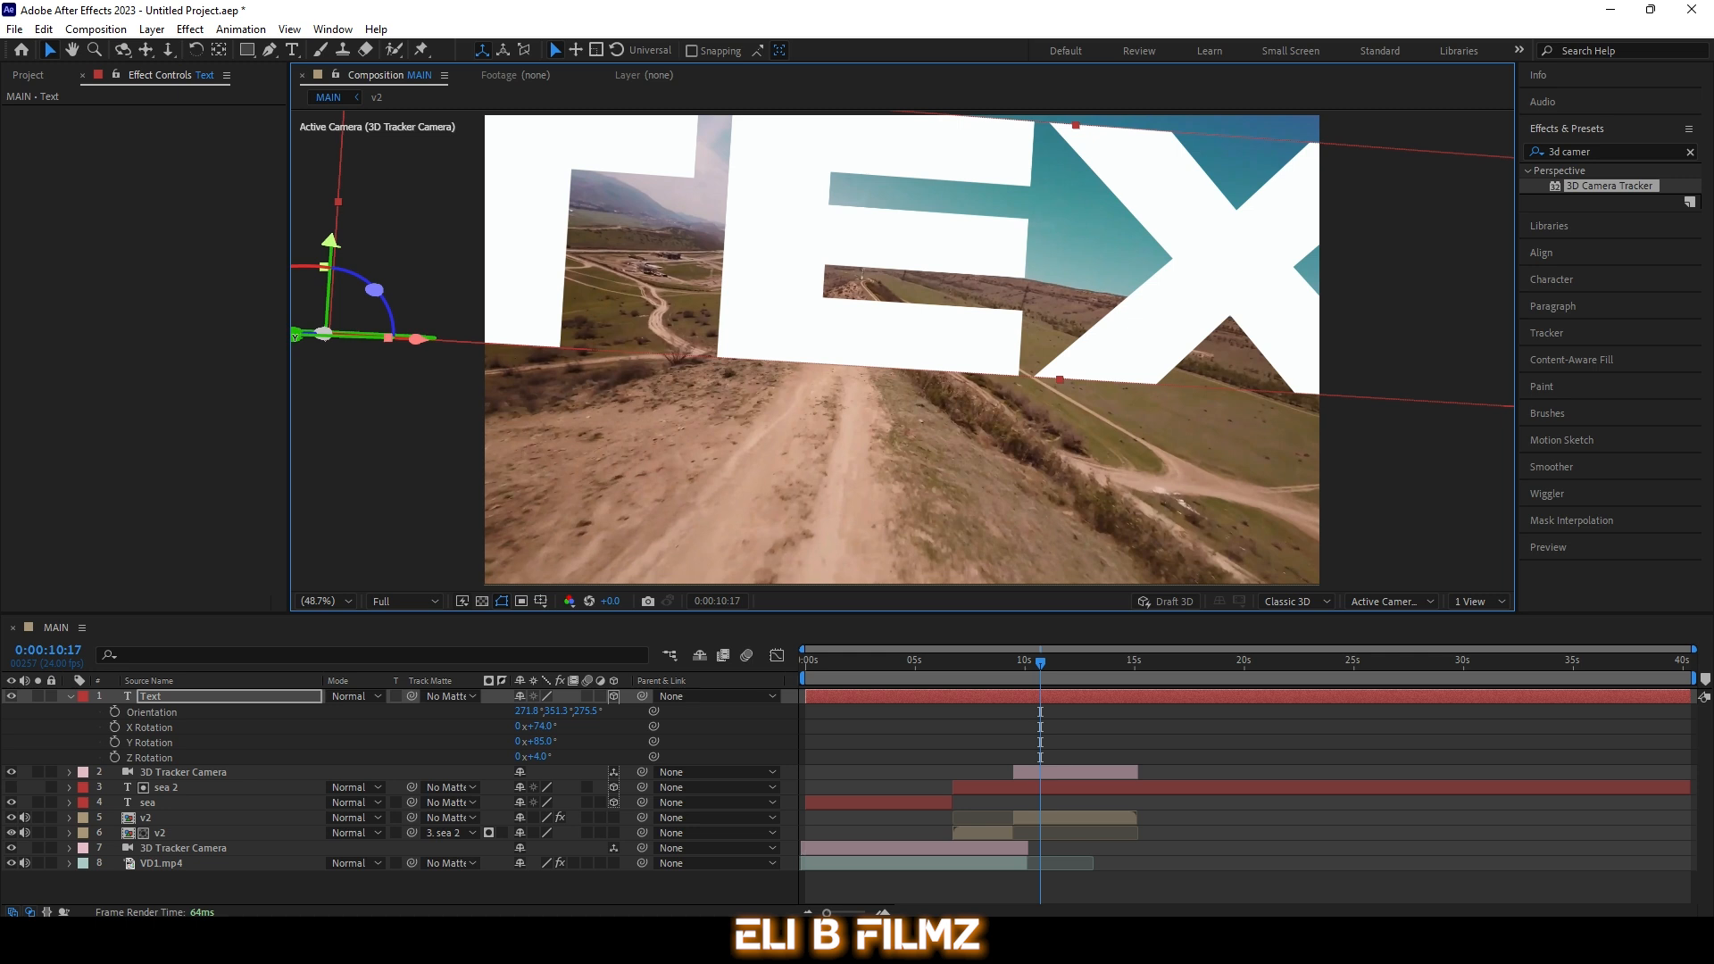
pyautogui.scroll(-2, 530, 369)
pyautogui.moveTo(429, 342); pyautogui.dragTo(790, 348)
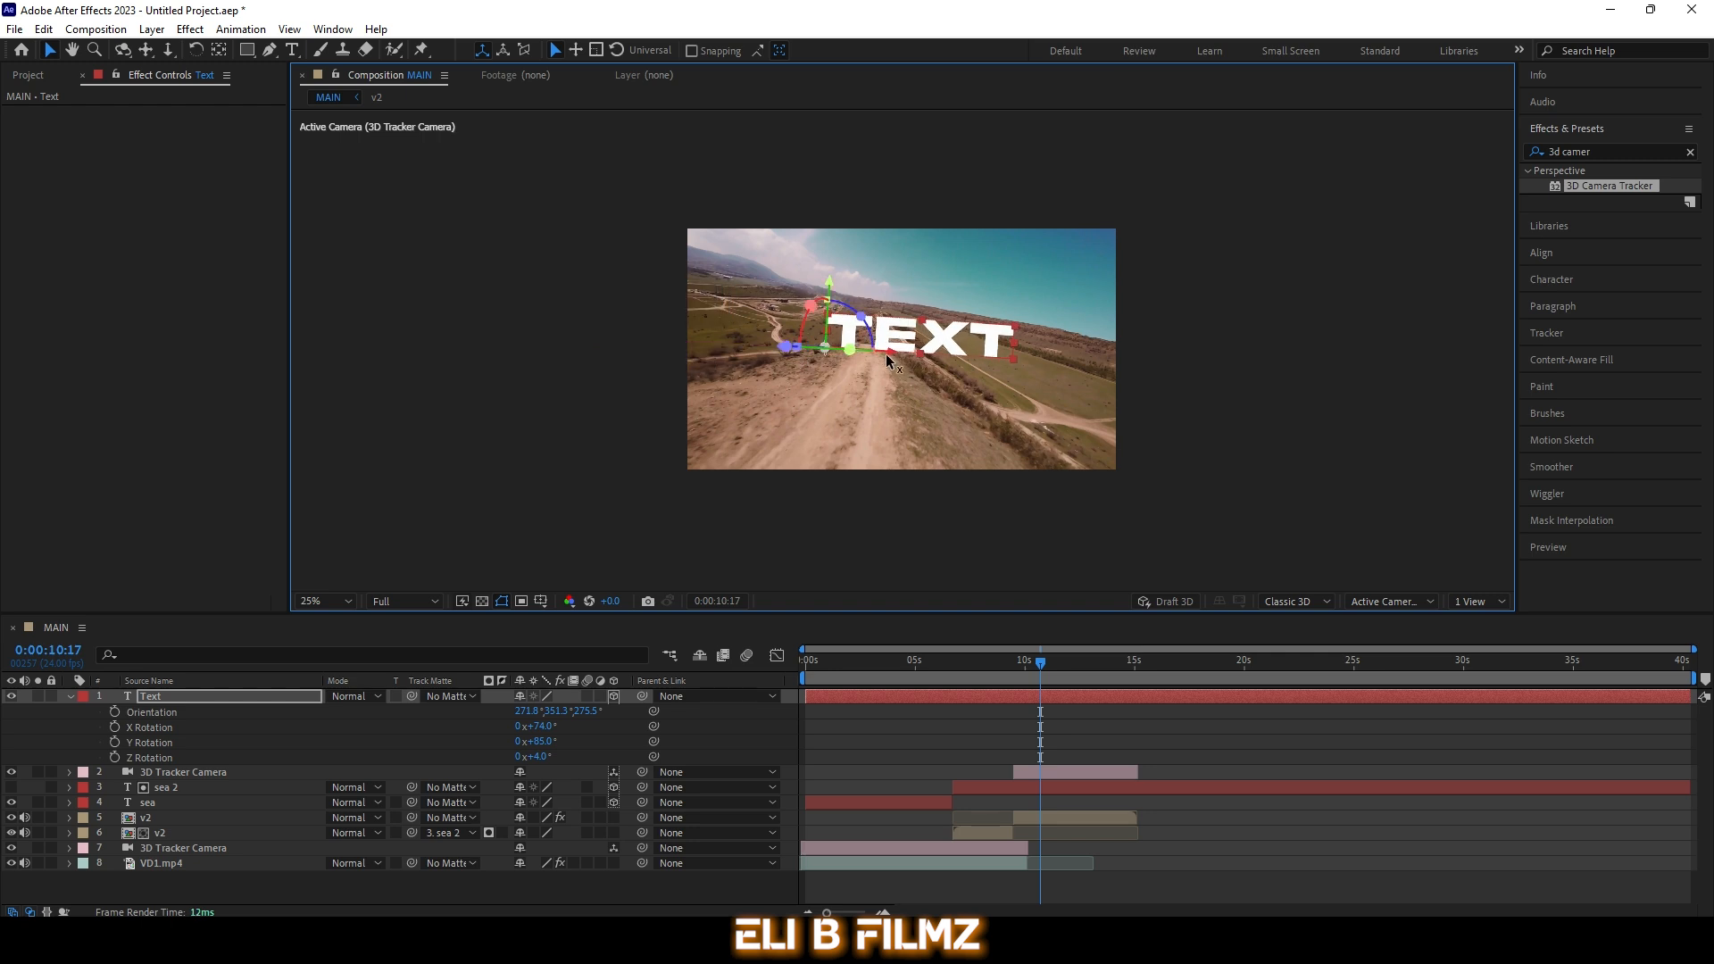
# Step: Preview the tracked text from 0:00:10:17 and shift the Text layer slightly left over the dirt road
pyautogui.press('space')
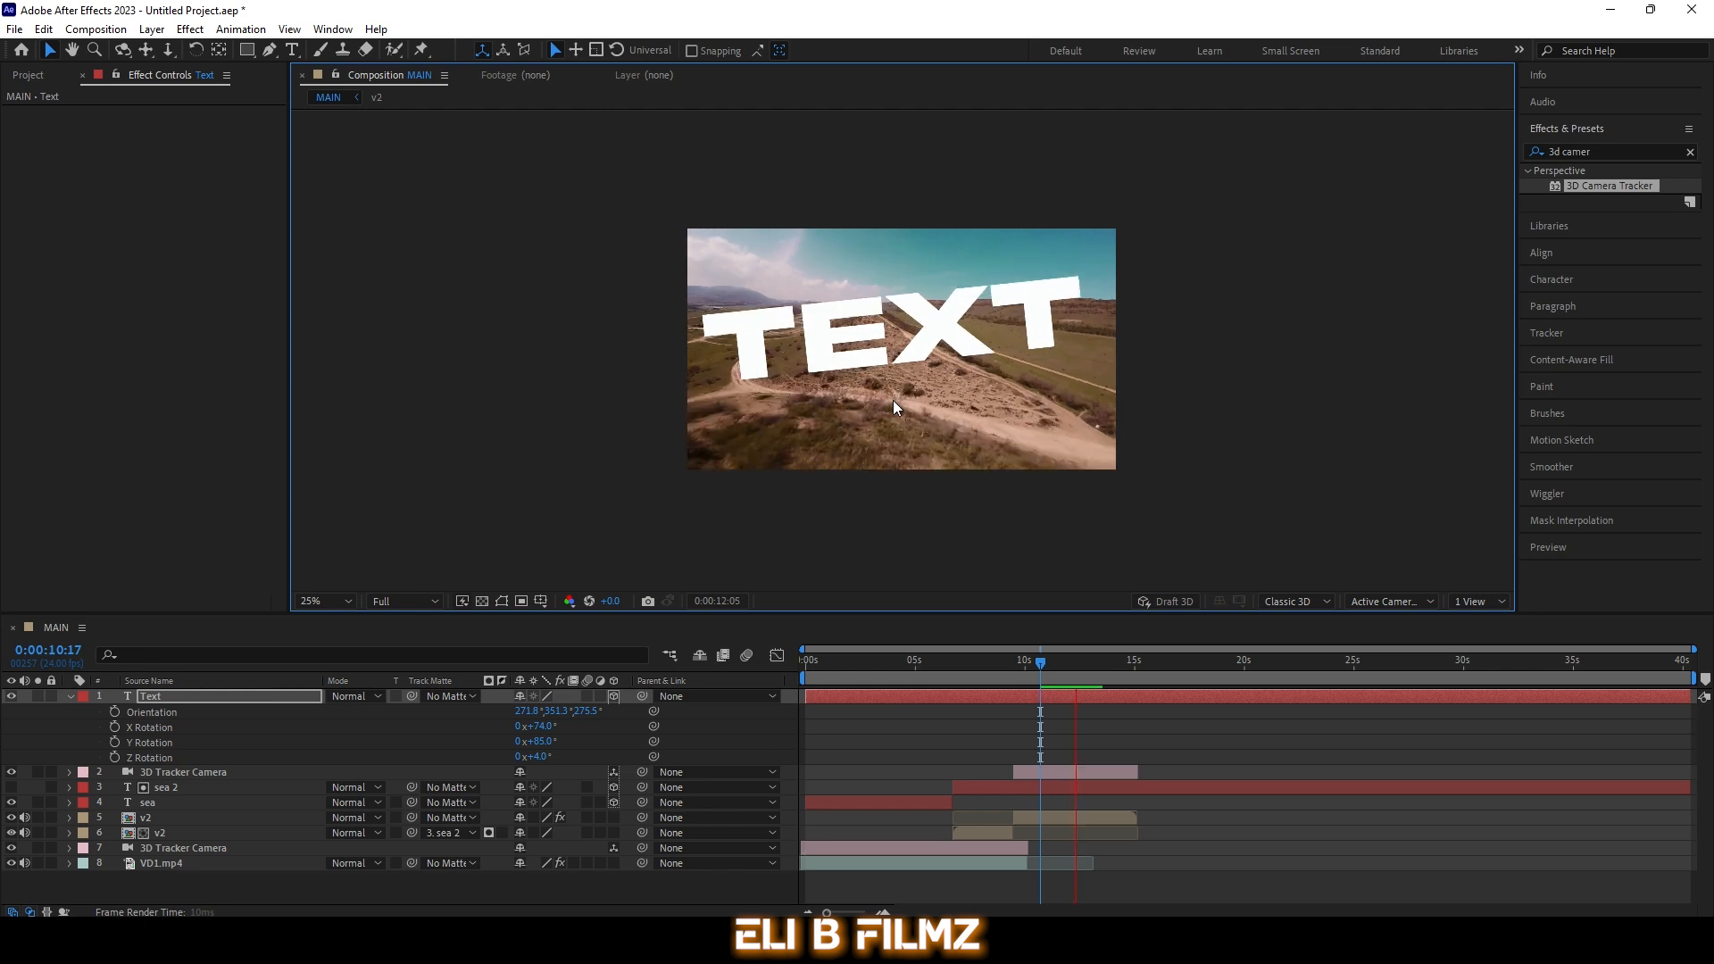
pyautogui.press('space')
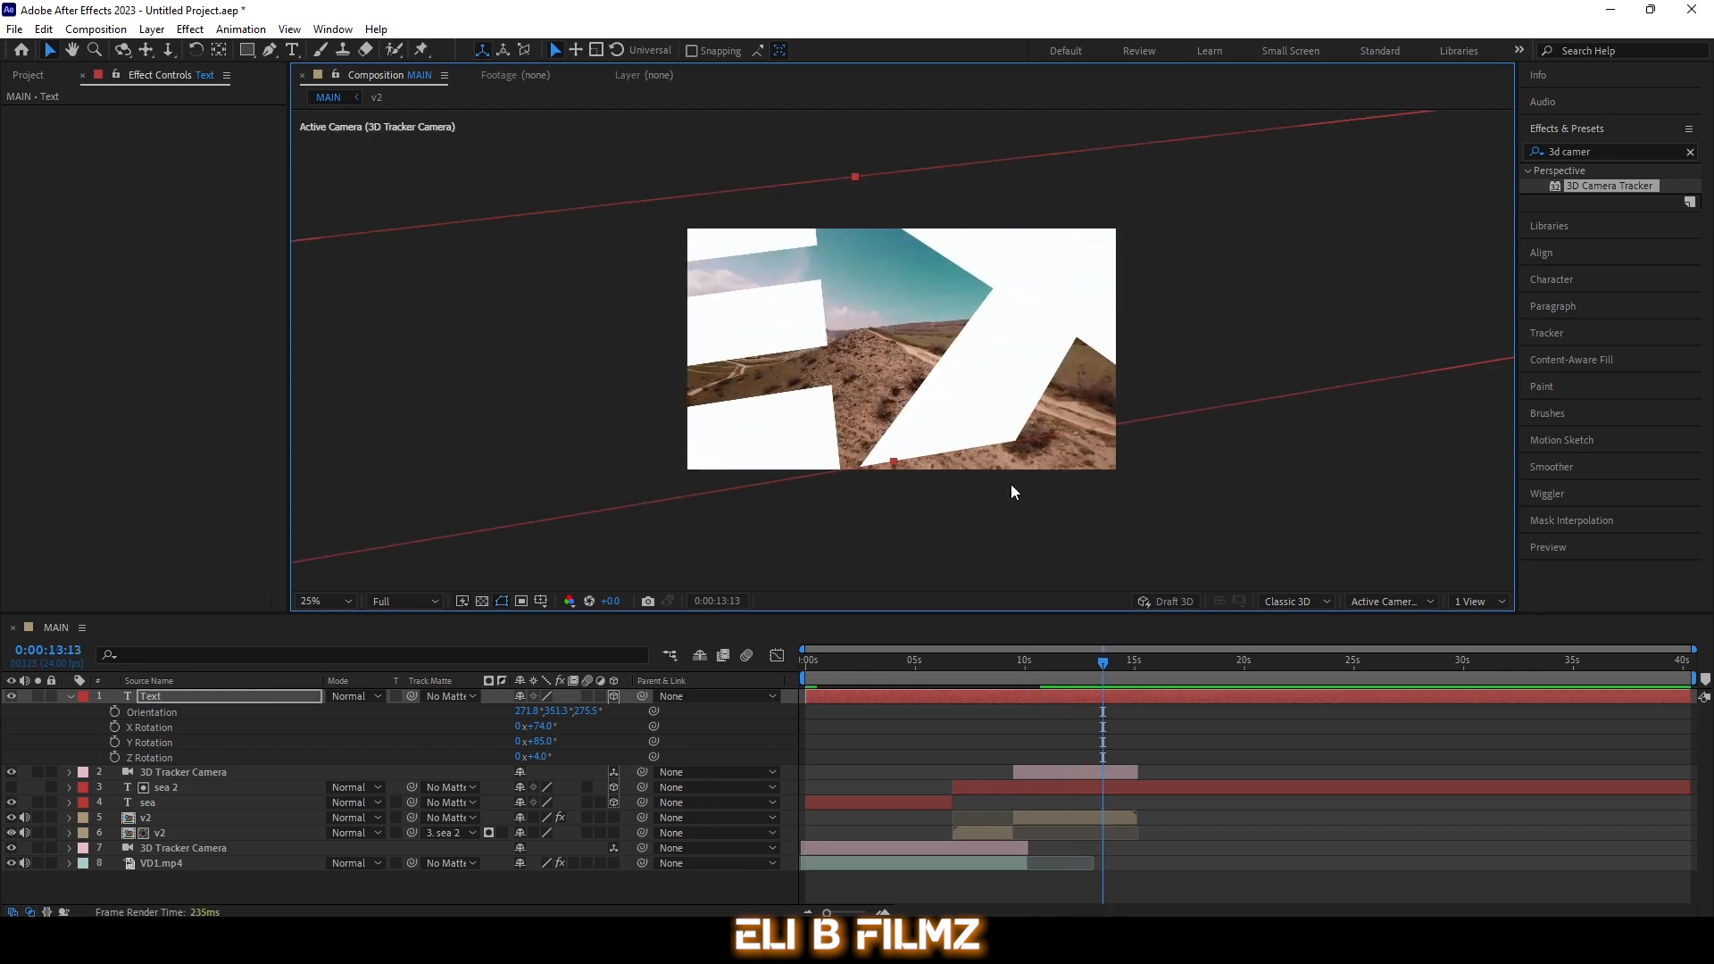
pyautogui.moveTo(987, 372); pyautogui.dragTo(884, 425)
pyautogui.press('space')
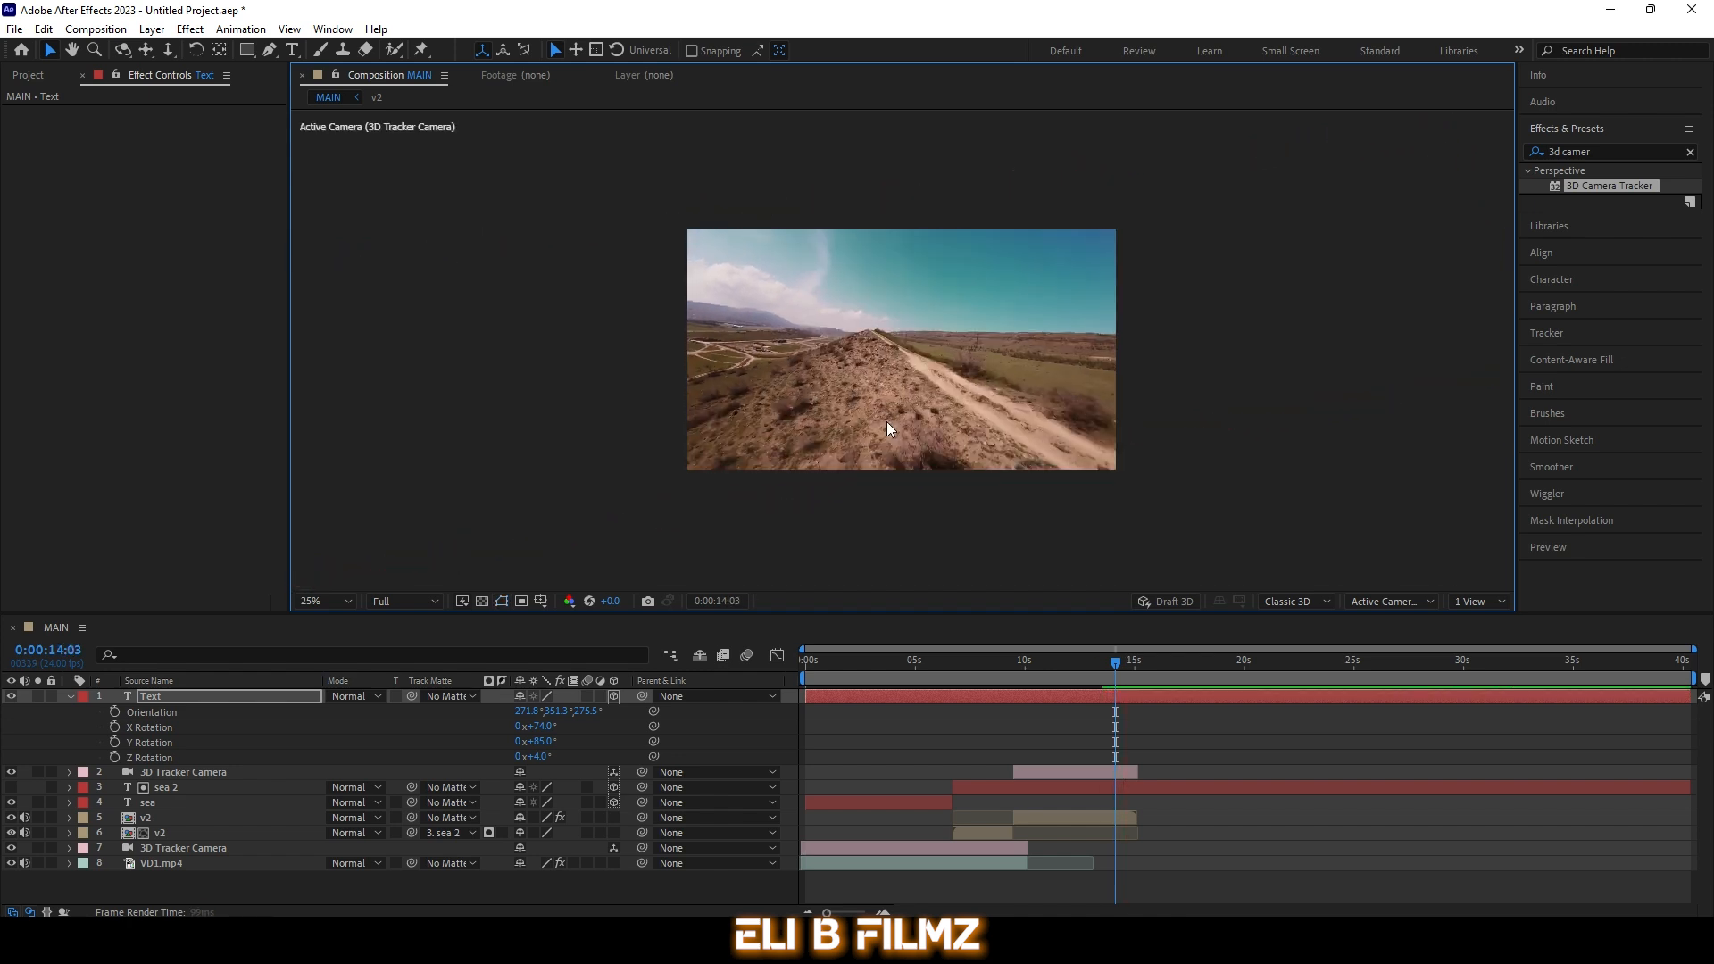
# Step: Preview the second text from 0:00:08:04 to 0:00:12:10, checking how it follows the upper 3D Tracker Camera layer
pyautogui.moveTo(1067, 662); pyautogui.dragTo(984, 667)
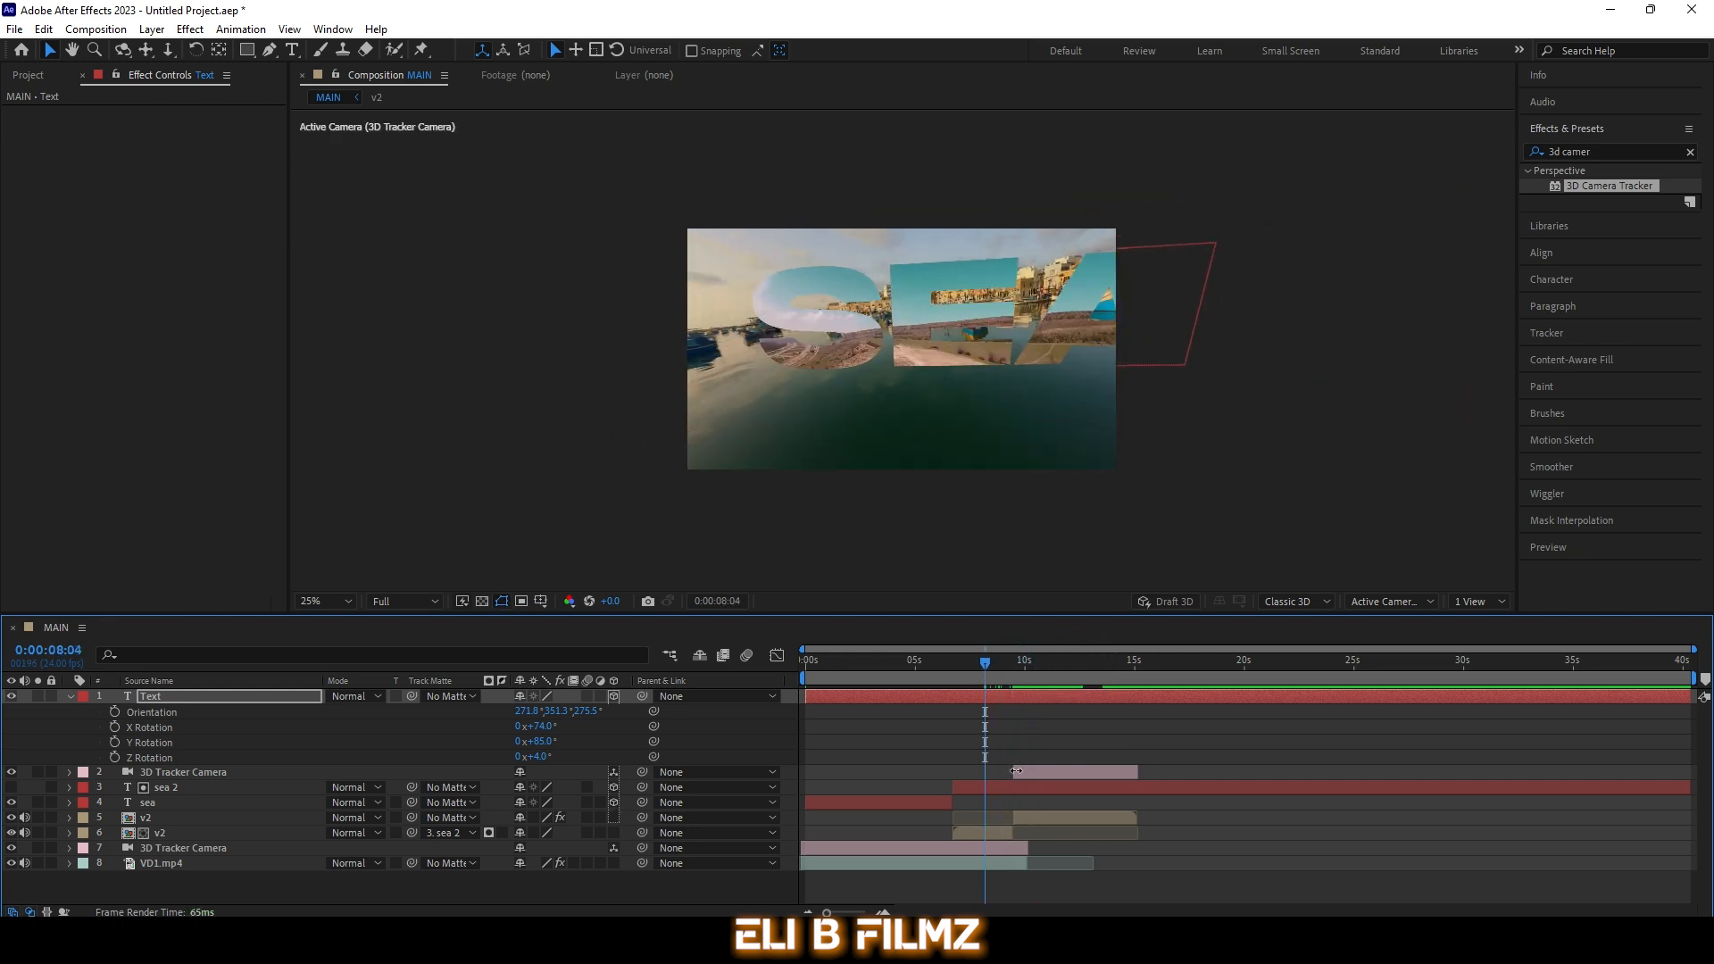
pyautogui.moveTo(1015, 770)
pyautogui.mouseDown()
pyautogui.moveTo(982, 770)
pyautogui.moveTo(1037, 770)
pyautogui.mouseUp()
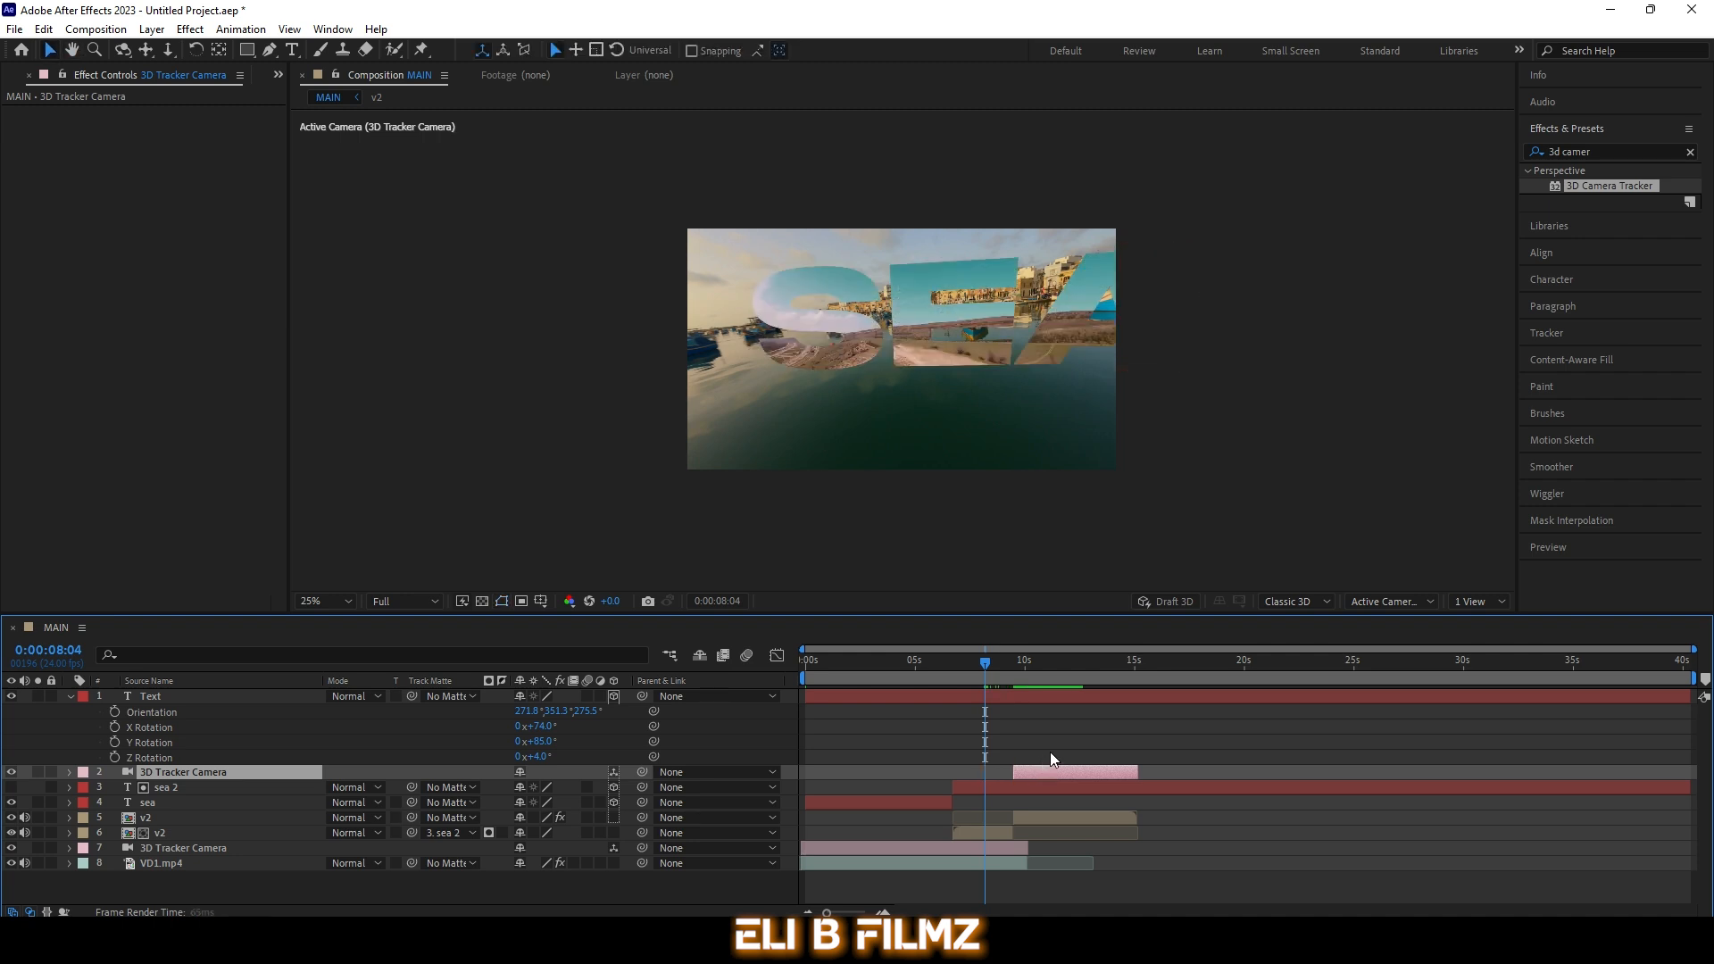
pyautogui.press('space')
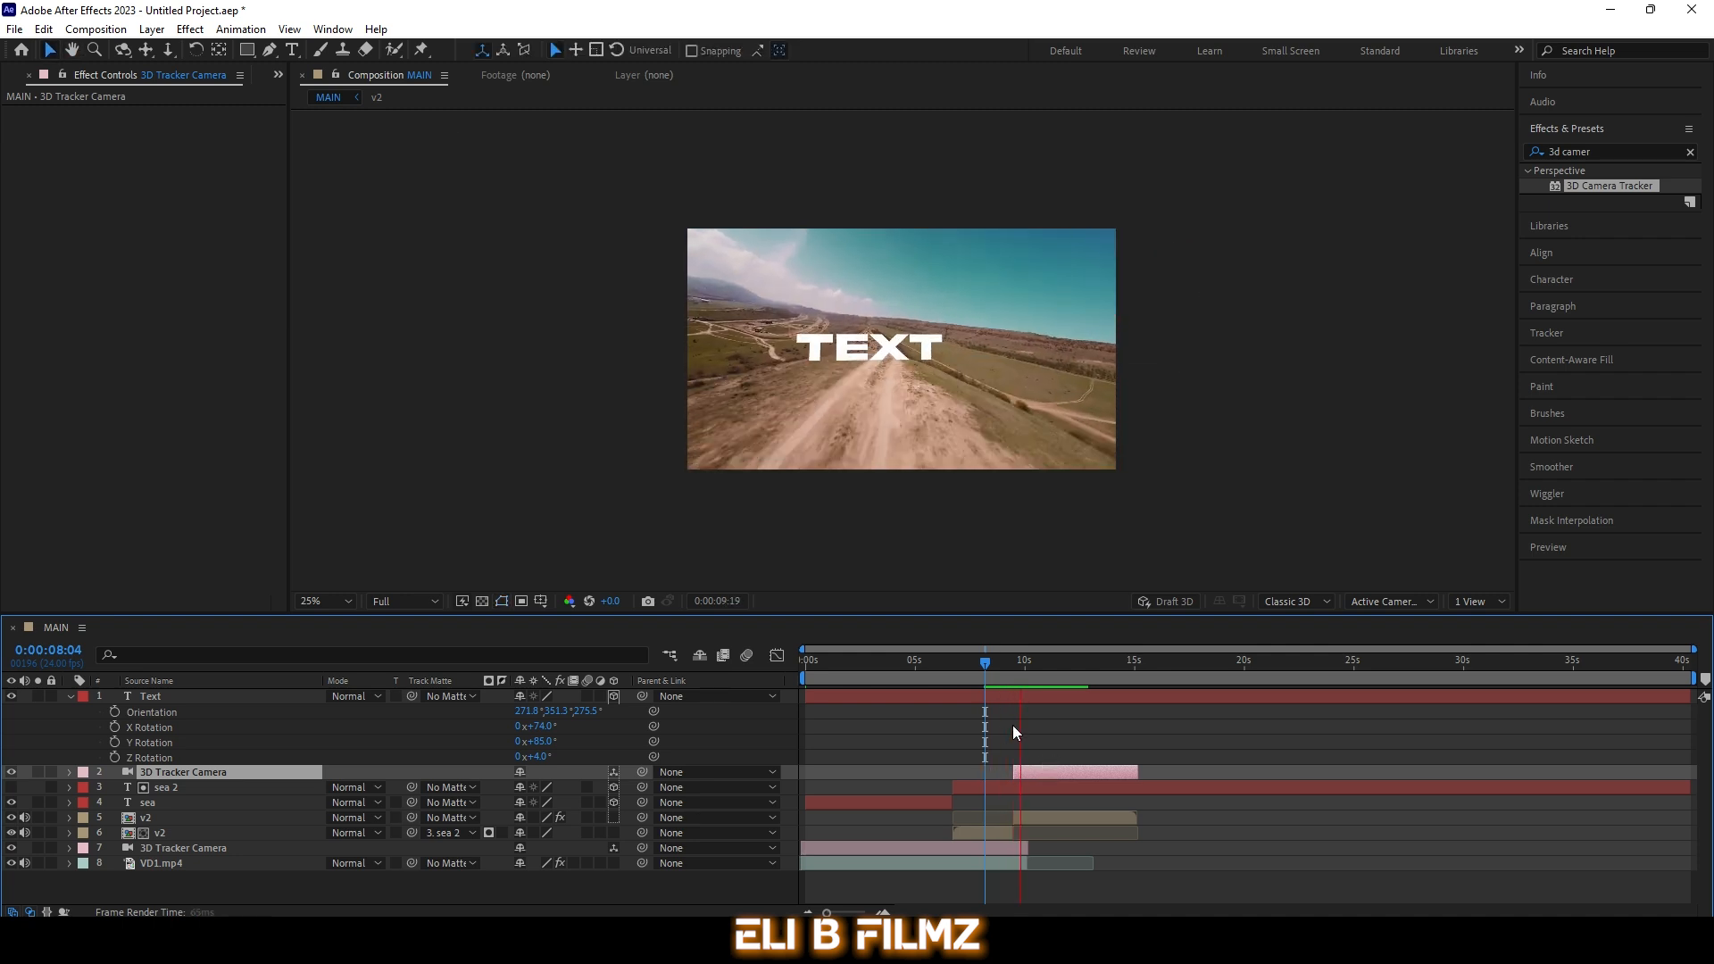
pyautogui.press('space')
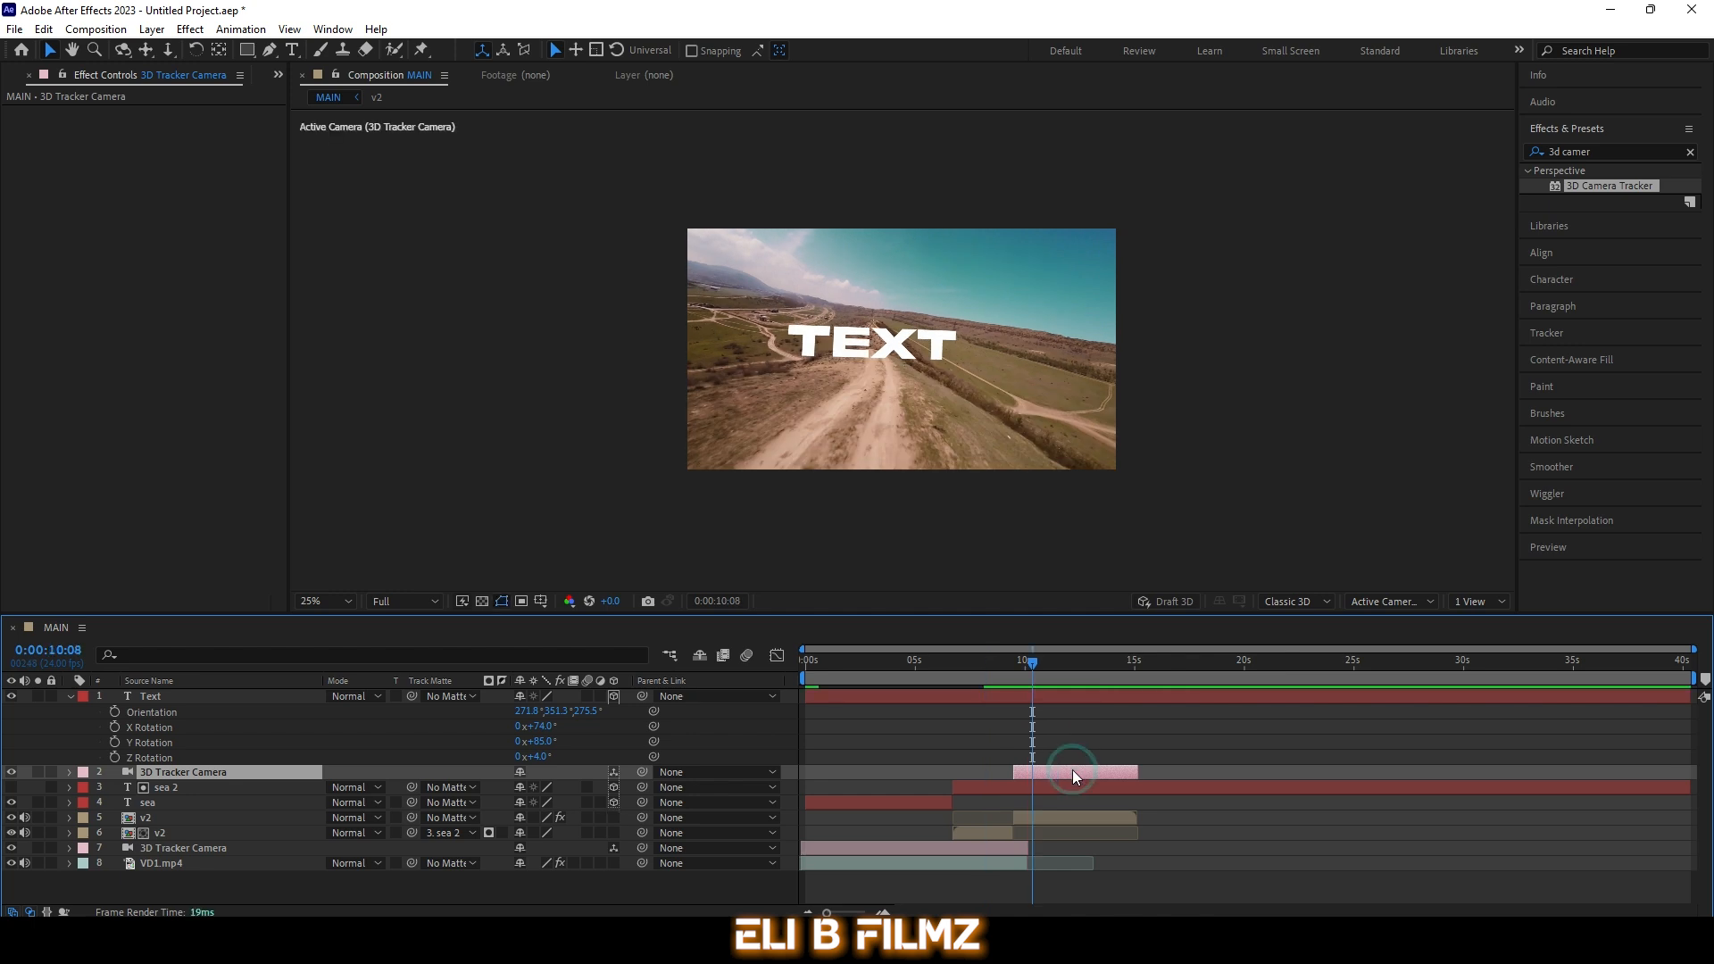
pyautogui.press('space')
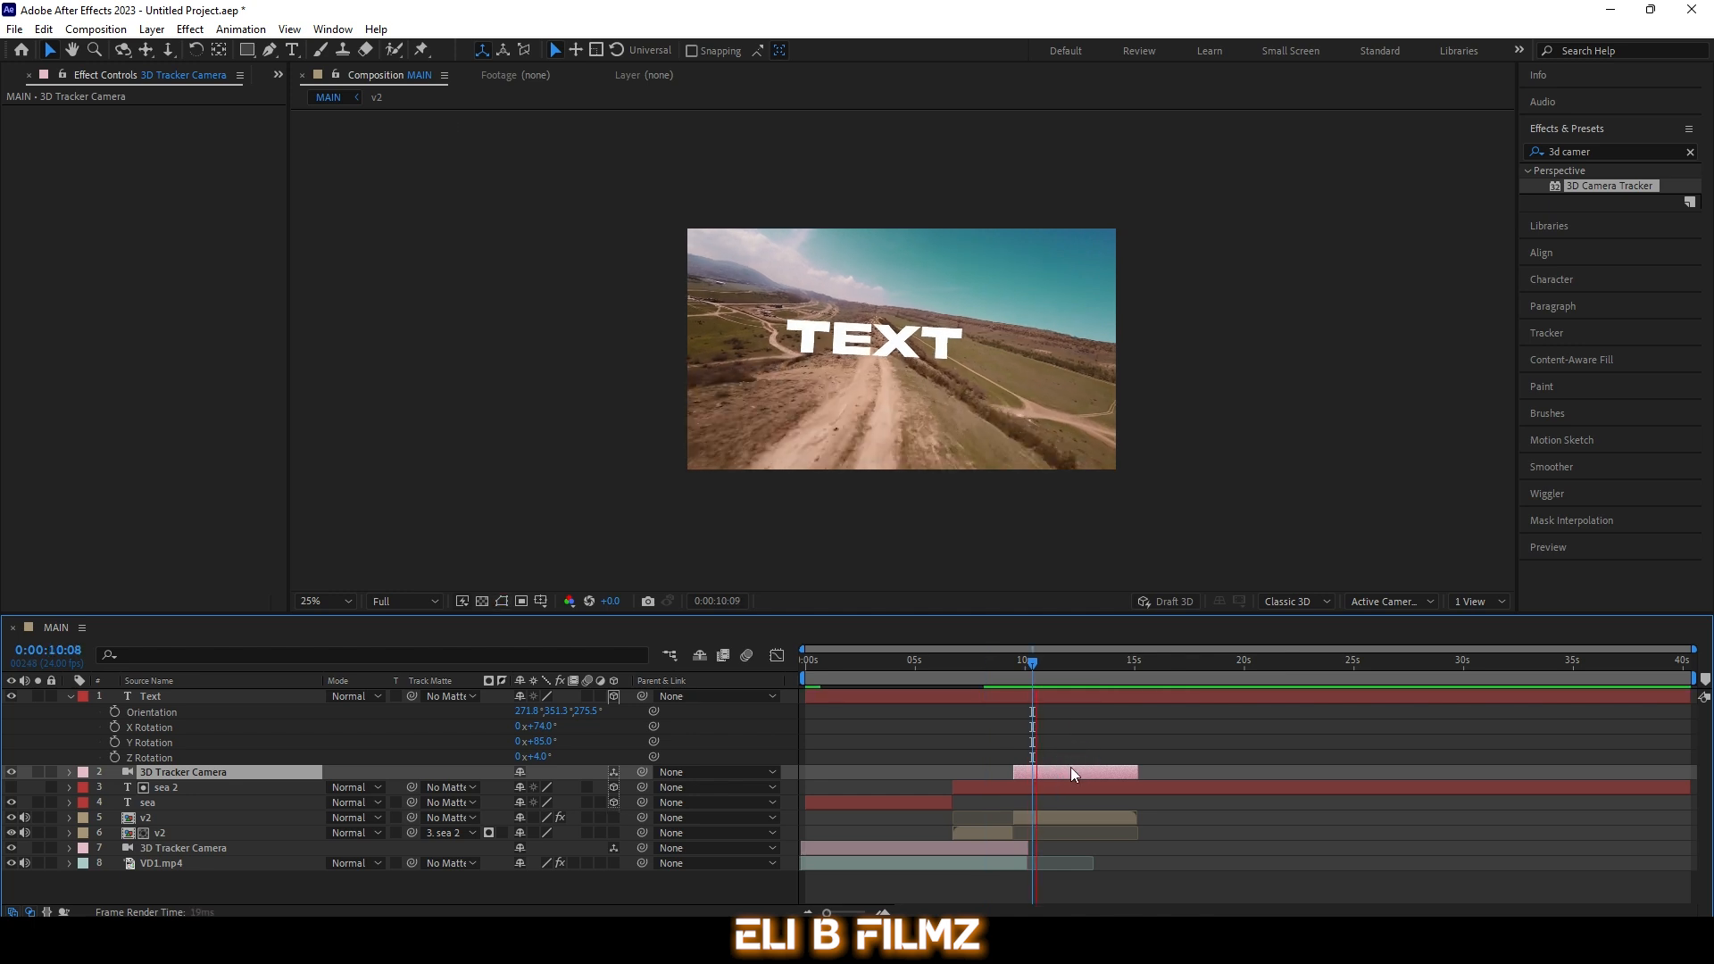
pyautogui.press('space')
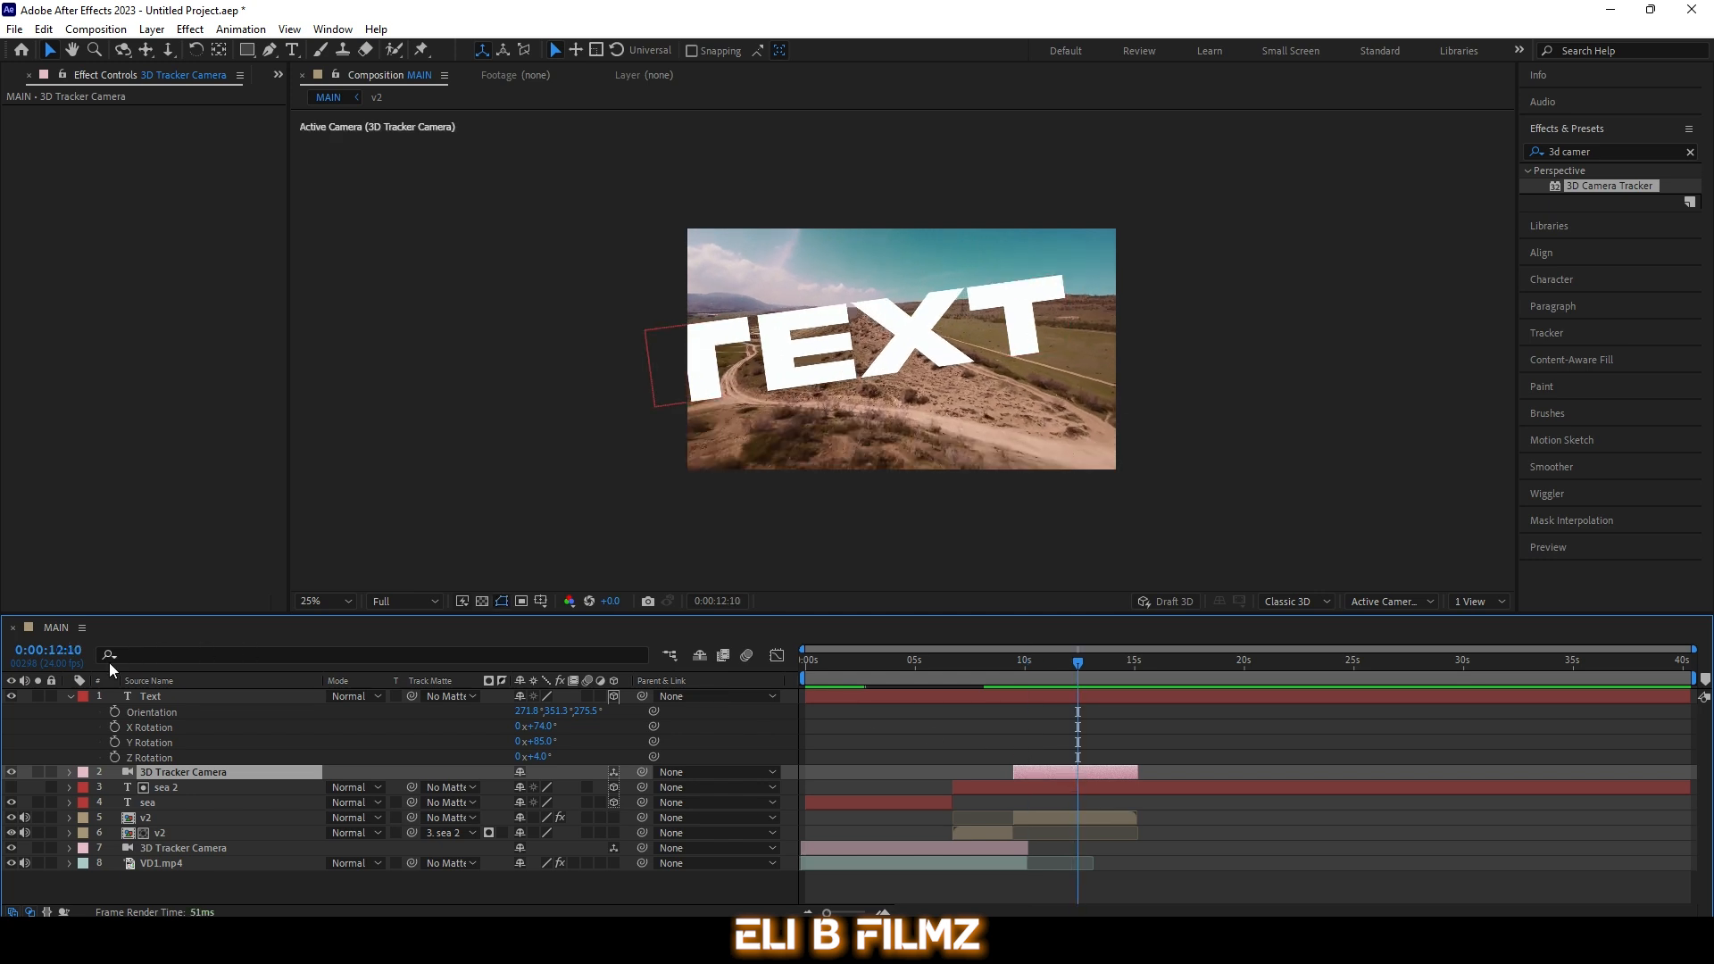
# Step: Collapse the Text layer's rotation properties and add VD3.mp4 above all layers in the MAIN composition
pyautogui.click(70, 696)
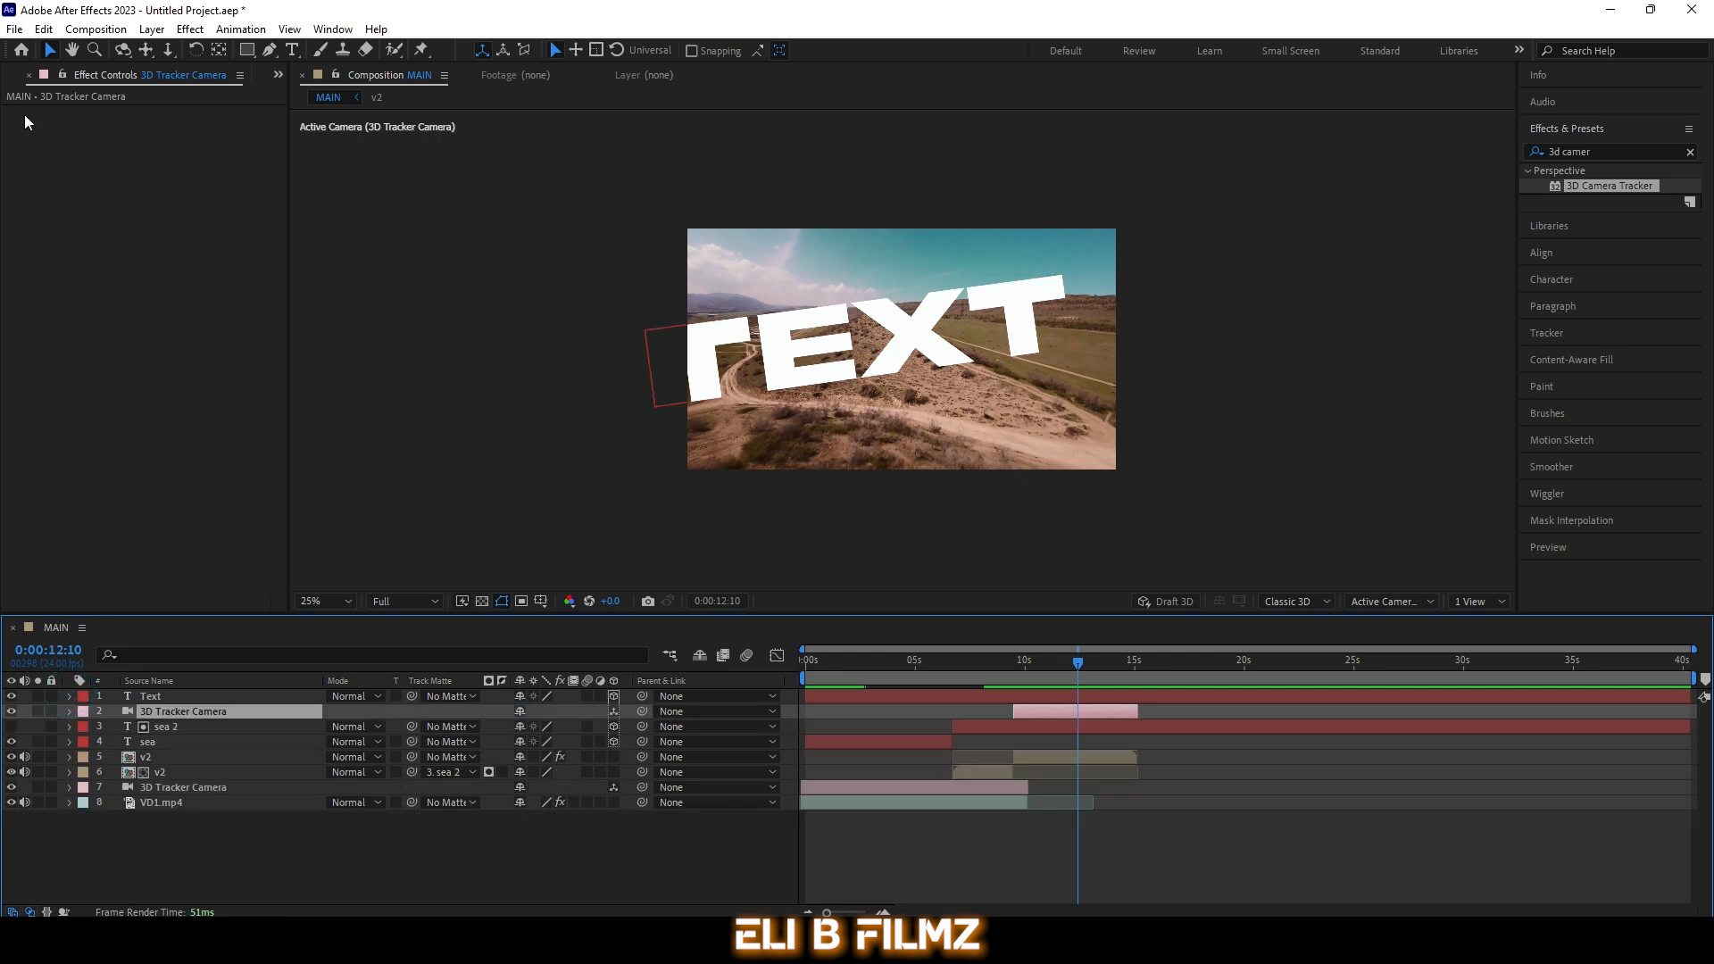
pyautogui.hotkey('ctrl', 's')
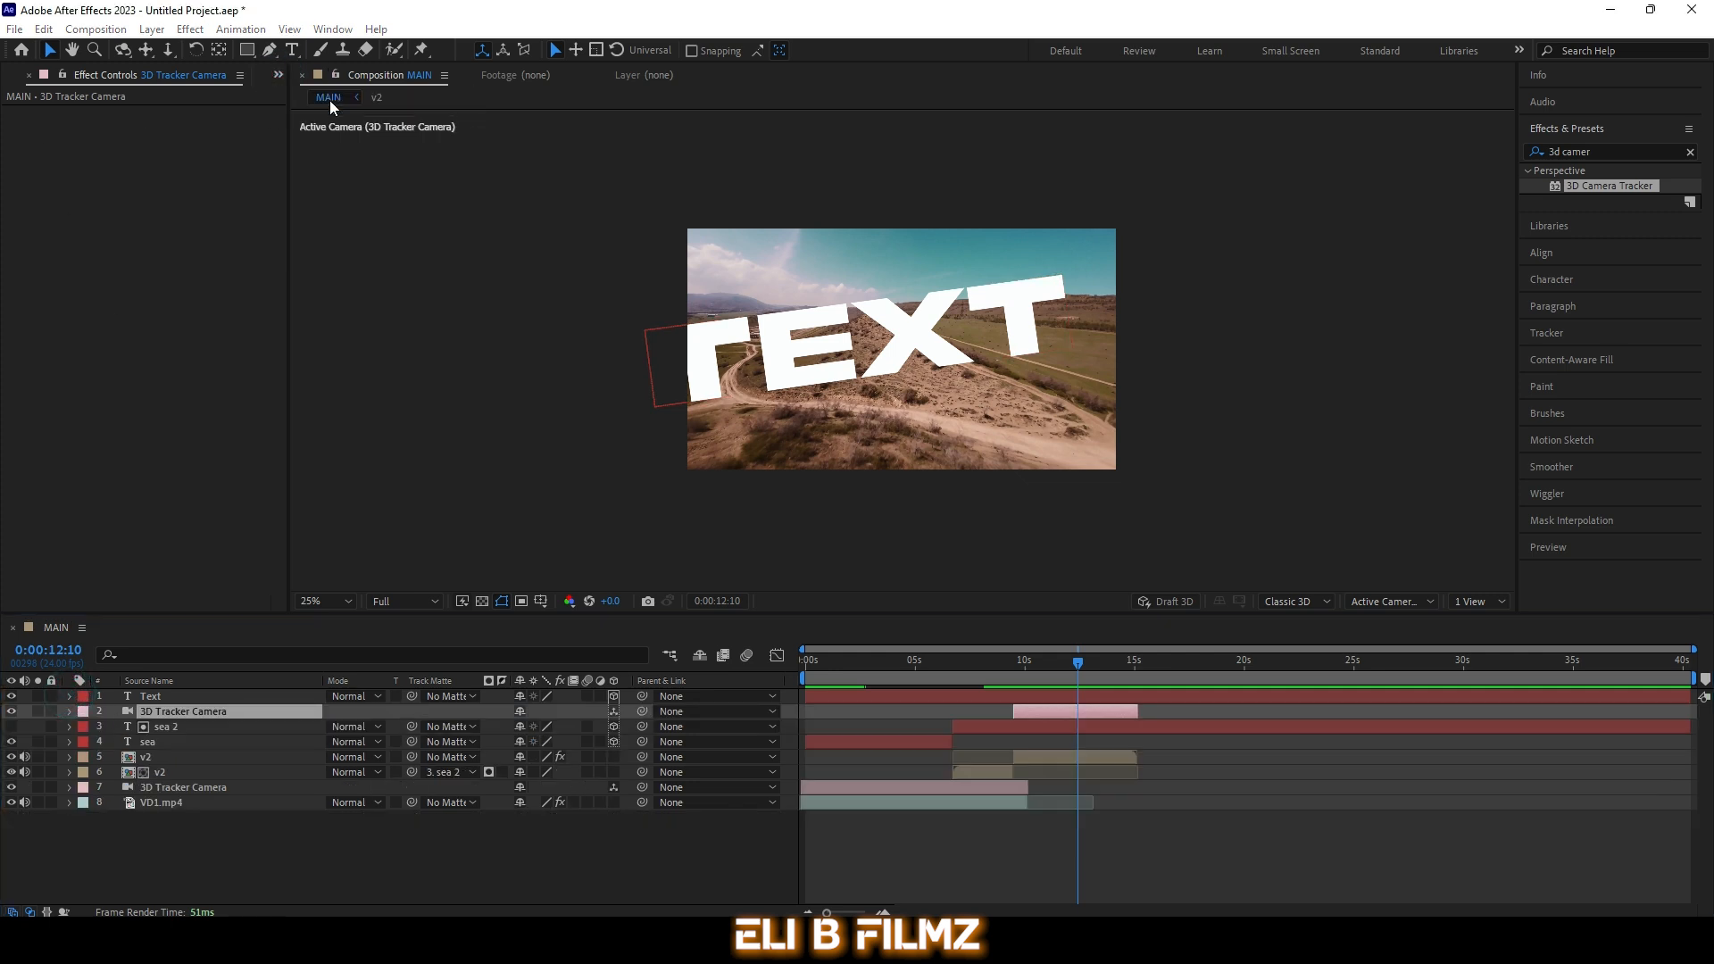
pyautogui.hotkey('ctrl', '0')
pyautogui.click(70, 241)
pyautogui.moveTo(57, 234); pyautogui.dragTo(123, 434)
pyautogui.moveTo(166, 616); pyautogui.dragTo(158, 696)
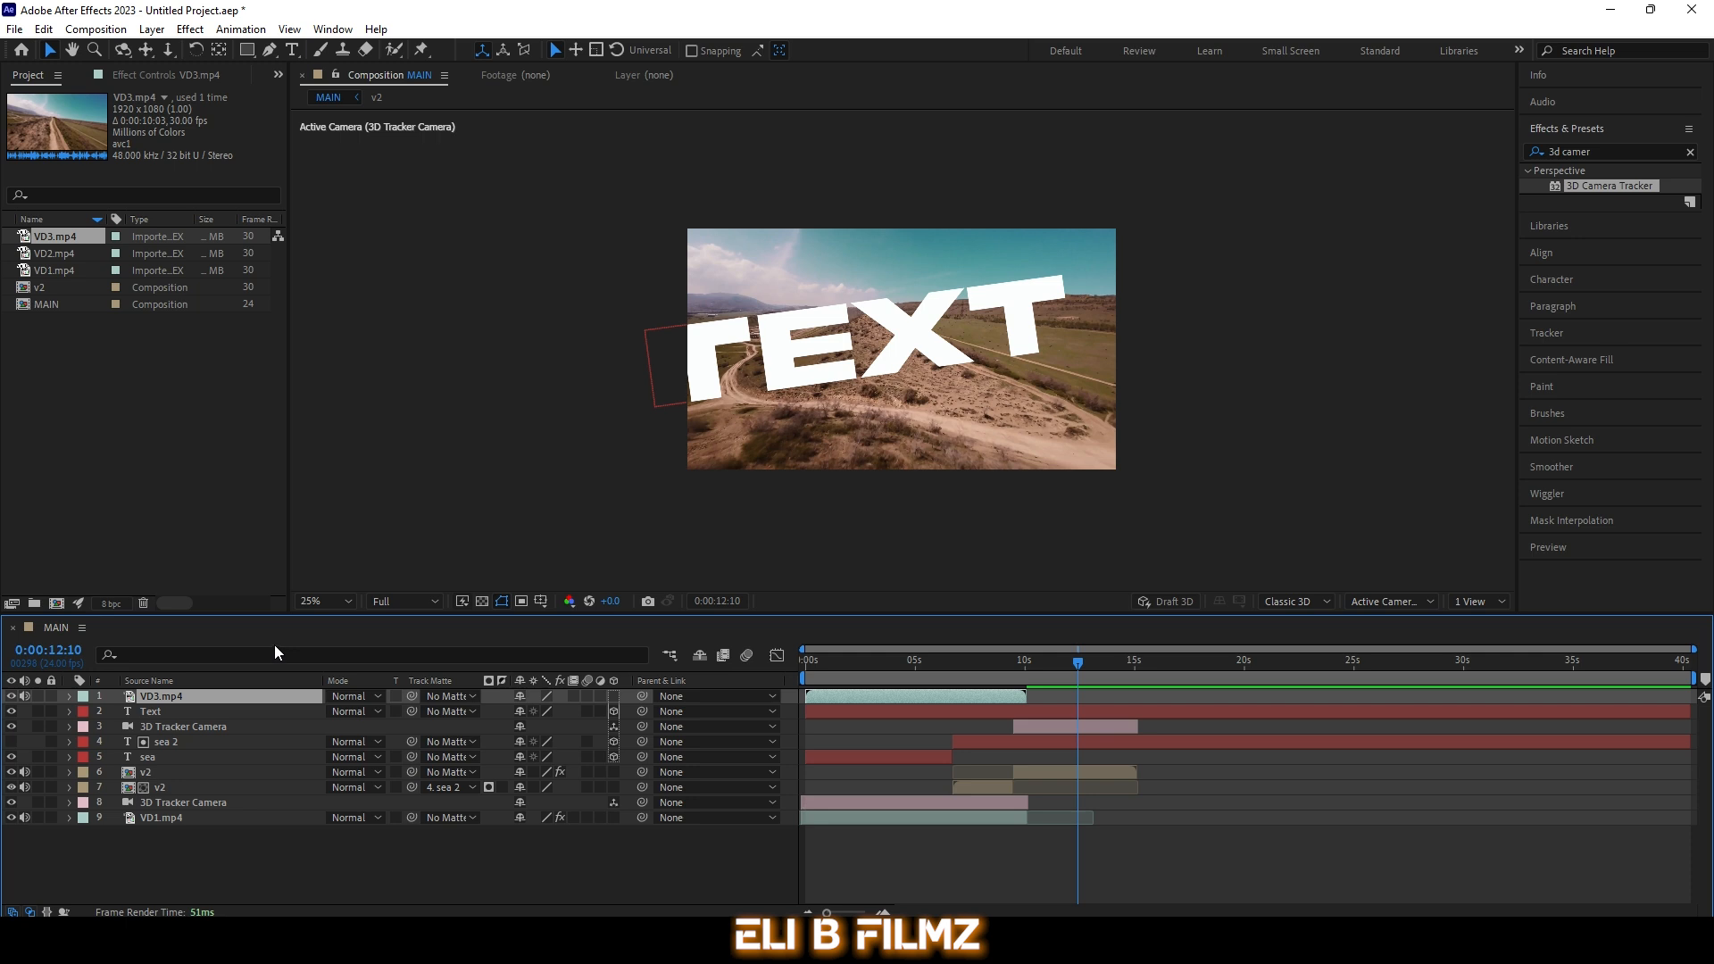
# Step: Move the VD3.mp4 layer to start at 0:00:12:12 and place it directly below the Text layer
pyautogui.moveTo(888, 696); pyautogui.dragTo(1216, 696)
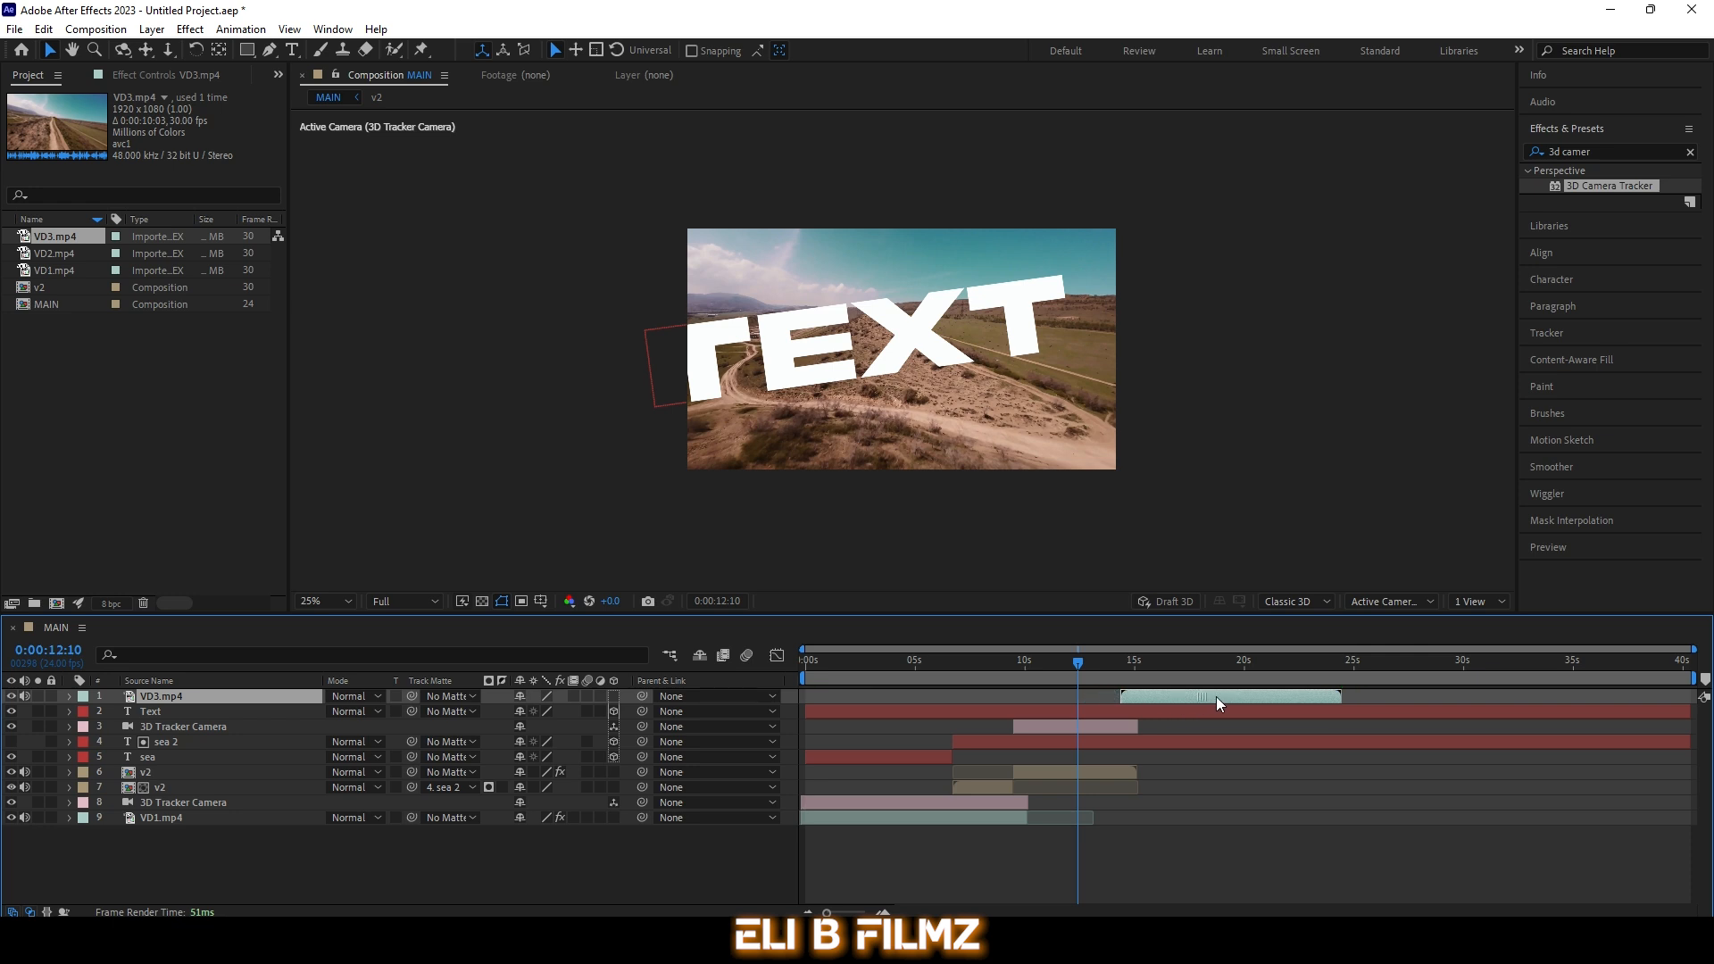
pyautogui.click(1080, 664)
pyautogui.moveTo(1089, 664)
pyautogui.mouseDown()
pyautogui.moveTo(1152, 691)
pyautogui.moveTo(1101, 691)
pyautogui.mouseUp()
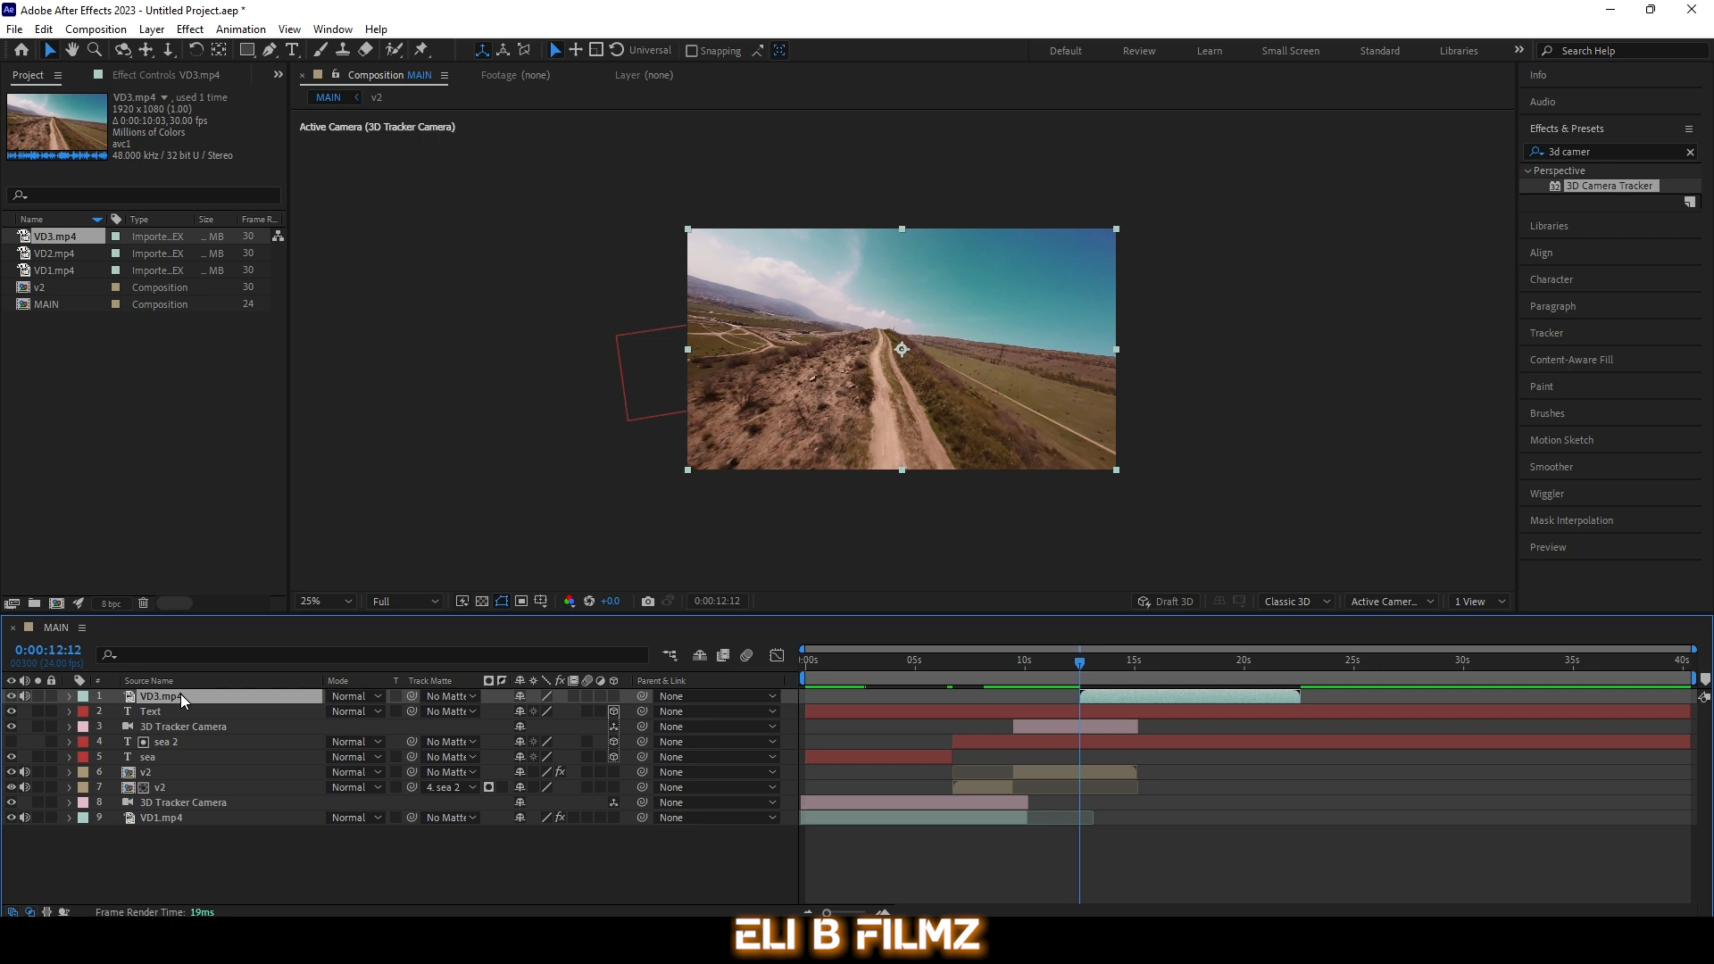
pyautogui.moveTo(178, 694); pyautogui.dragTo(175, 716)
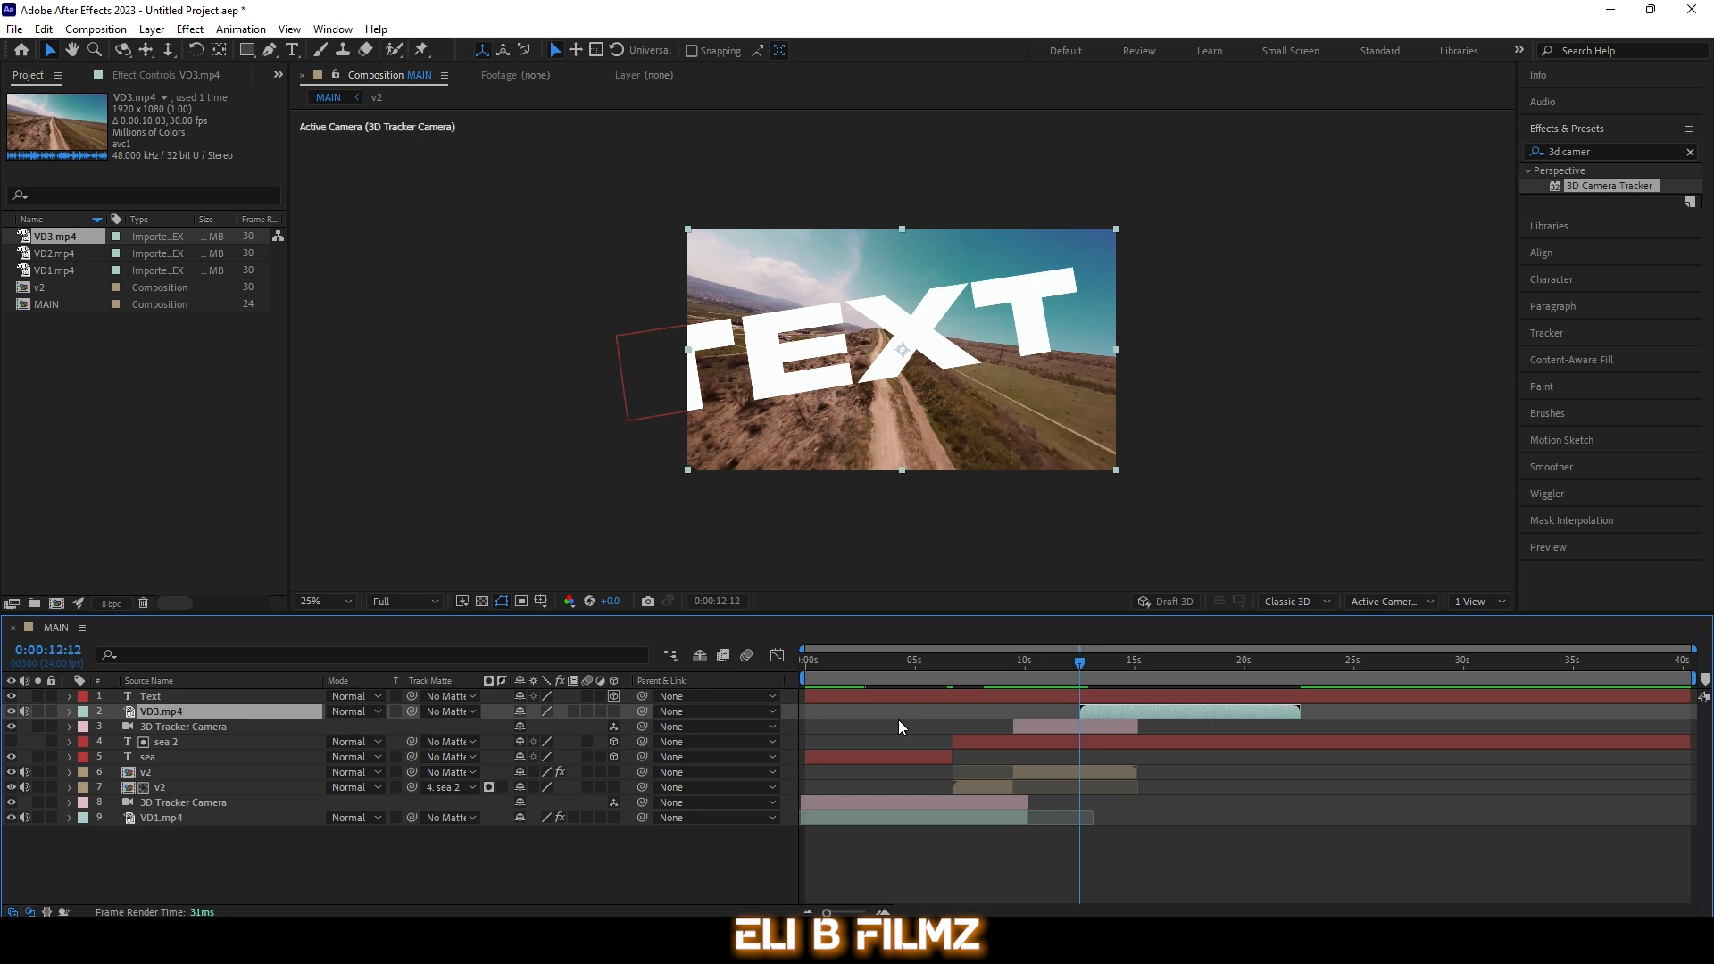
# Step: Split the Text layer at 0:00:12:12, where the VD3.mp4 layer begins
pyautogui.click(1092, 696)
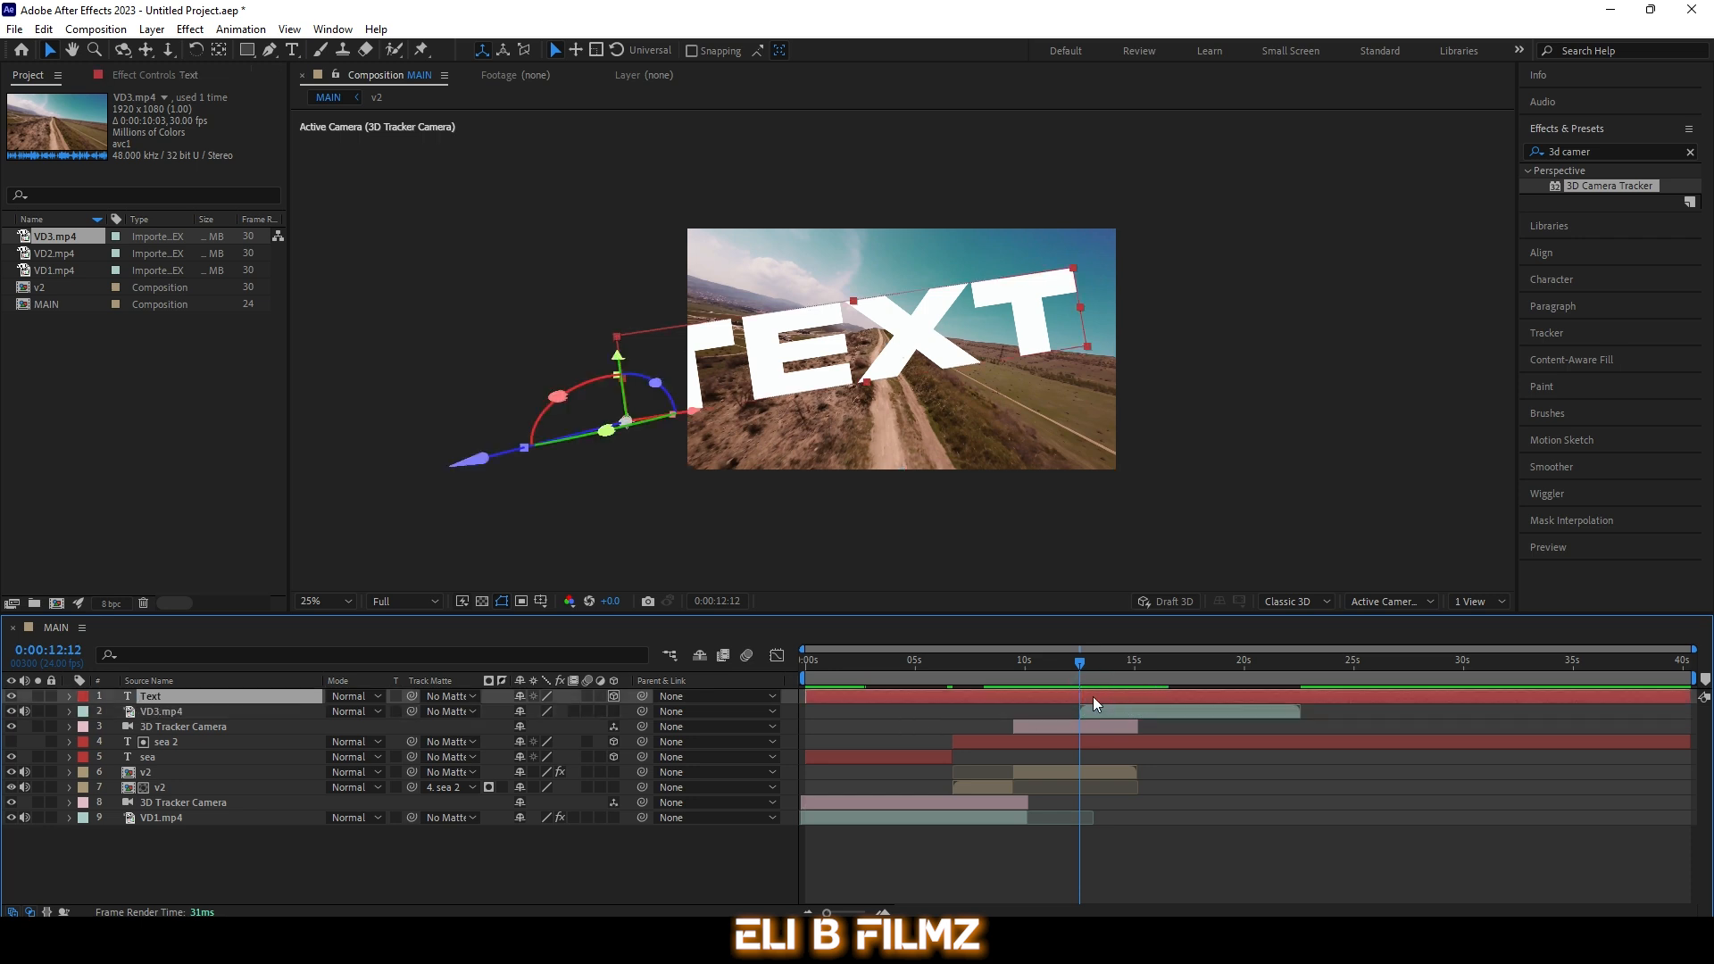
pyautogui.moveTo(1077, 660)
pyautogui.mouseDown()
pyautogui.moveTo(987, 666)
pyautogui.moveTo(1077, 667)
pyautogui.mouseUp()
pyautogui.moveTo(828, 912); pyautogui.dragTo(864, 912)
pyautogui.click(1278, 662)
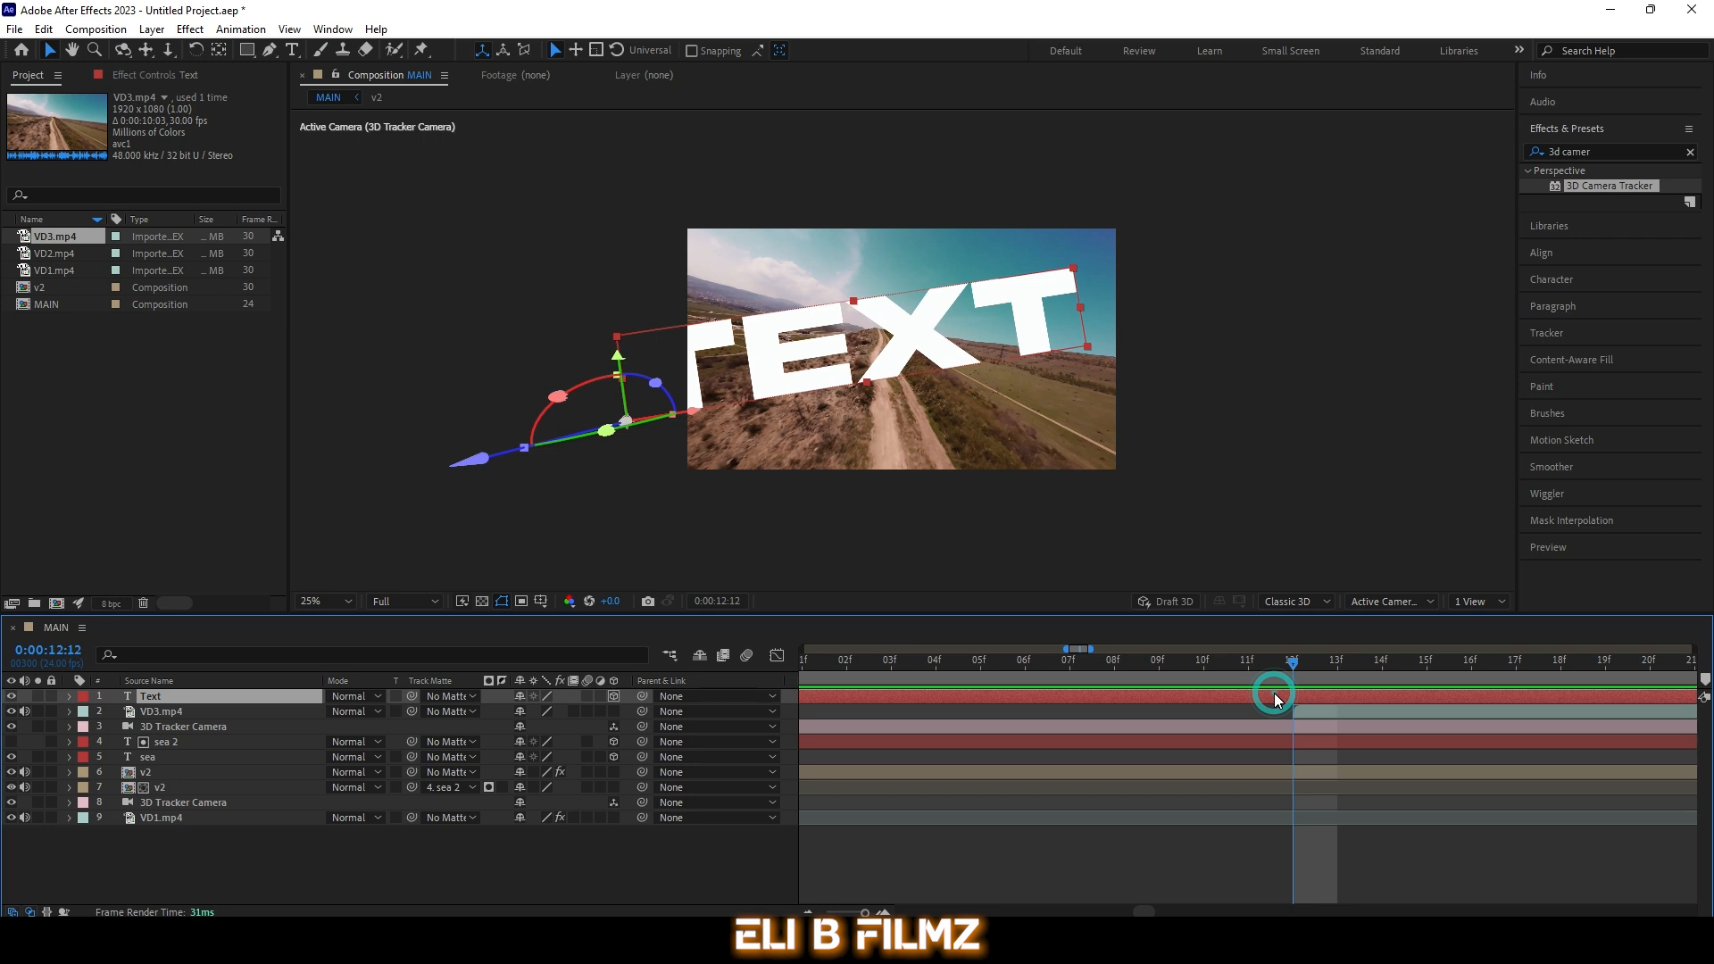
pyautogui.hotkey('ctrl', 'shift', 'd')
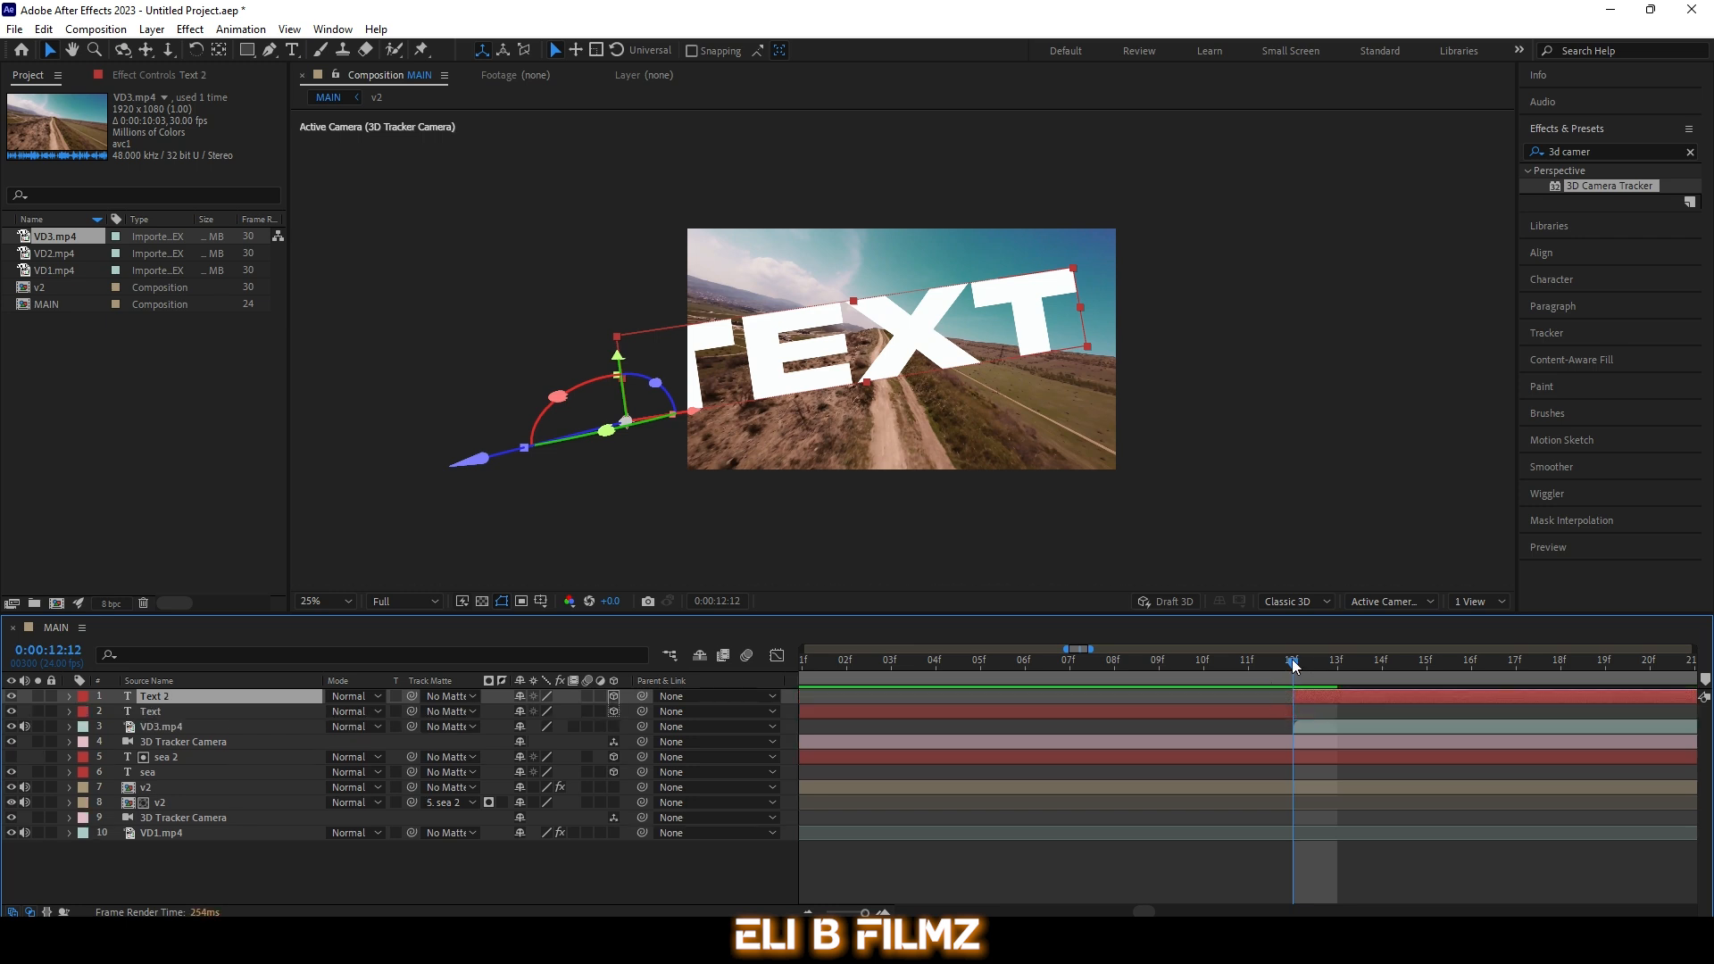
# Step: Set the Text 2 layer as the track matte of the VD3.mp4 layer
pyautogui.moveTo(1293, 659); pyautogui.dragTo(1321, 662)
pyautogui.moveTo(864, 912); pyautogui.dragTo(839, 912)
pyautogui.click(1241, 727)
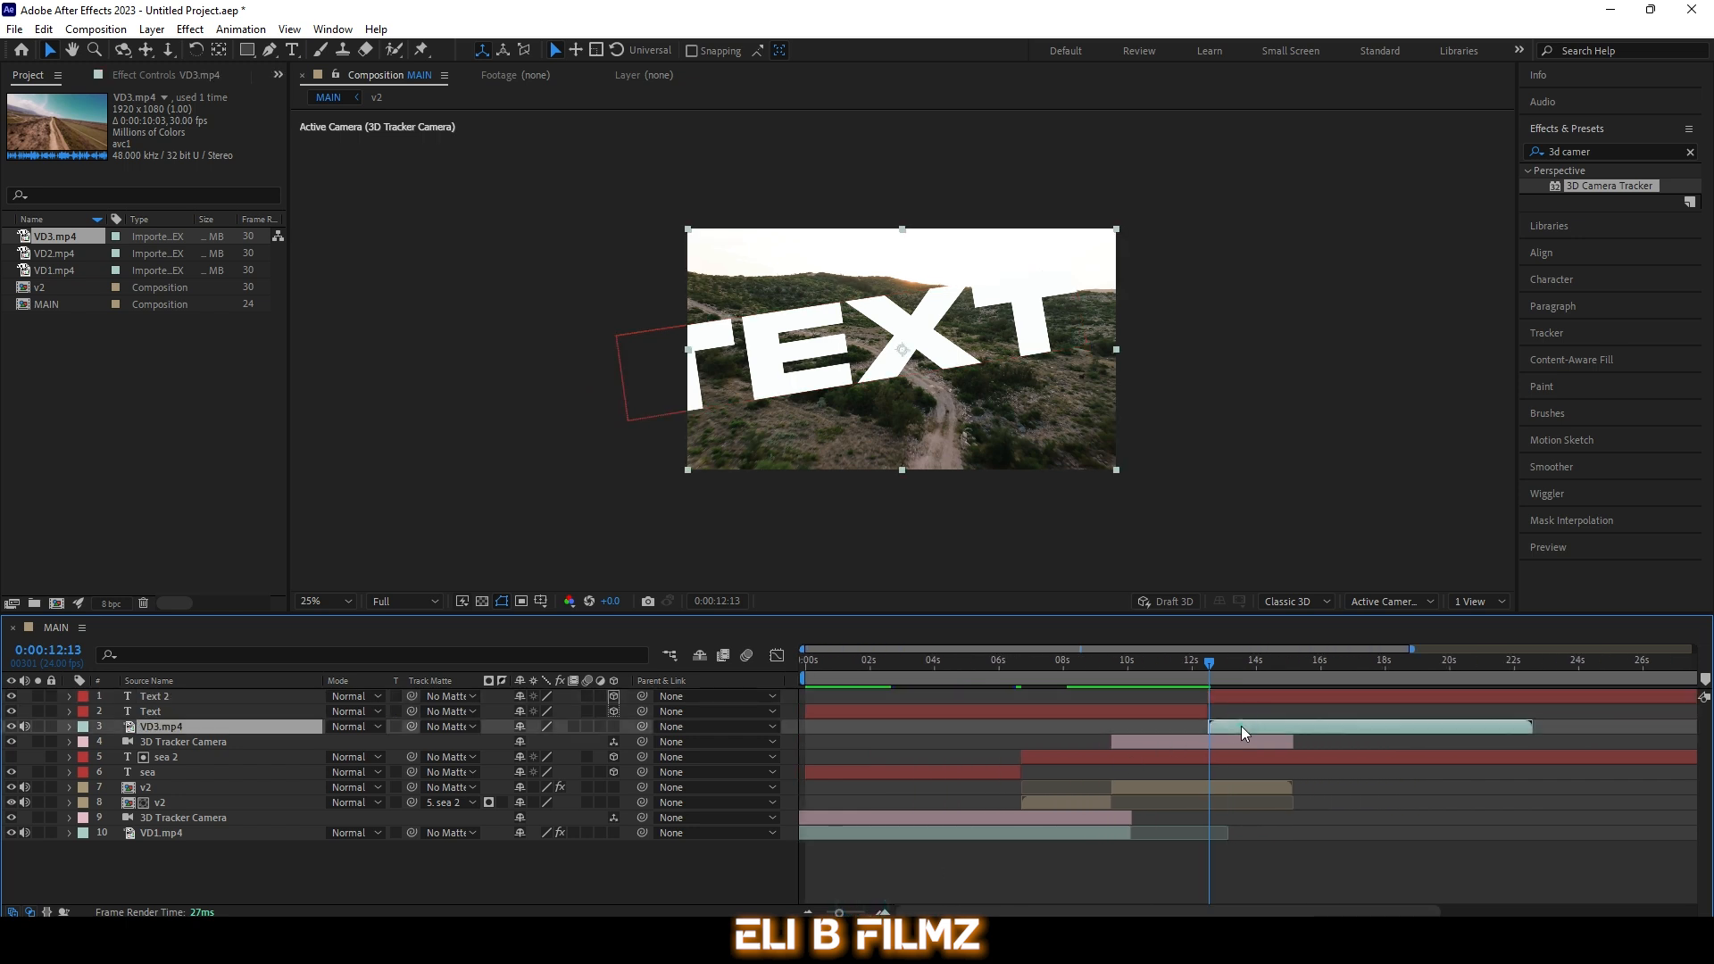
pyautogui.moveTo(410, 726); pyautogui.dragTo(181, 698)
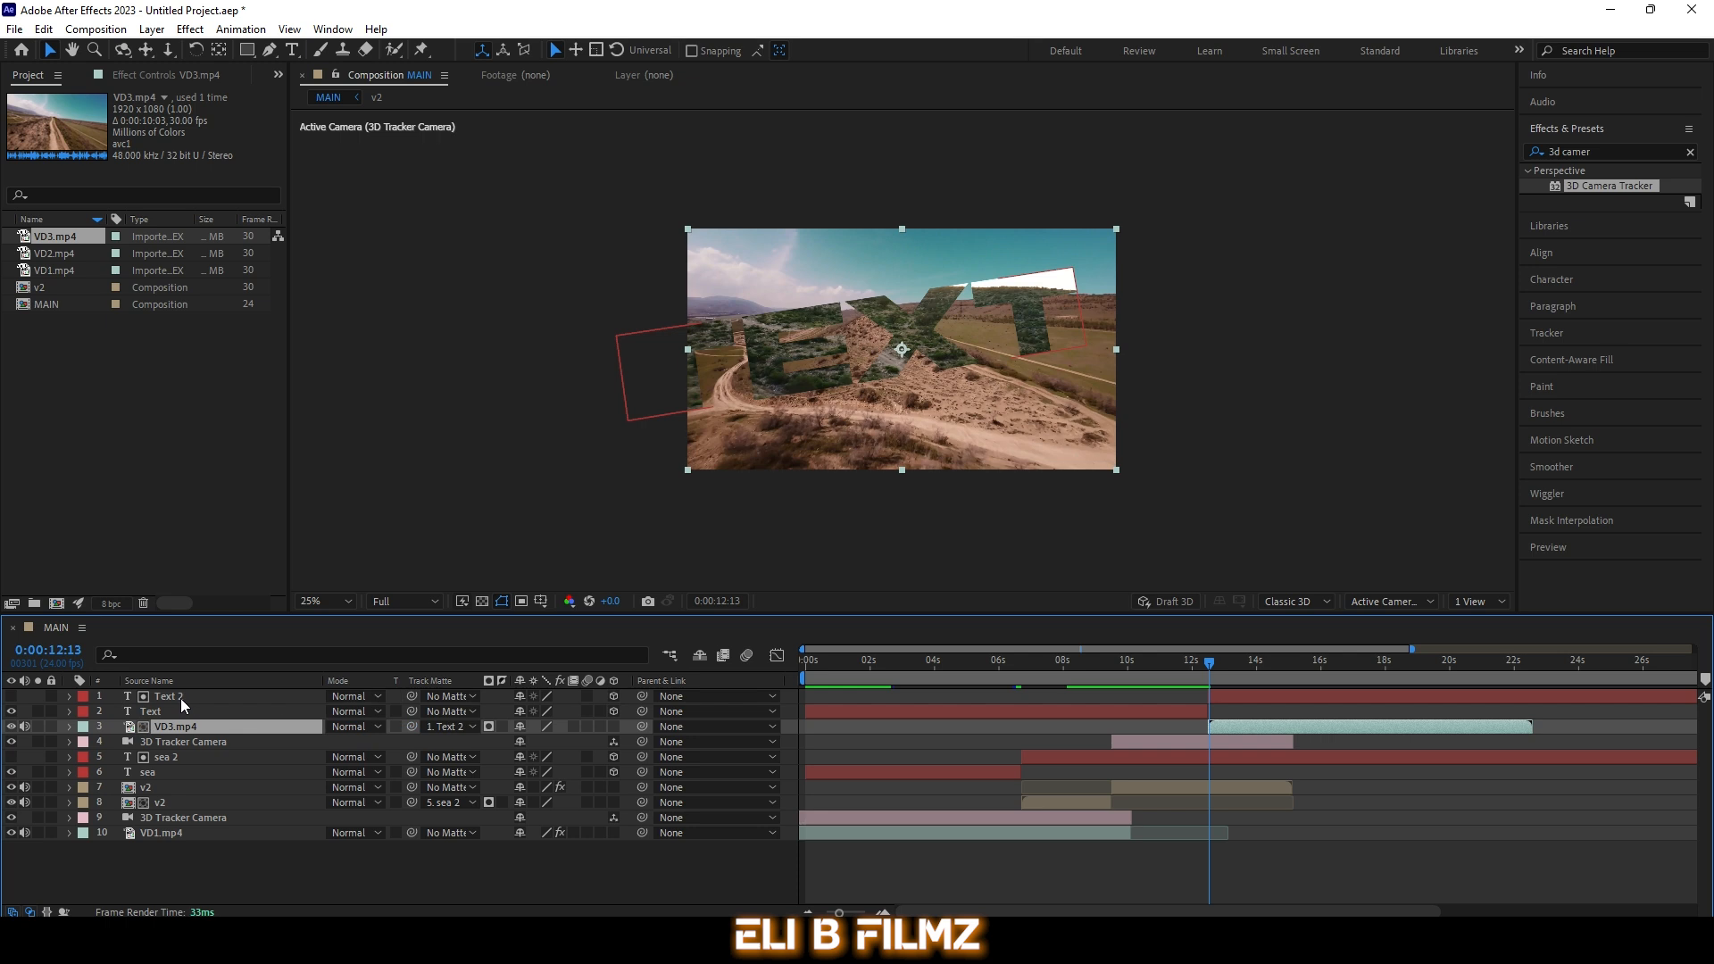
# Step: Preview the text reveal of VD3.mp4 from 0:00:10:13 until the footage fills the frame
pyautogui.moveTo(1206, 668); pyautogui.dragTo(1143, 671)
pyautogui.press('space')
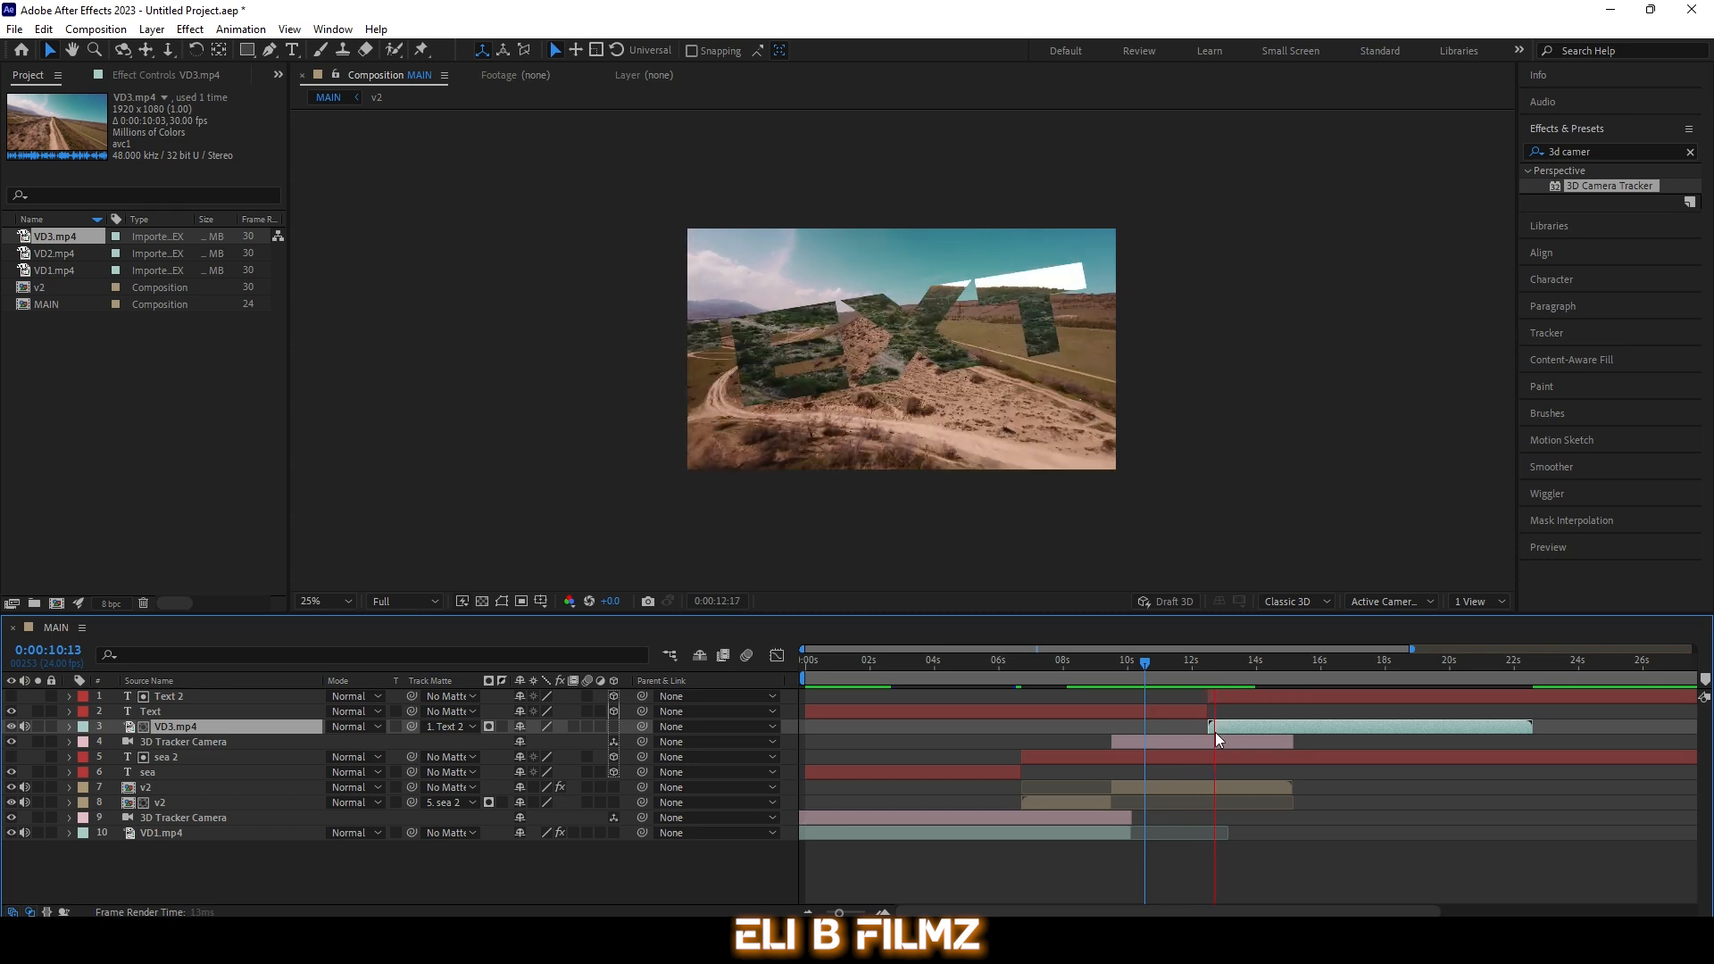
pyautogui.press('space')
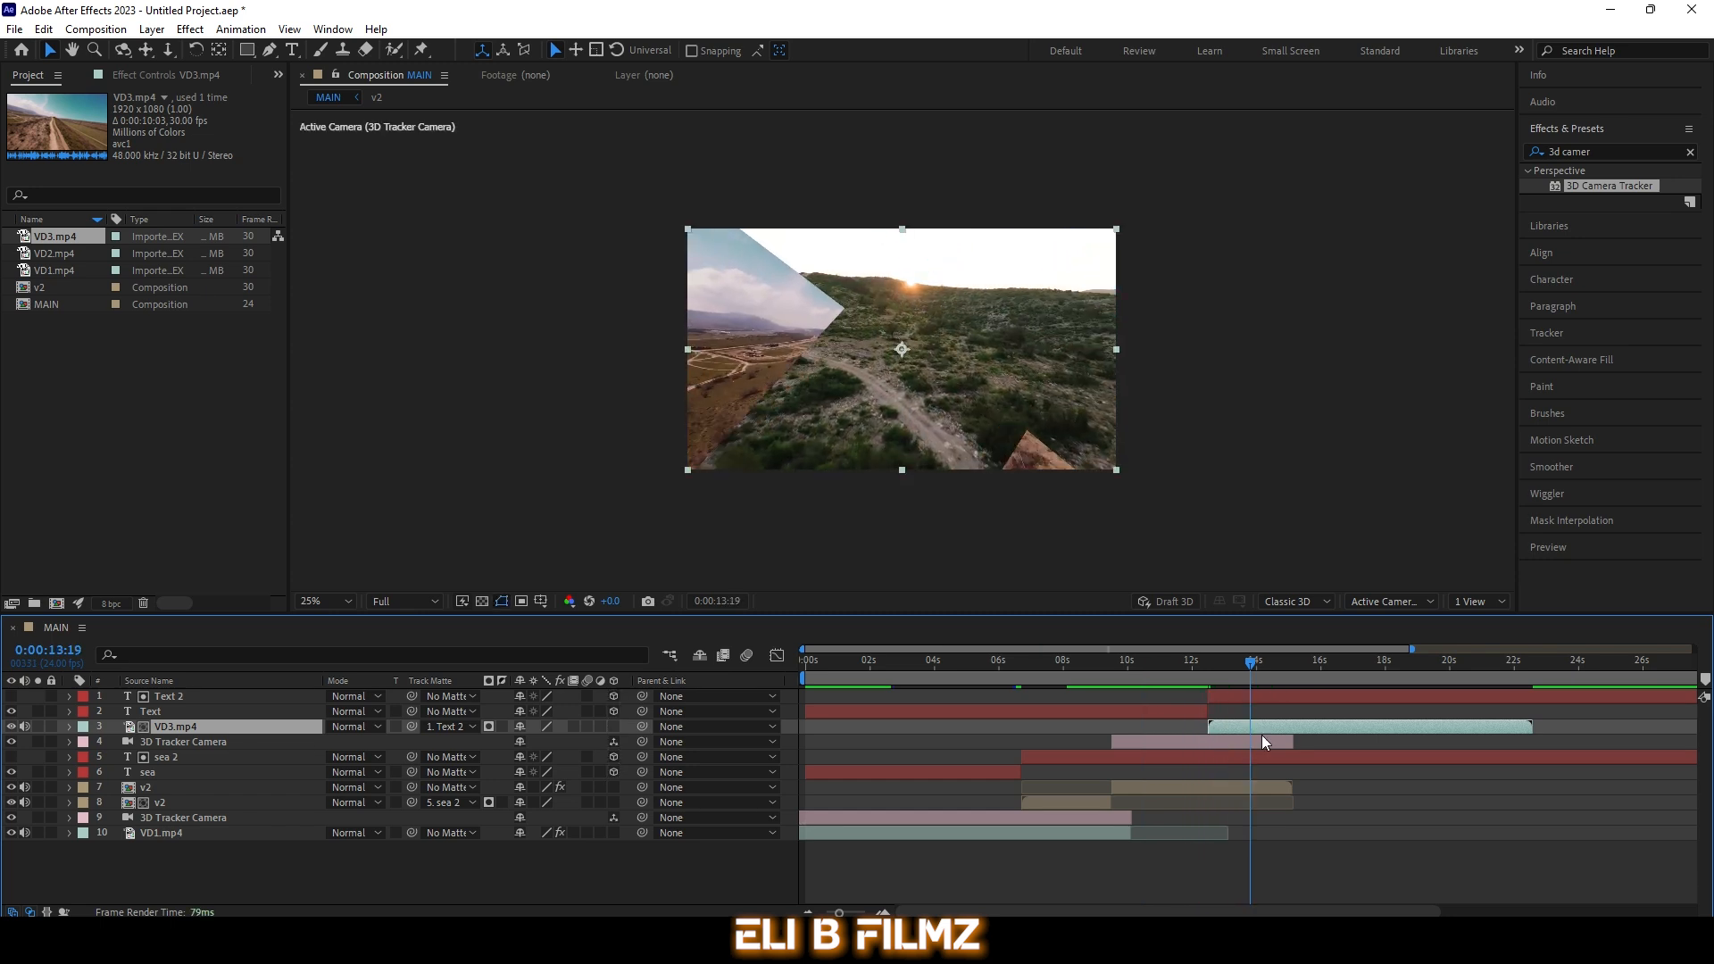
pyautogui.press('space')
pyautogui.press('space')
# Step: Split the VD3.mp4 layer at 0:00:13:23 and set the later part's track matte to No Matte
pyautogui.moveTo(1275, 660); pyautogui.dragTo(1257, 668)
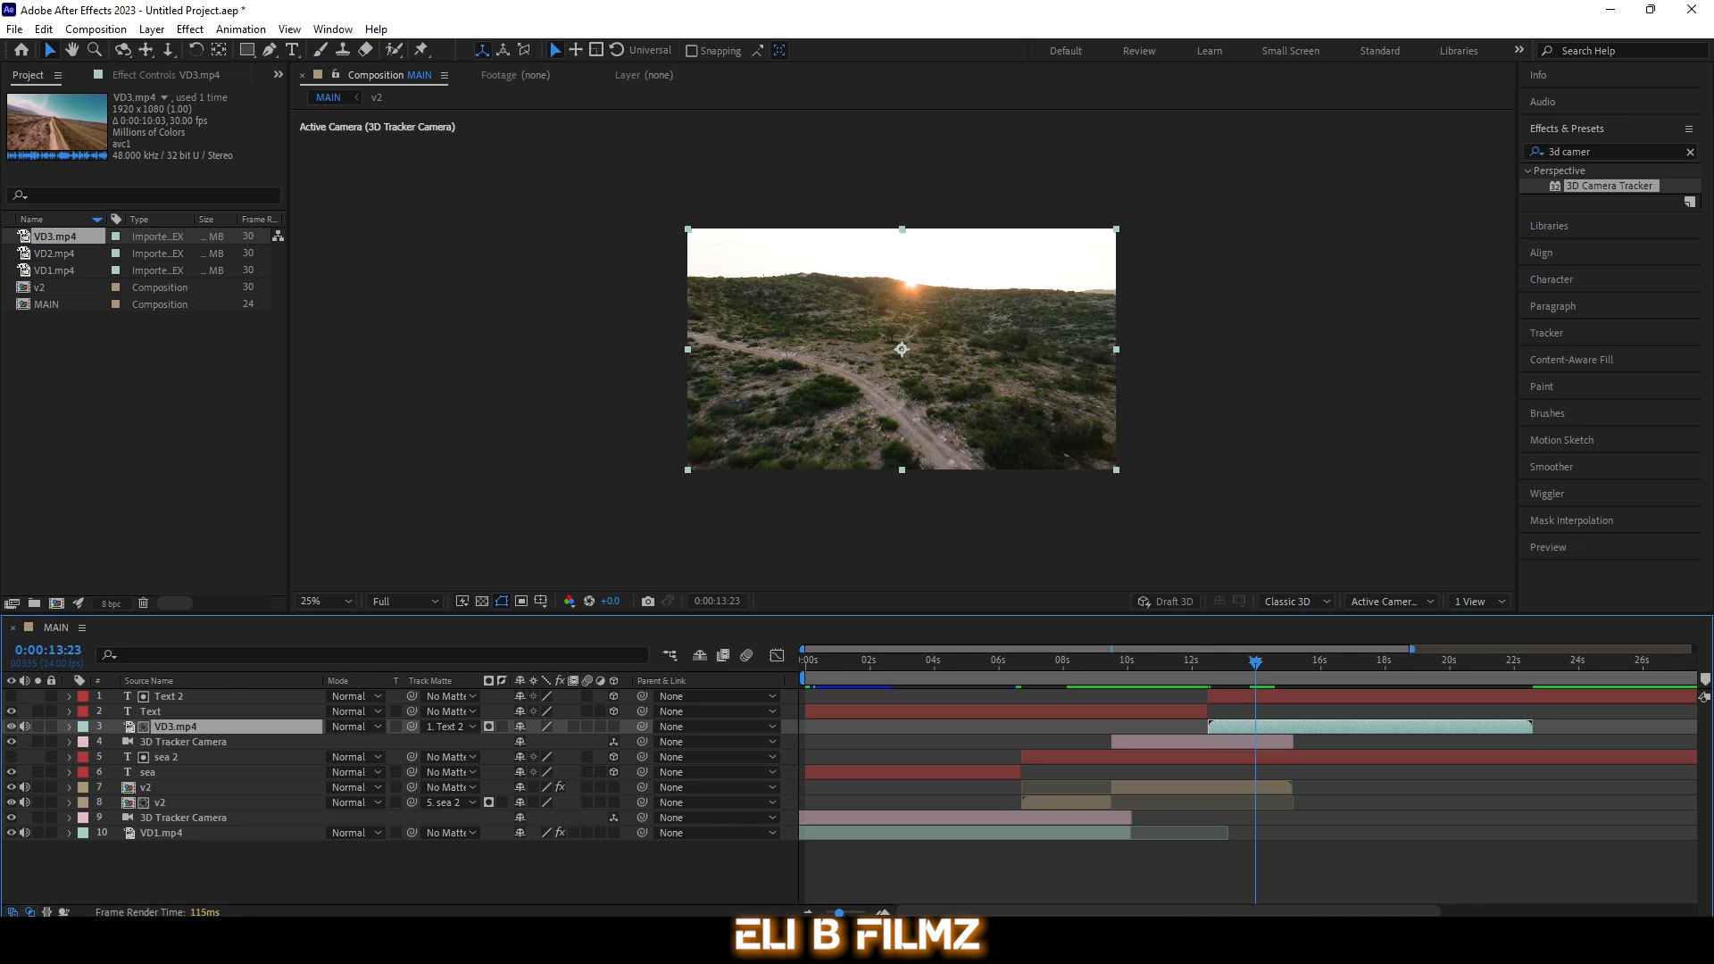
pyautogui.moveTo(839, 912); pyautogui.dragTo(864, 912)
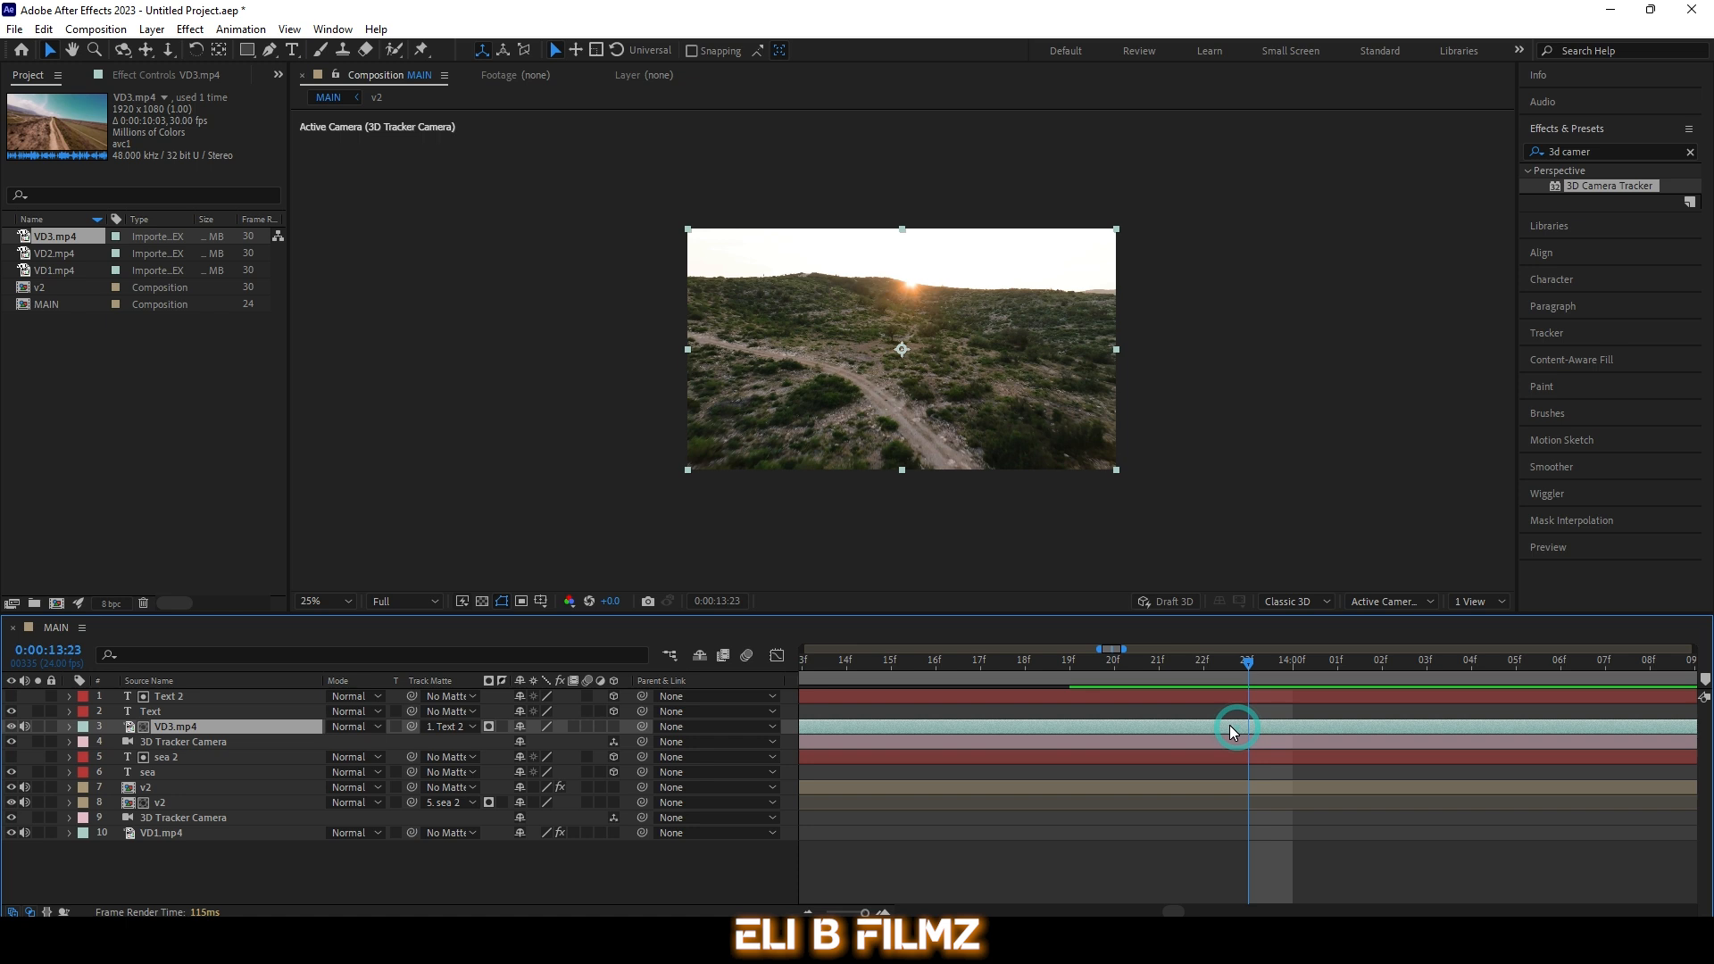
pyautogui.hotkey('ctrl', 'shift', 'd')
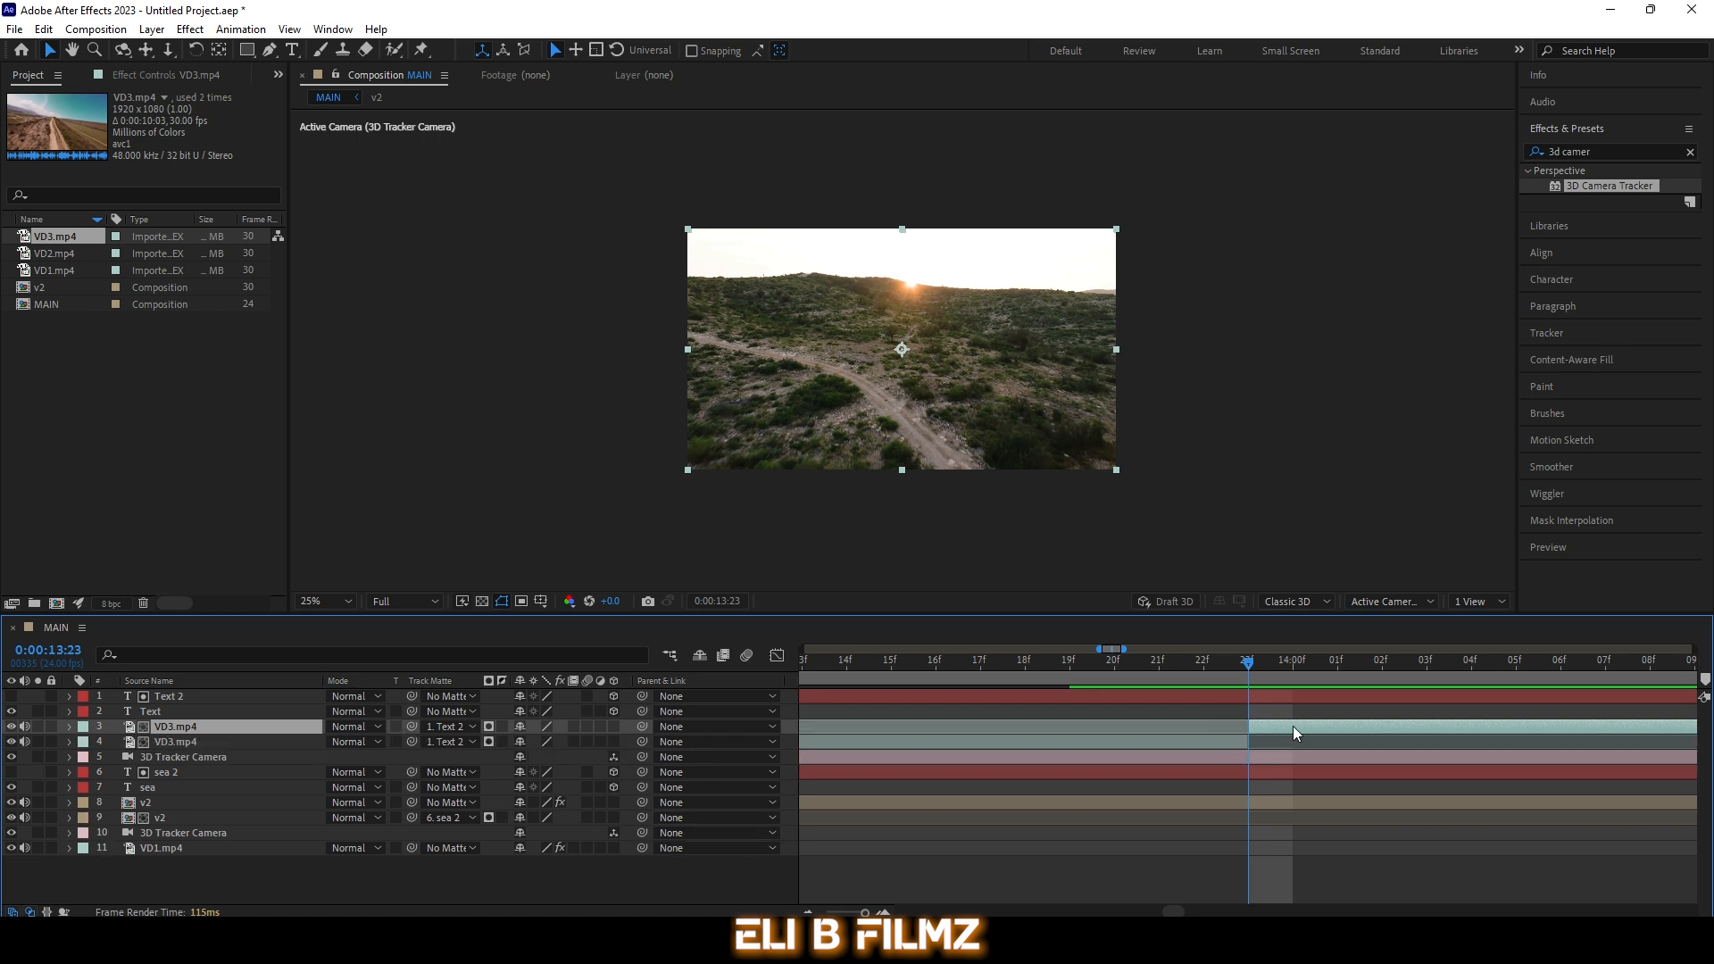
pyautogui.click(451, 725)
pyautogui.click(487, 482)
# Step: Preview the first second of the MAIN composition, checking which text layers appear over the boat footage
pyautogui.moveTo(862, 913); pyautogui.dragTo(823, 913)
pyautogui.moveTo(896, 662); pyautogui.dragTo(806, 666)
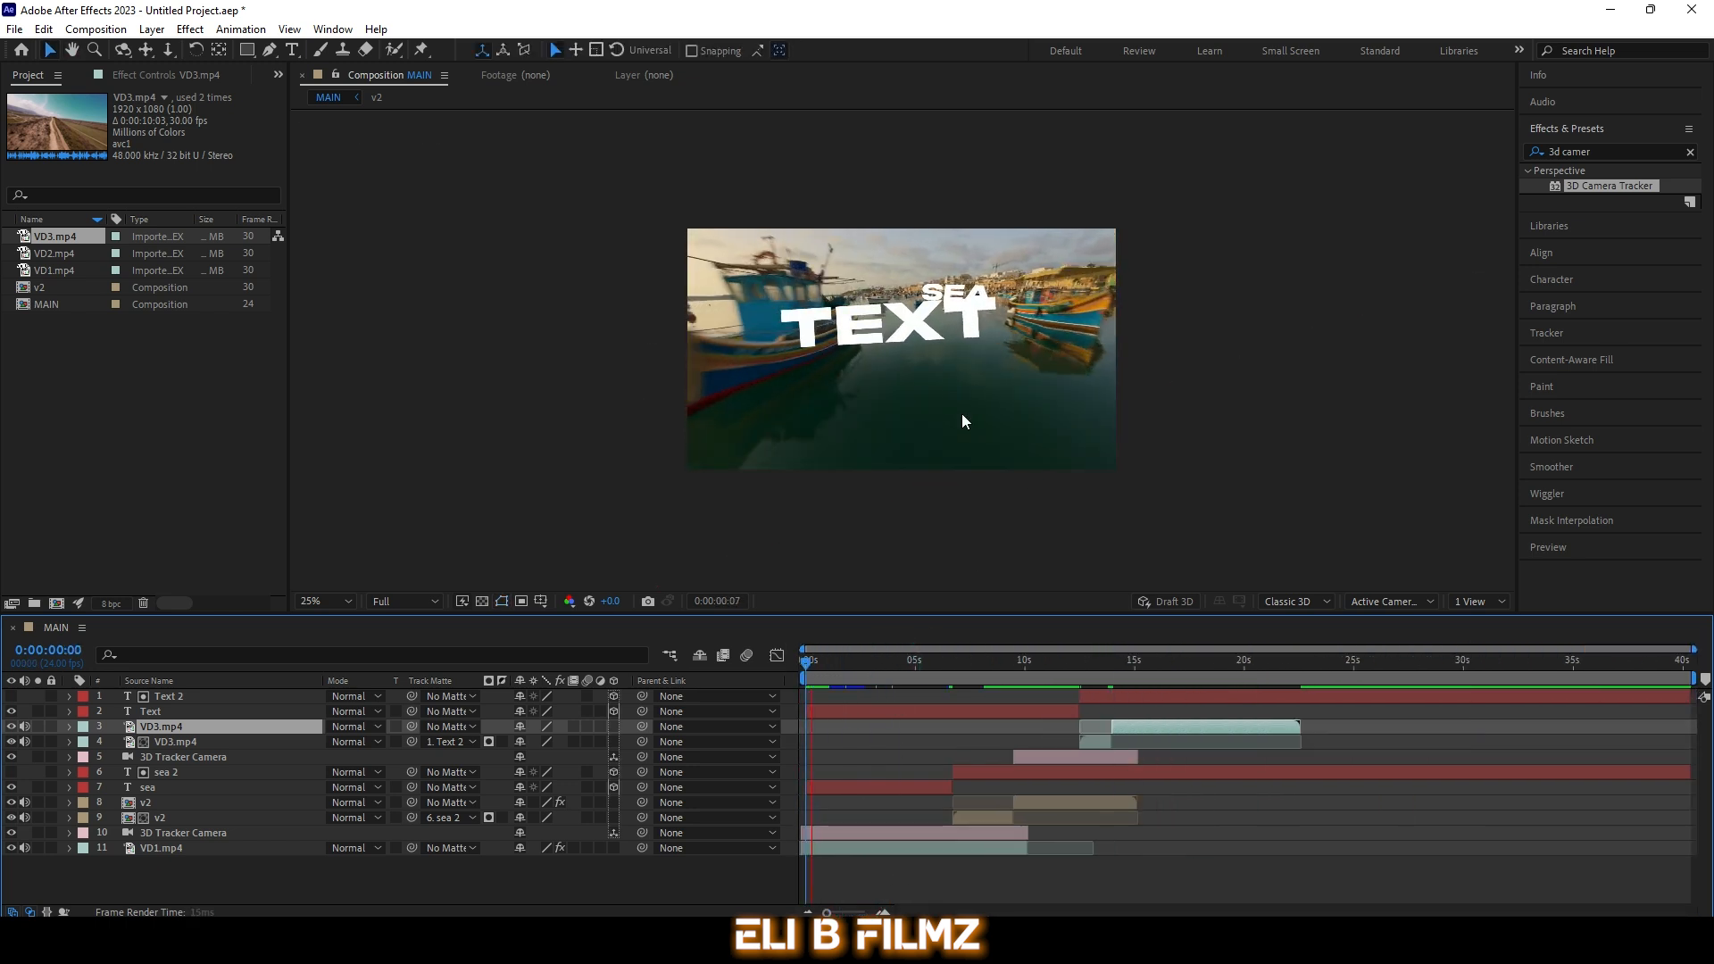
pyautogui.press('space')
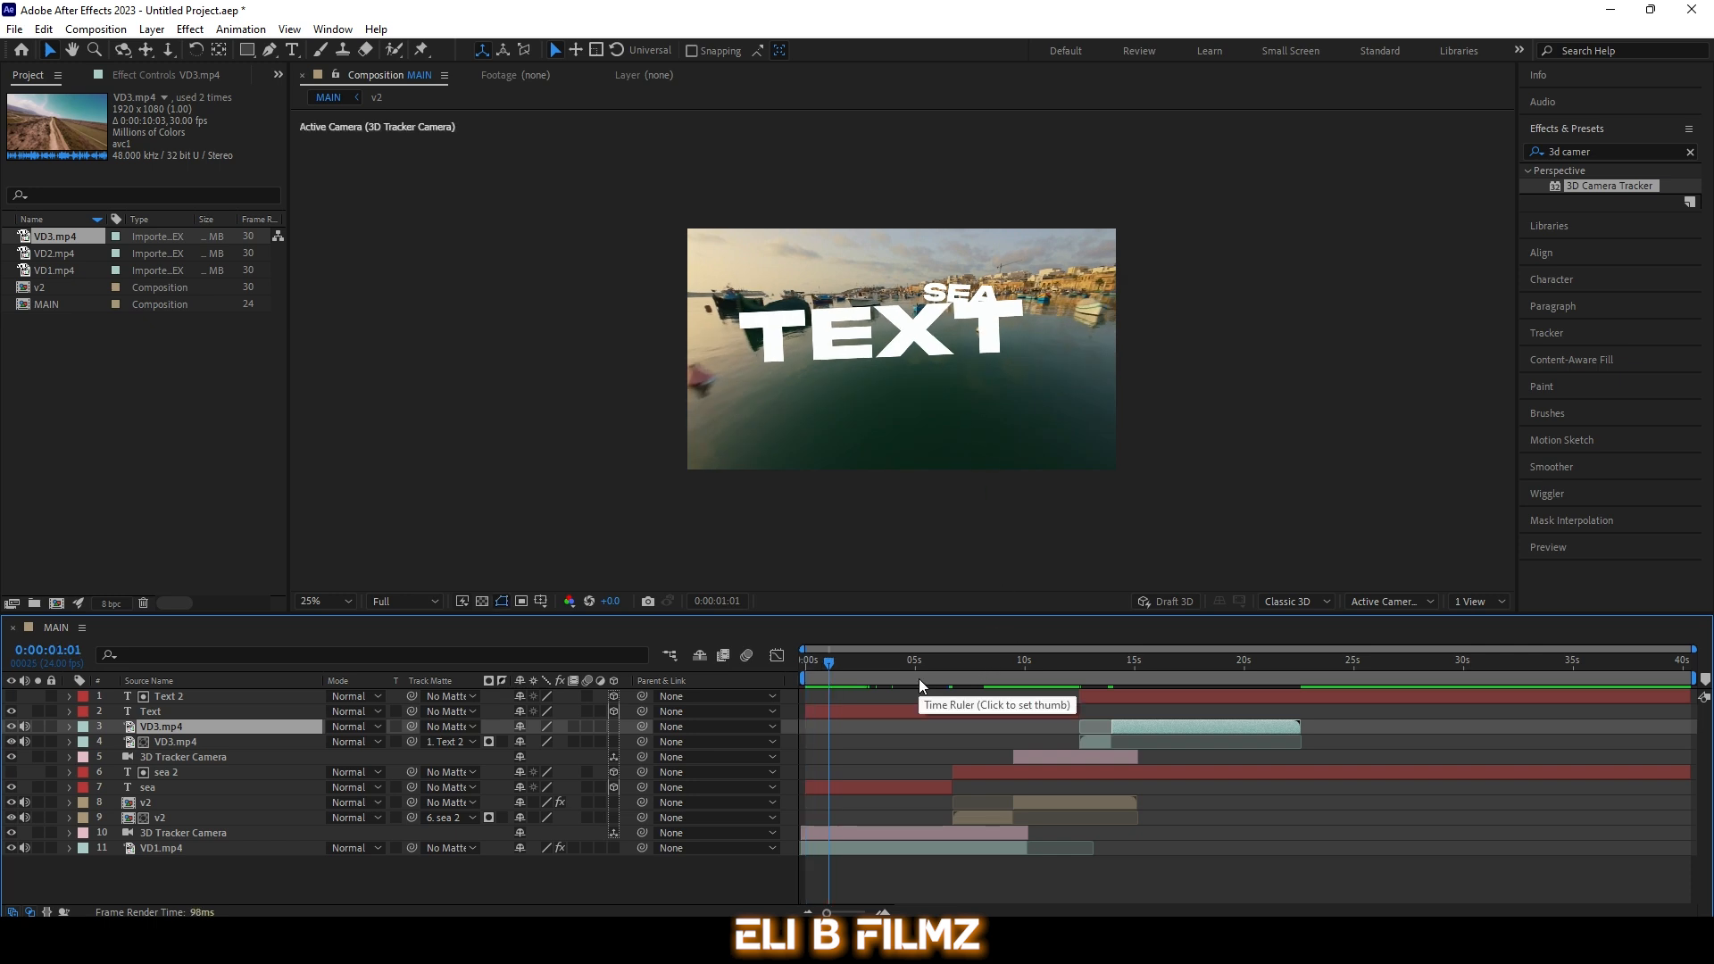
# Step: Split the Text layer at 0:00:04:23 and delete its earlier part
pyautogui.moveTo(843, 662); pyautogui.dragTo(914, 702)
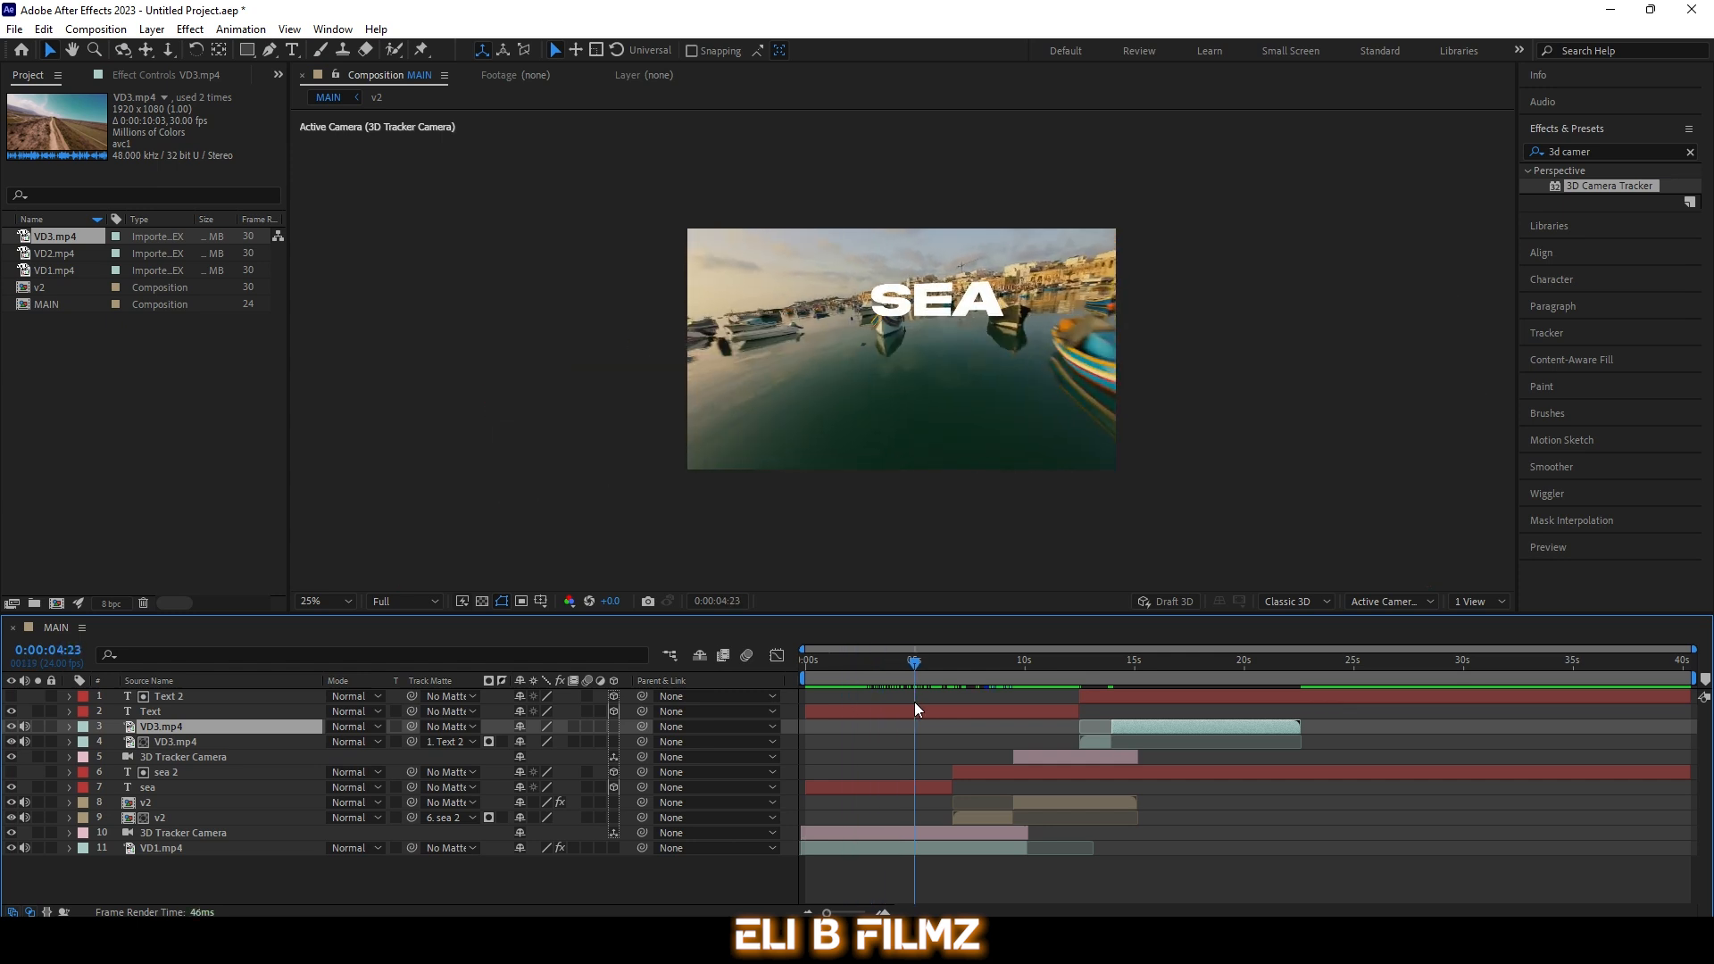
pyautogui.click(915, 713)
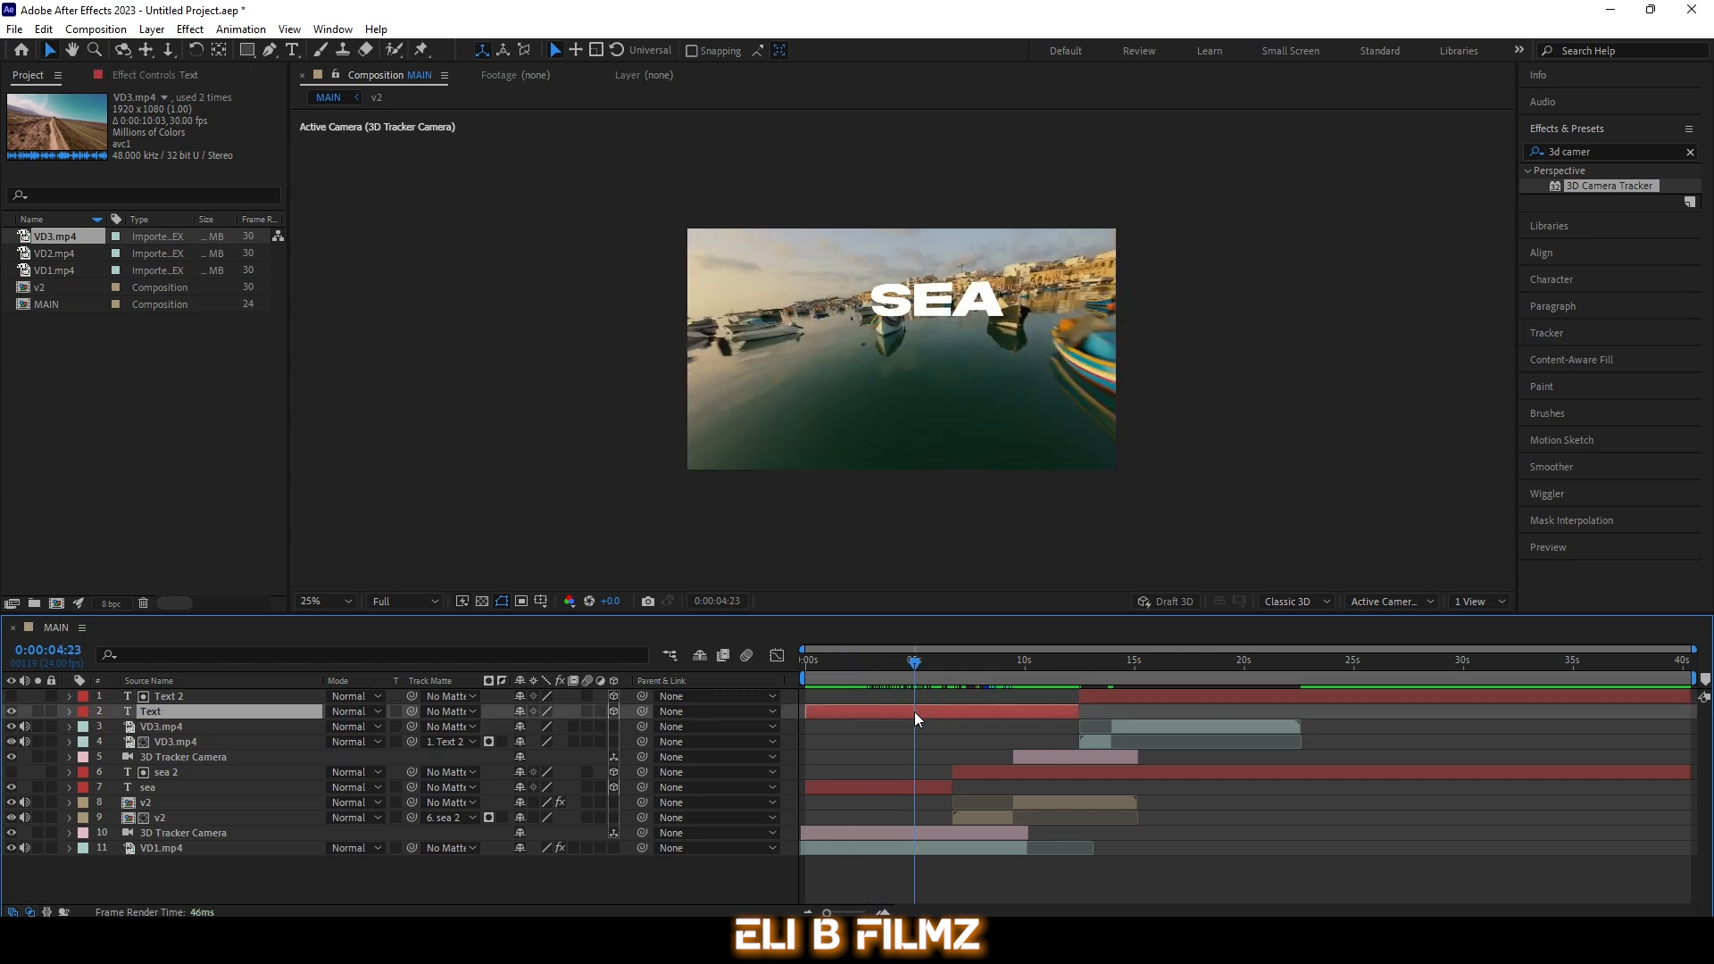
pyautogui.hotkey('ctrl', 'shift', 'd')
pyautogui.click(888, 729)
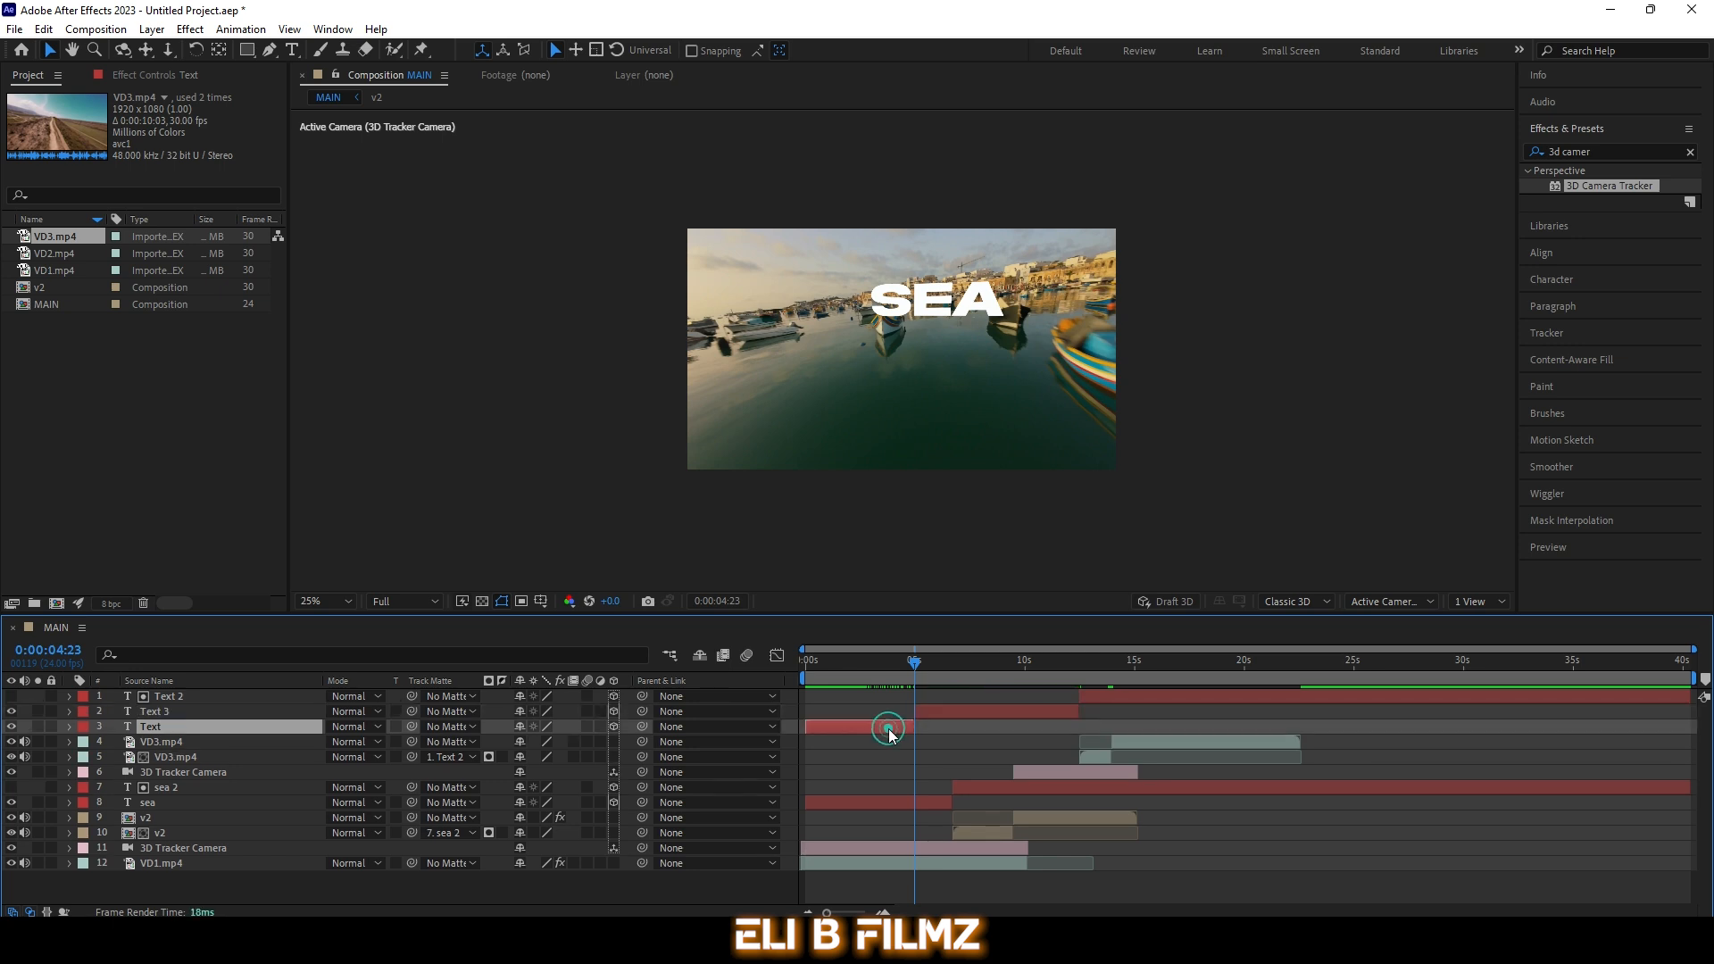
pyautogui.press('Delete')
# Step: Preview the MAIN composition from the start to 0:00:14:03, checking both text transitions
pyautogui.moveTo(855, 659); pyautogui.dragTo(736, 655)
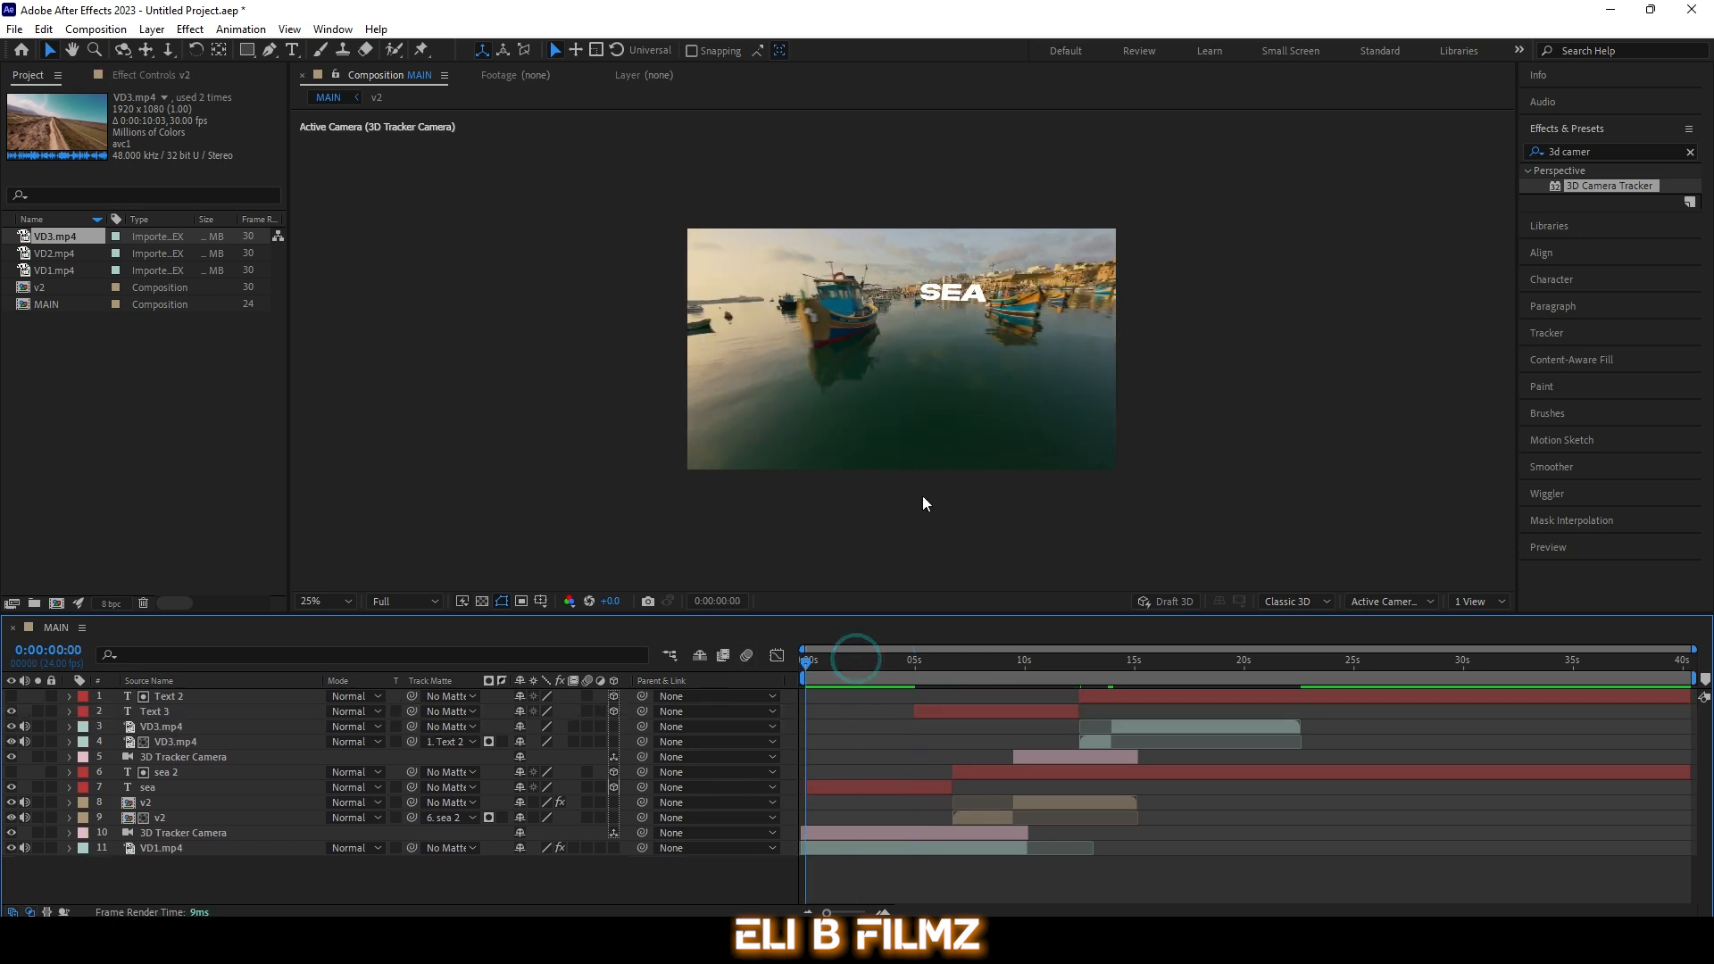
pyautogui.press('space')
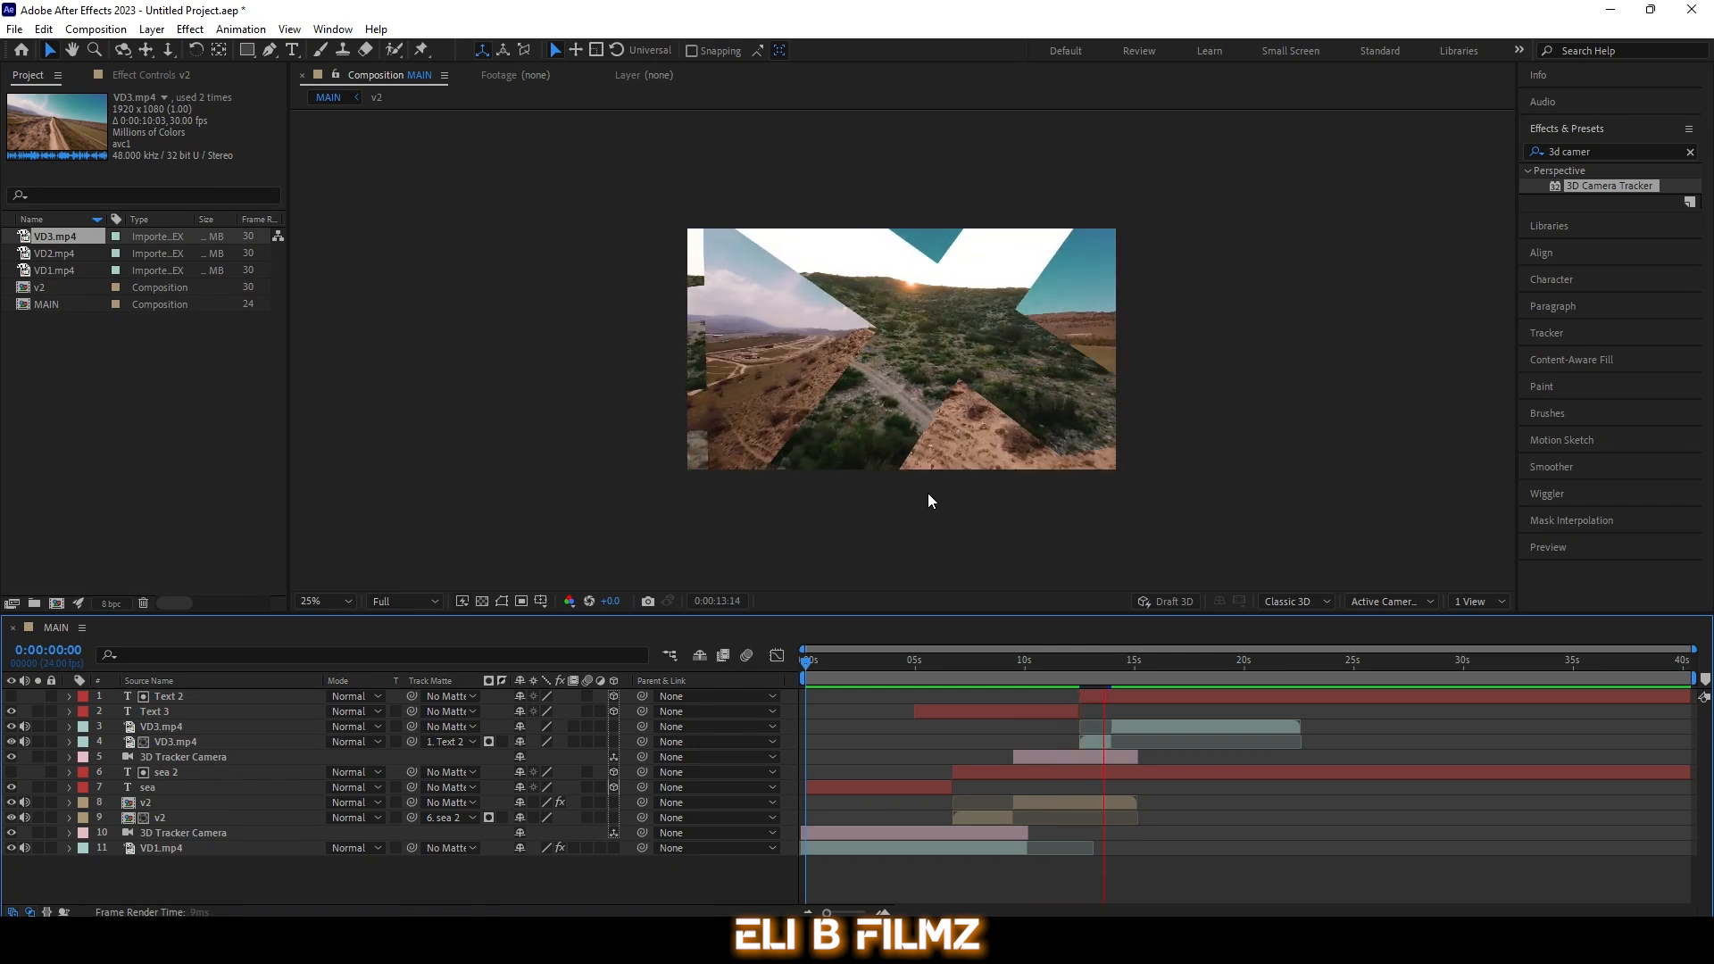
pyautogui.press('space')
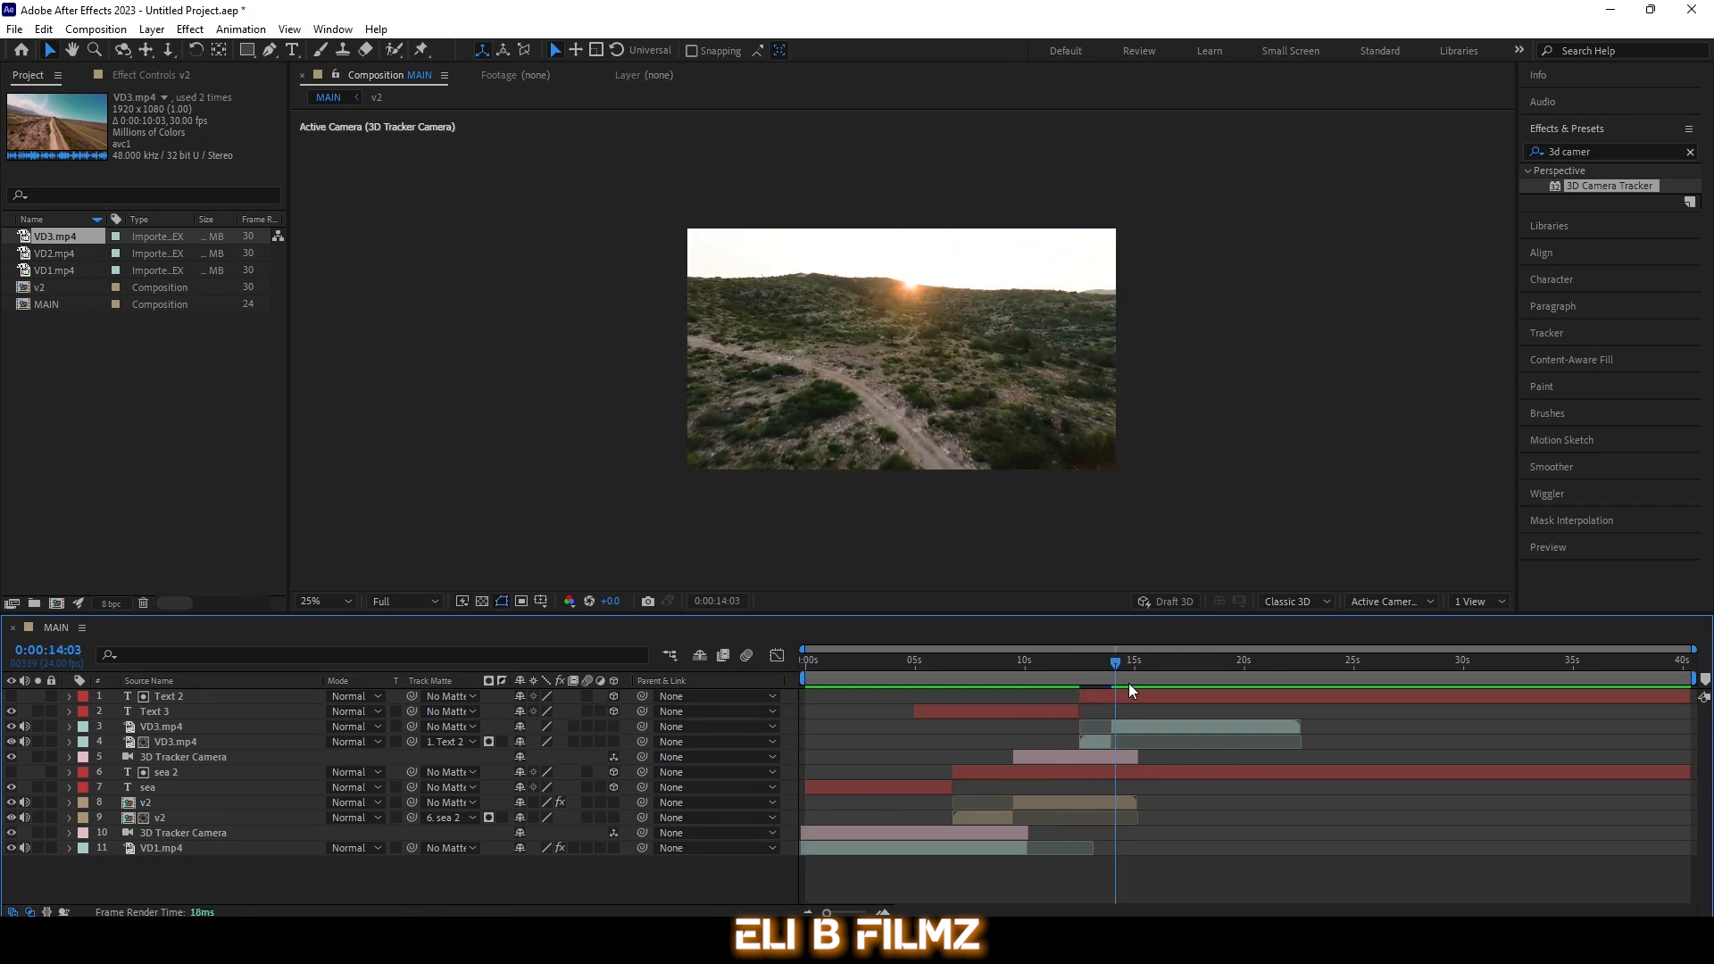
# Step: Replay the composition from 0:00:07:15 to 0:00:14:05, checking the passage from the SEA reveal into VD3
pyautogui.moveTo(1110, 662); pyautogui.dragTo(975, 665)
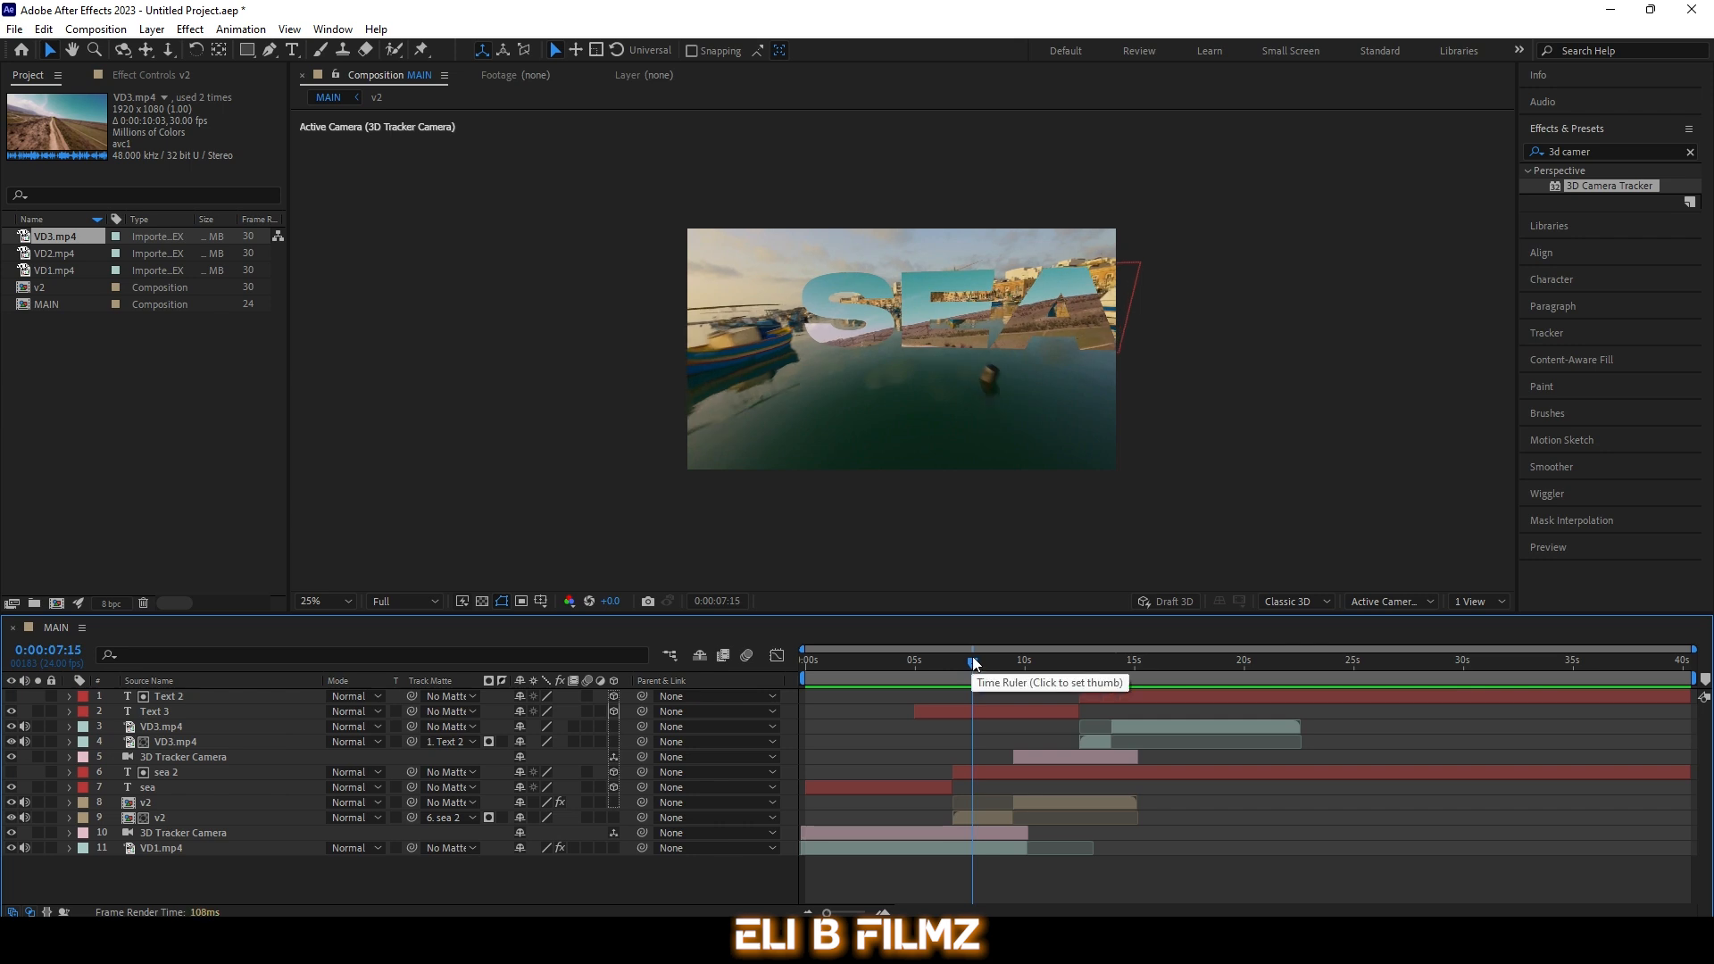
pyautogui.press('space')
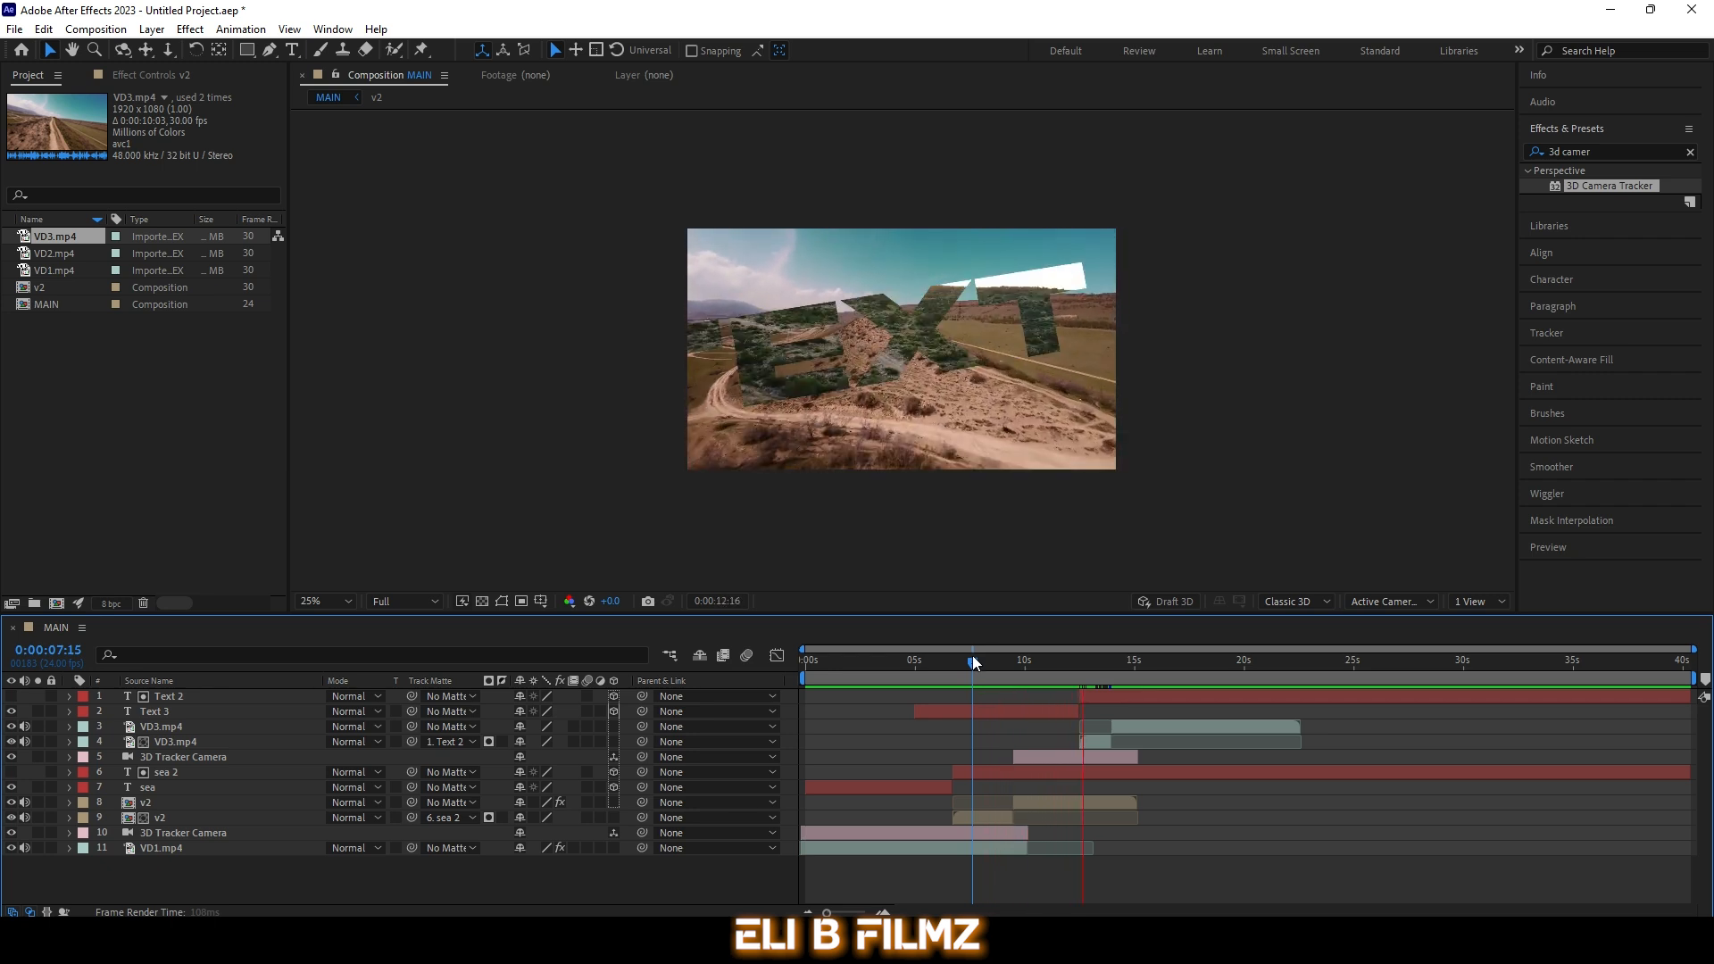
pyautogui.press('space')
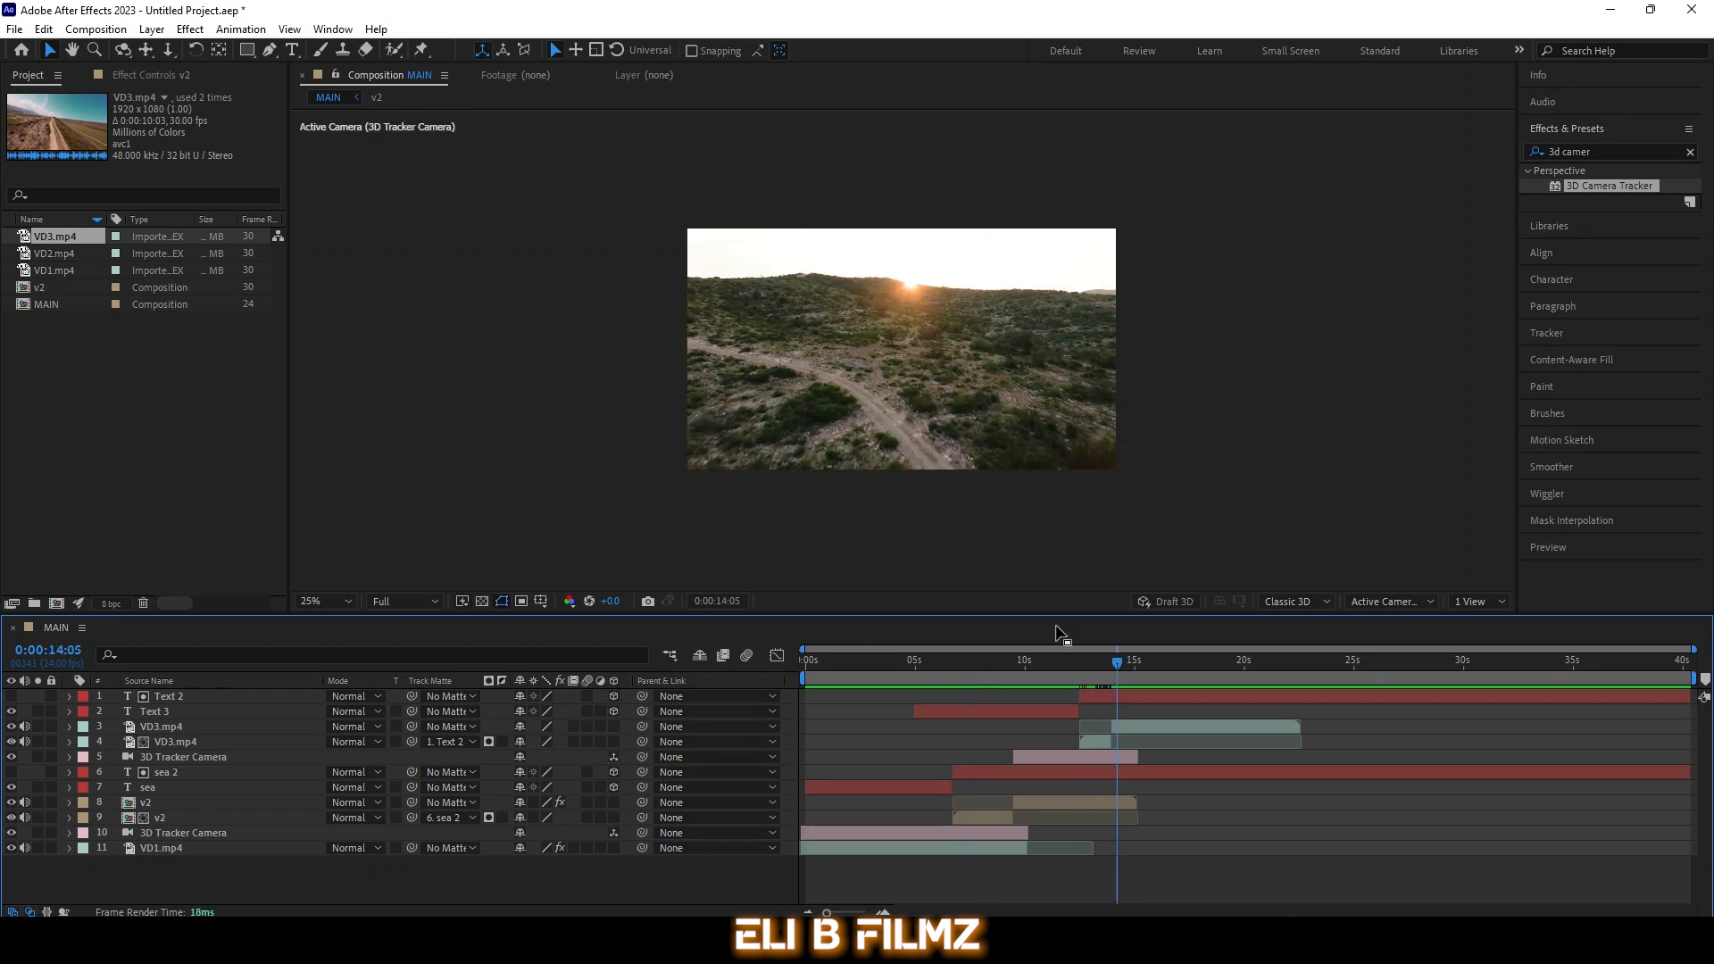